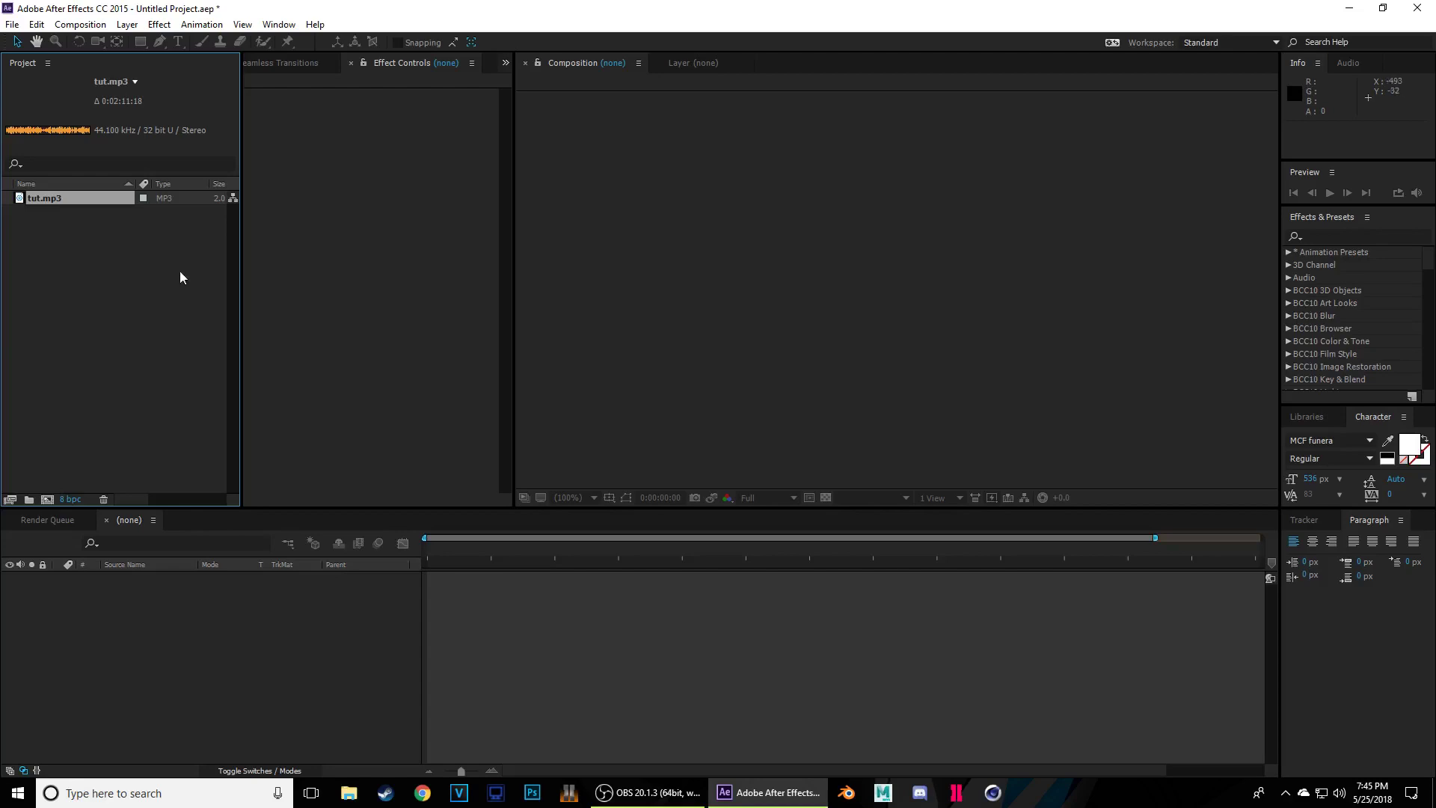
- Create a new composition from the tut.mp3 audio file and move the current time to 0:00:09:14
drag(63, 201, 179, 594)
click(113, 338)
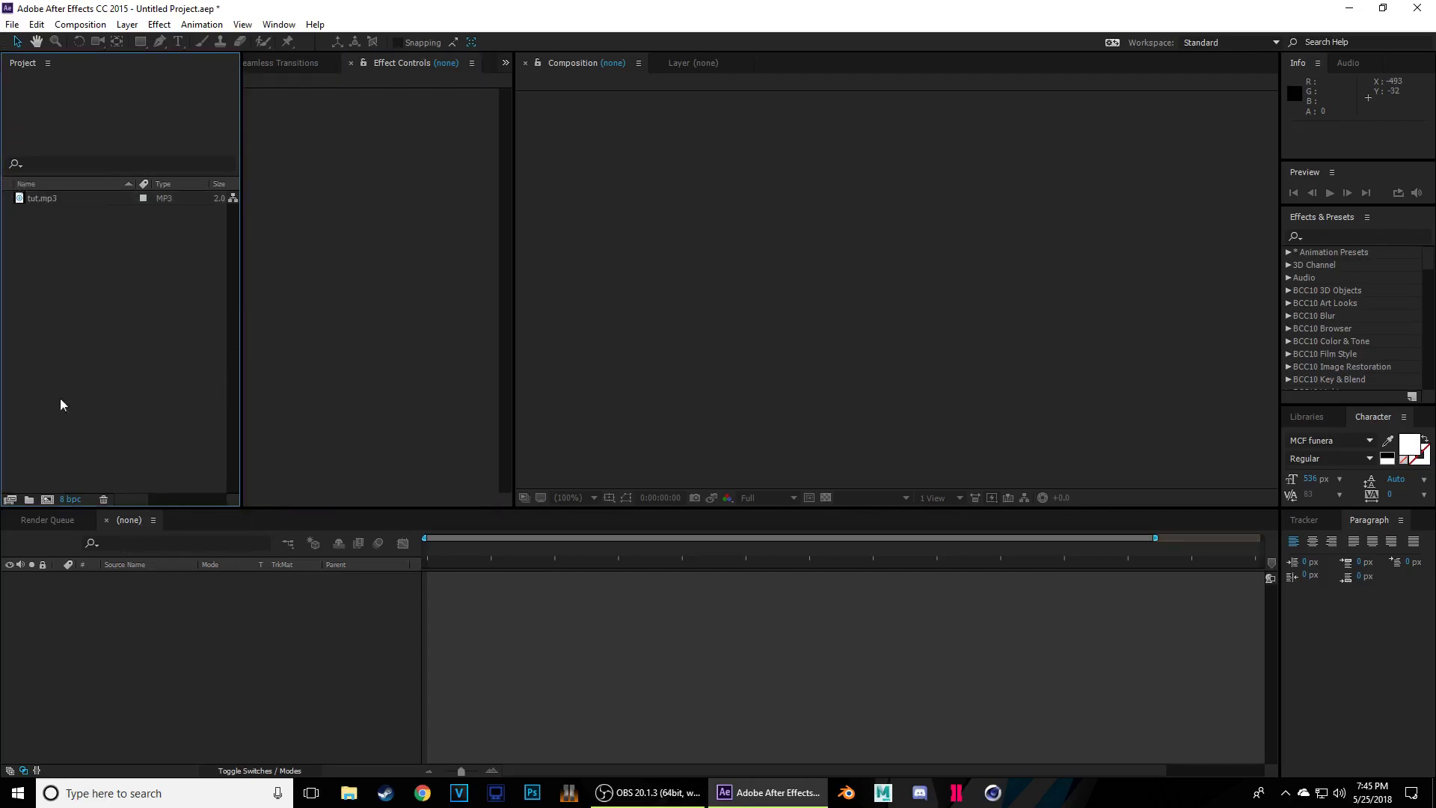
drag(45, 199, 217, 610)
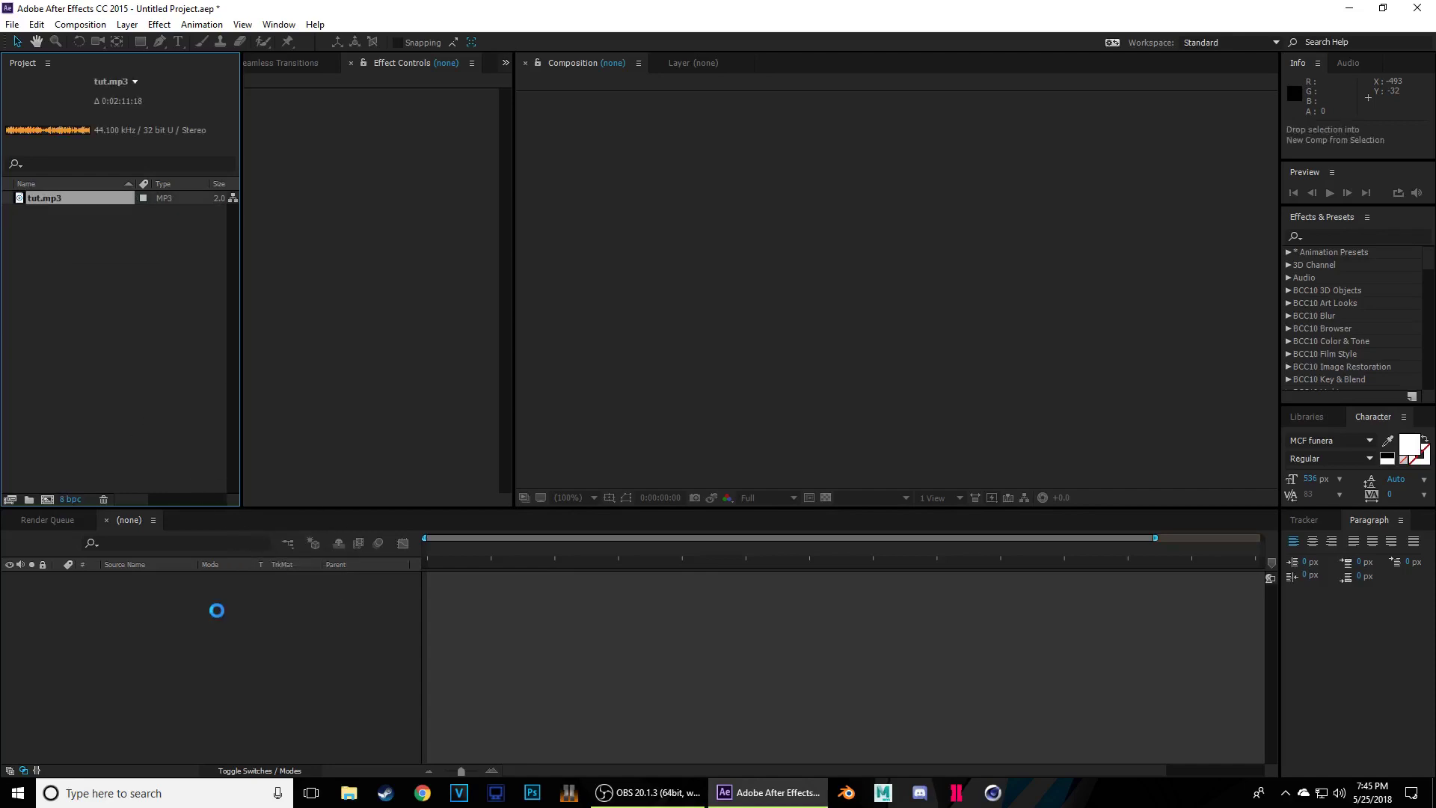
click(488, 551)
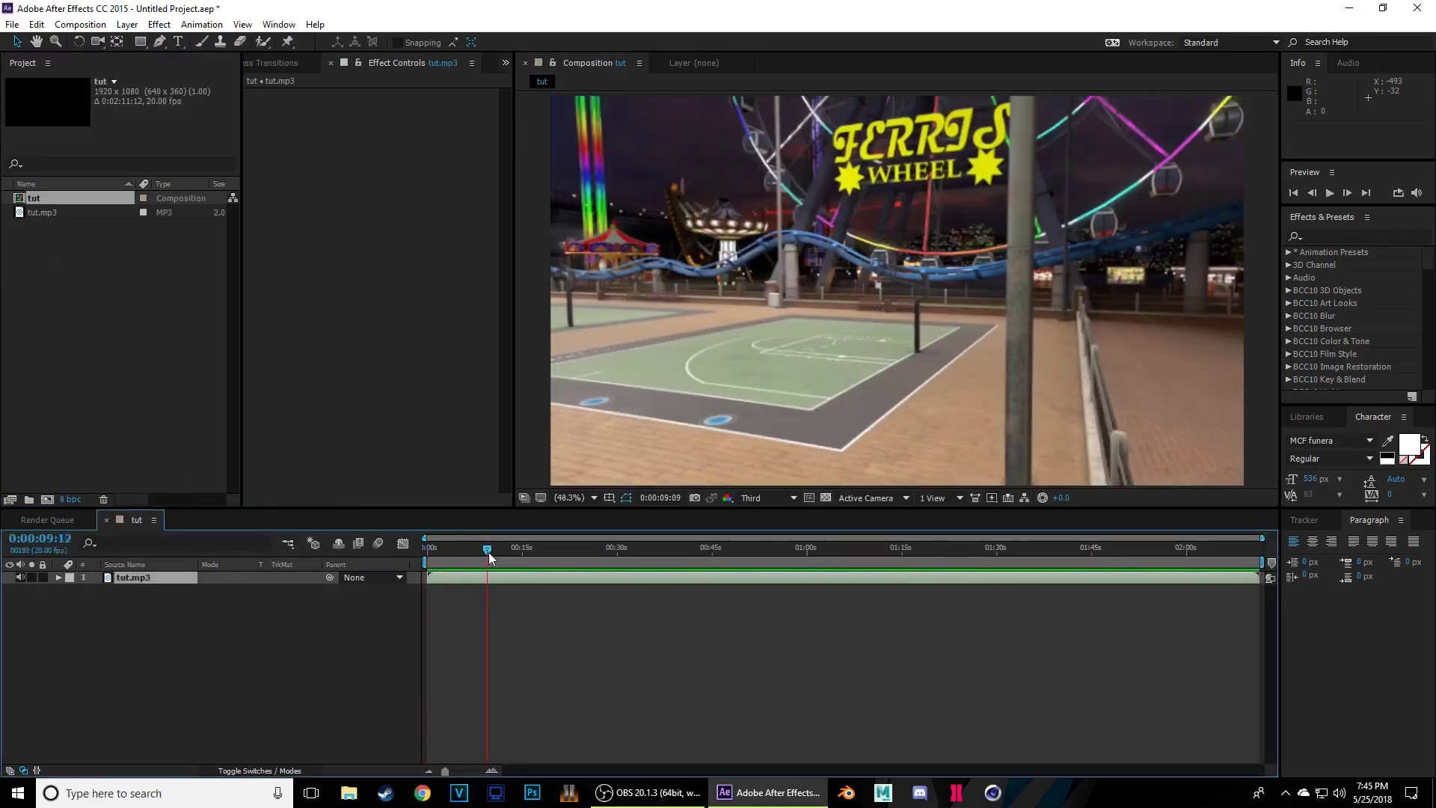
drag(488, 551, 489, 552)
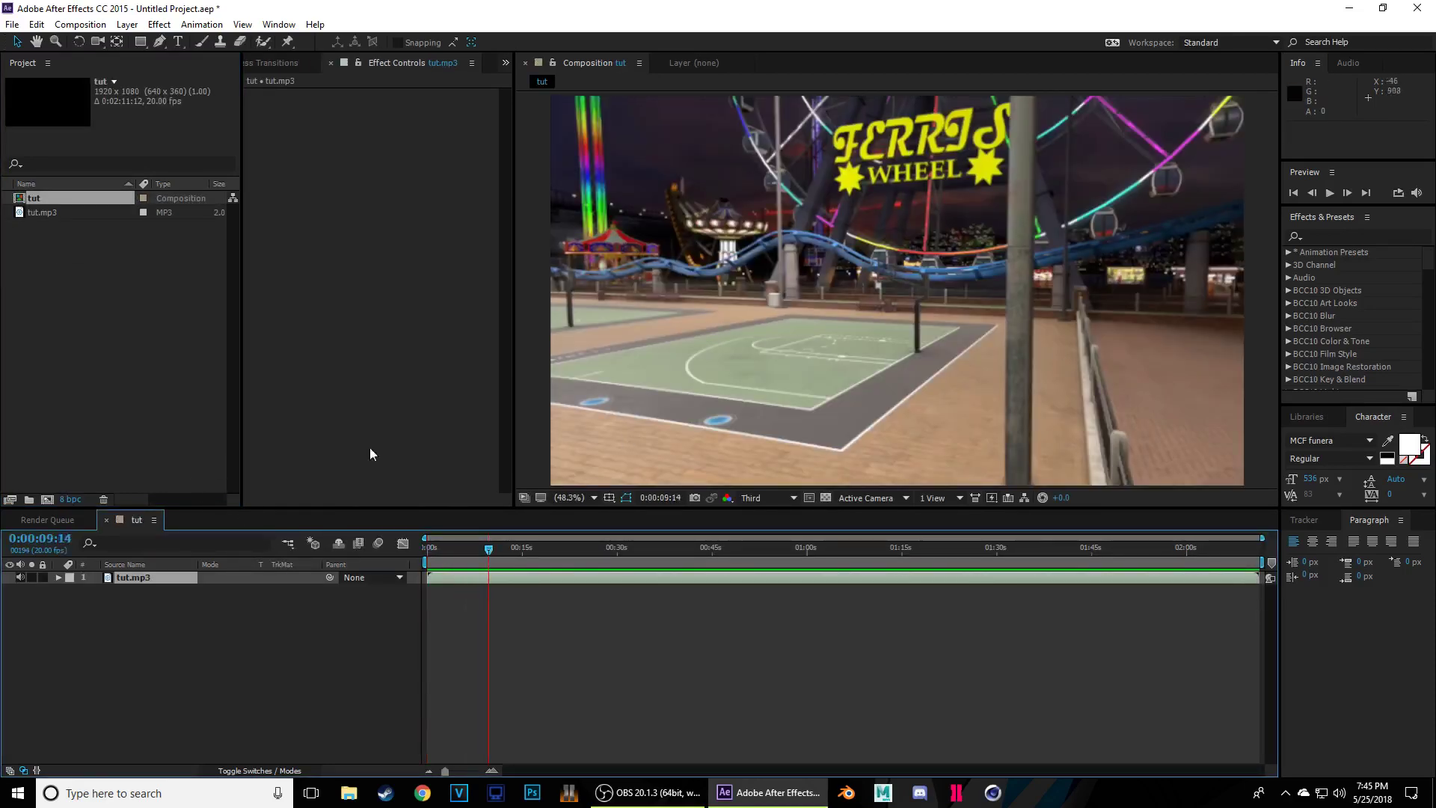
- Add a black solid layer to the tut composition, above the audio layer
right_click(163, 667)
mouse_move(238, 525)
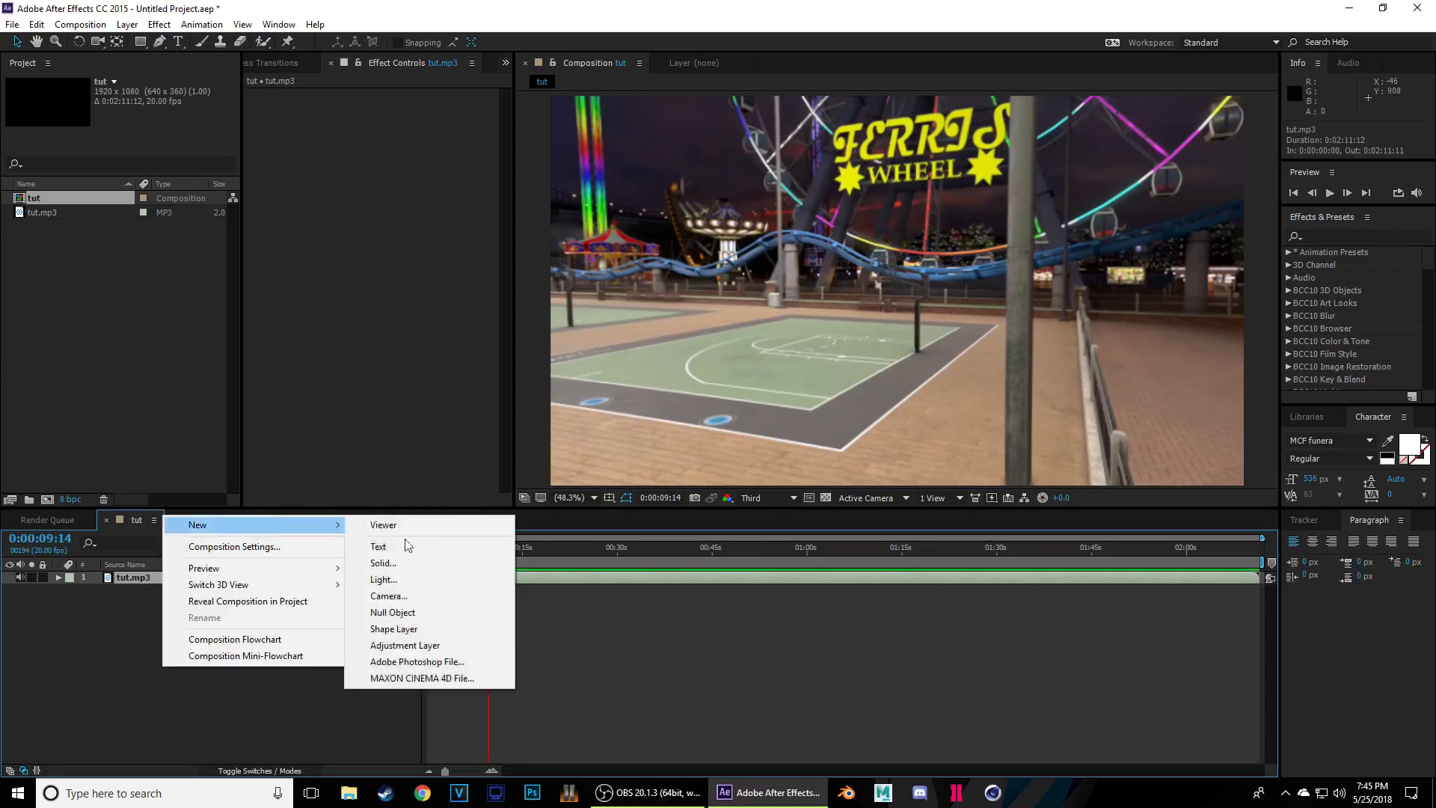
click(436, 559)
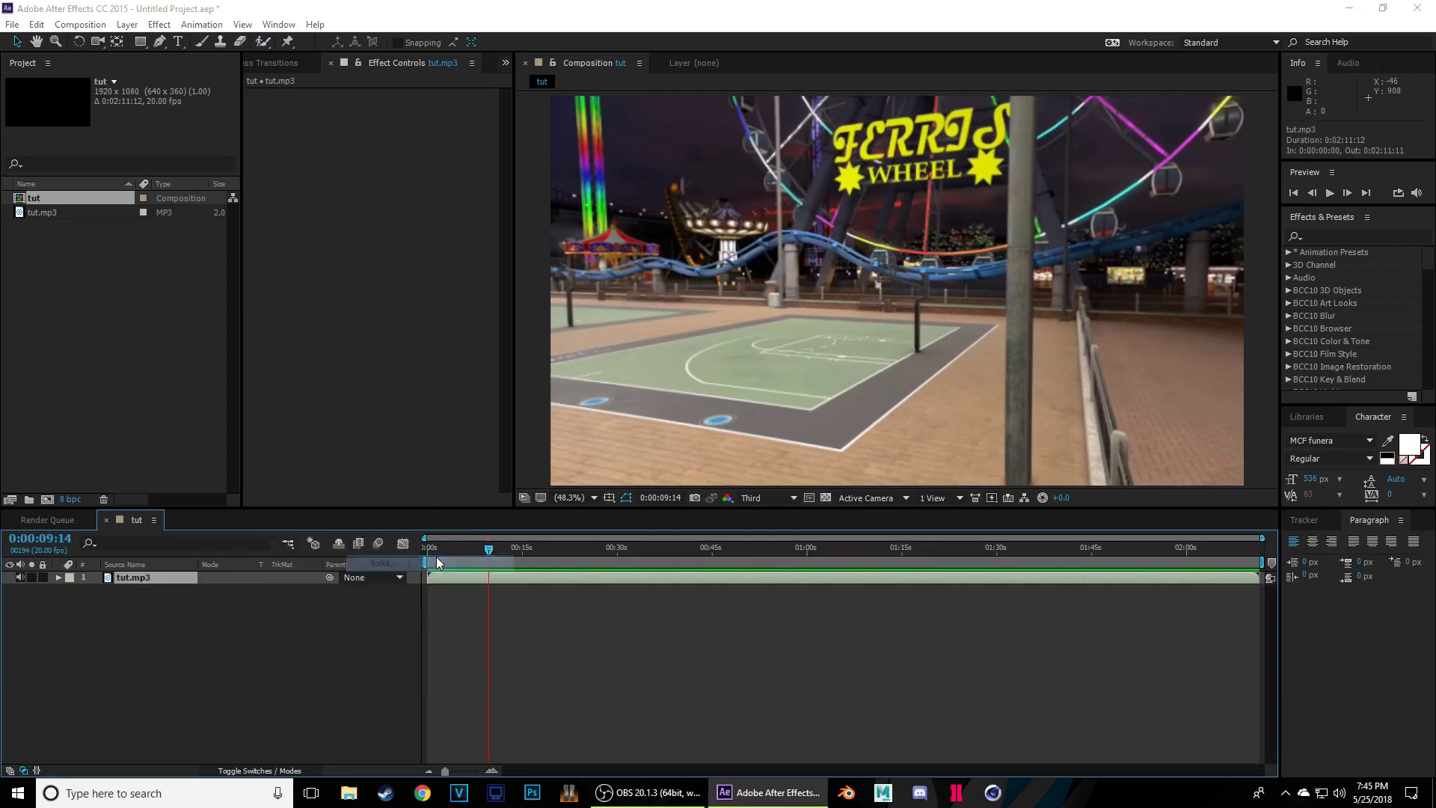
click(764, 527)
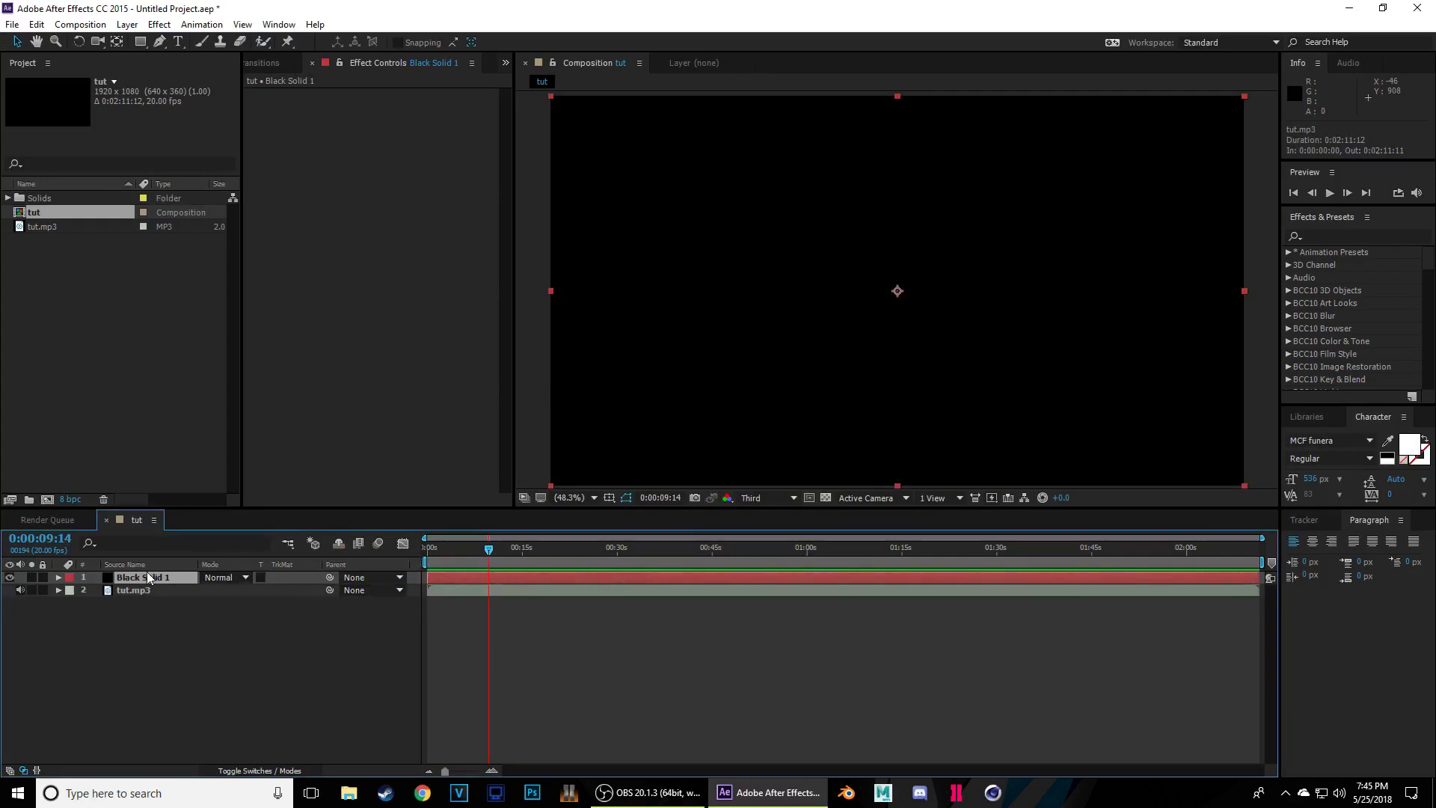
click(207, 612)
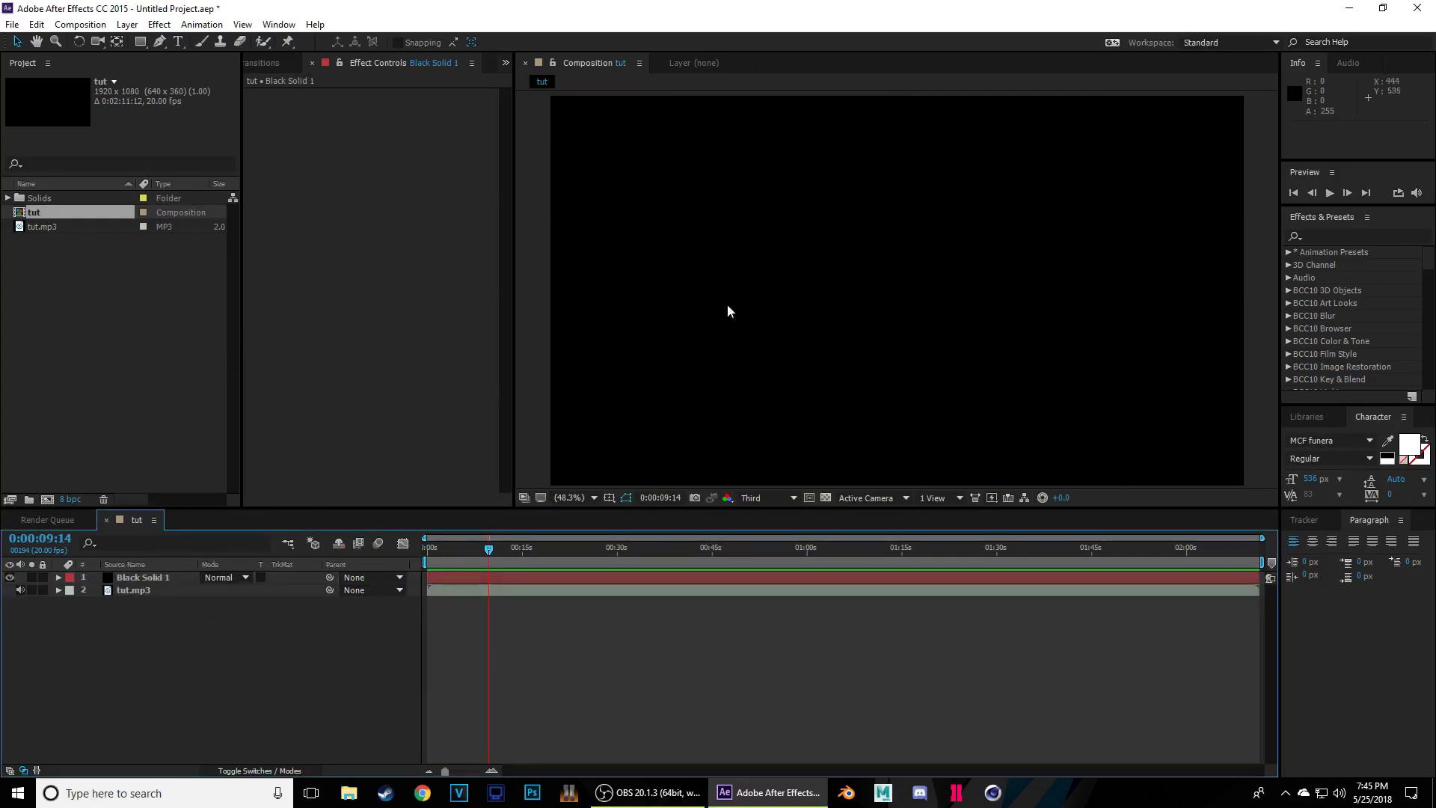
- Set the composition viewer's magnification to Fit up to 100% and its preview resolution to Third
click(593, 497)
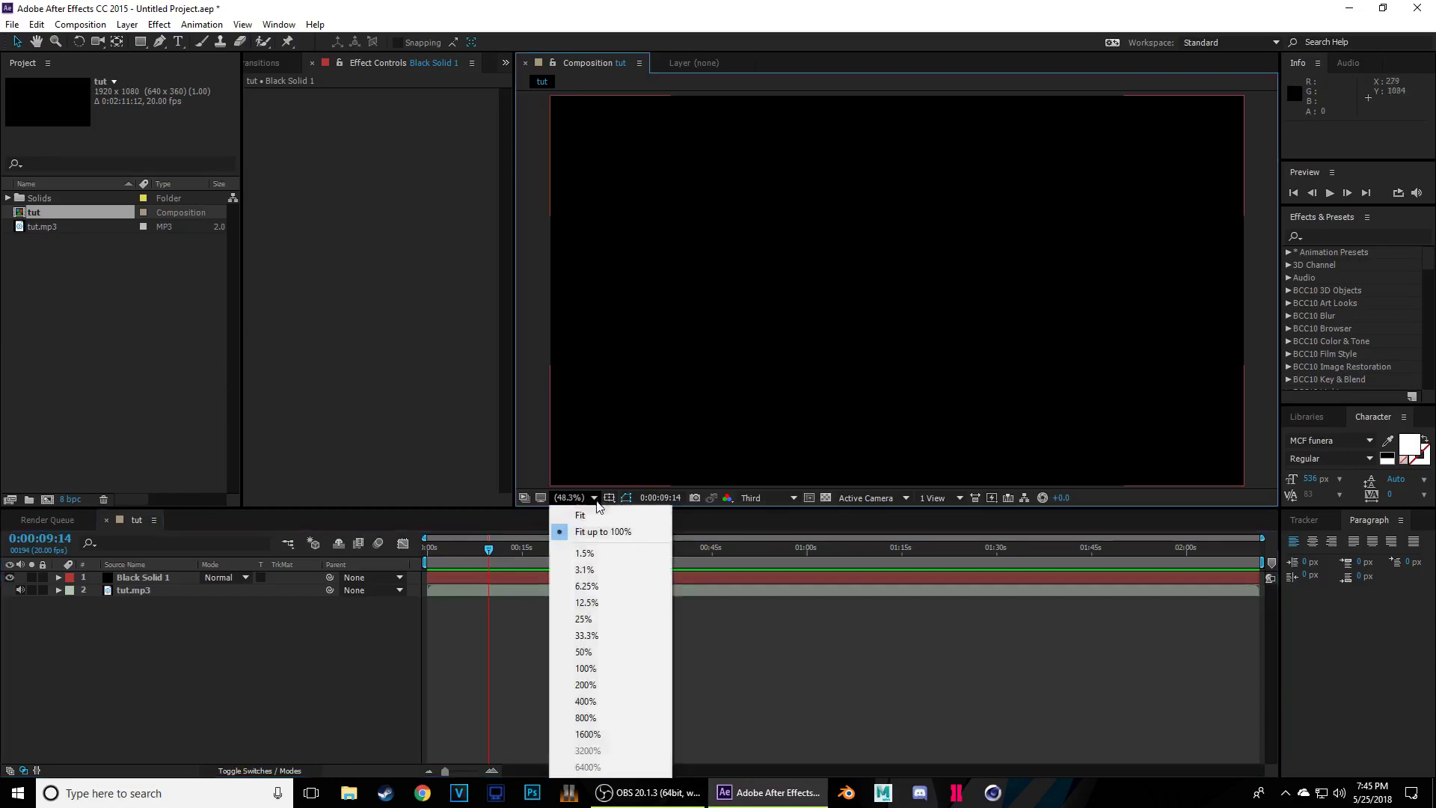
click(604, 532)
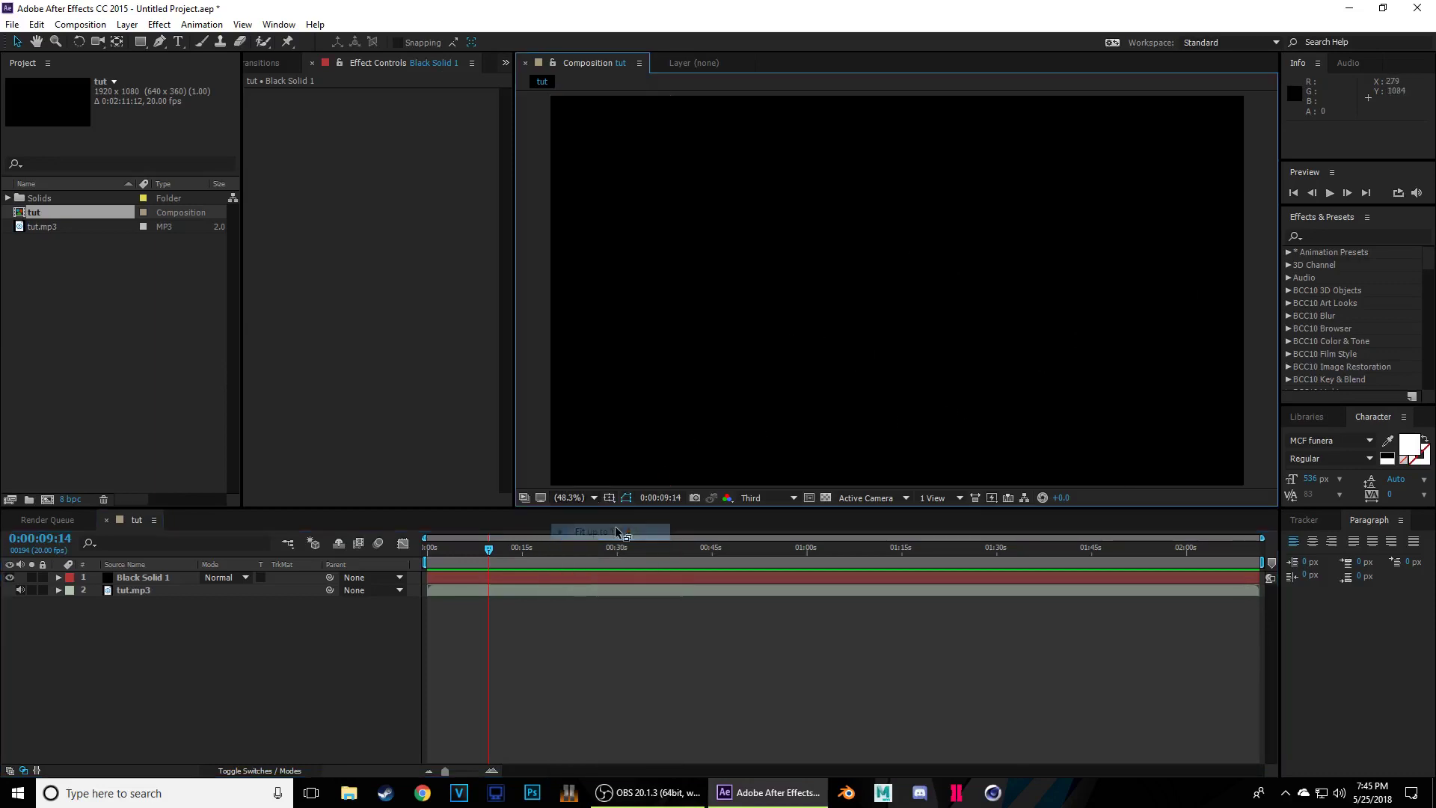
click(770, 497)
click(773, 569)
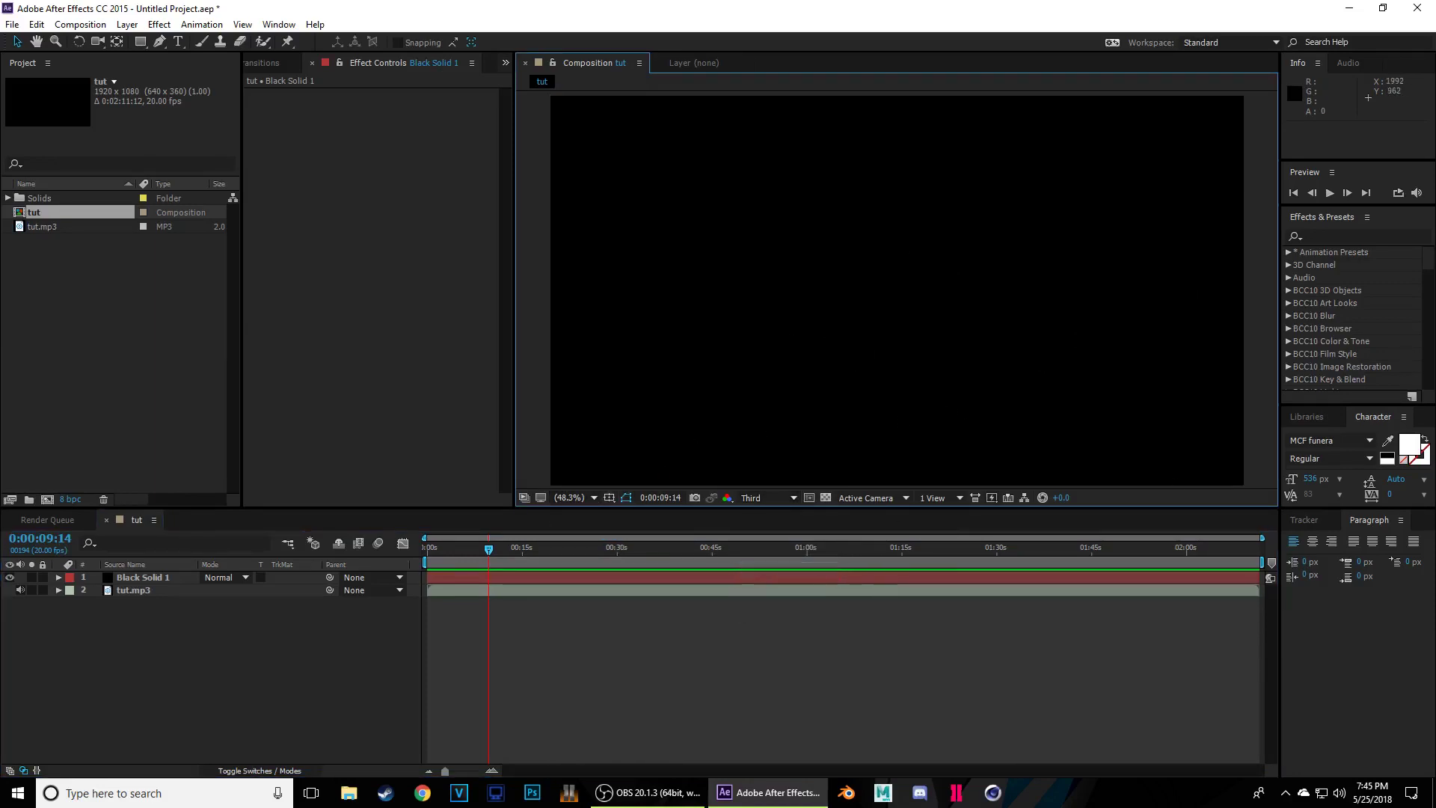
- Set the tut composition's frame rate to 20 frames per second in its composition settings
click(80, 24)
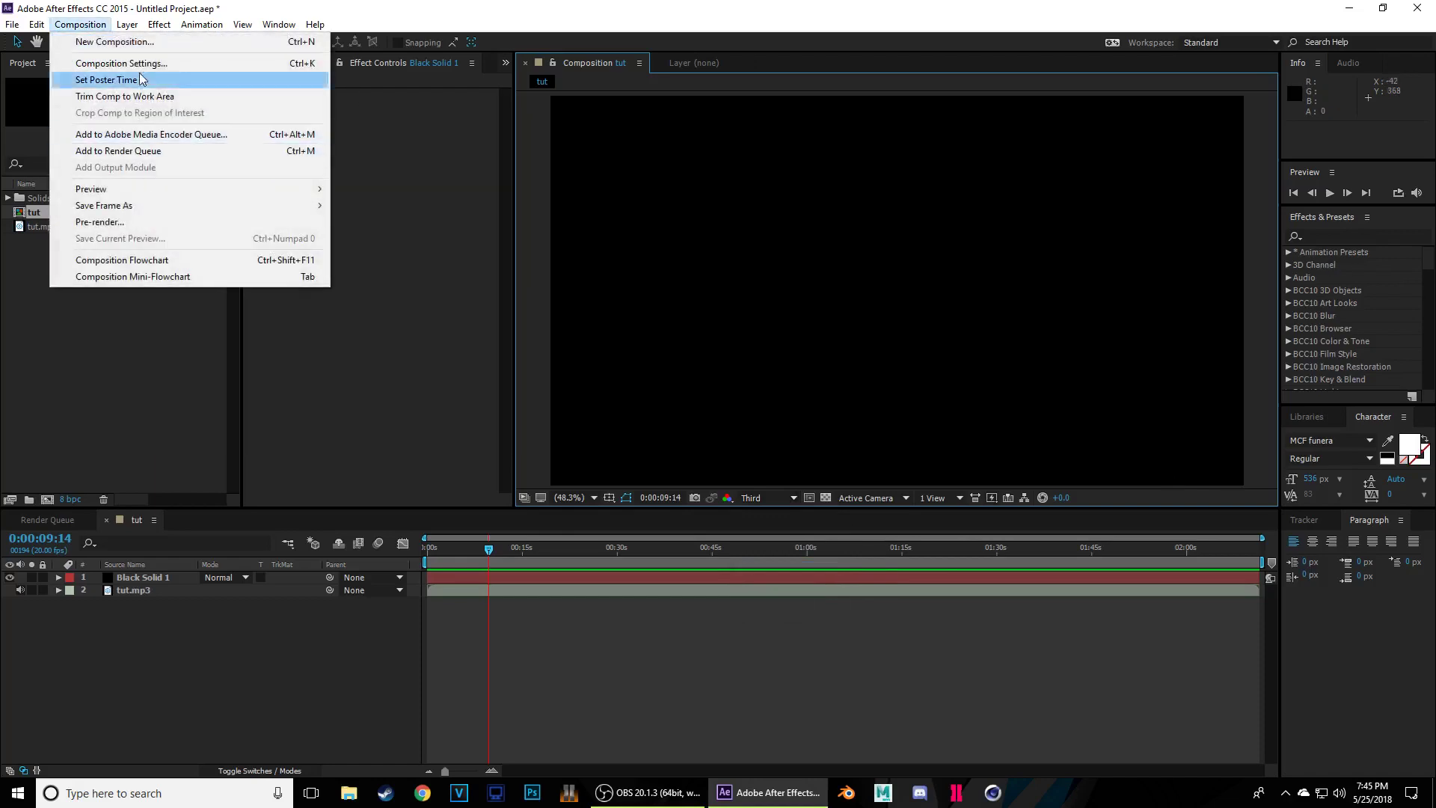
click(112, 57)
click(646, 380)
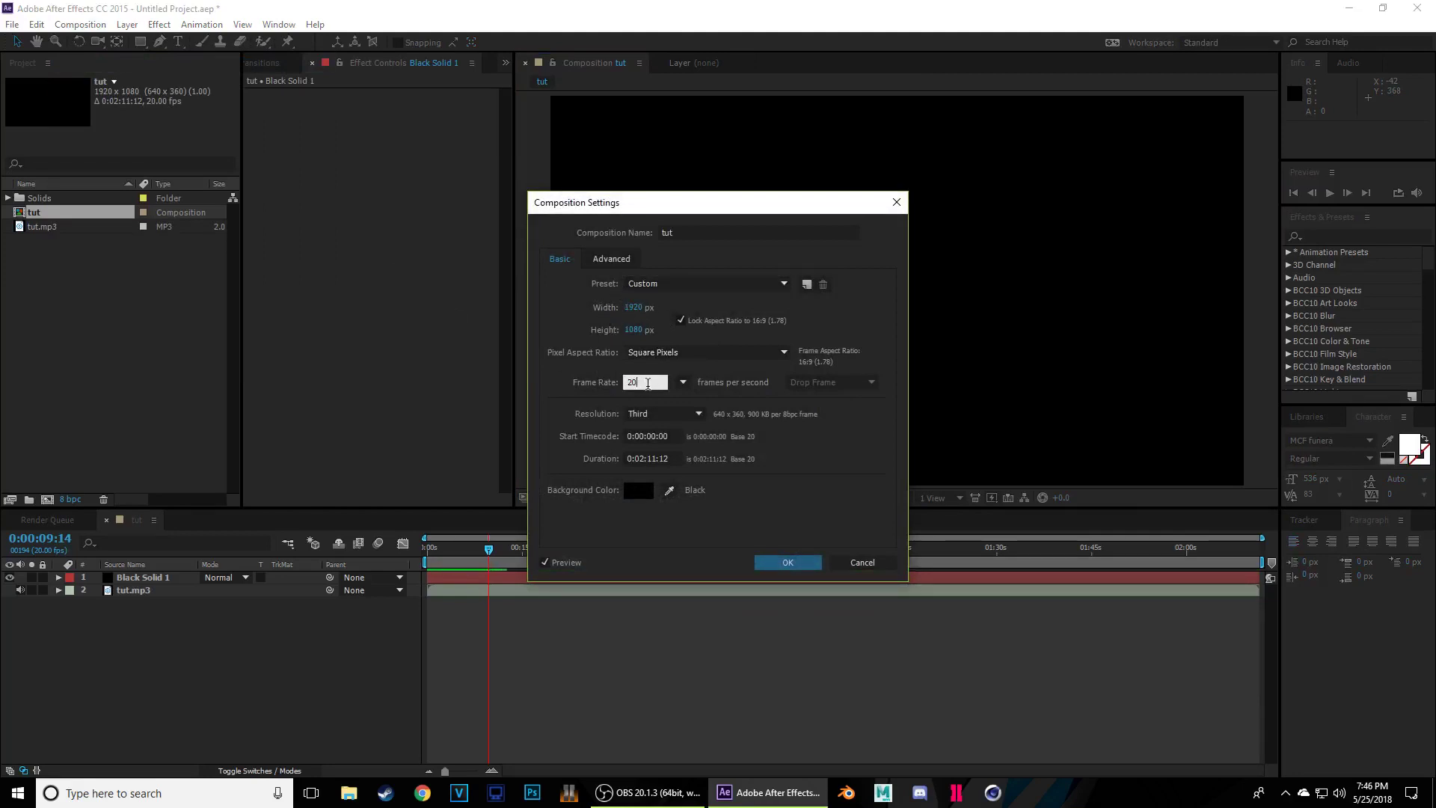
click(646, 384)
drag(648, 383, 618, 404)
click(650, 383)
click(788, 561)
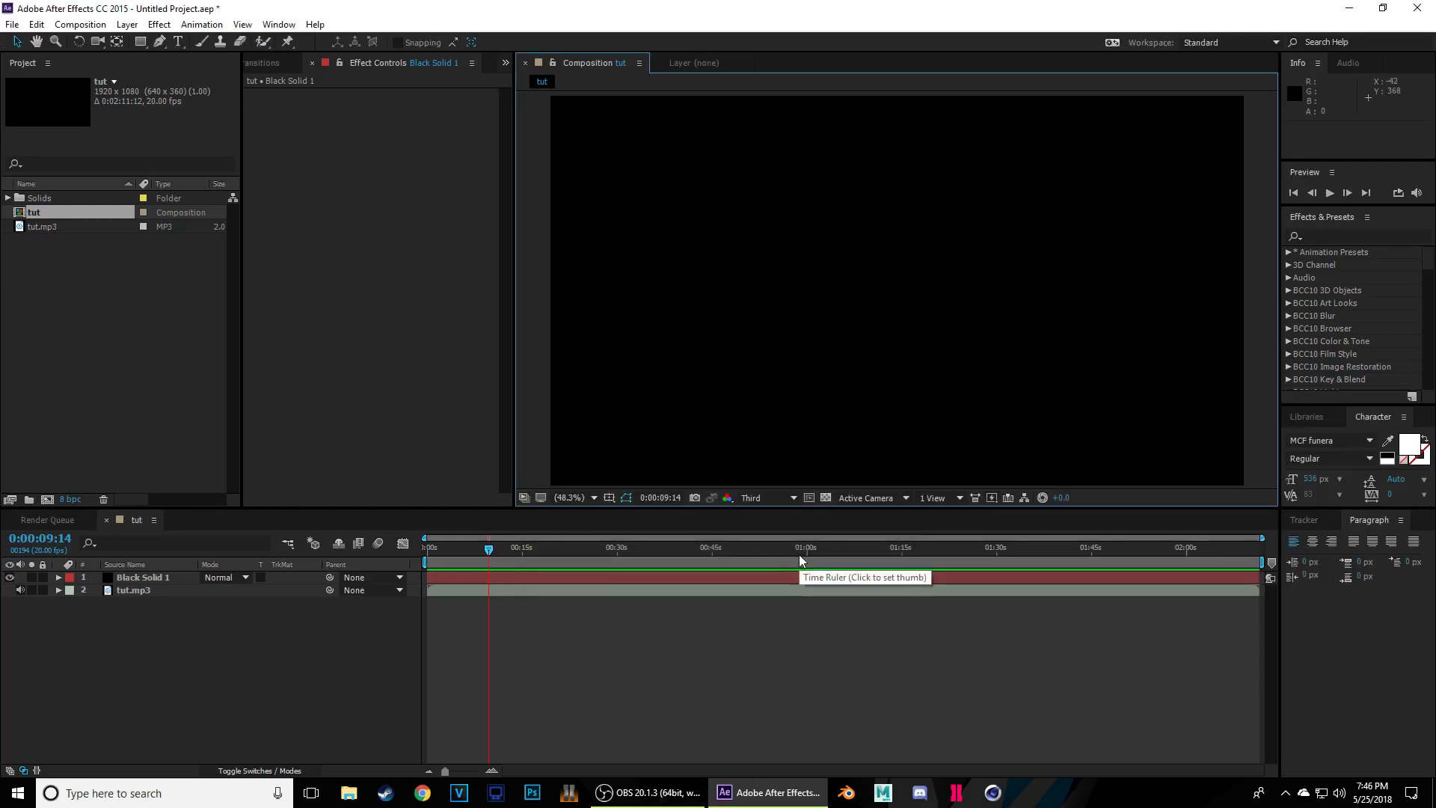
right_click(51, 302)
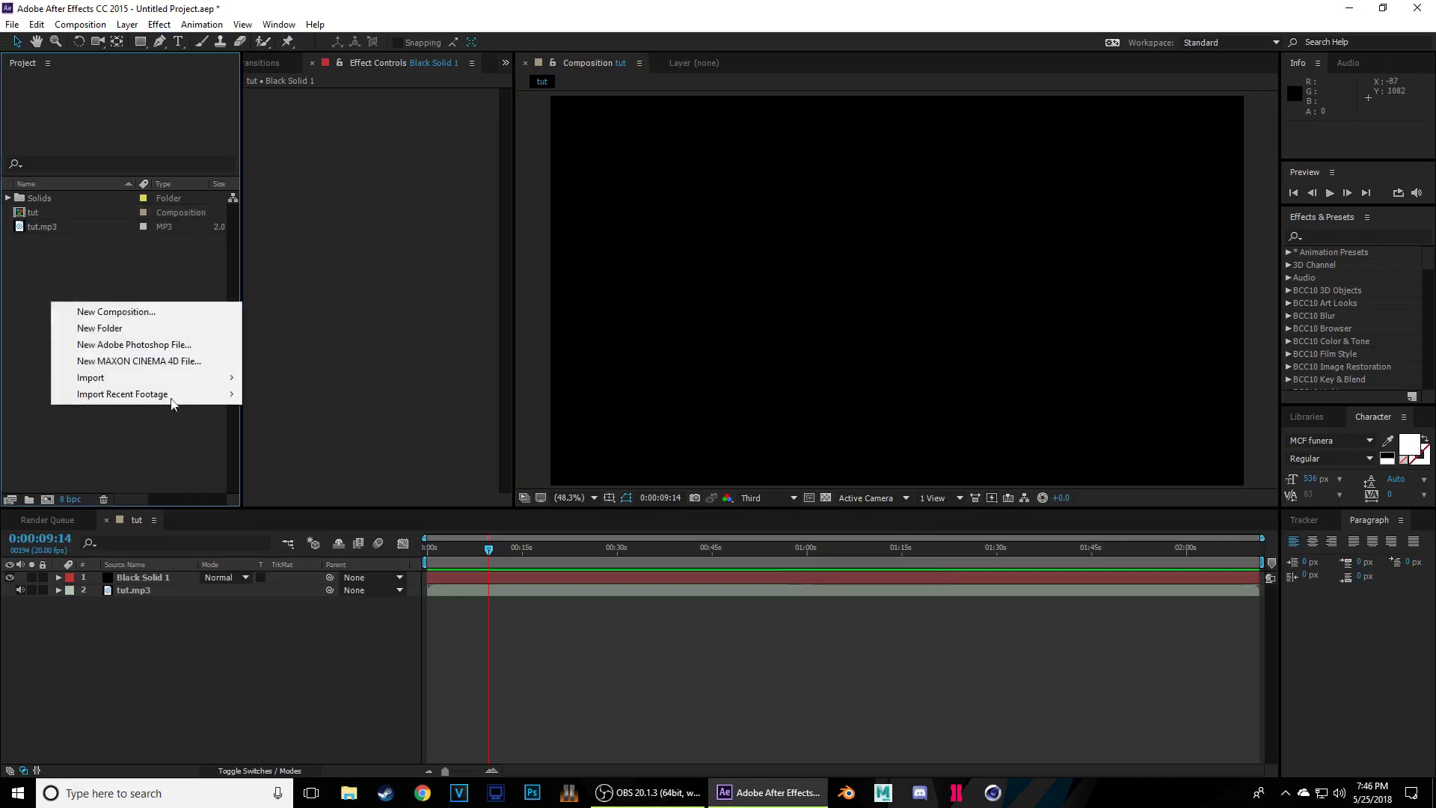
mouse_move(178, 376)
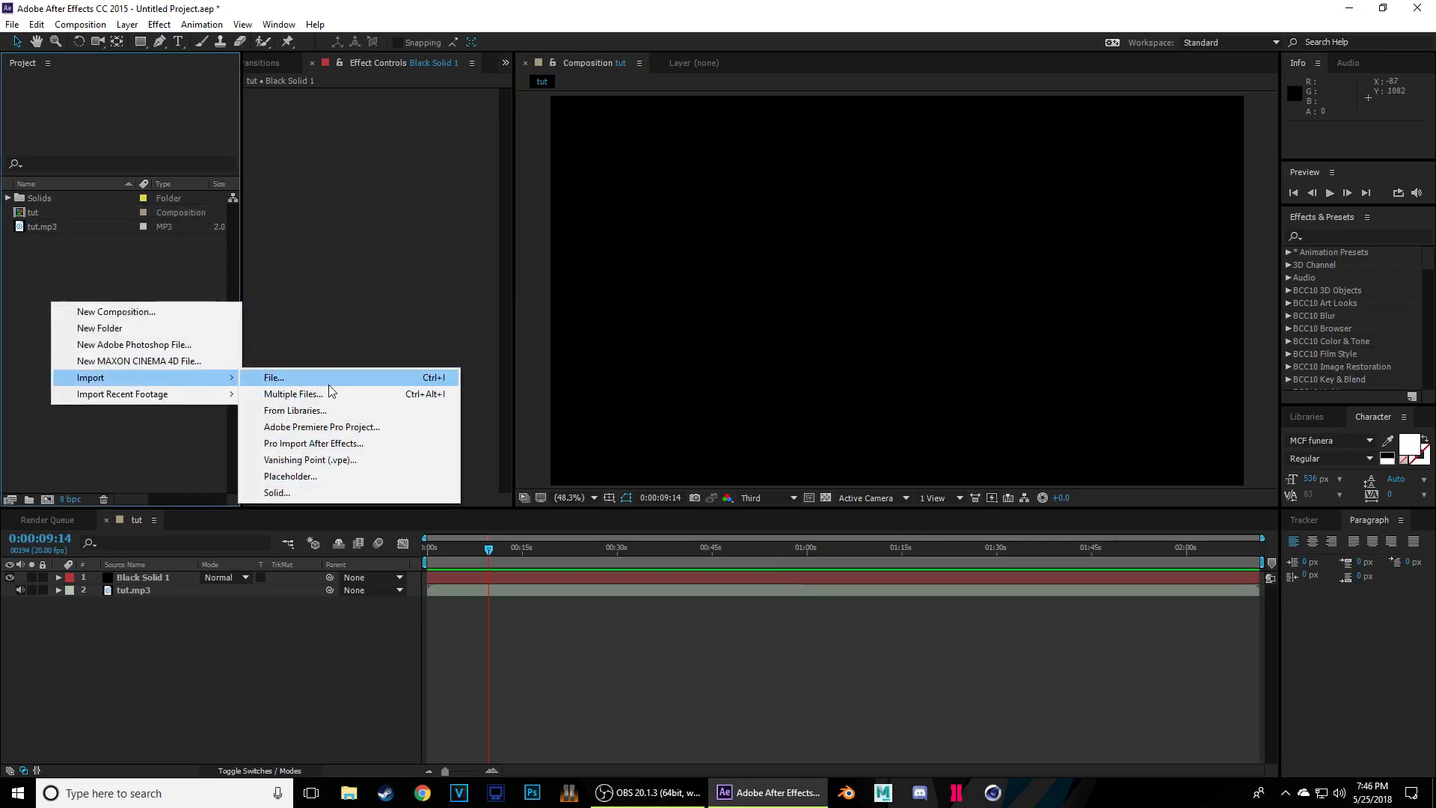
click(146, 276)
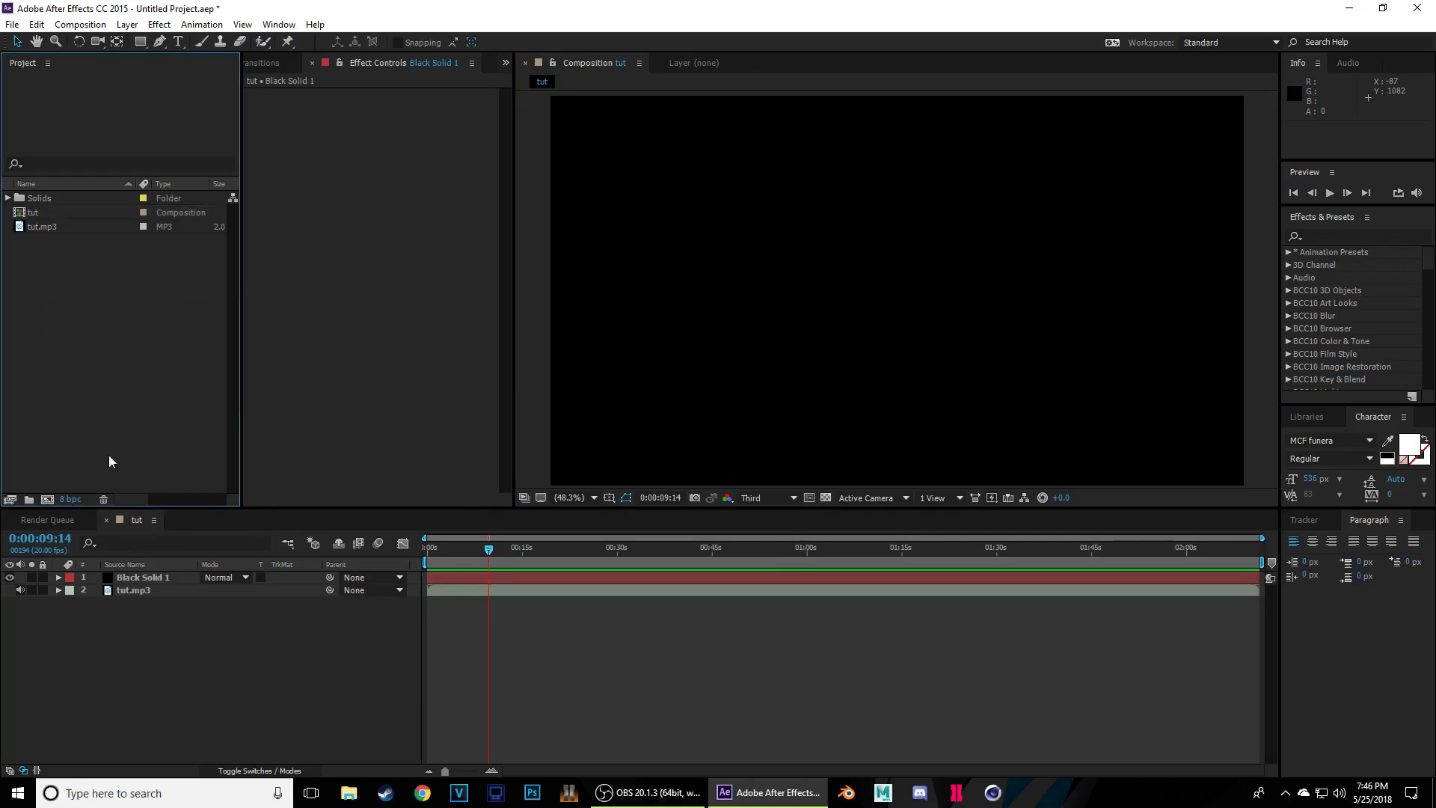
- Reveal the audio waveform of the tut.mp3 layer and magnify the timeline around the current time
click(142, 587)
click(596, 621)
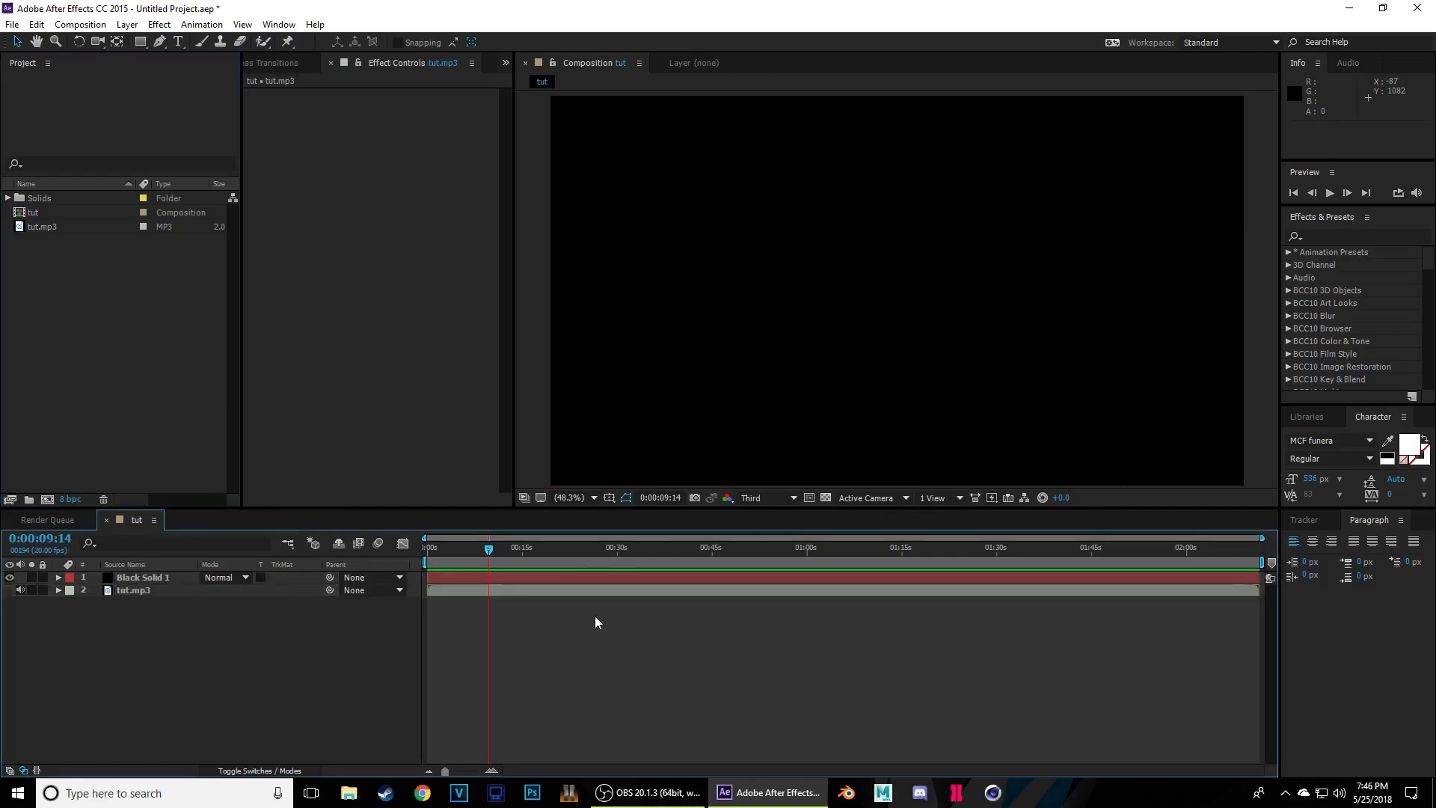
click(72, 606)
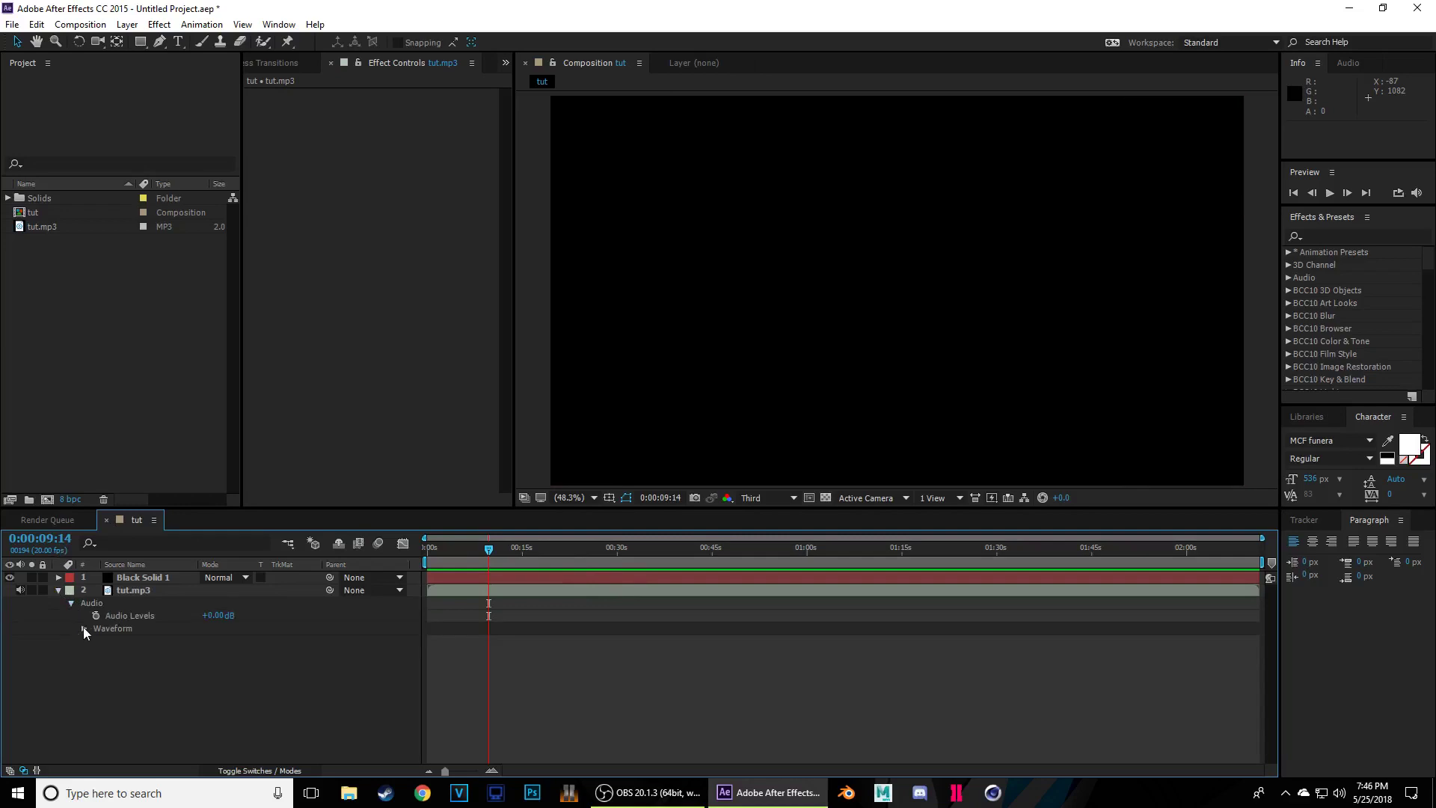
click(83, 627)
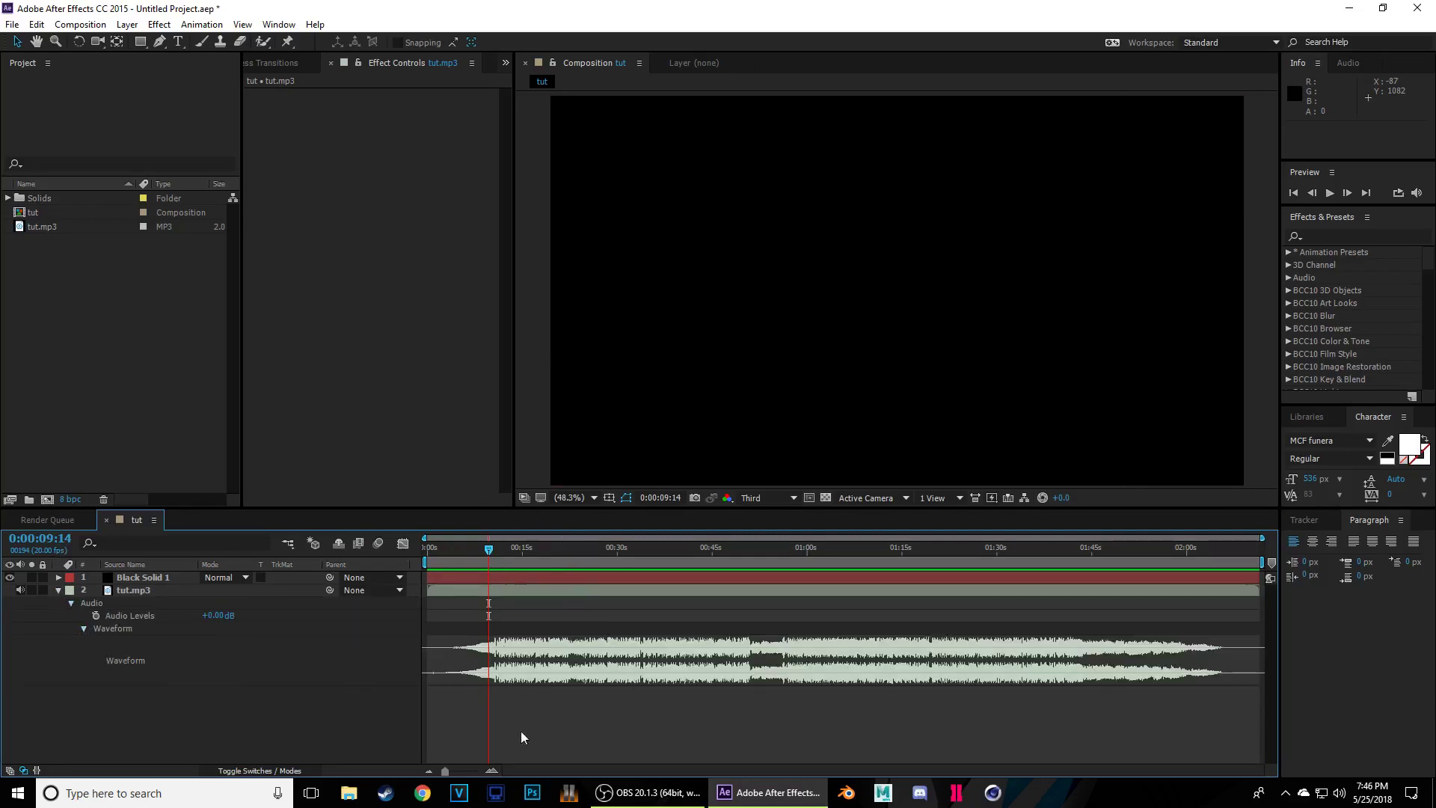
click(490, 770)
click(491, 771)
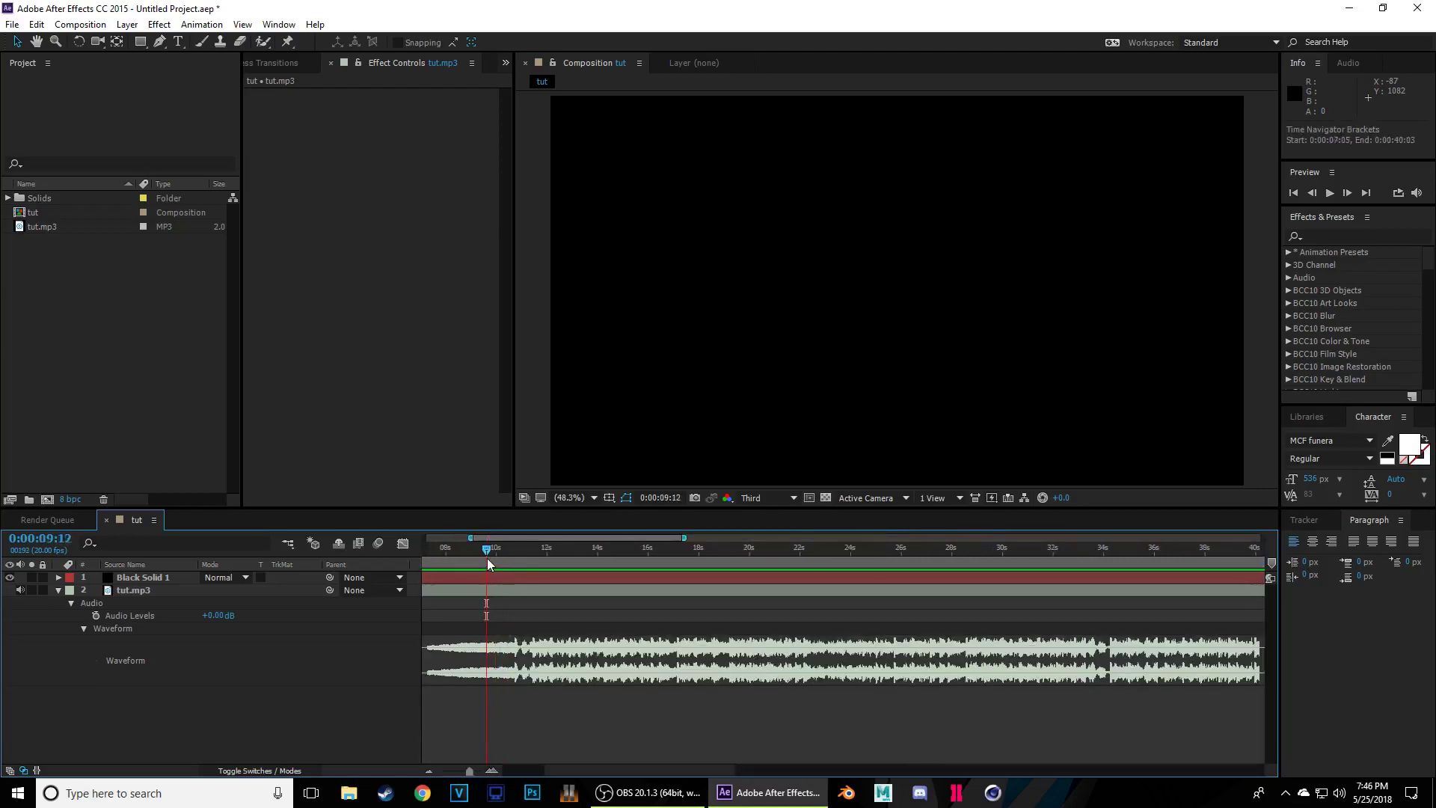
- Preview the song and lower the tut.mp3 layer's audio level to about -3 dB
key(space)
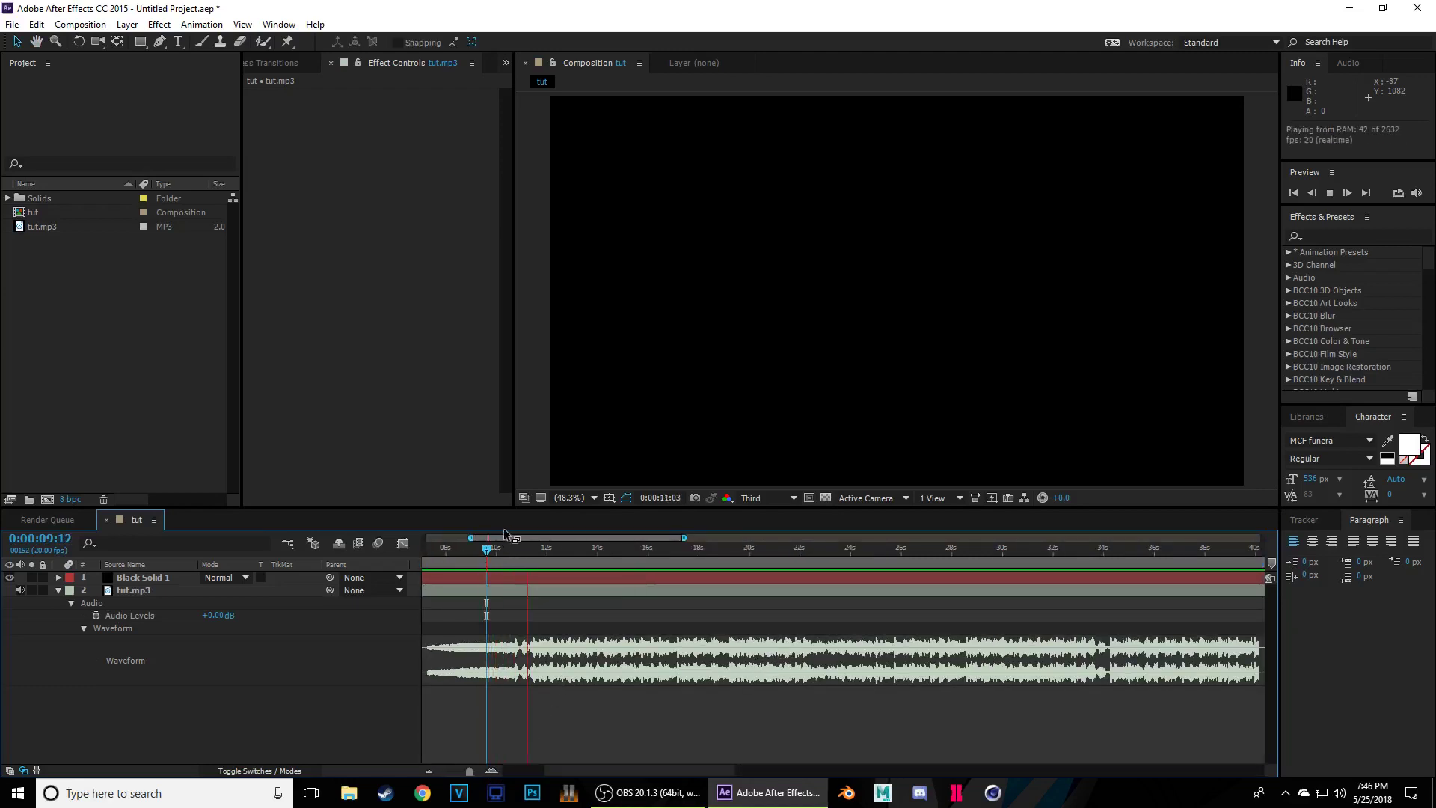
key(space)
drag(217, 615, 254, 614)
click(494, 547)
- Mark the first beat at about 0:00:11:10 with a marker on the tut.mp3 layer and one on the composition
key(space)
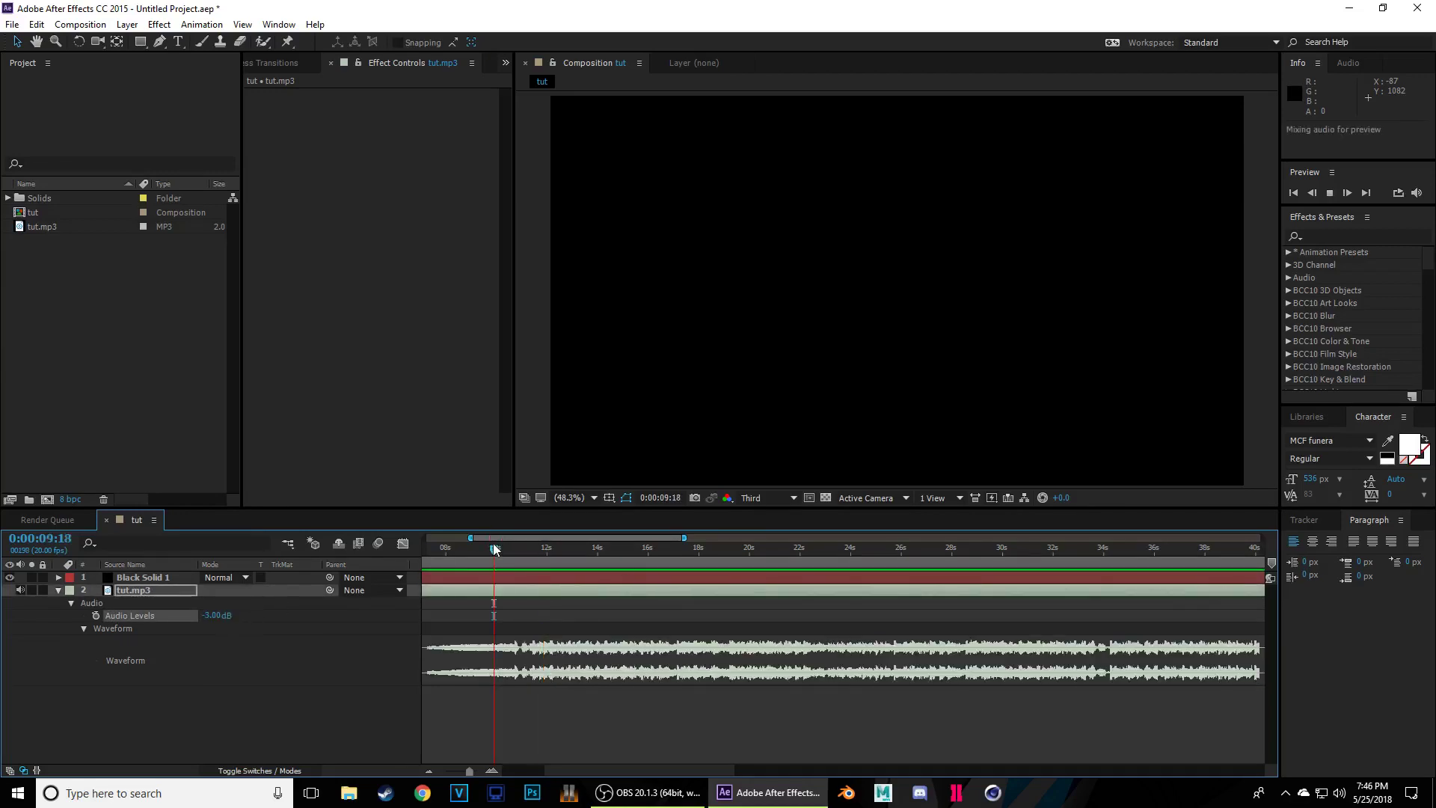
drag(493, 549, 499, 608)
key(KP_Multiply)
click(570, 699)
key(KP_Multiply)
click(491, 770)
click(491, 771)
- Add a second composition marker after the first beat, preview the song and shift that marker to about 0:00:12:03
click(555, 552)
key(KP_Multiply)
key(space)
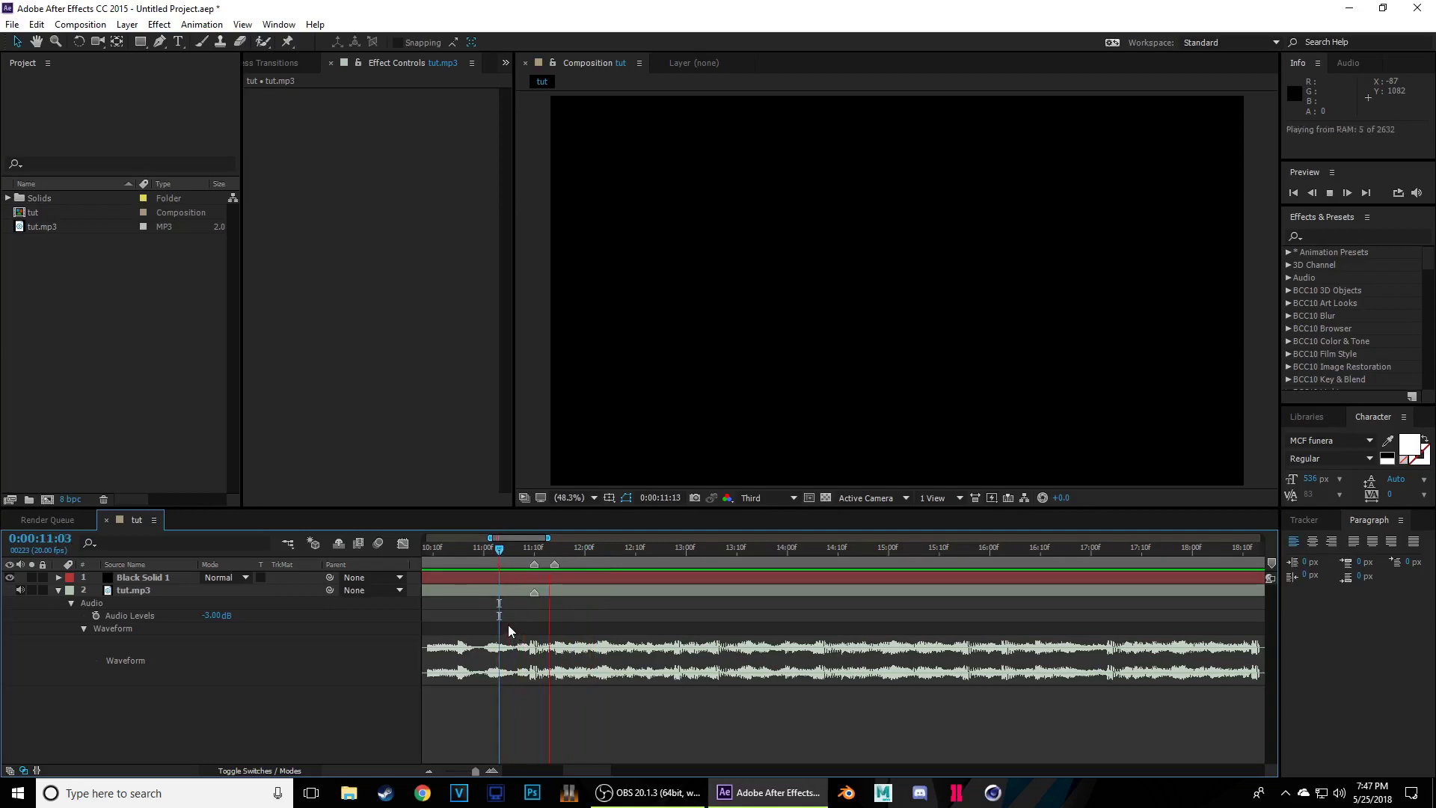
click(437, 548)
key(space)
- Preview the song and add composition markers on the beats at about 0:00:12:18, 0:00:13:06 and 0:00:13:12
key(space)
drag(554, 564, 602, 569)
mouse_move(479, 549)
mouse_down()
mouse_move(676, 550)
mouse_move(572, 598)
mouse_up()
- Replay from 0:00:11:15 to check the beats and add composition markers at about 0:00:14:07 and 0:00:15:01
key(space)
key(space)
click(746, 550)
key(KP_Multiply)
drag(746, 550, 554, 597)
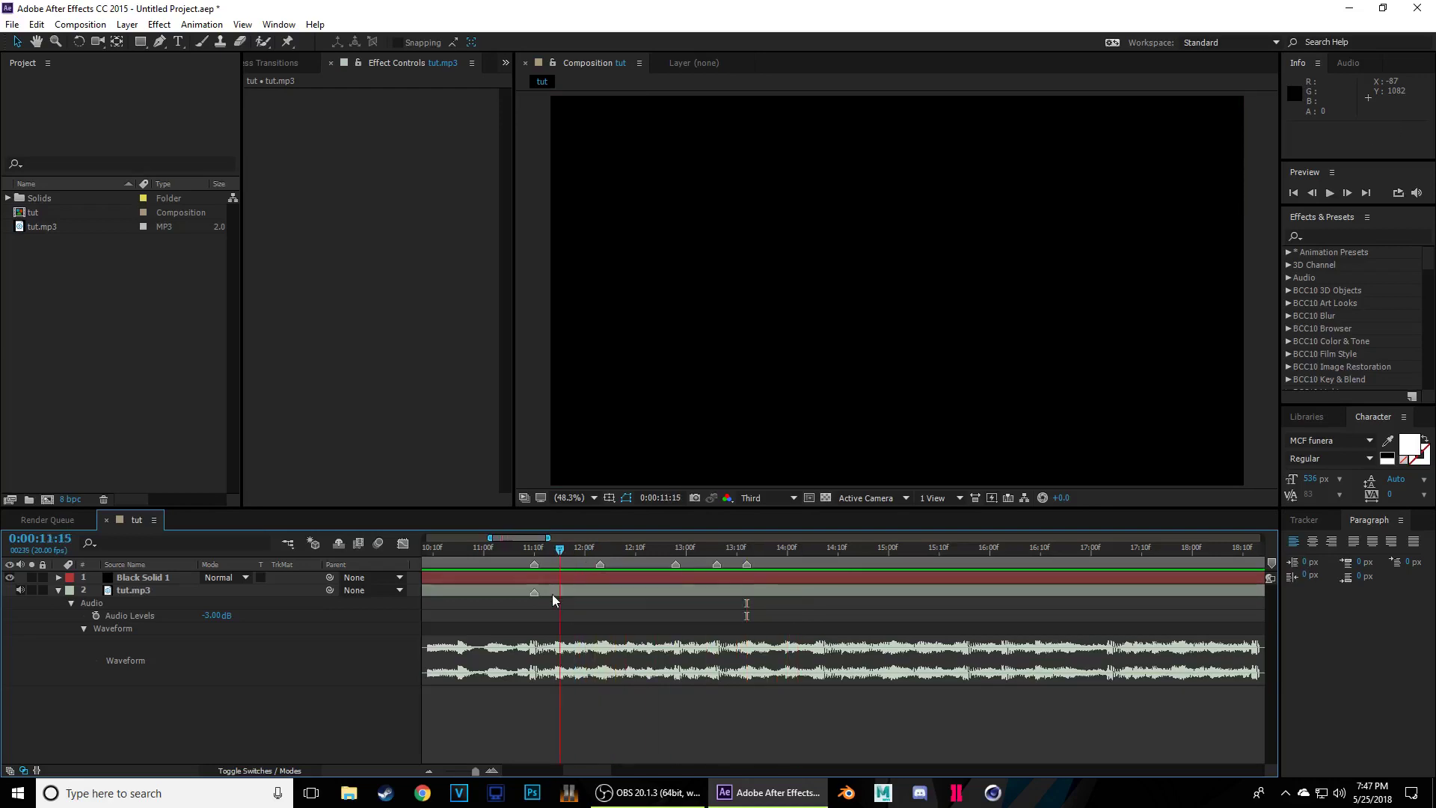
key(space)
key(space)
click(823, 554)
key(KP_Multiply)
click(761, 551)
- Add composition markers on the beats at about 0:00:15:15, 0:00:16:03 and 0:00:16:09
key(space)
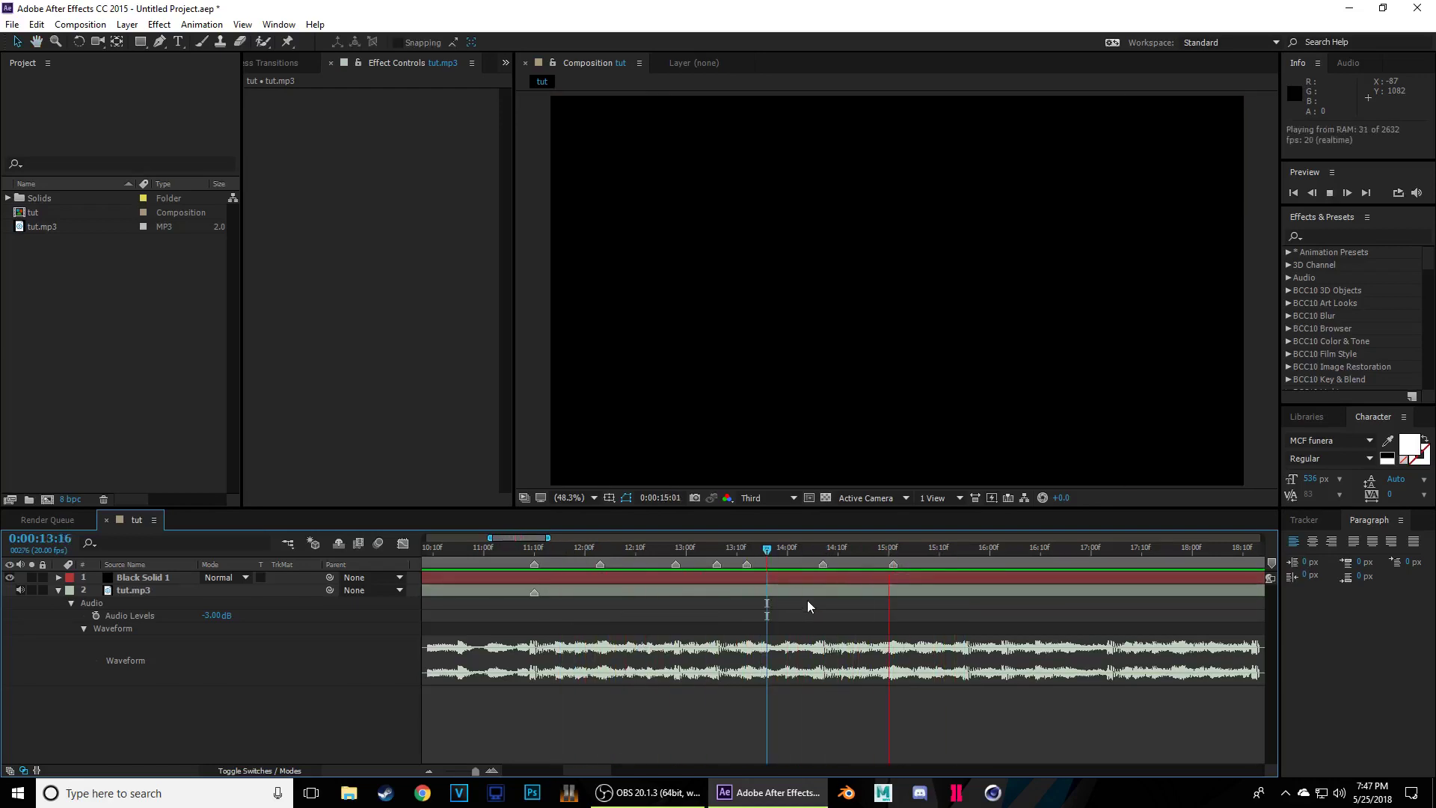
key(KP_Multiply)
click(949, 550)
drag(954, 549, 770, 588)
key(KP_Multiply)
click(1004, 549)
key(KP_Multiply)
- Add composition markers at 0:00:17:04 and about 0:00:17:18, then return the current time to 0:00:13:13
key(space)
key(space)
click(1034, 550)
key(KP_Multiply)
click(942, 550)
key(space)
key(space)
click(1110, 549)
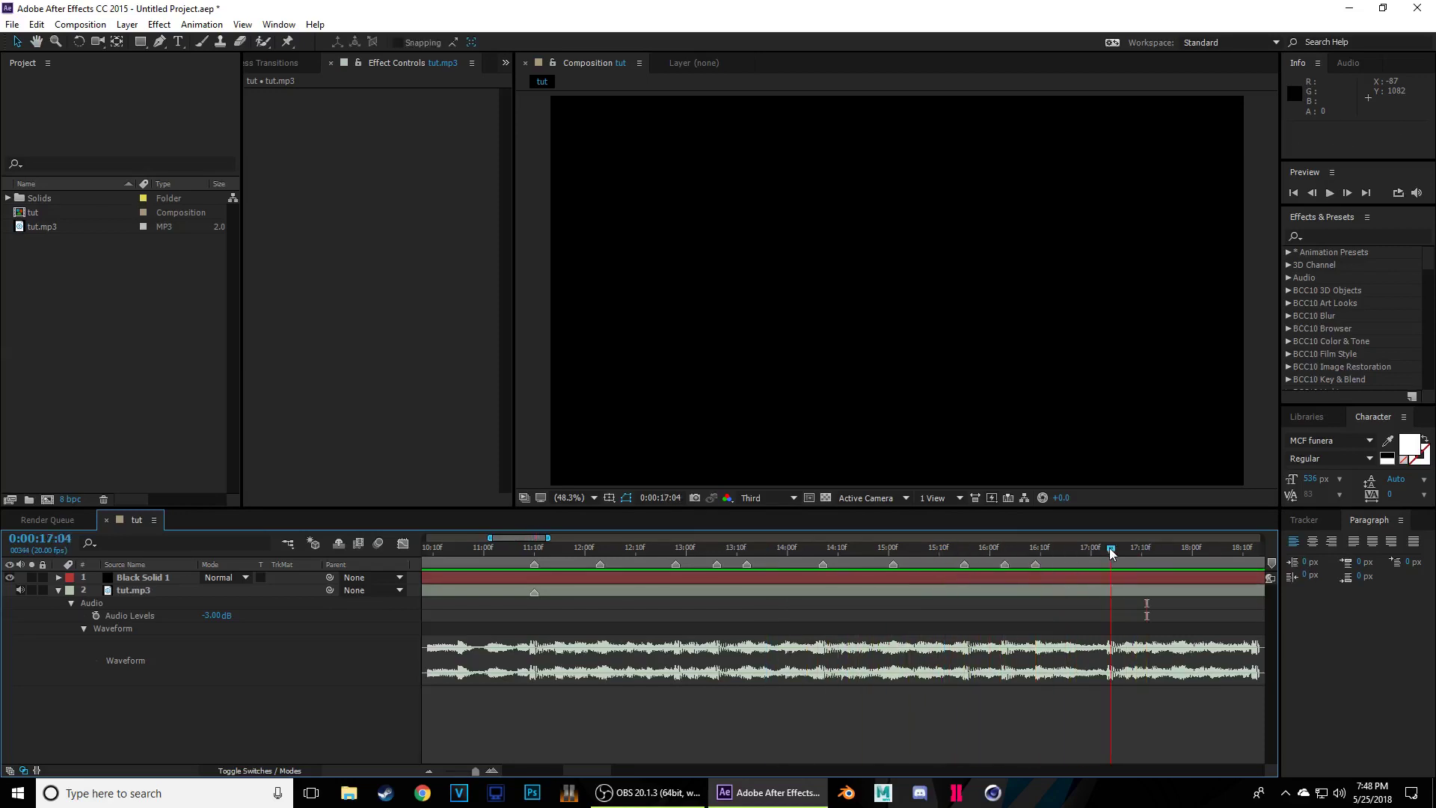
key(KP_Multiply)
click(1045, 550)
key(space)
key(KP_Multiply)
click(729, 555)
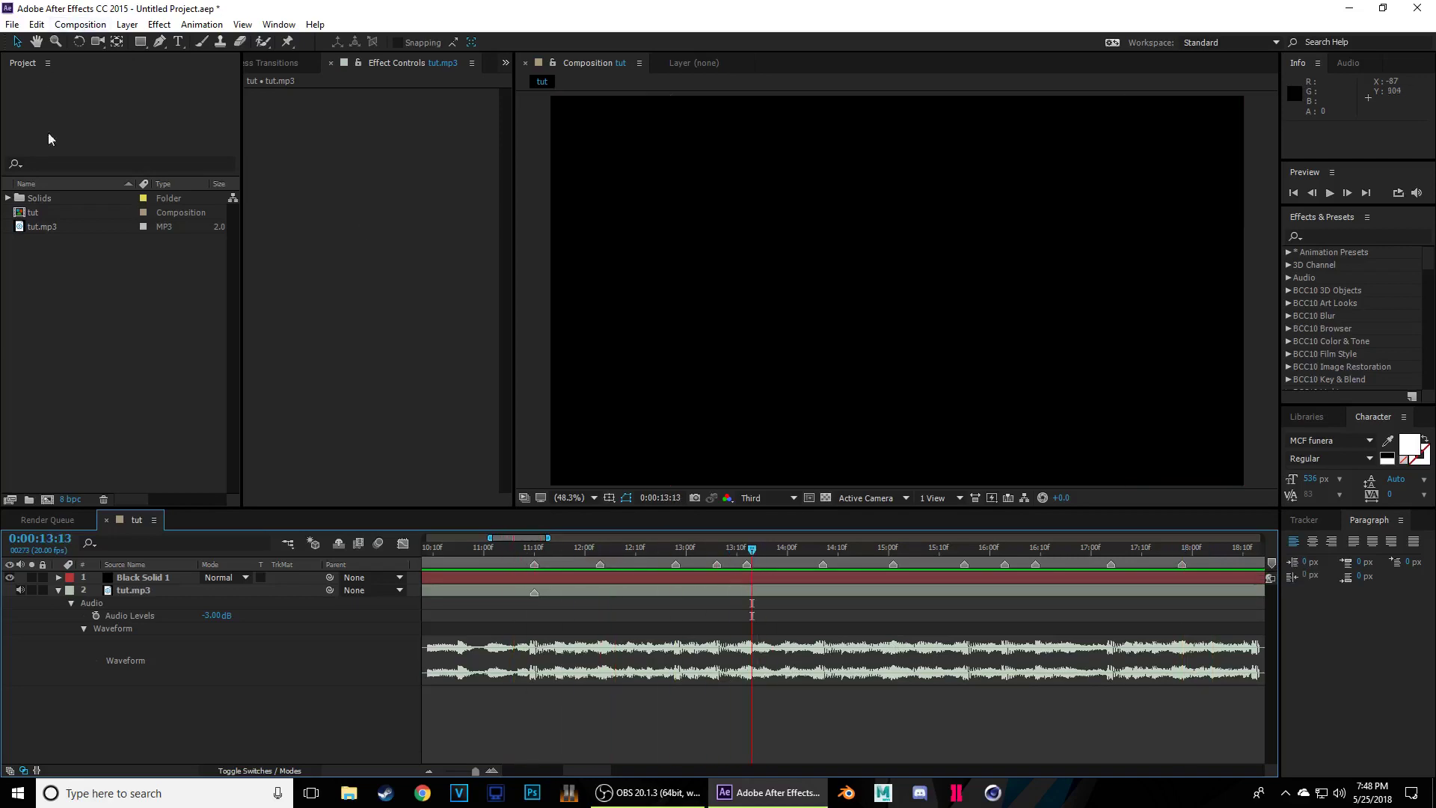
- Start importing a footage file and browse the Desktop folders for the gameplay clips
click(103, 300)
right_click(103, 301)
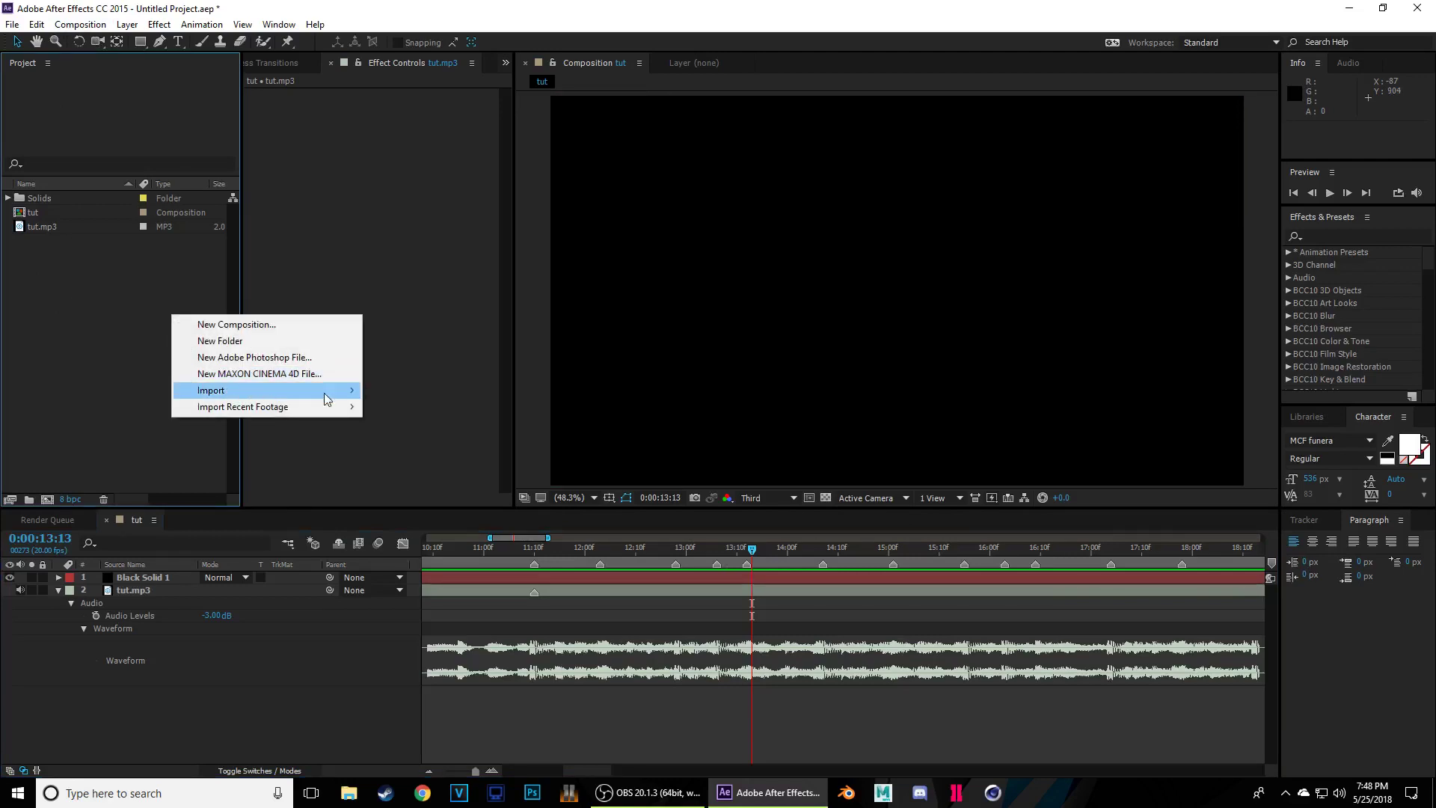
mouse_move(326, 395)
click(419, 393)
scroll(534, 426, down, 10)
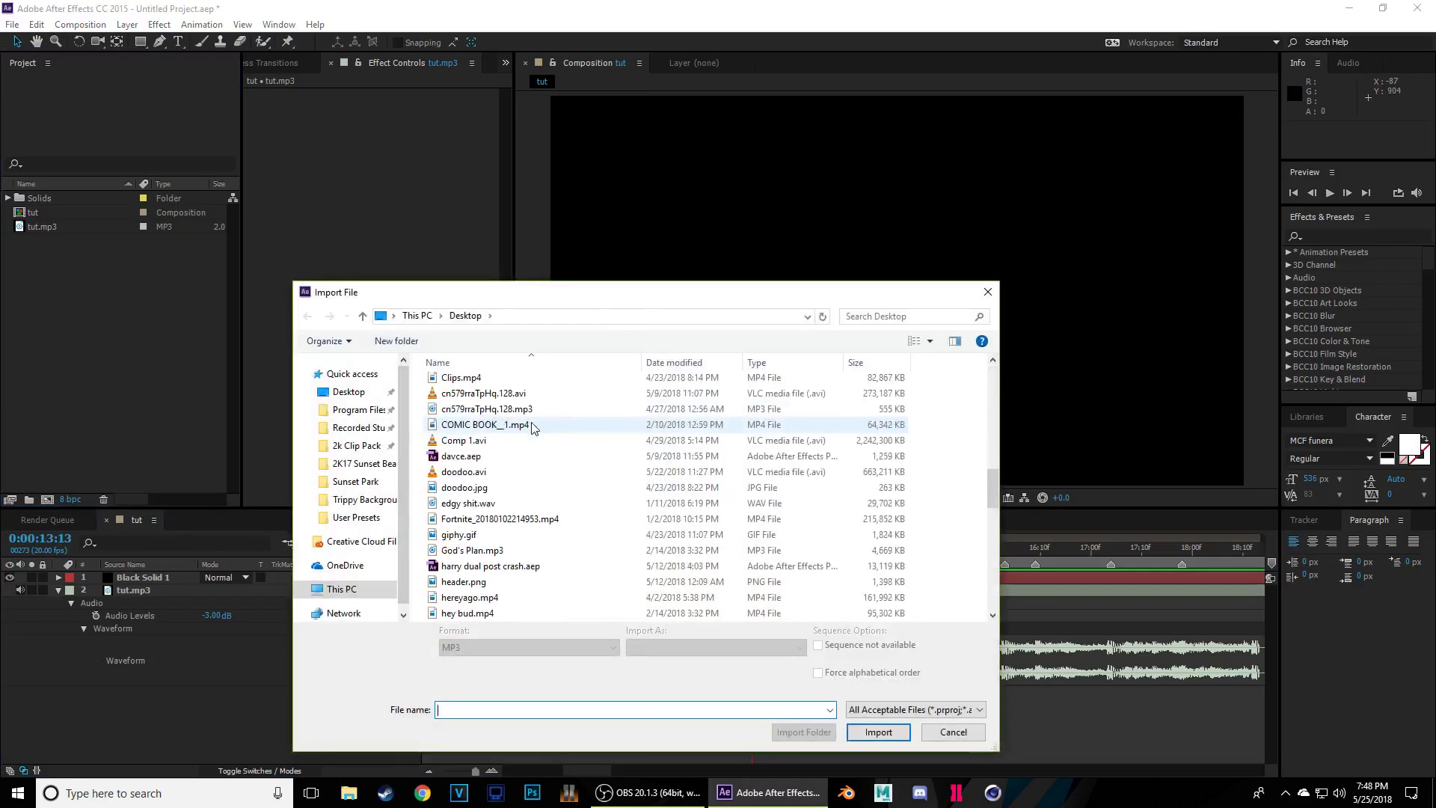
scroll(557, 479, up, 10)
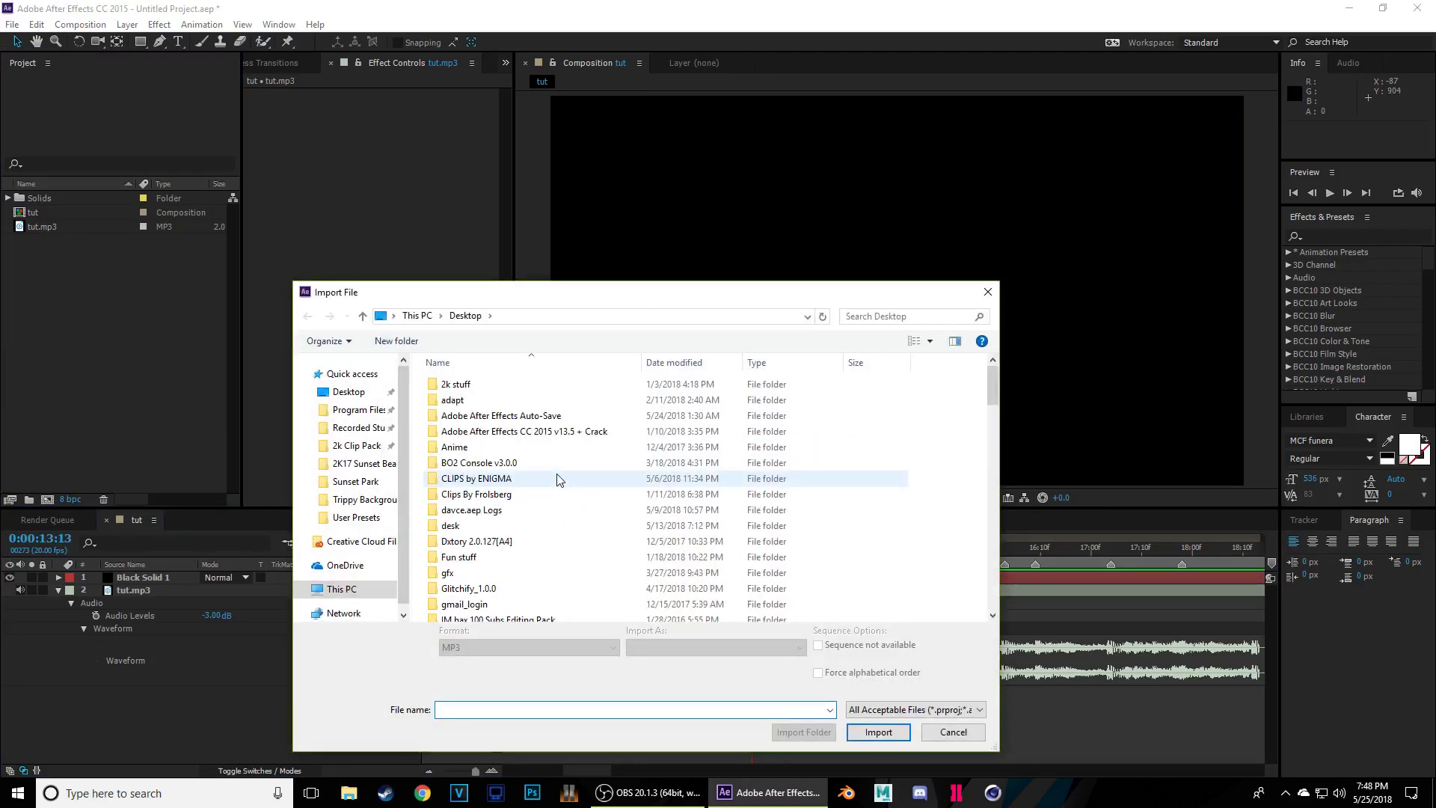
scroll(551, 518, down, 2)
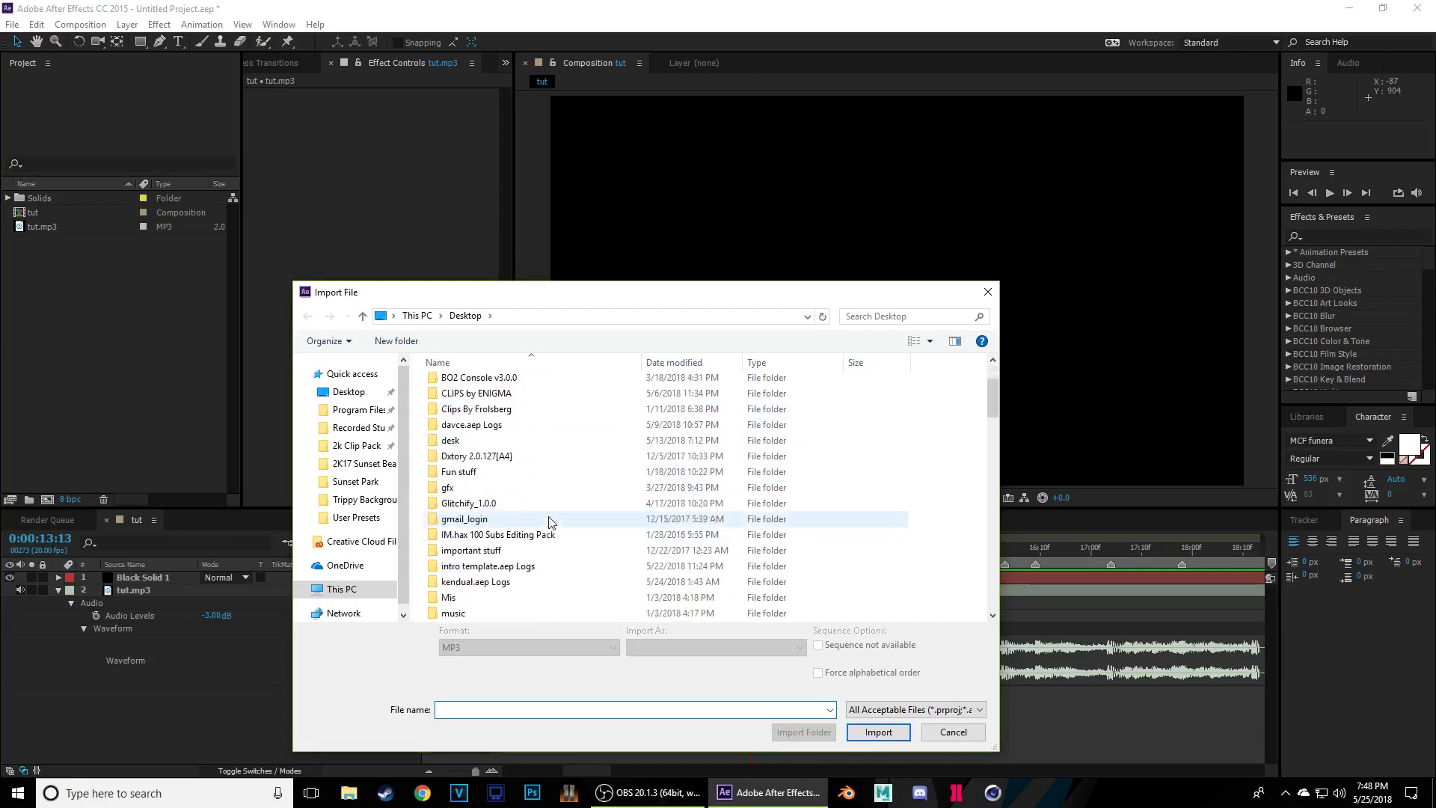
scroll(550, 519, up, 2)
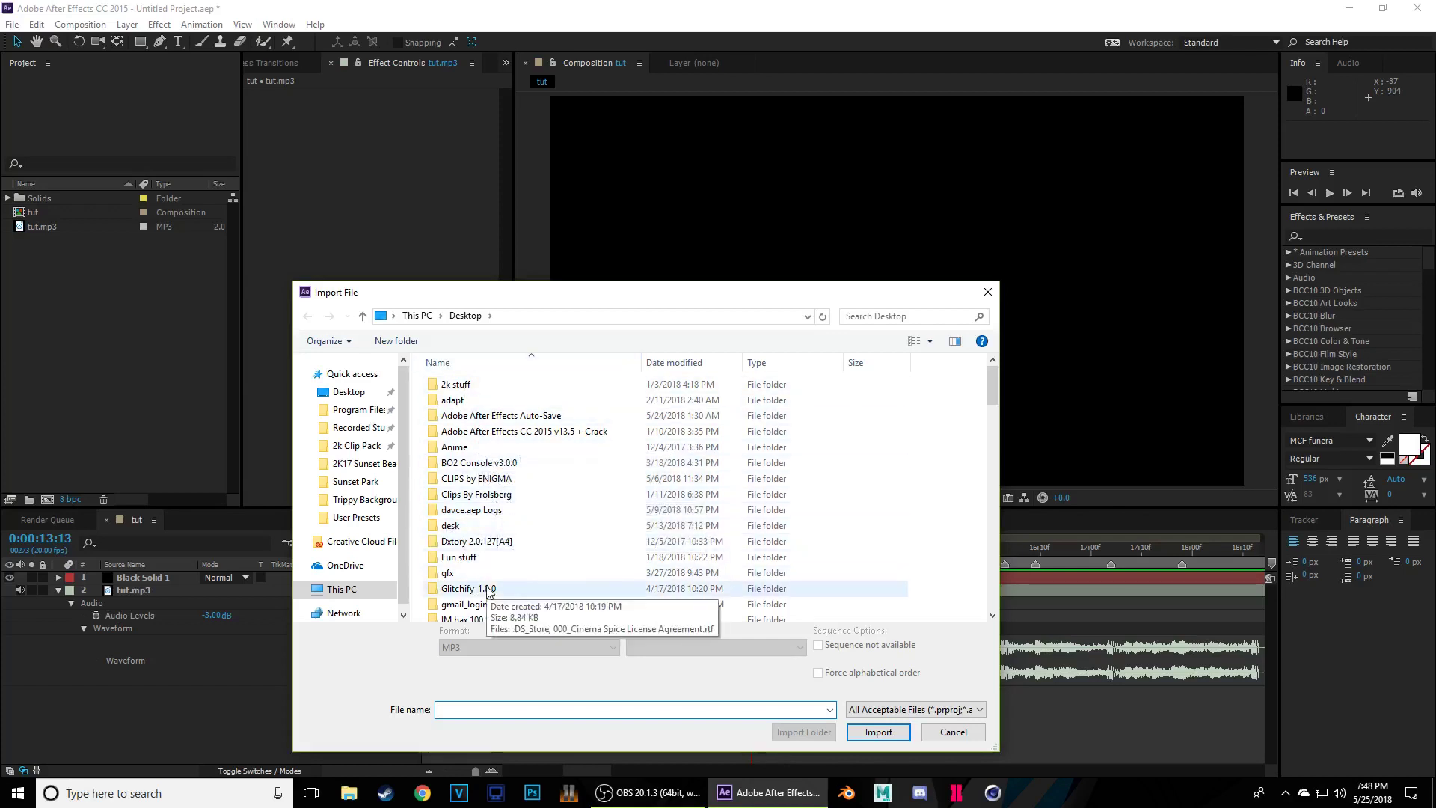
scroll(486, 587, down, 2)
scroll(486, 587, up, 2)
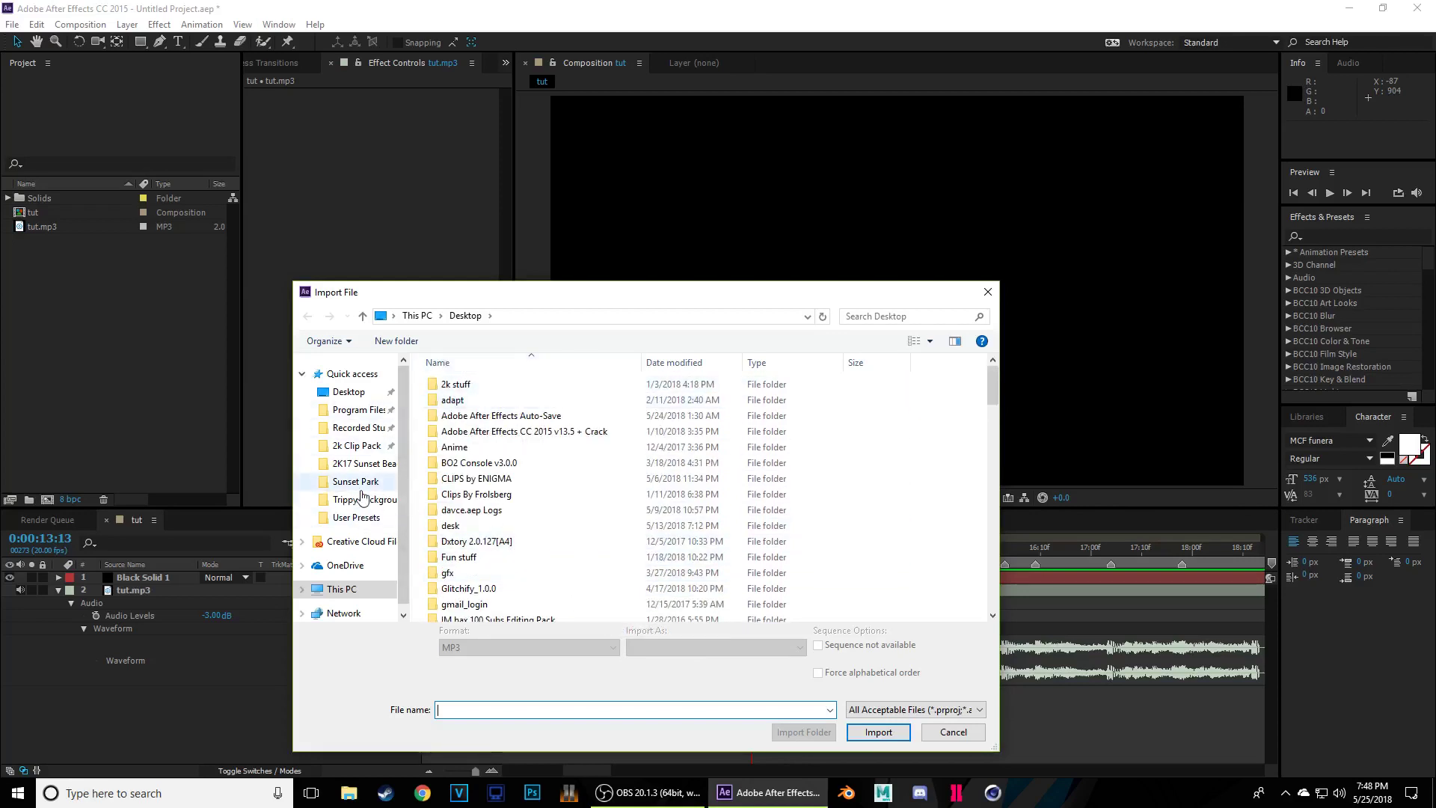
- Import GTFOHRANDIEZY.mp4 from the 2k Clip Pack's Sunset Park folder and place it beneath tut.mp3 in the composition, starting at about 0:00:12:00
click(359, 444)
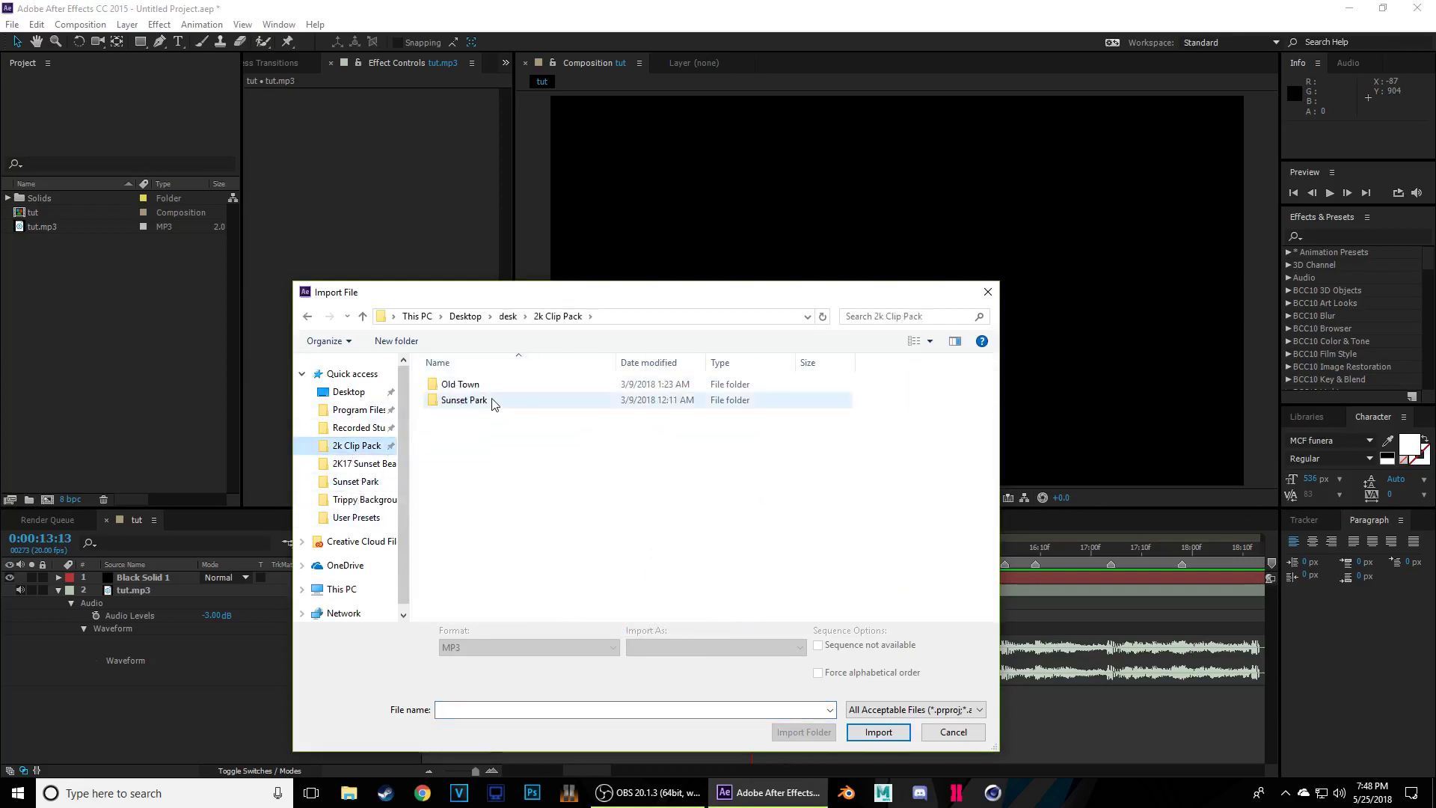
click(494, 404)
double_click(494, 402)
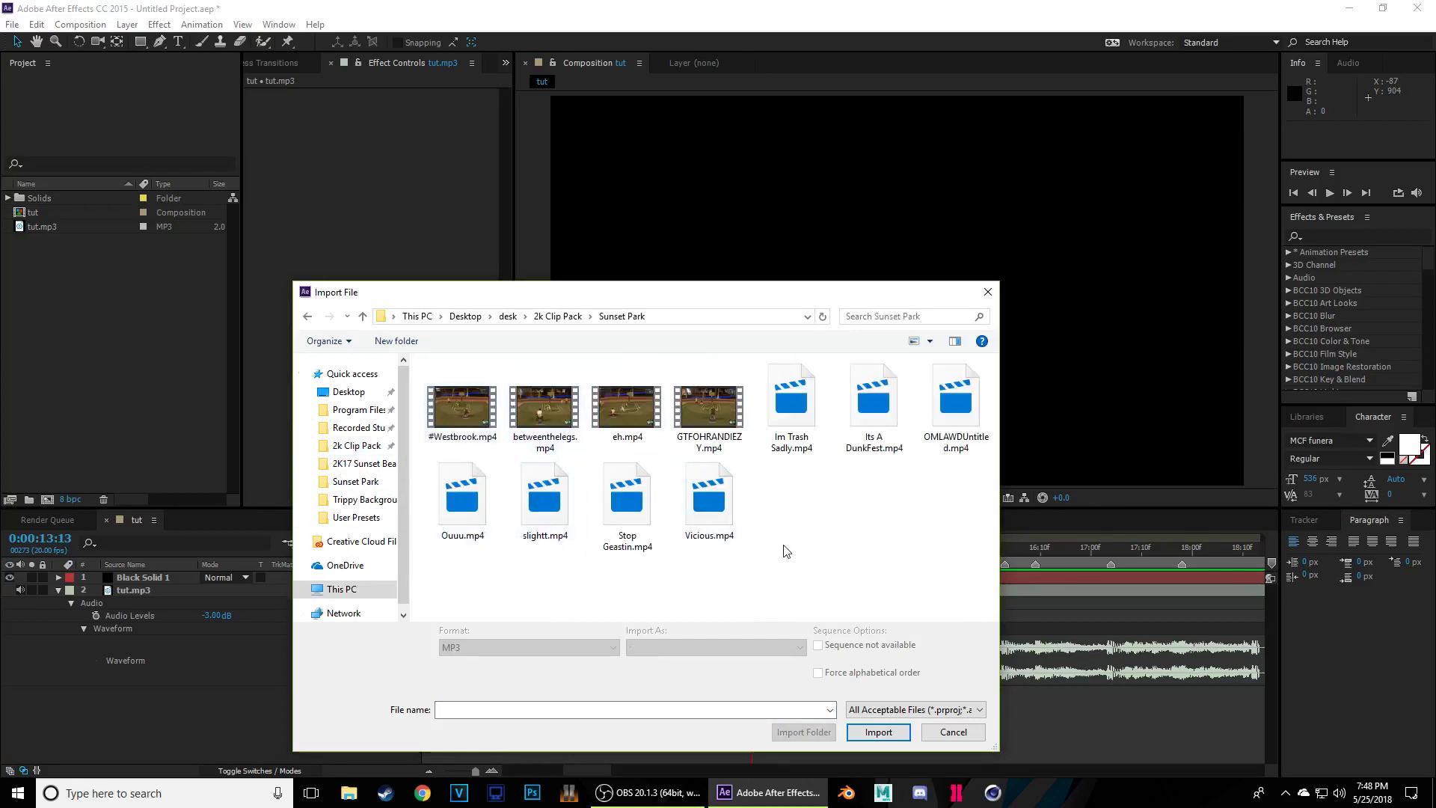
drag(784, 544, 780, 514)
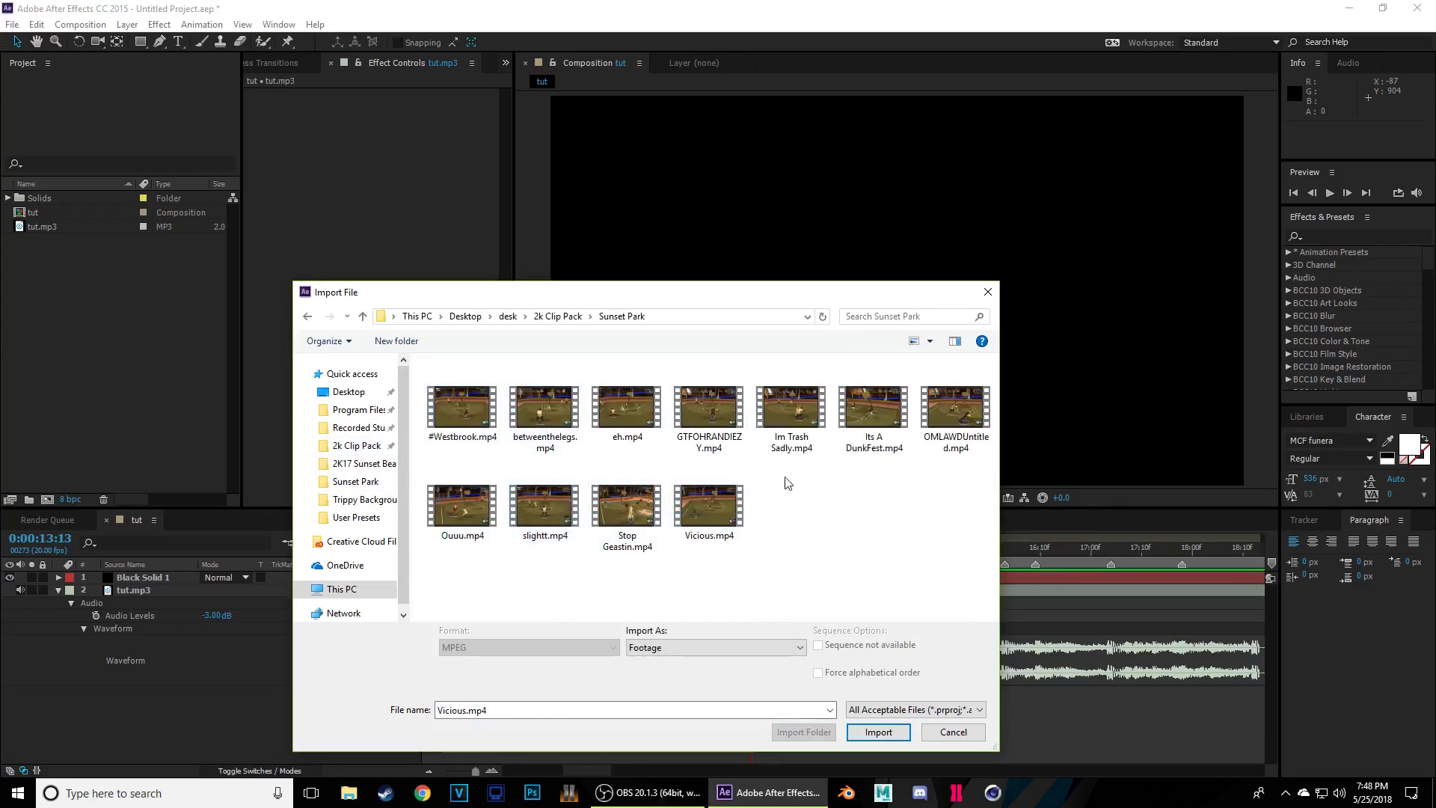
click(721, 412)
click(878, 731)
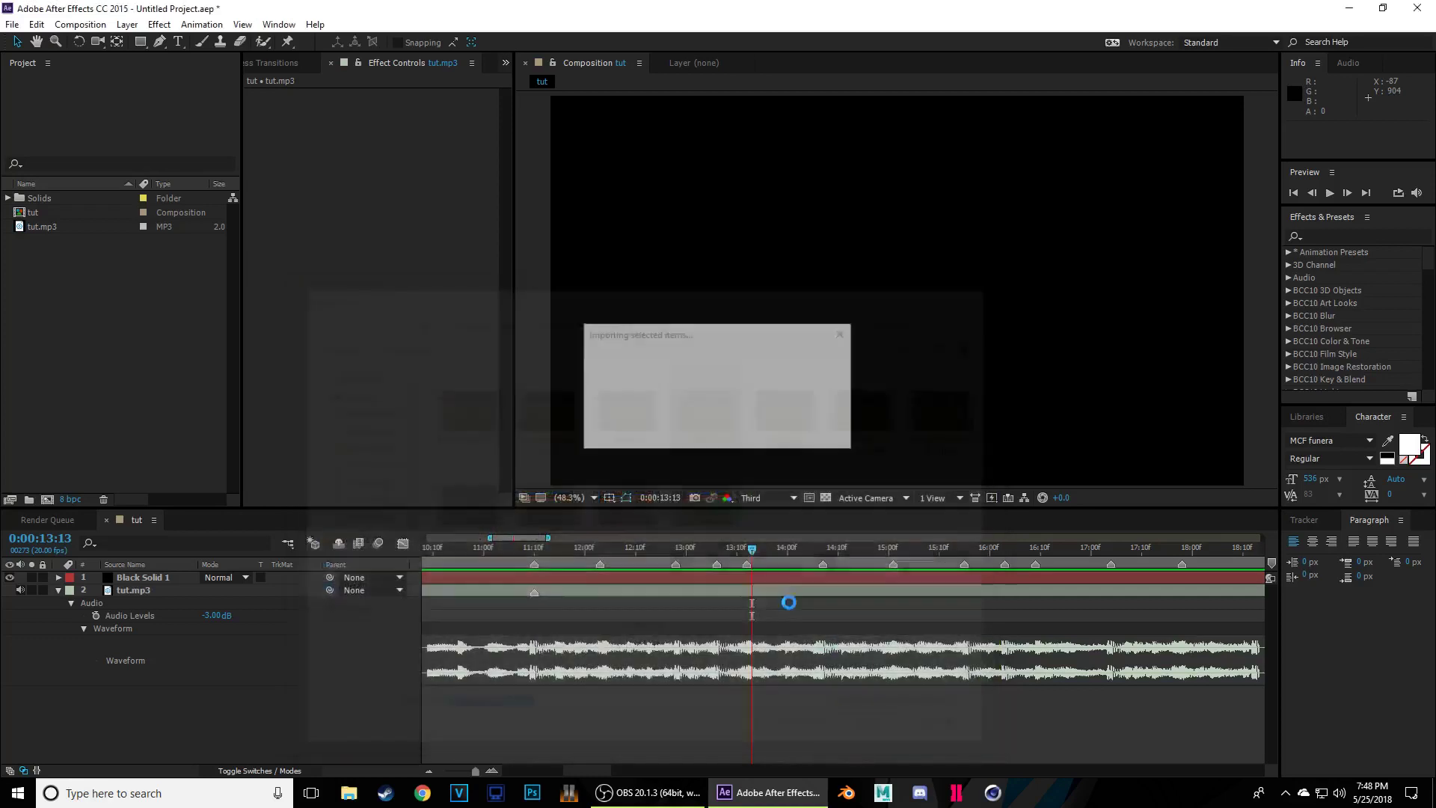
drag(75, 199, 595, 689)
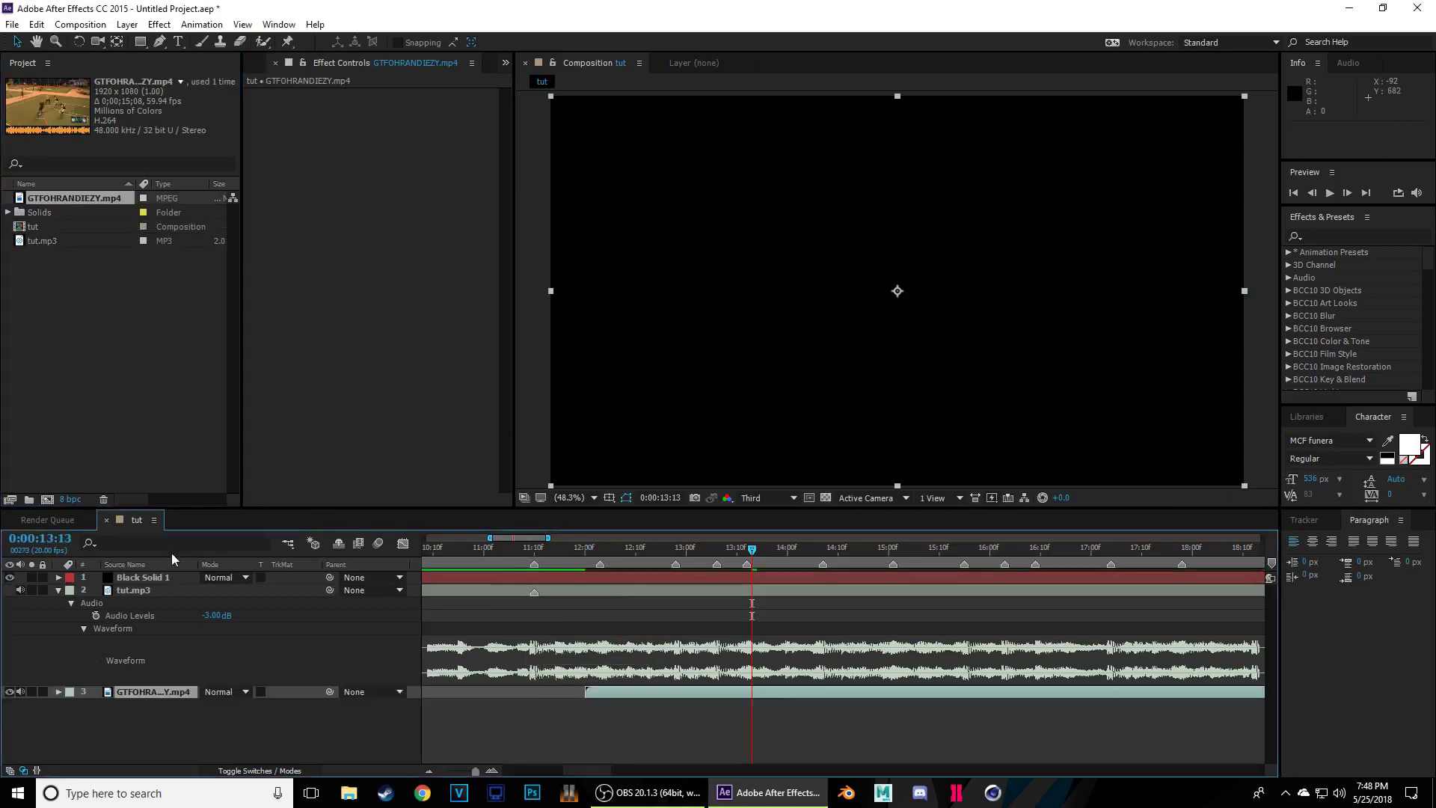
- Move the current time to 0:00:11:06, reveal the tut.mp3 waveform and lower that layer's Audio Levels to about -9 dB
click(58, 590)
drag(712, 553, 514, 555)
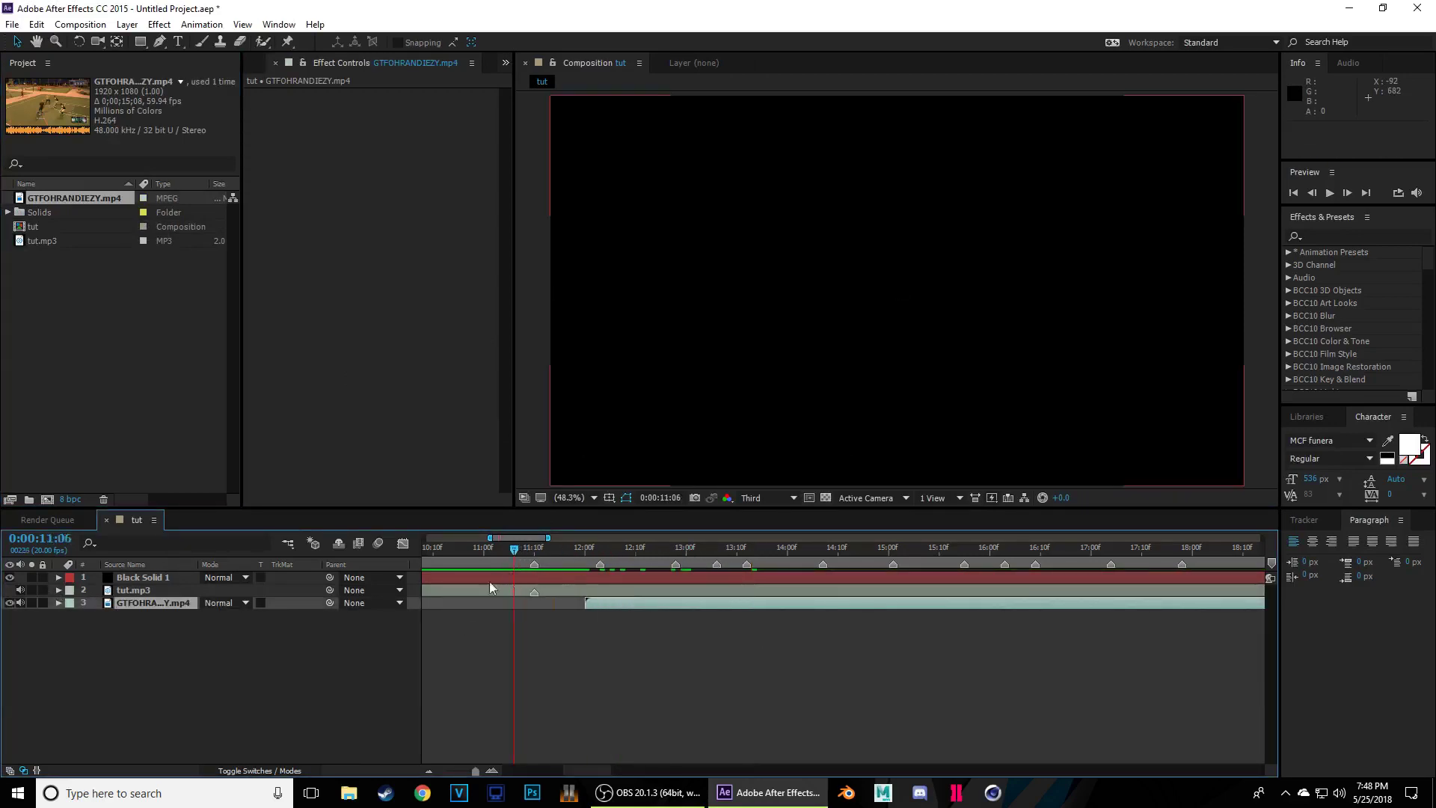
click(140, 589)
key(l)
key(l)
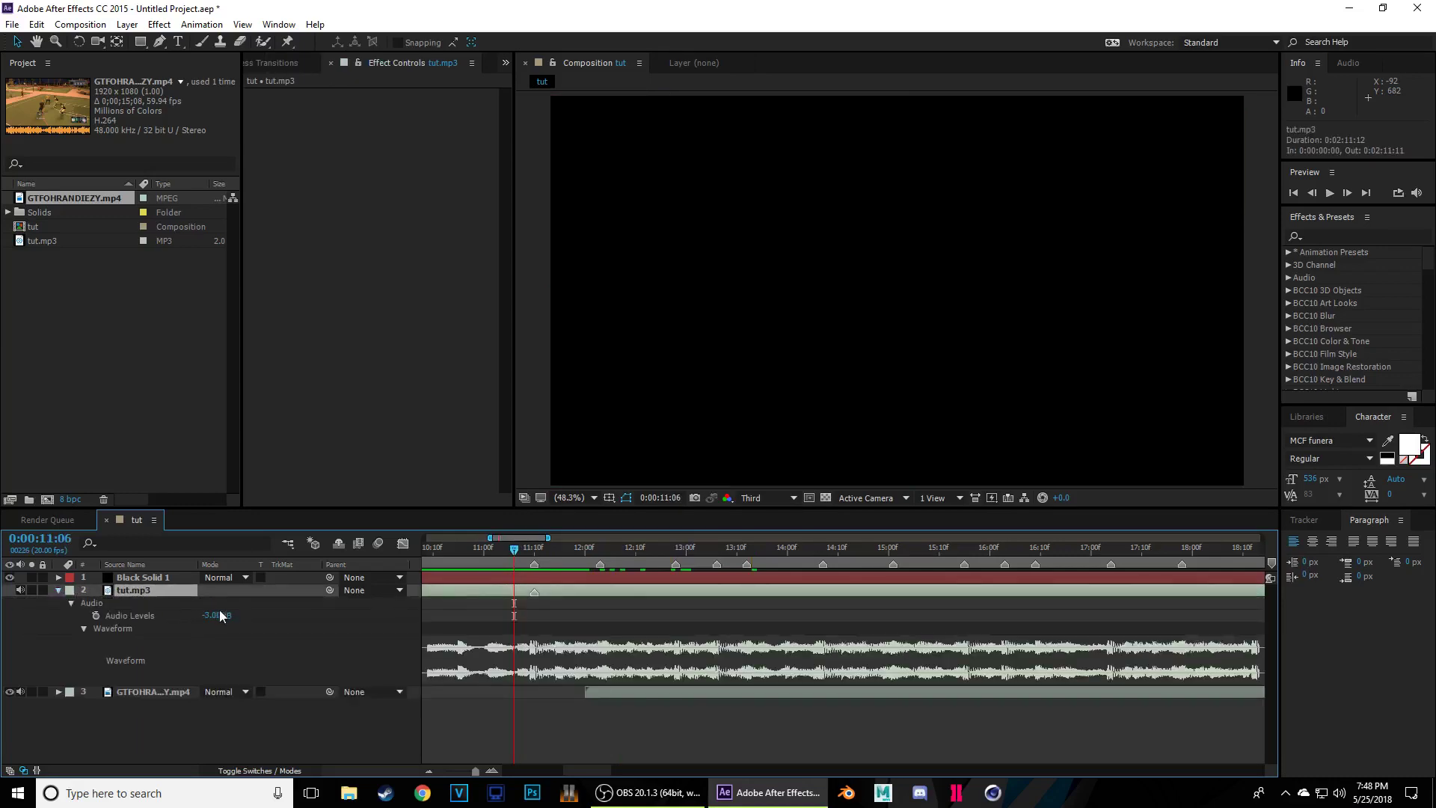
drag(216, 616, 213, 617)
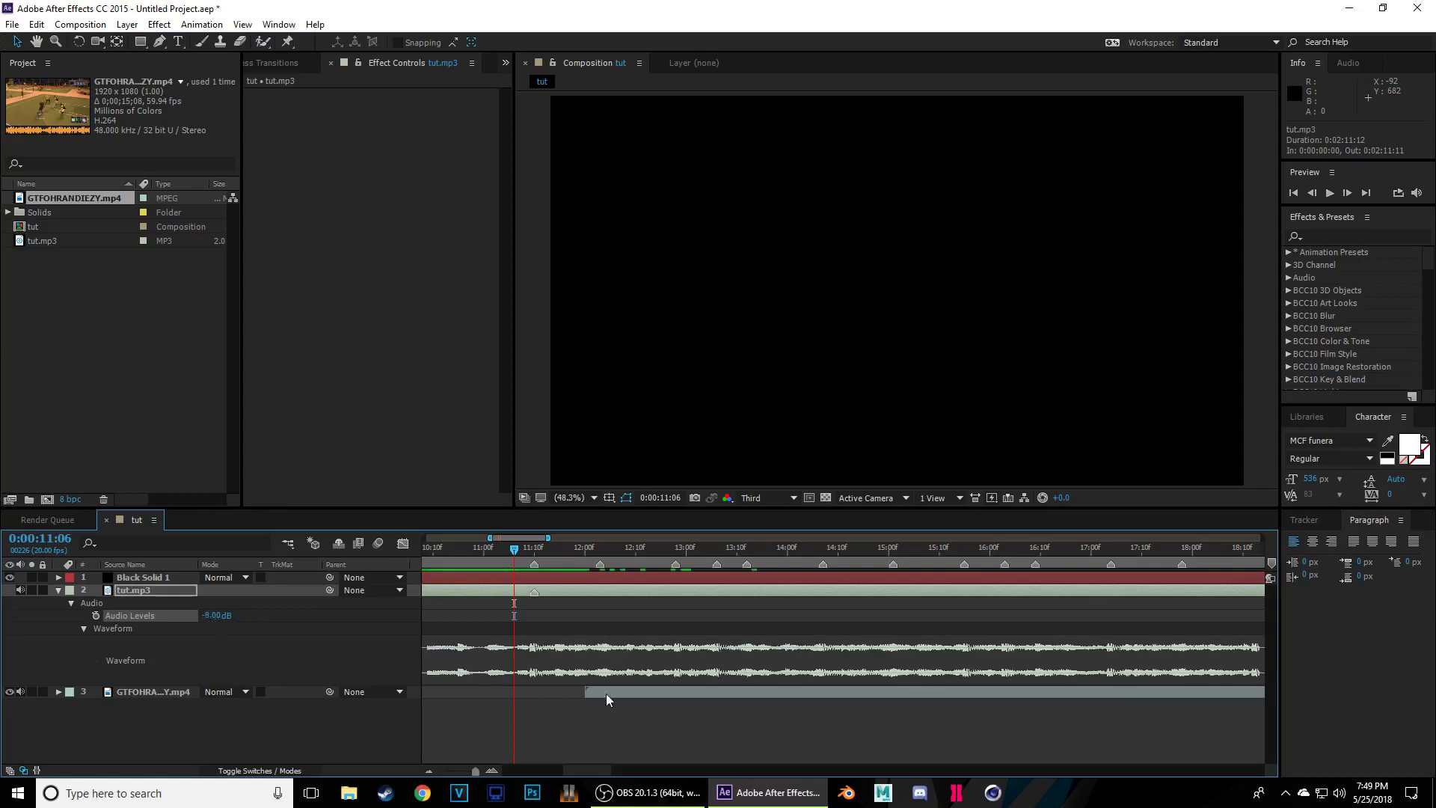
- Preview the music from 0:00:10:16 and shift the GTFOHRANDIEZY.mp4 layer to start on the beat marker at 0:00:11:10
drag(603, 692, 573, 693)
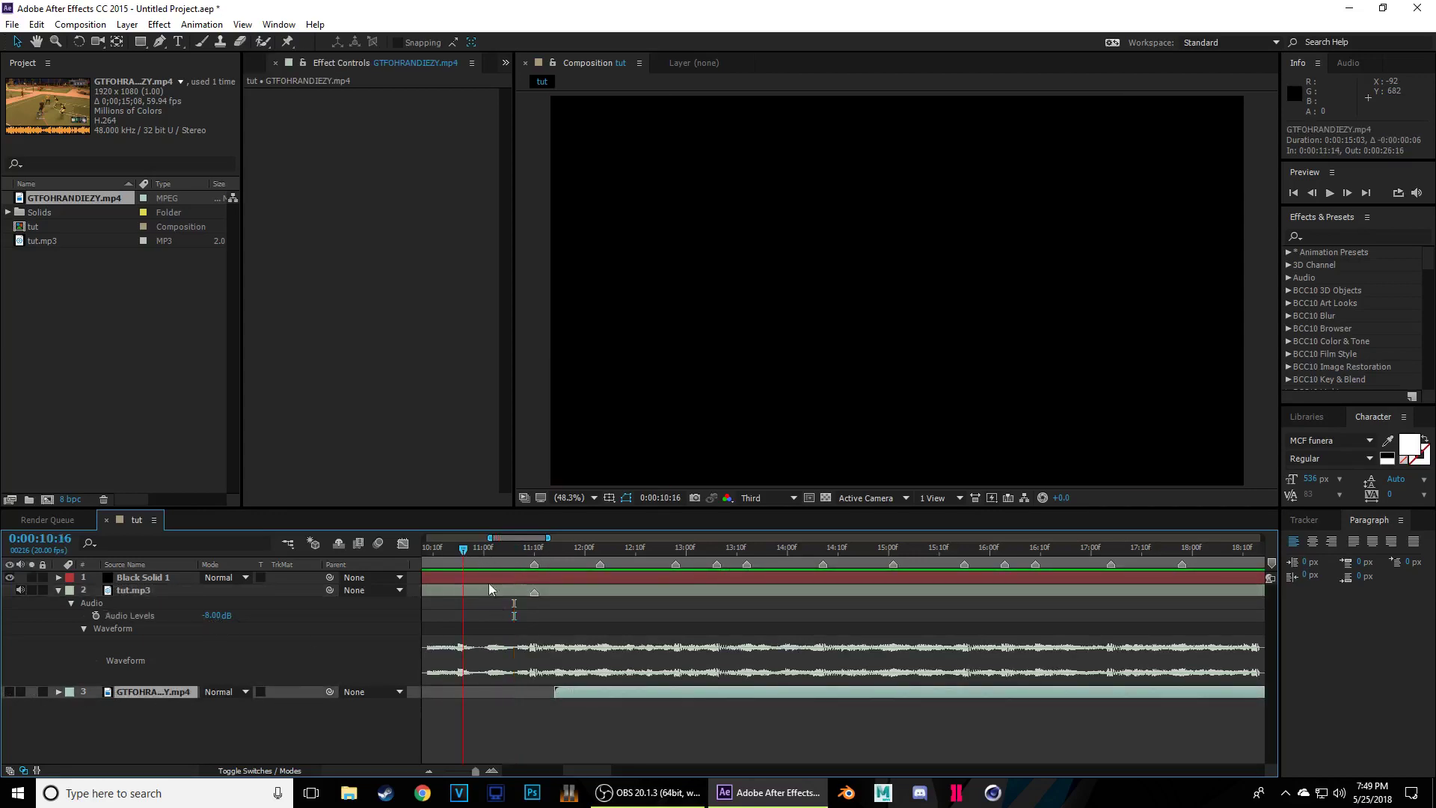
key(space)
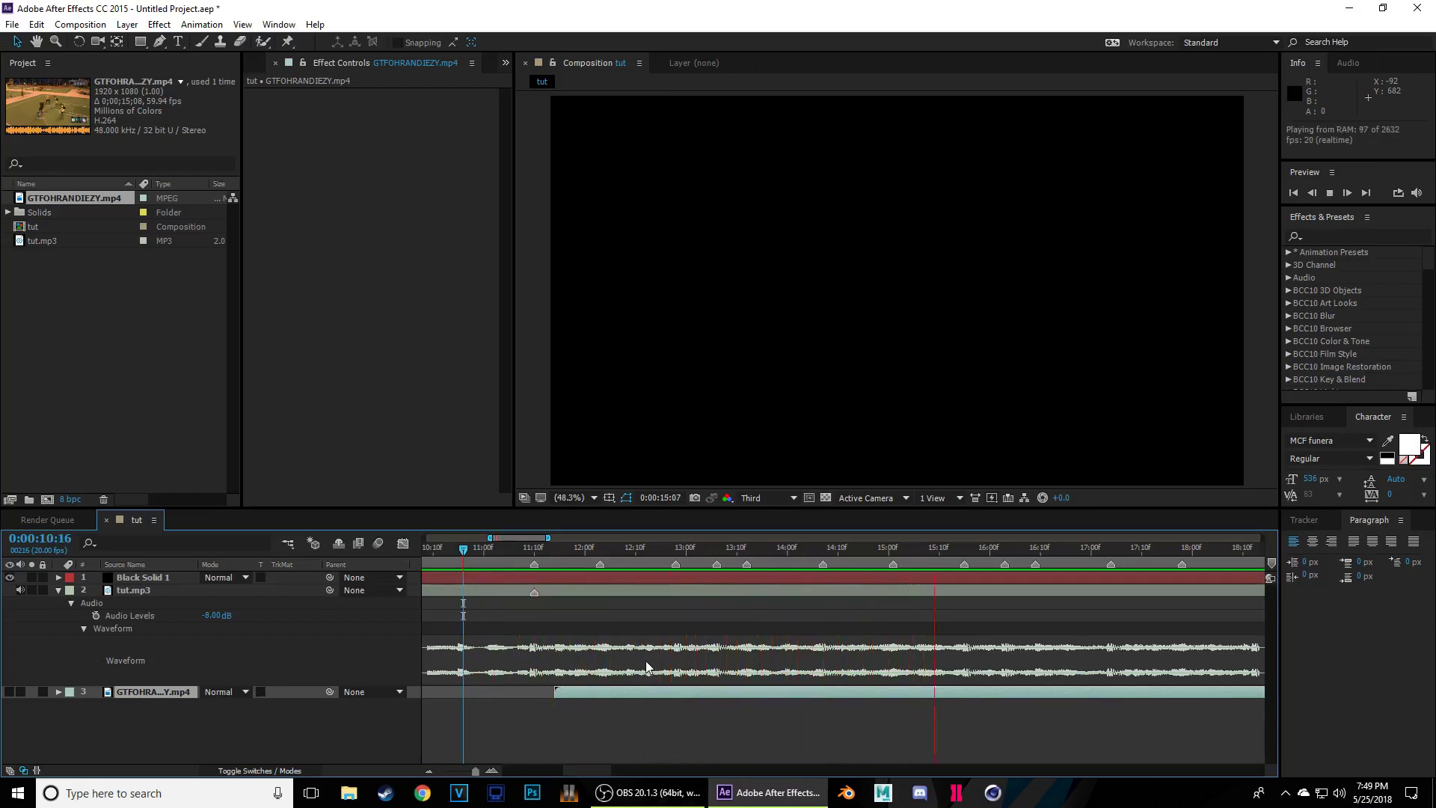
key(space)
drag(541, 547, 528, 548)
drag(526, 615, 535, 613)
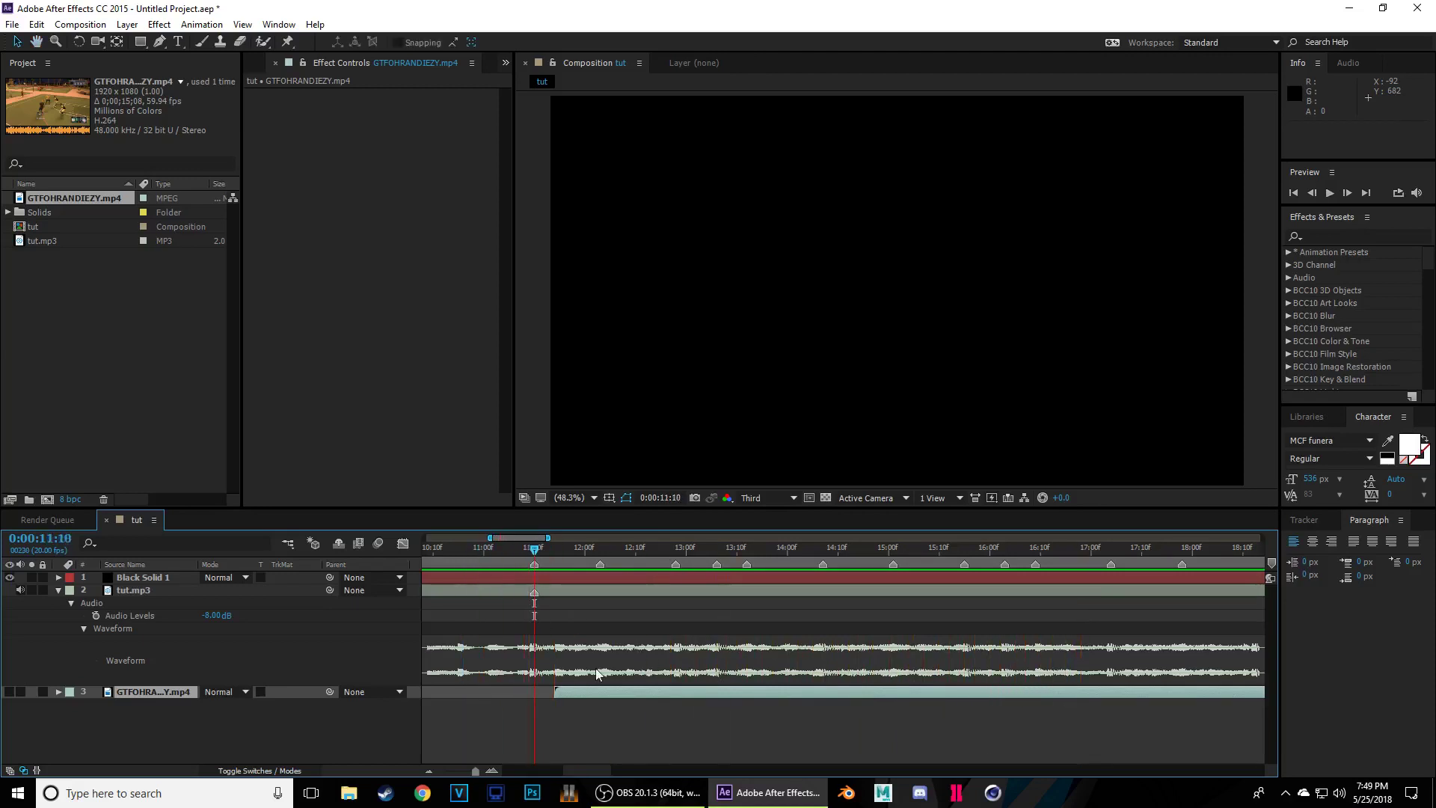
drag(590, 691, 577, 692)
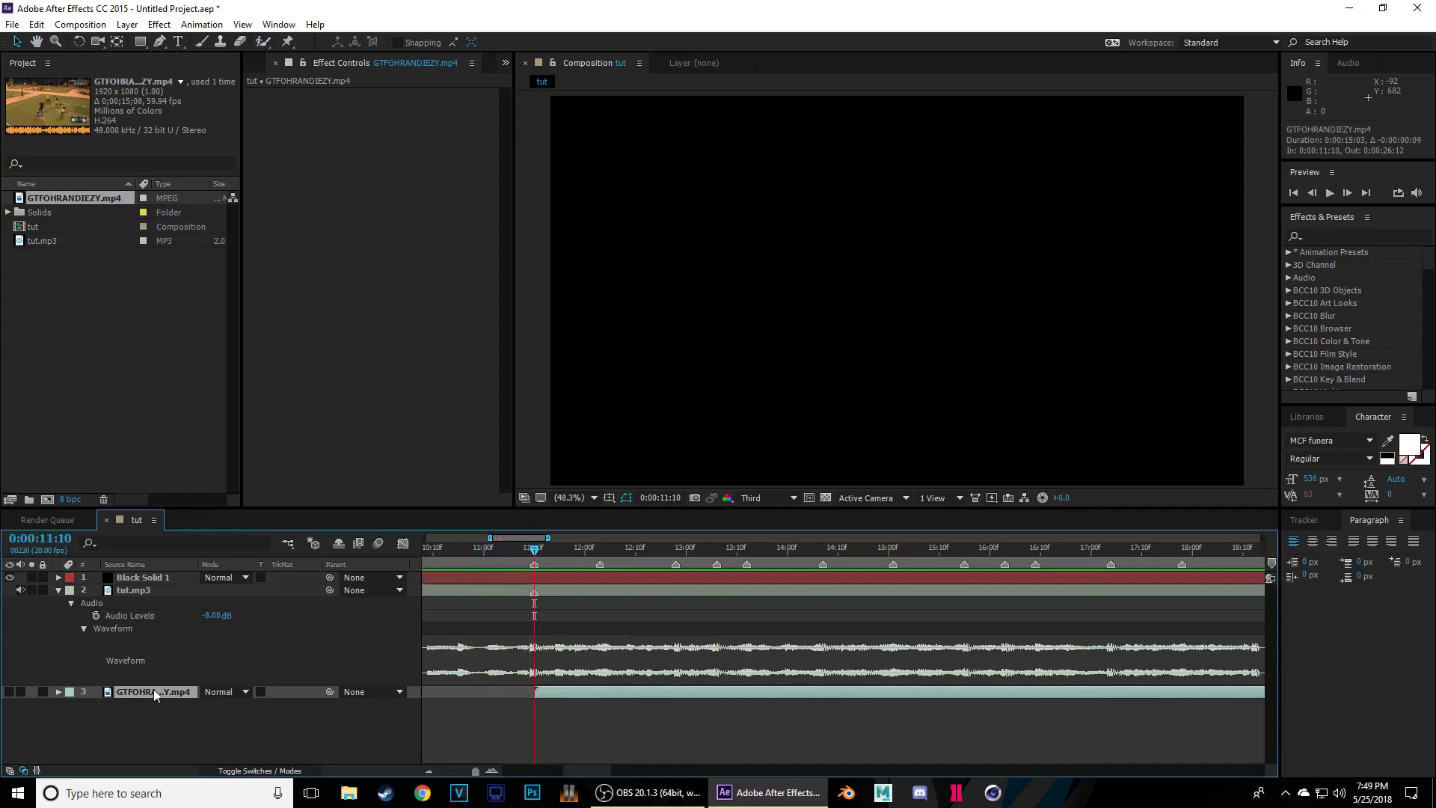
- Make the GTFOHRANDIEZY.mp4 layer visible, enable time remapping on it and preview the composition from 0:00:11:05
click(10, 691)
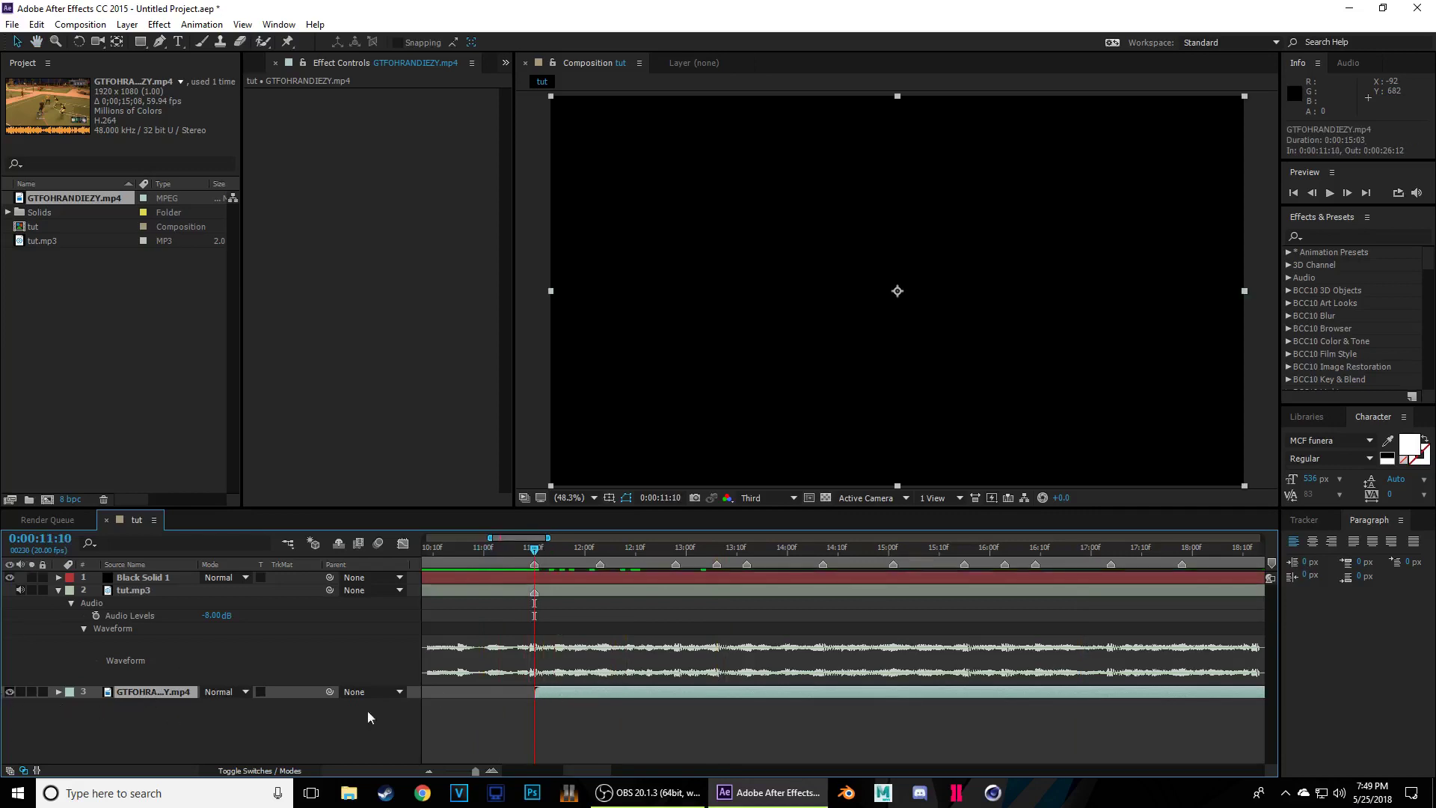
click(57, 590)
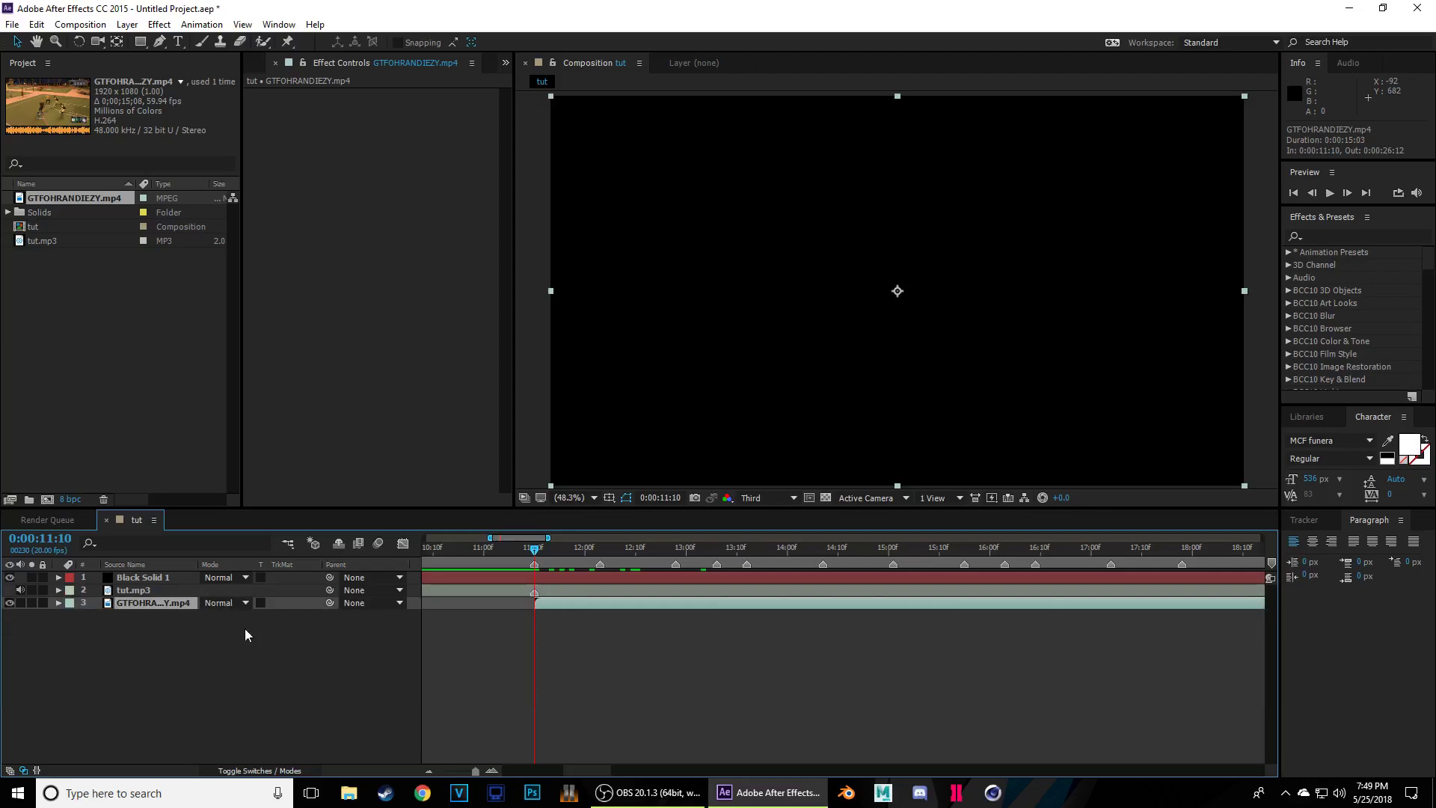
key(ctrl+alt+t)
key(space)
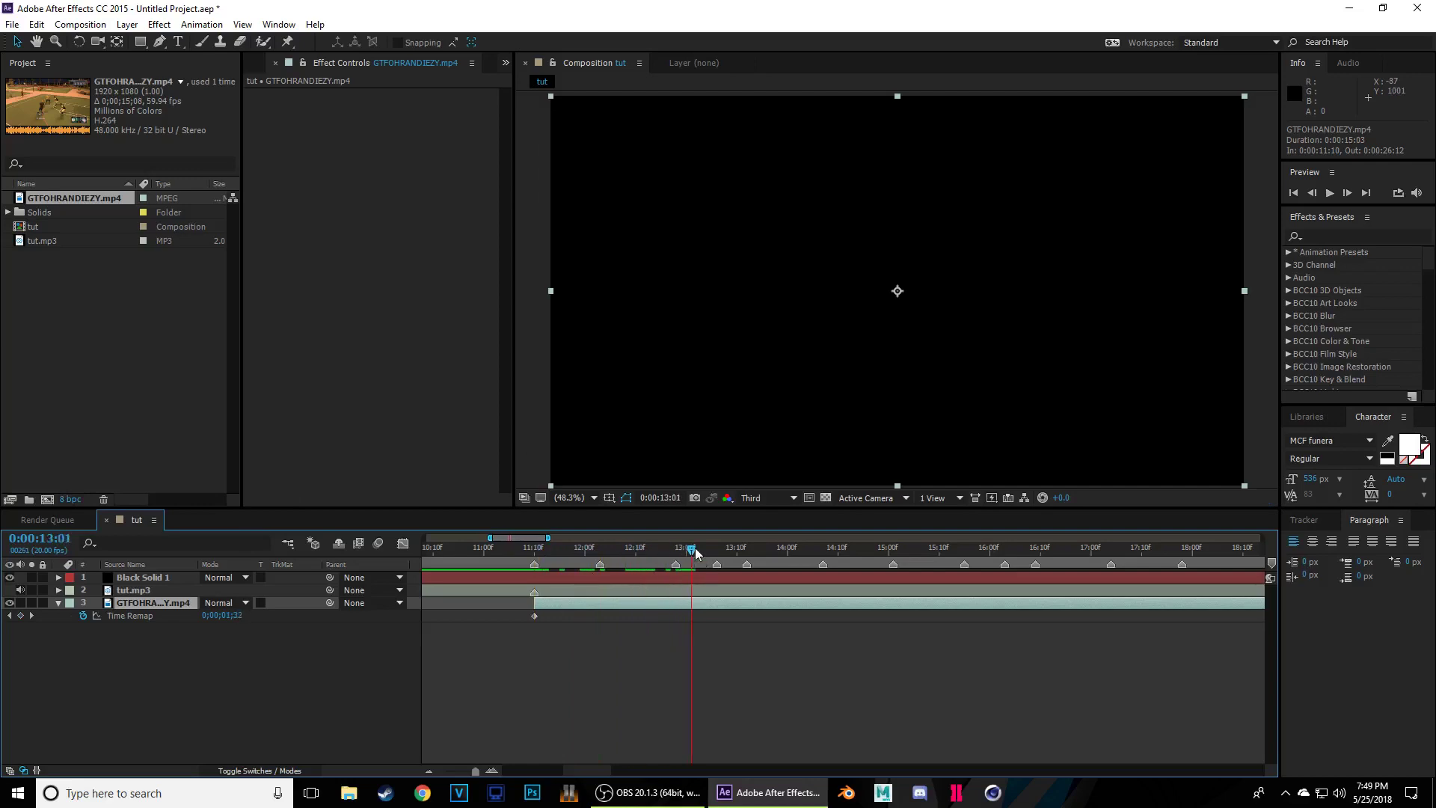
drag(694, 547, 422, 612)
key(space)
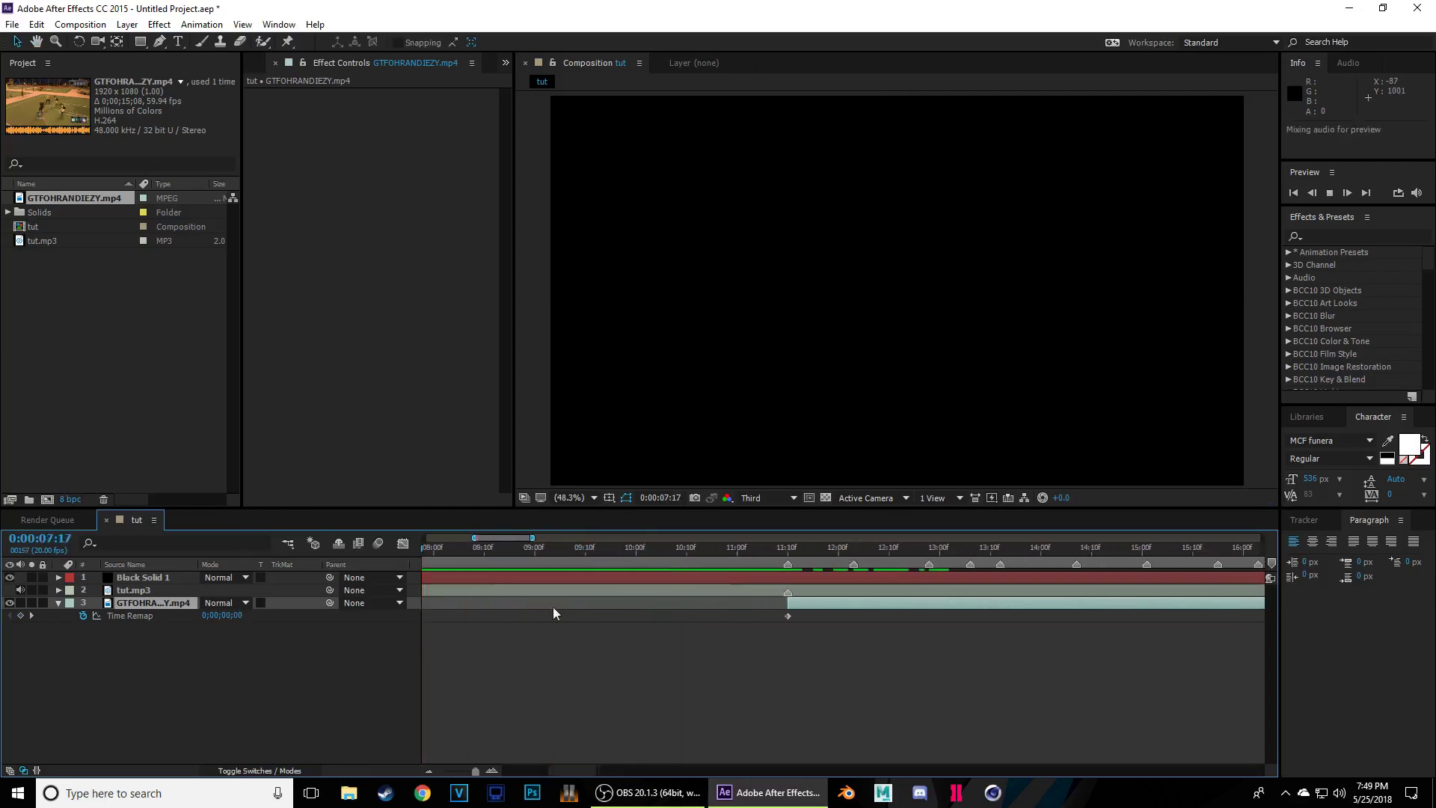
click(761, 546)
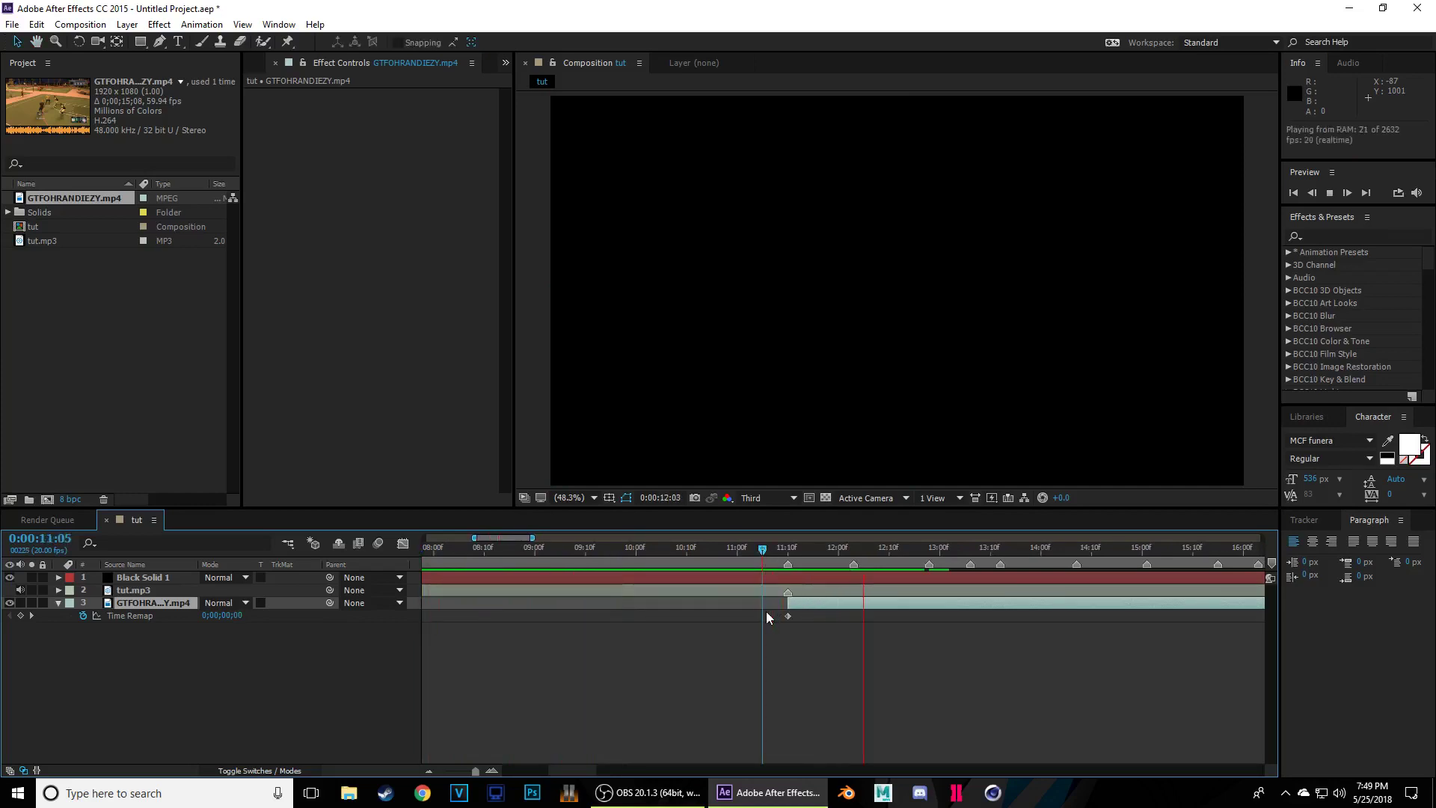
key(space)
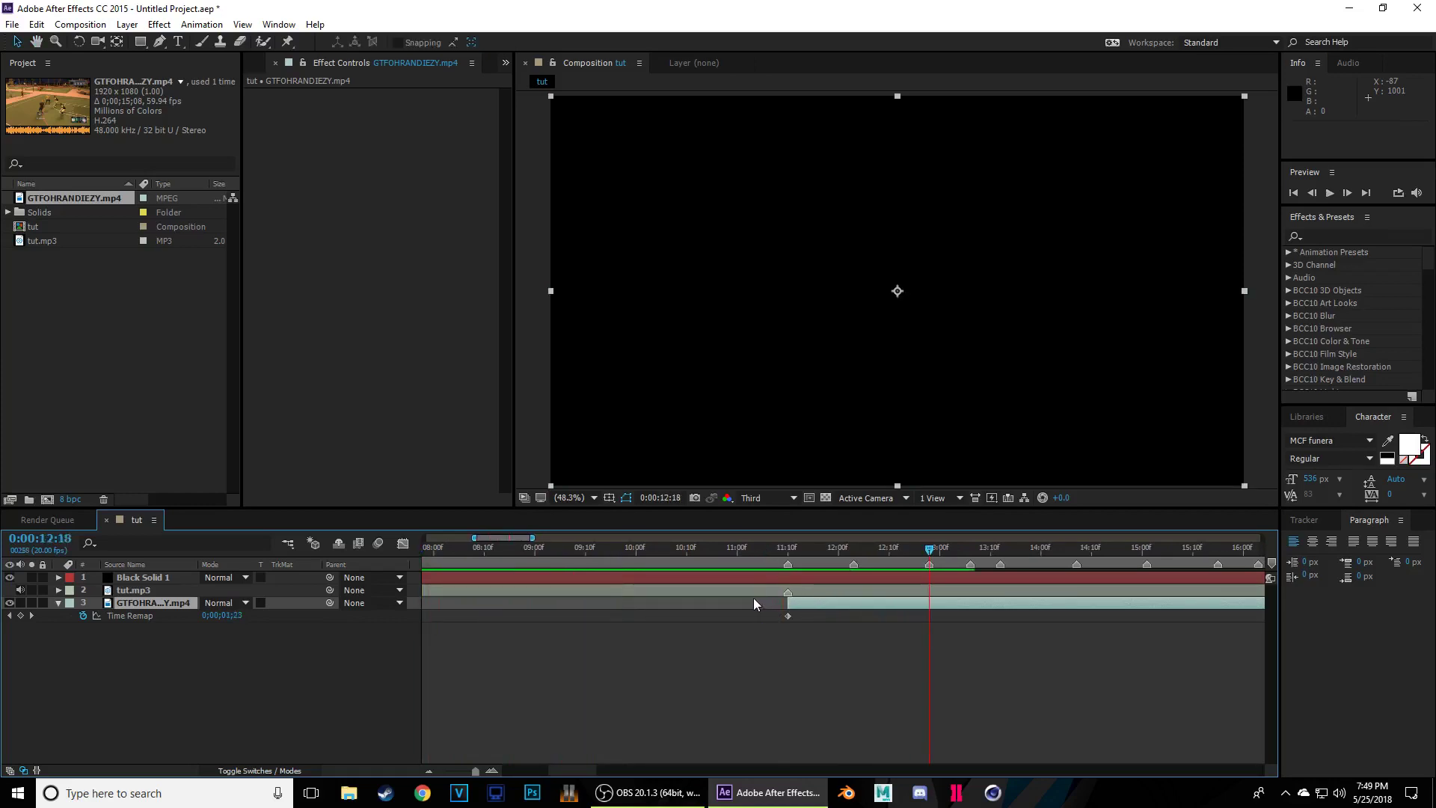
- Move Black Solid 1 below the gameplay clip in the layer stack and preview the clip from around 0:00:10:09
drag(133, 579, 133, 609)
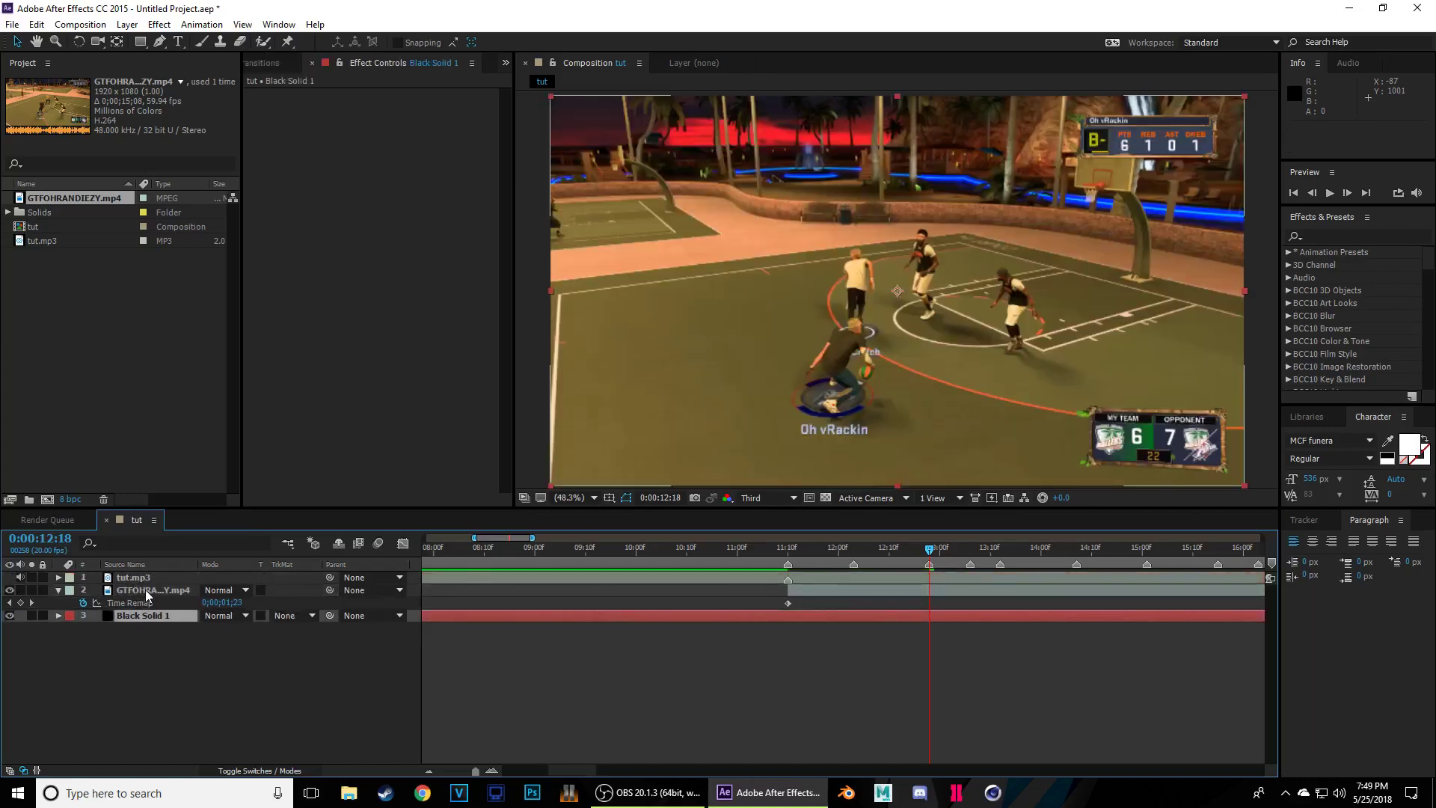
click(145, 590)
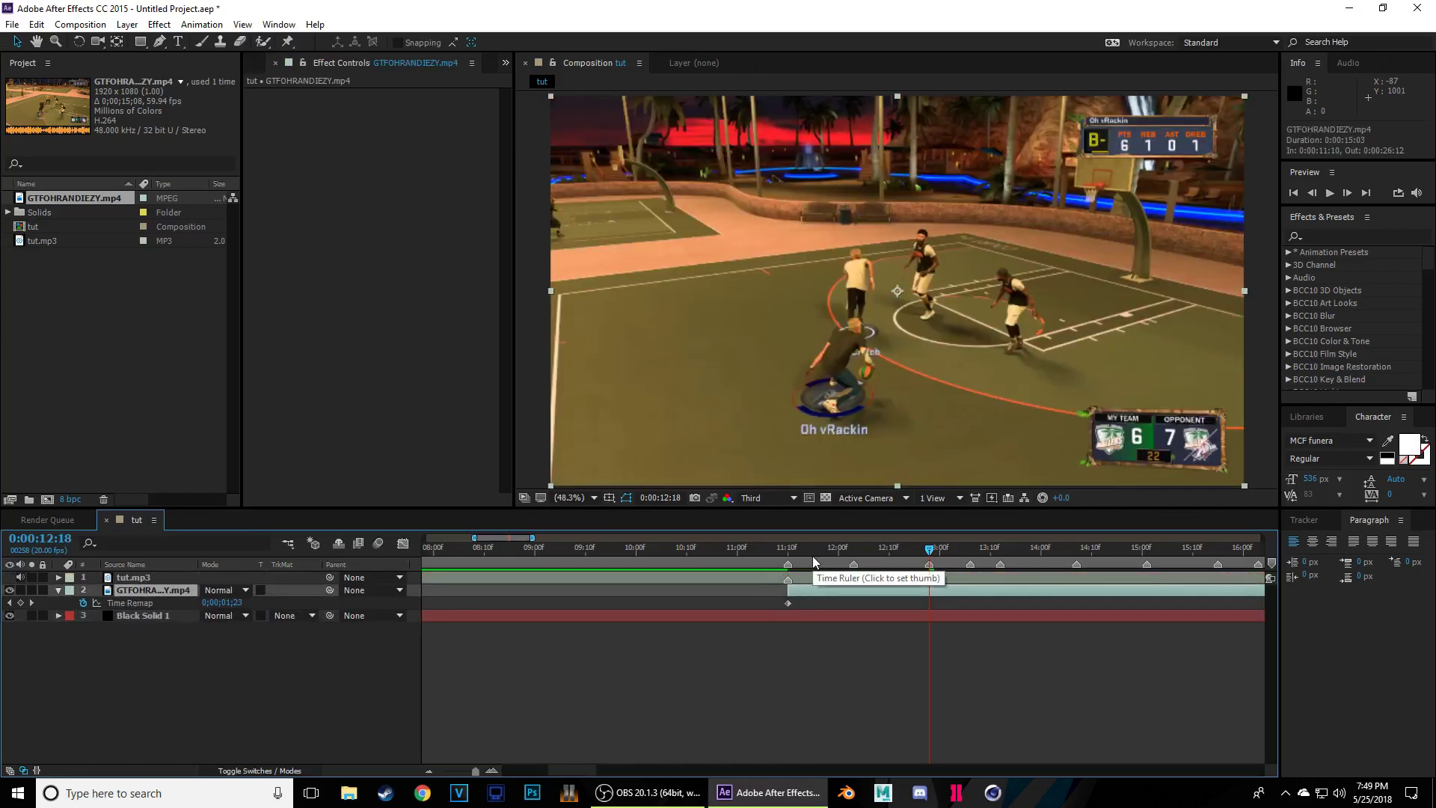
drag(818, 555, 737, 620)
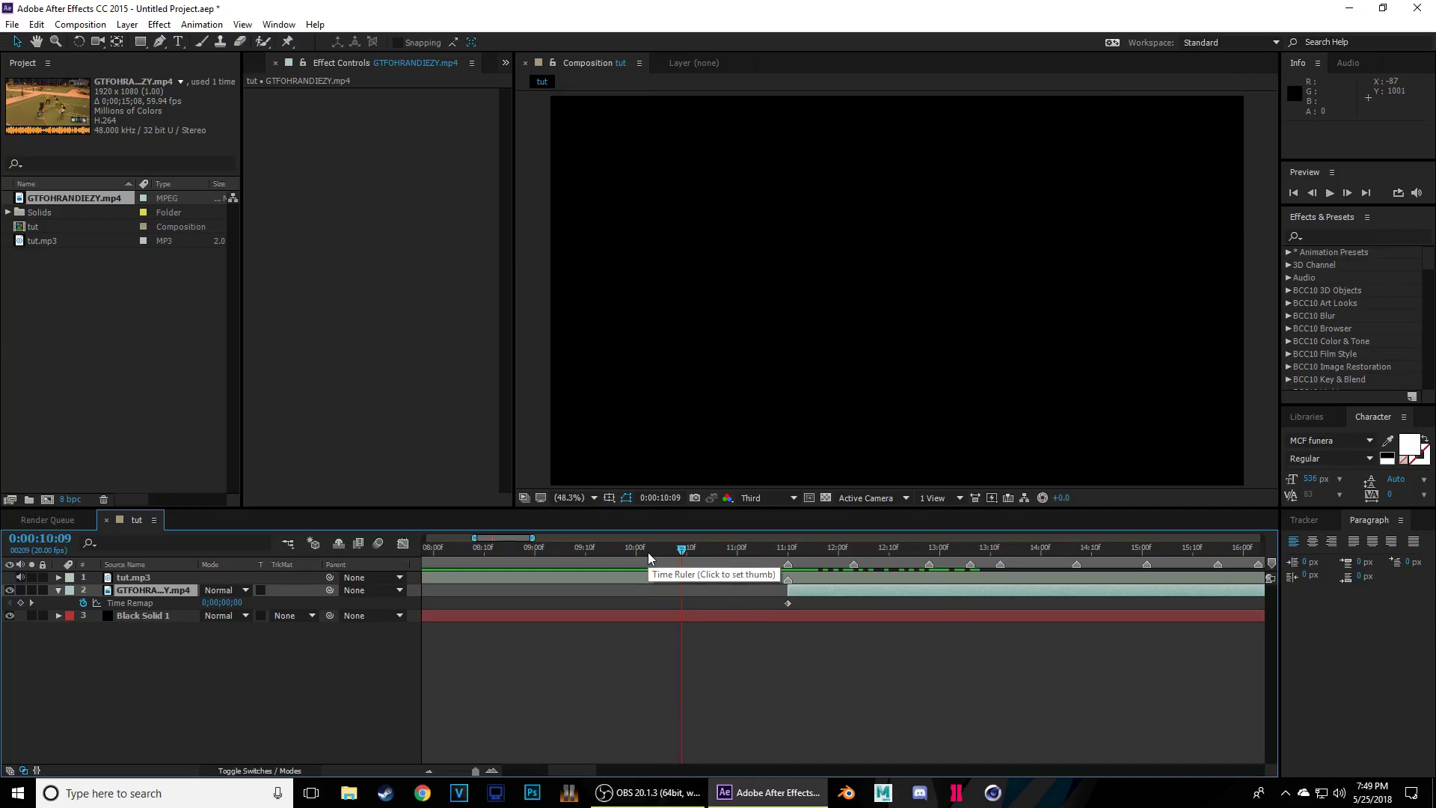
key(space)
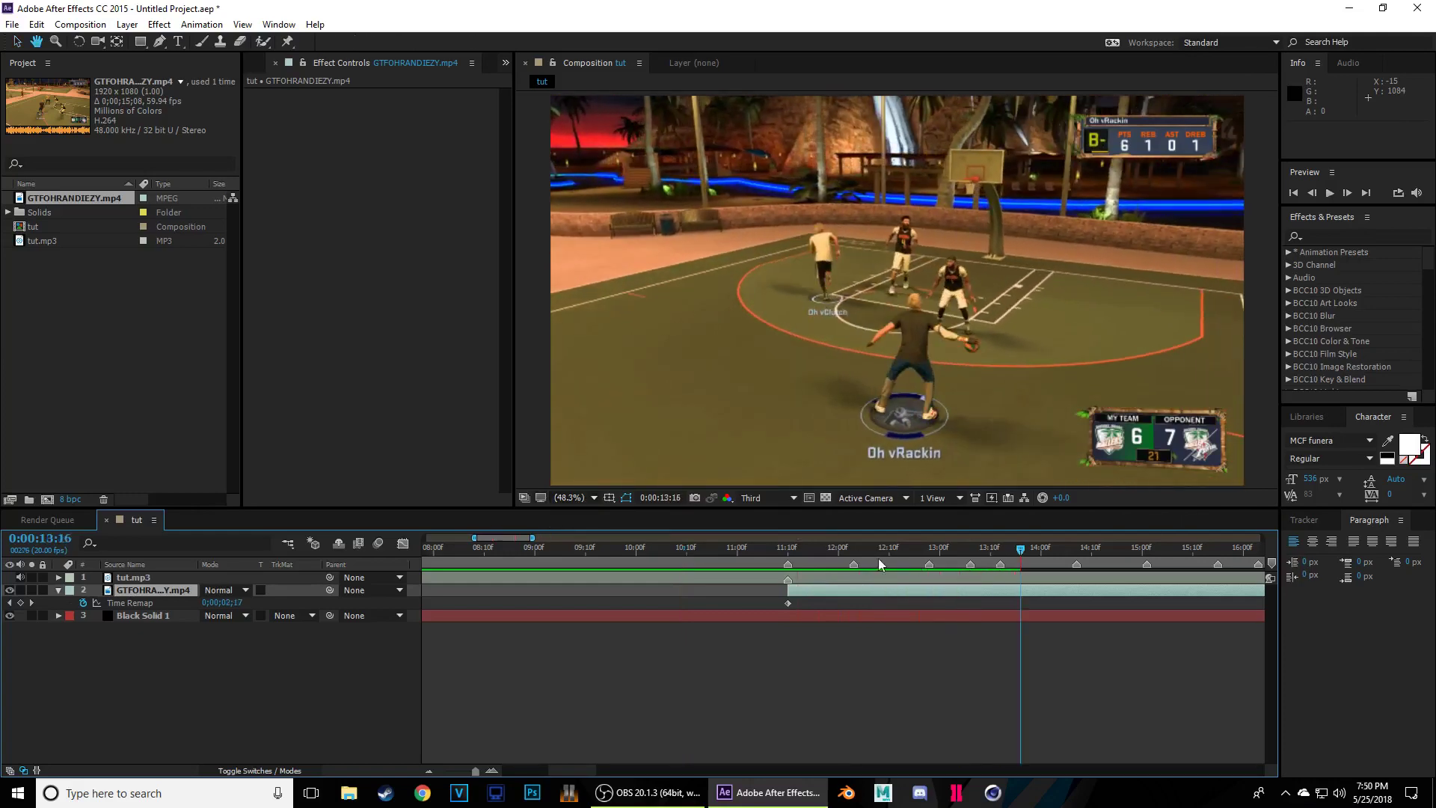
- Shift the clip to start at 0:00:02:08 so the shot meets the 0:00:13:12 marker, and add a Time Remap keyframe there
click(999, 542)
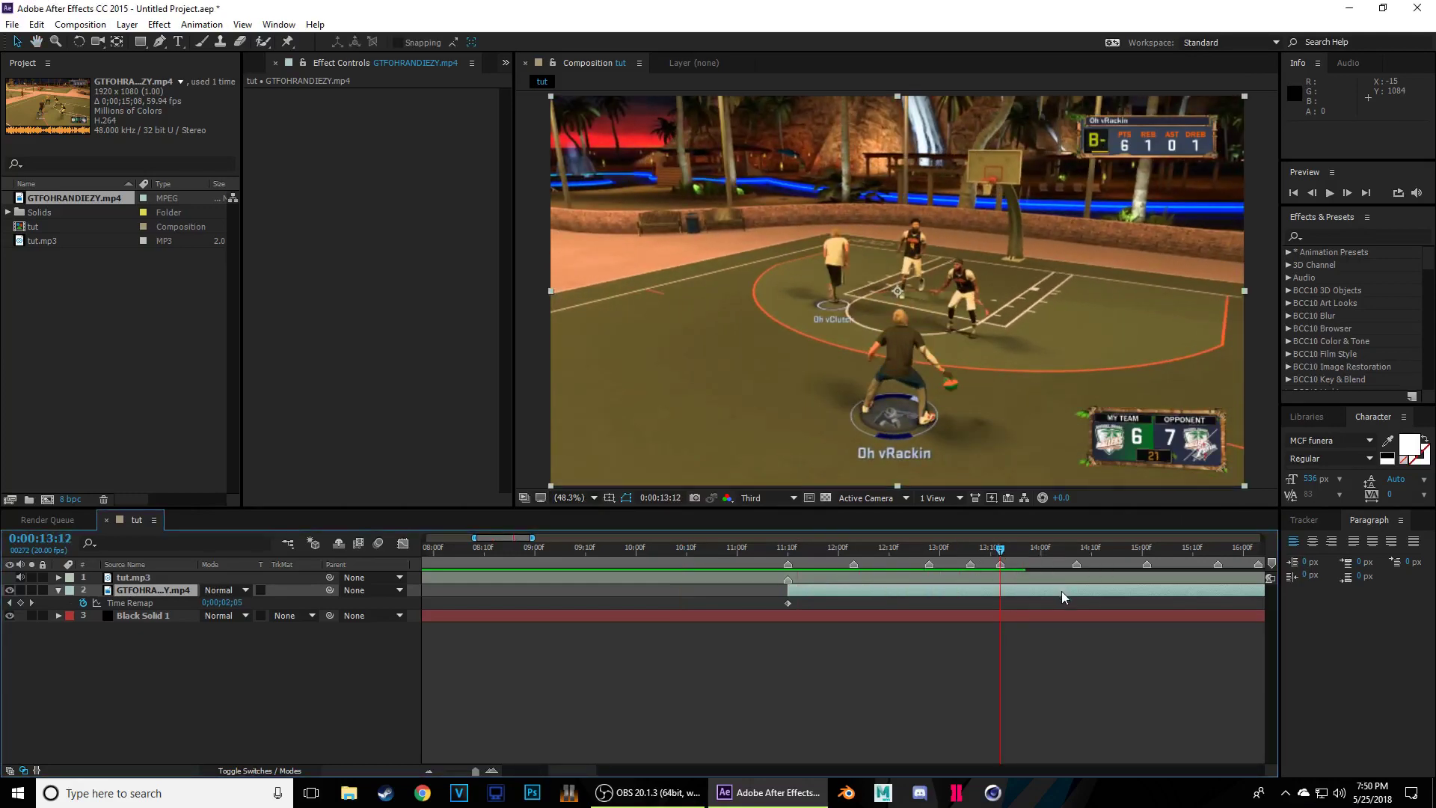
drag(1061, 591, 751, 572)
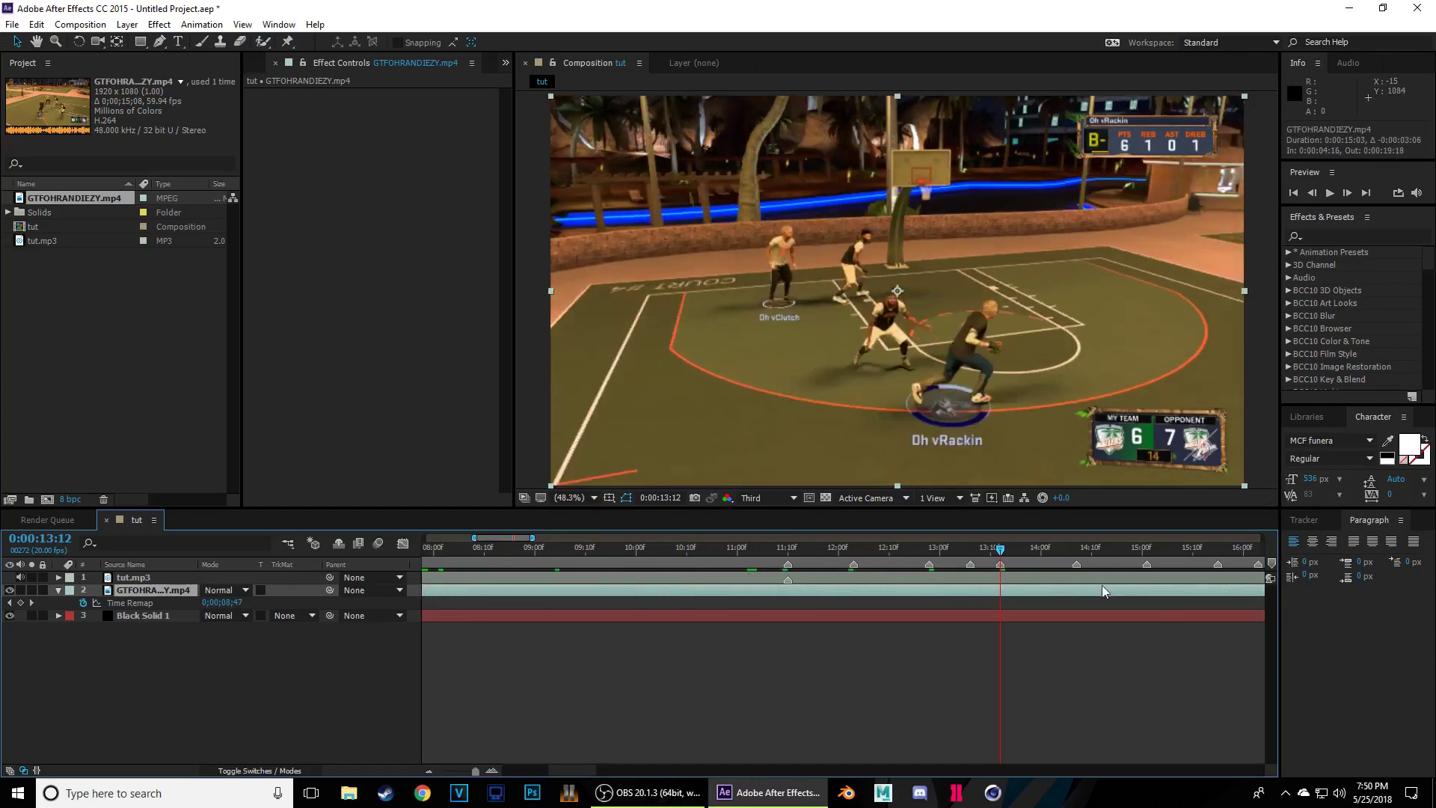
drag(1097, 590, 863, 589)
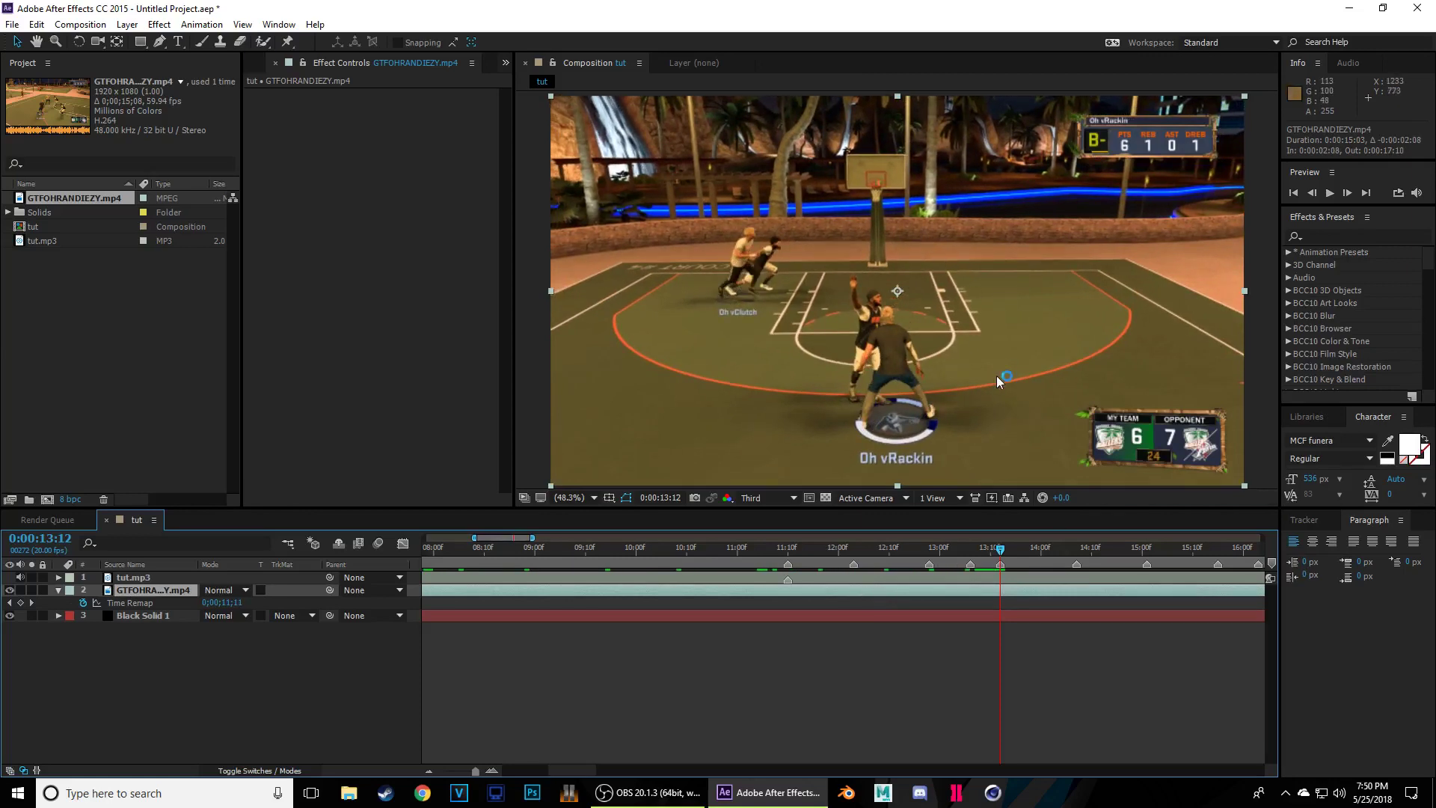
click(21, 602)
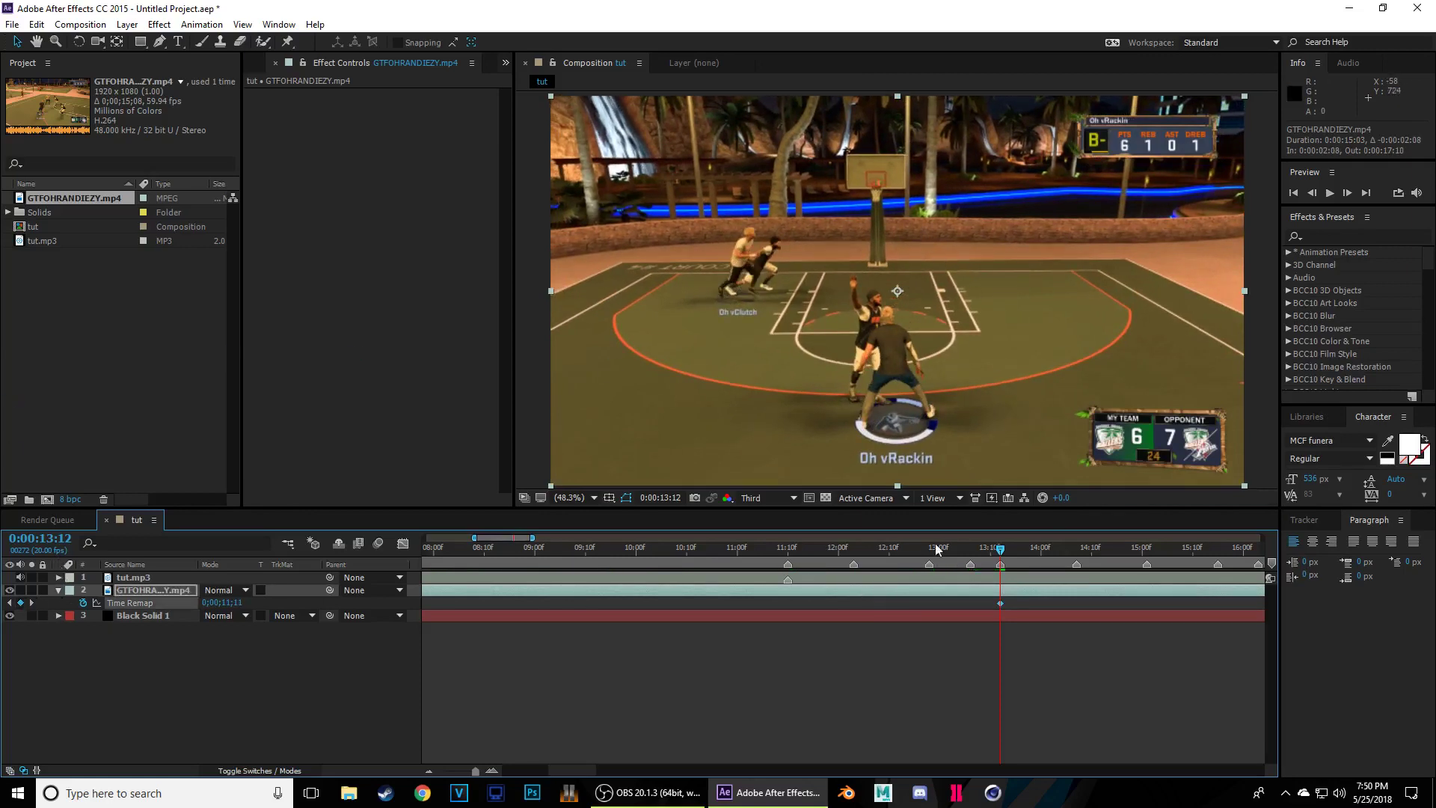
- Set the gameplay clip's Time Remap to 0;00;07;01 at the 0:00:11:10 beat marker
mouse_move(795, 553)
mouse_down()
mouse_move(775, 585)
mouse_move(787, 574)
mouse_up()
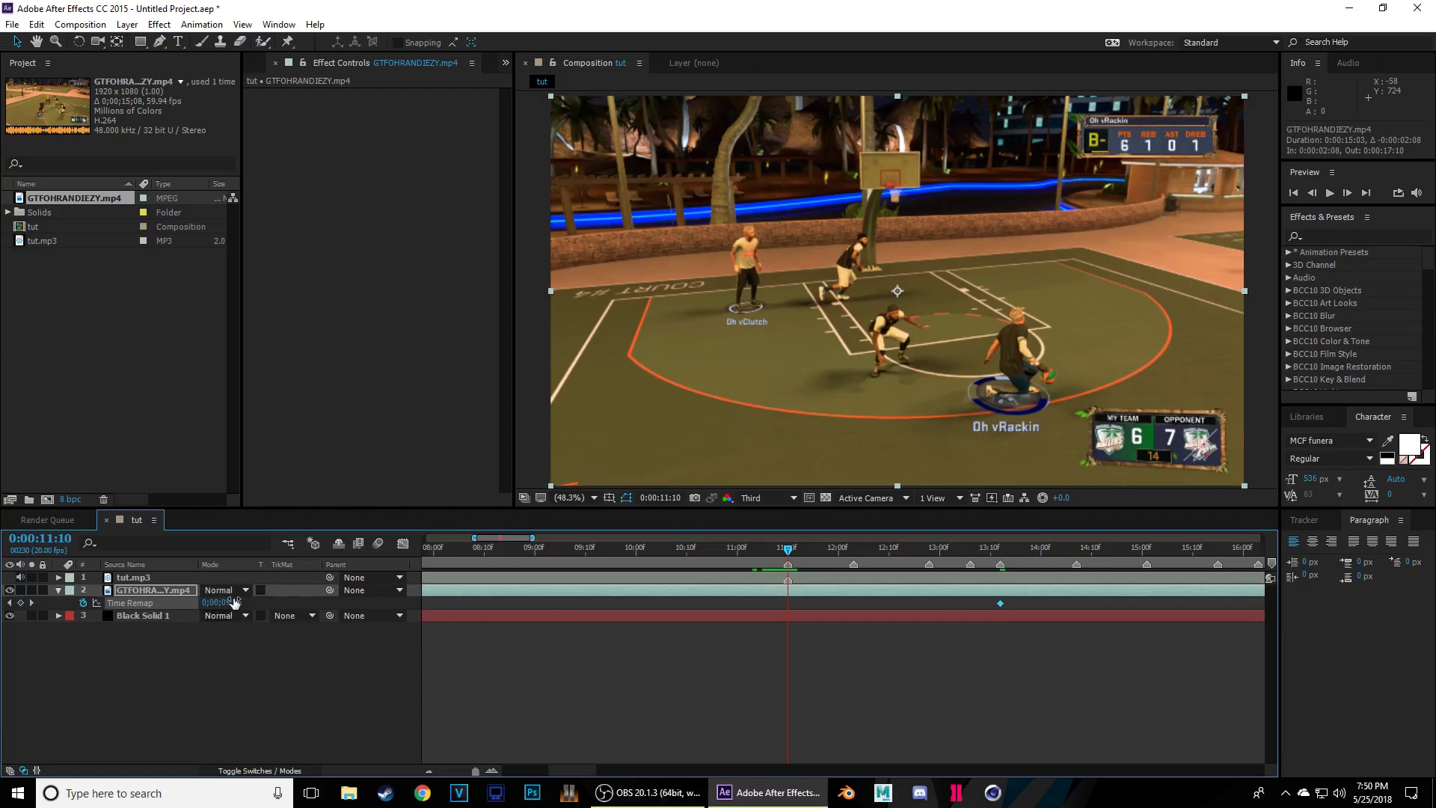
drag(234, 602, 155, 611)
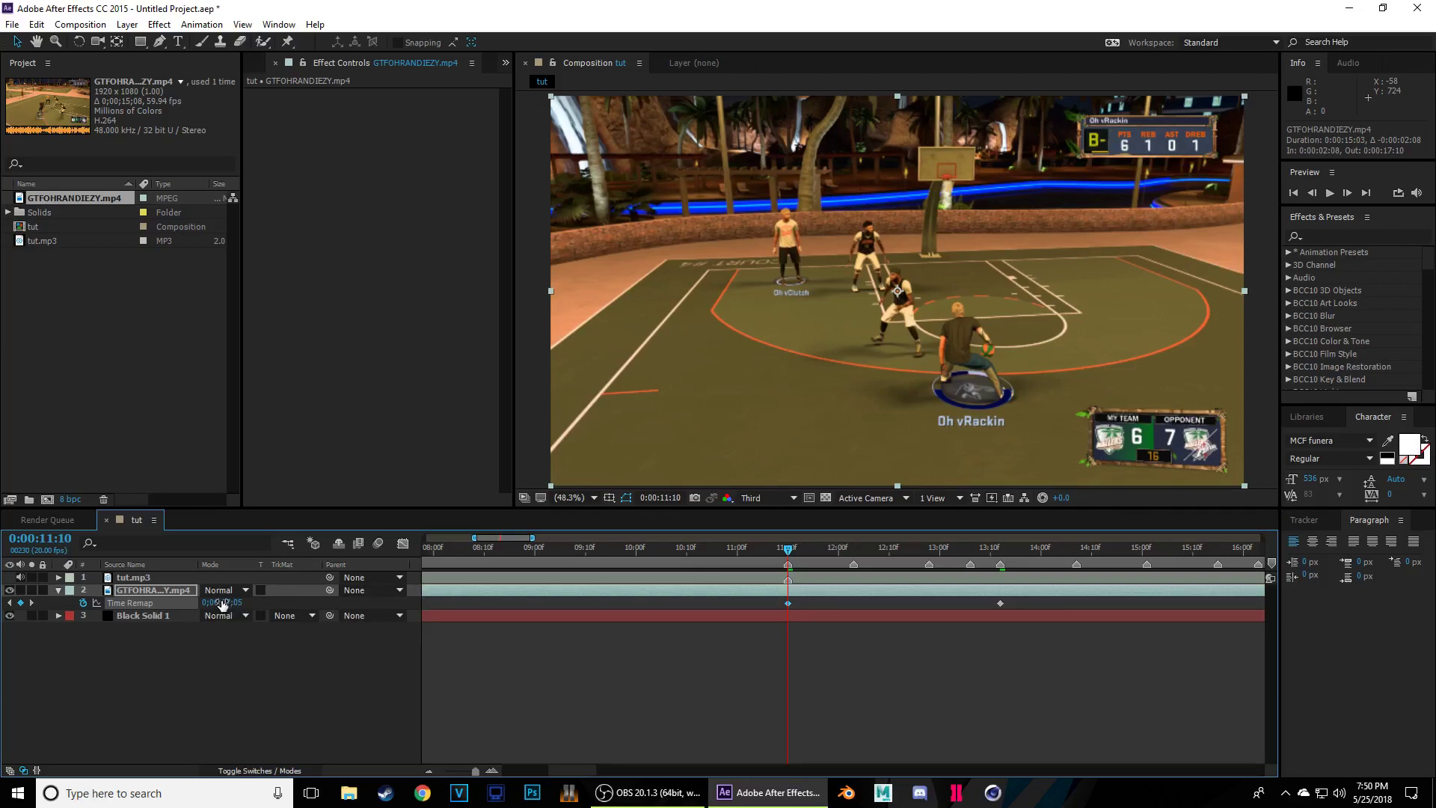
drag(221, 602, 221, 603)
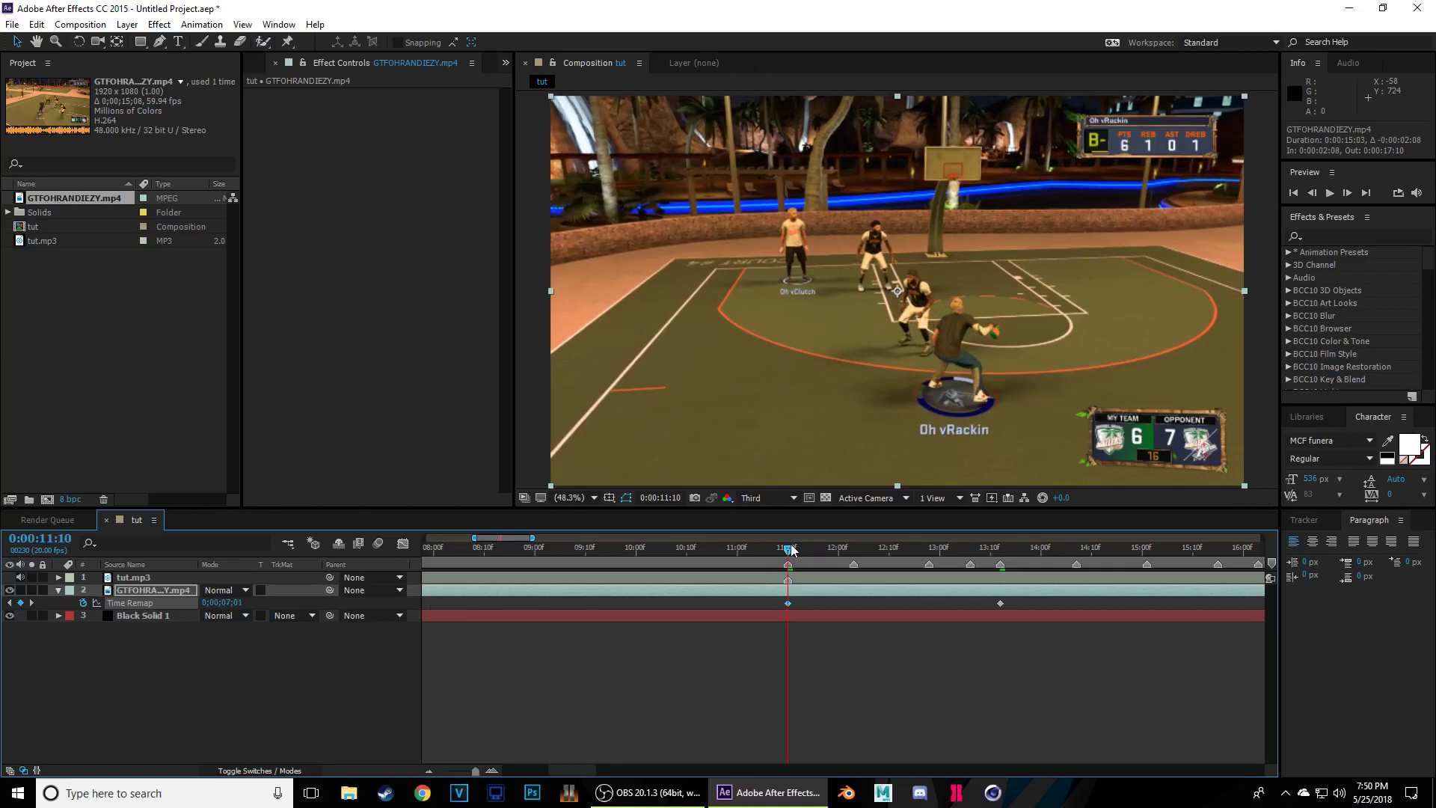
- Split the gameplay clip at 0:00:11:10, delete the part before it and expand the remaining layer's properties
key(ctrl+shift+d)
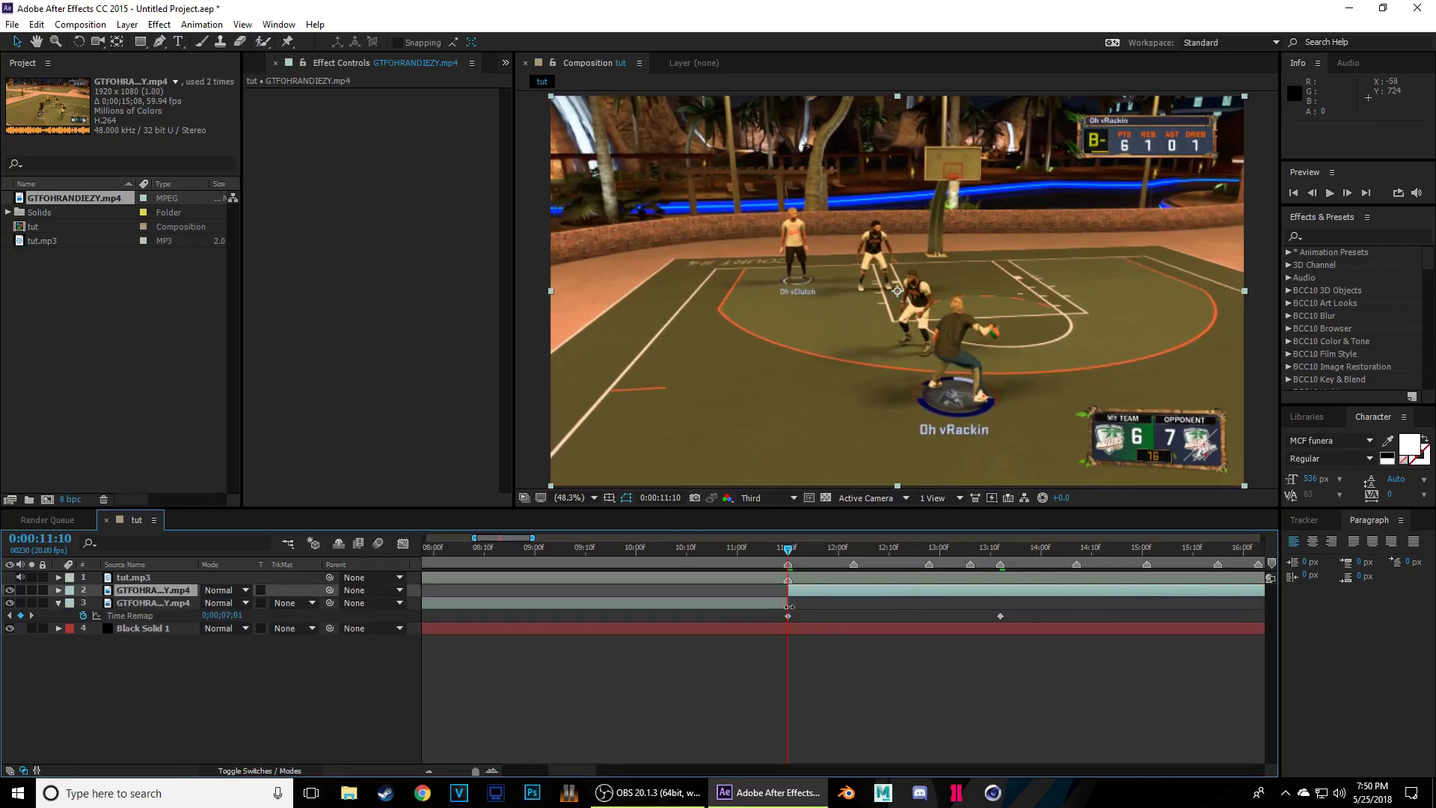
key(Delete)
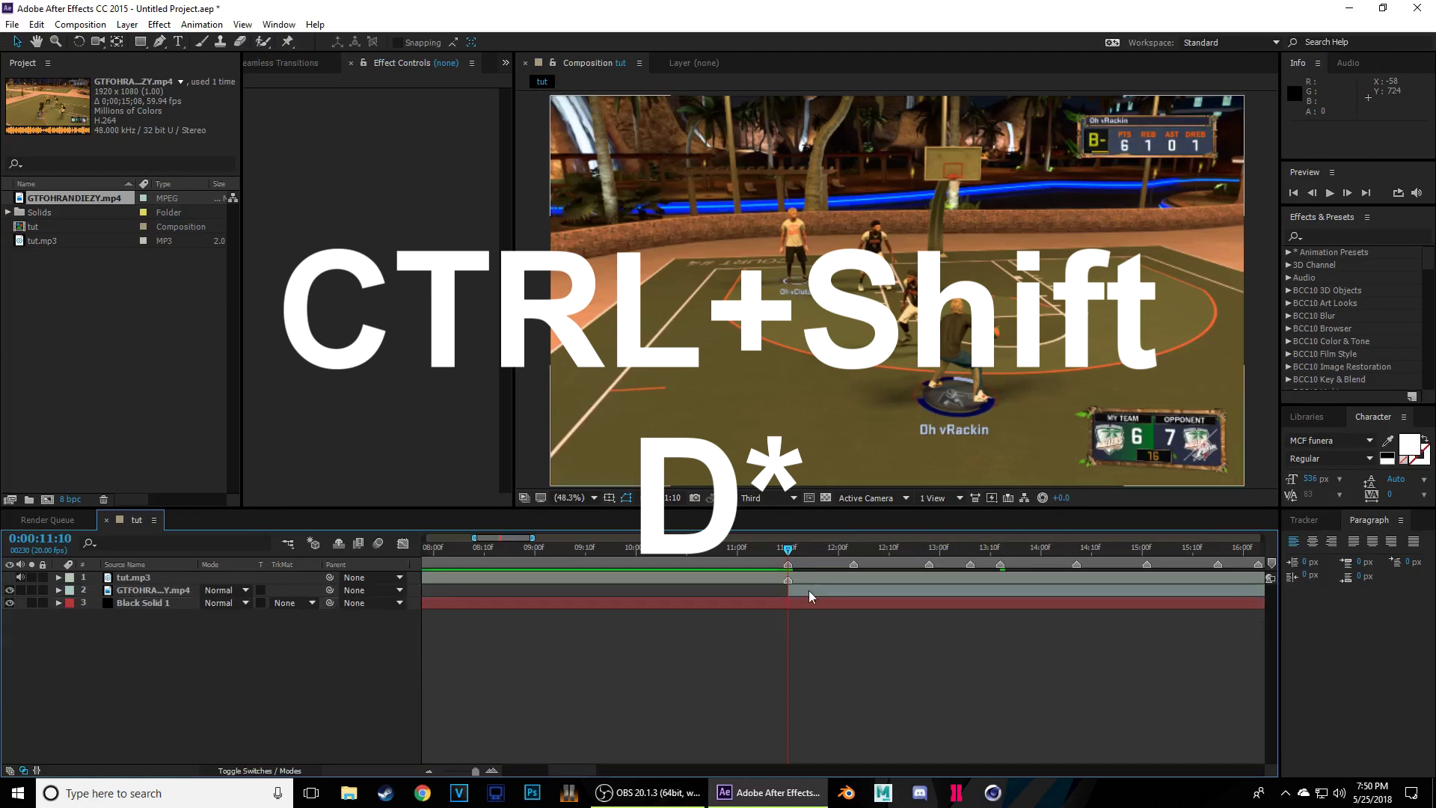
click(59, 591)
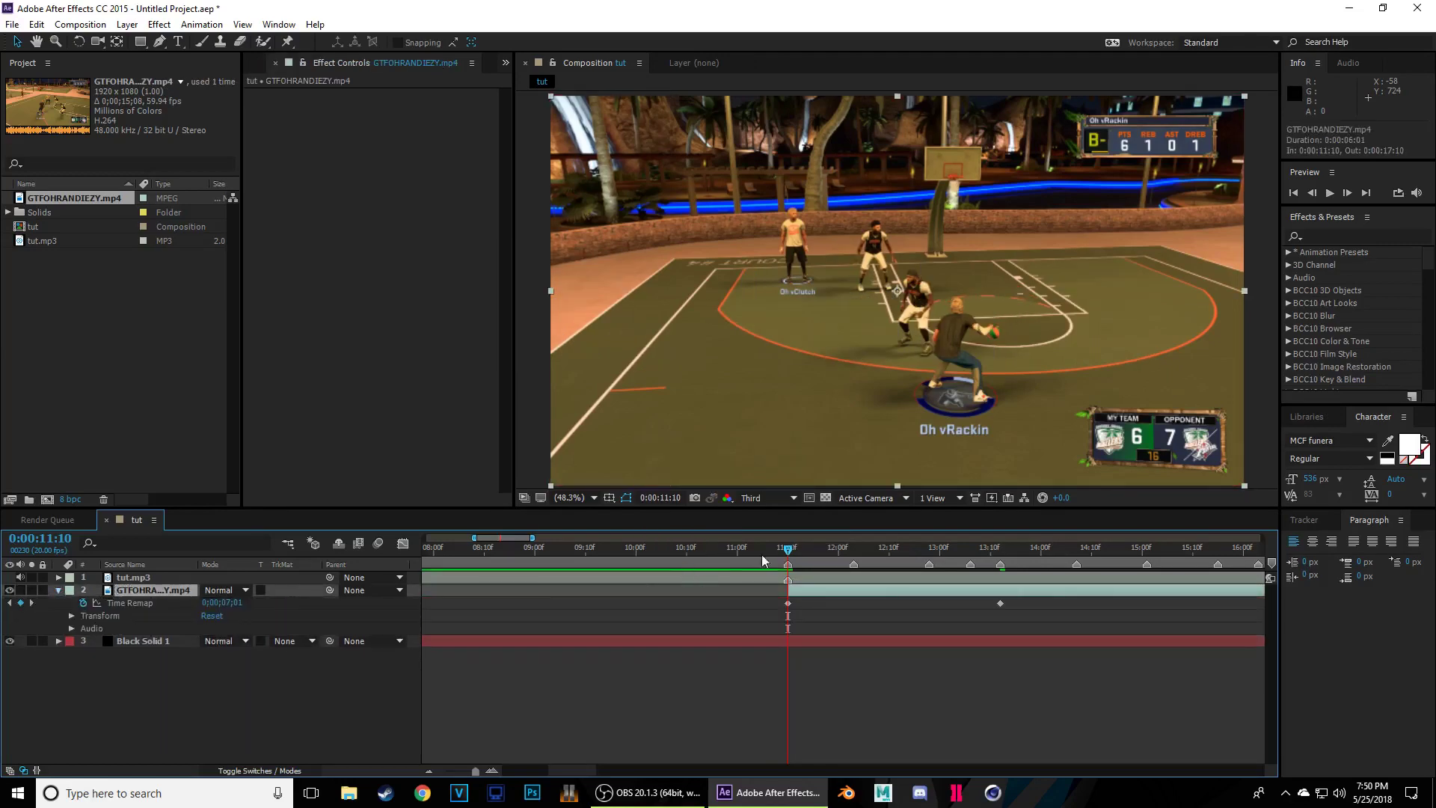
- Set the clip's Time Remap to 0;00;12;39 at the 0:00:14:07 marker, and split off and delete everything after that point
drag(795, 545, 1079, 602)
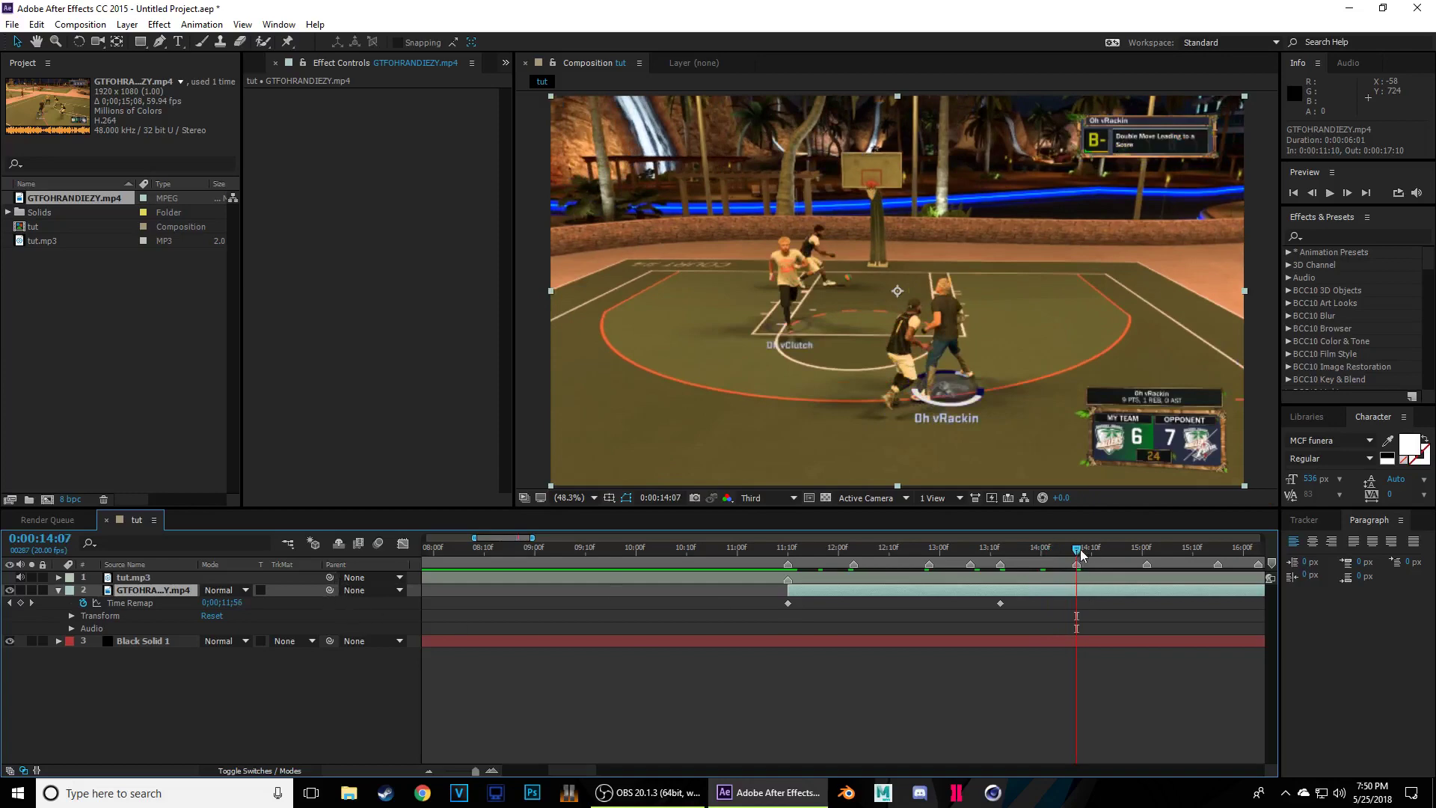
drag(1079, 549, 934, 549)
key(space)
drag(243, 604, 266, 596)
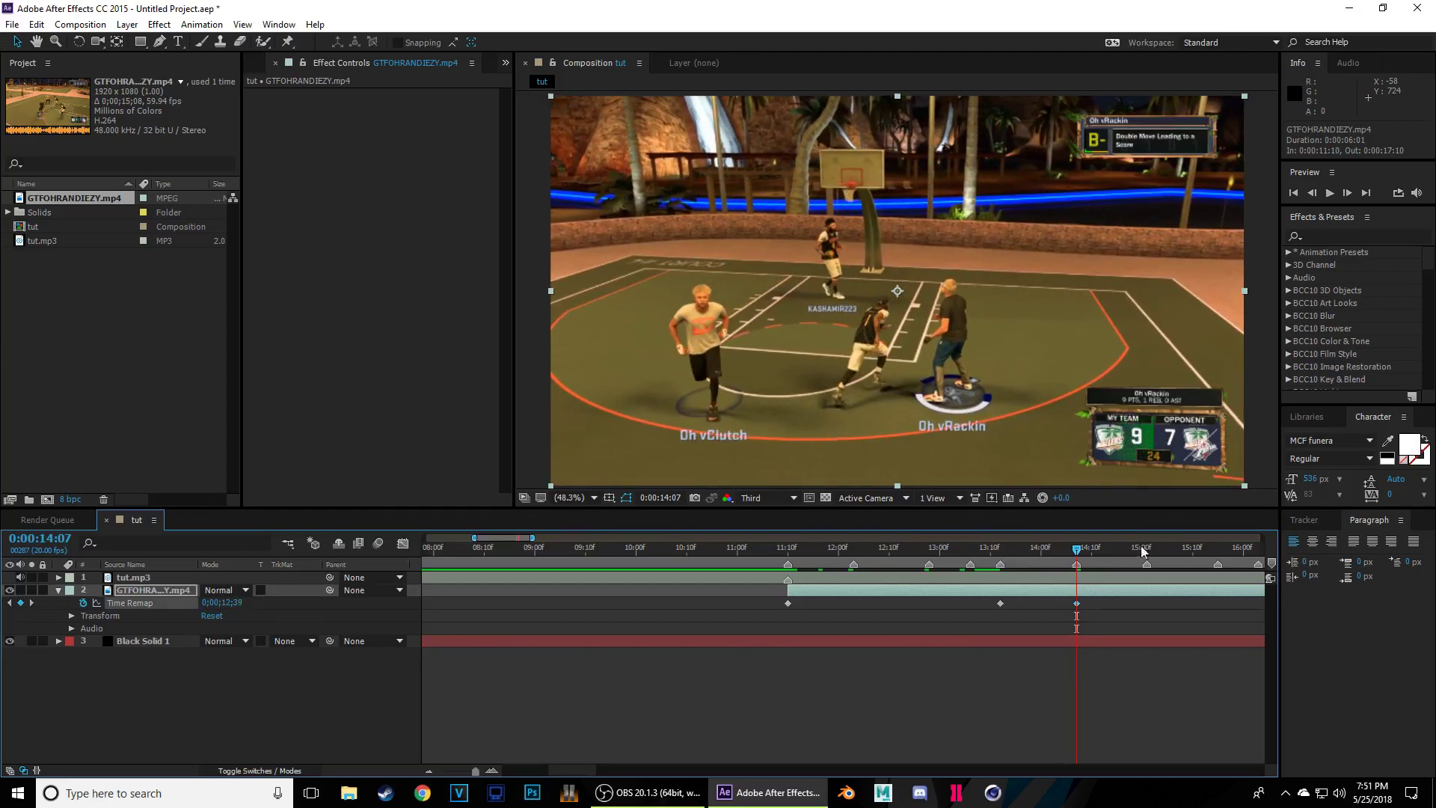
key(ctrl+shift+d)
key(Delete)
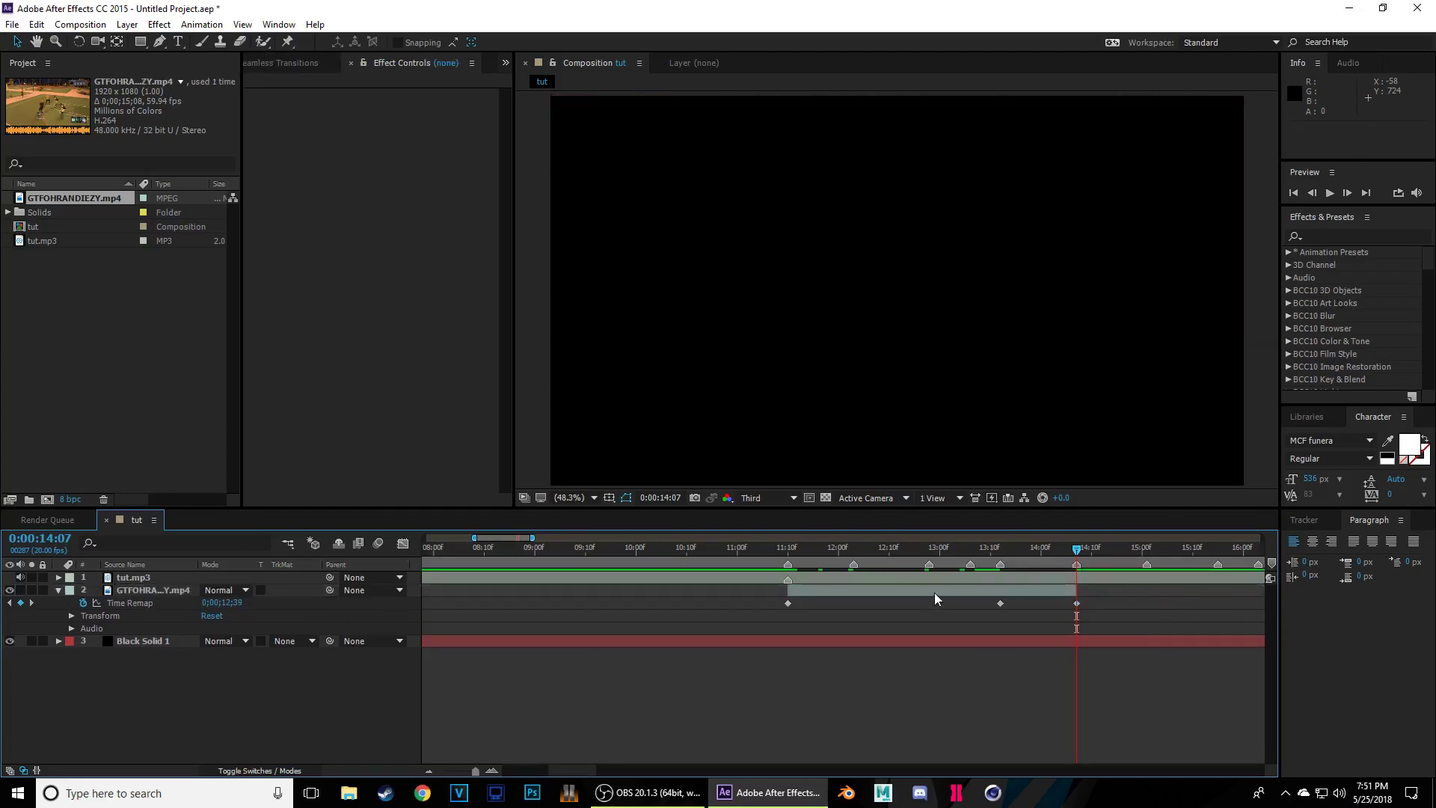
- Add Time Remap keyframes to the gameplay clip at the 0:00:12:18 and 0:00:12:03 beat markers
click(935, 592)
click(930, 549)
click(21, 603)
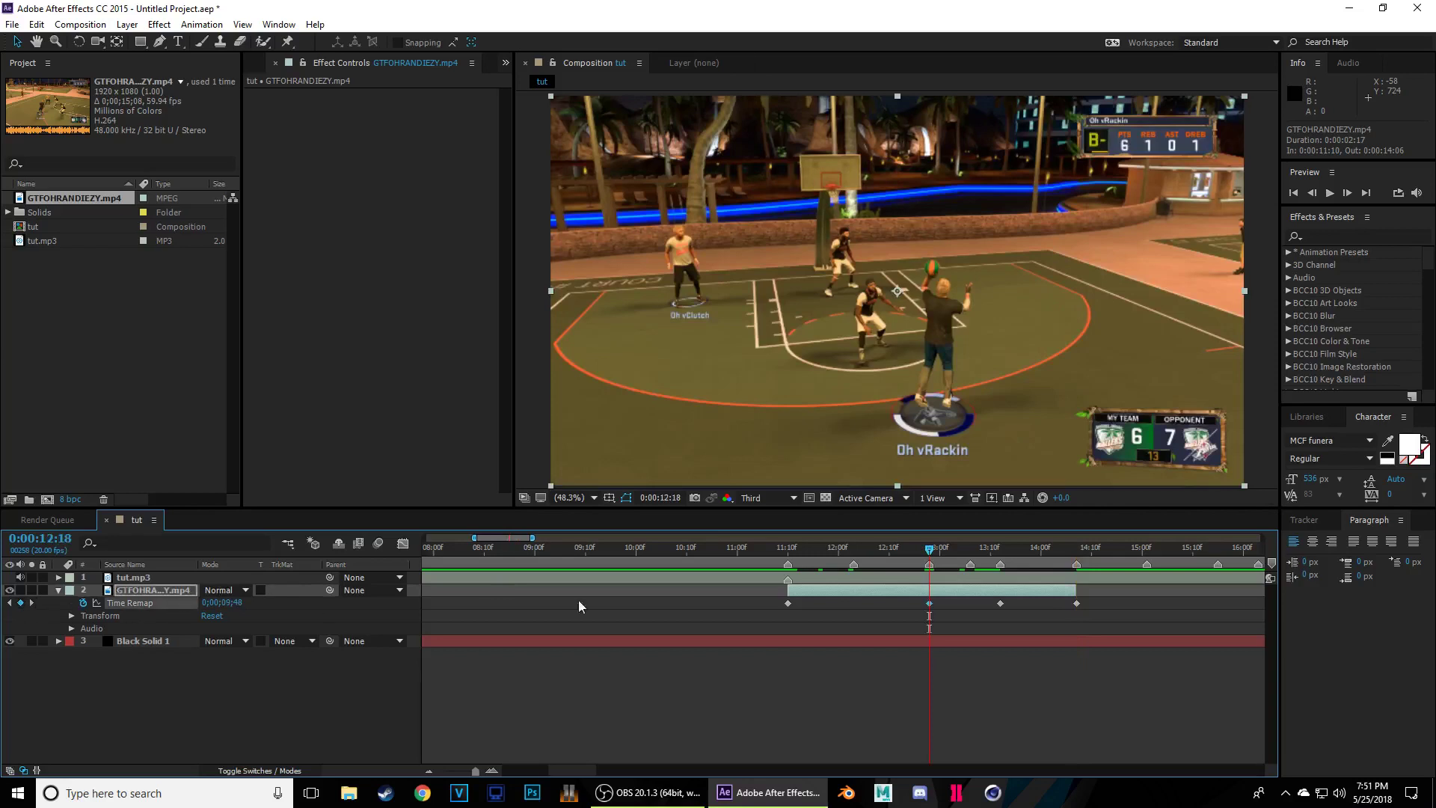
click(854, 551)
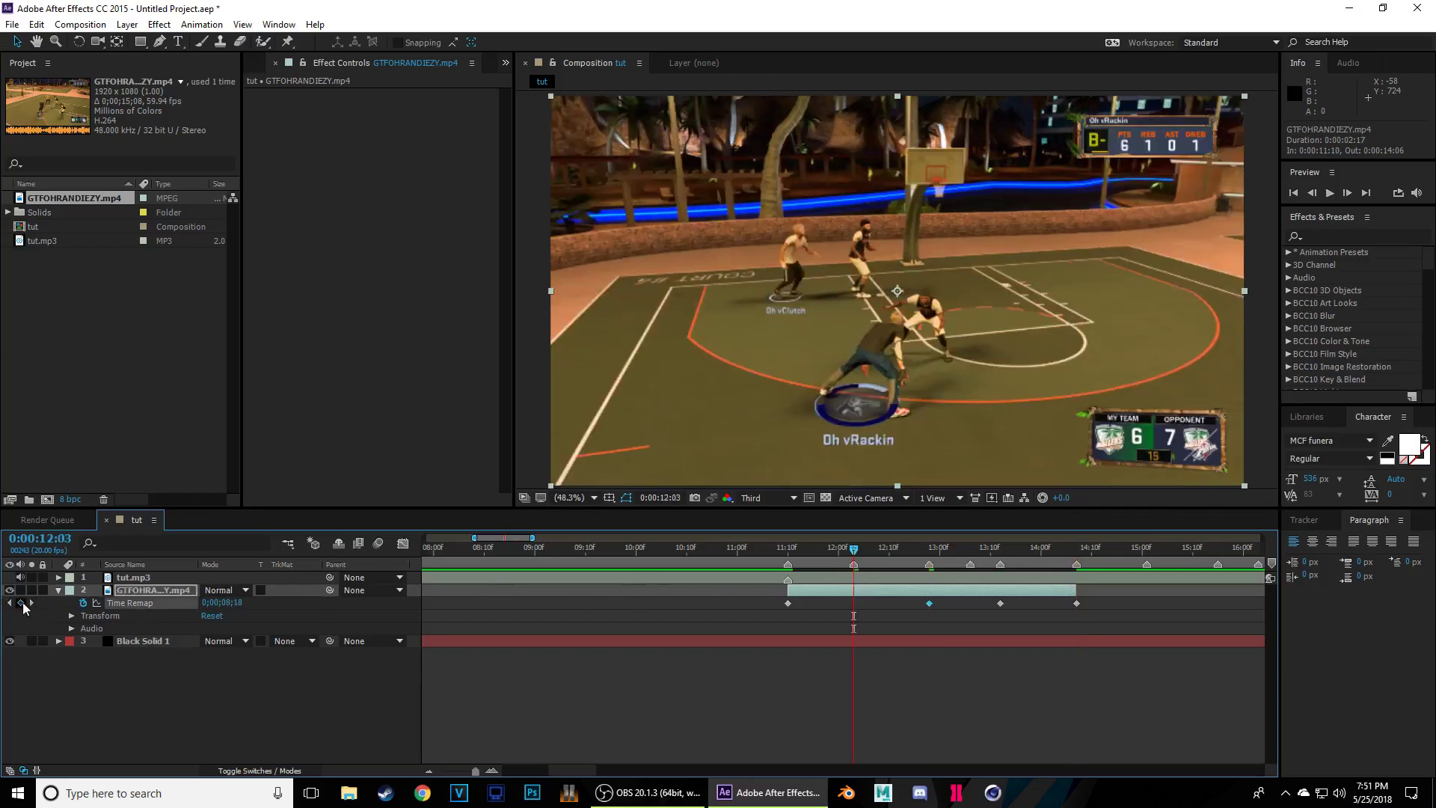
- Apply Easy Ease to all the clip's Time Remap keyframes and show their value curve in the Graph Editor
drag(1102, 600, 715, 611)
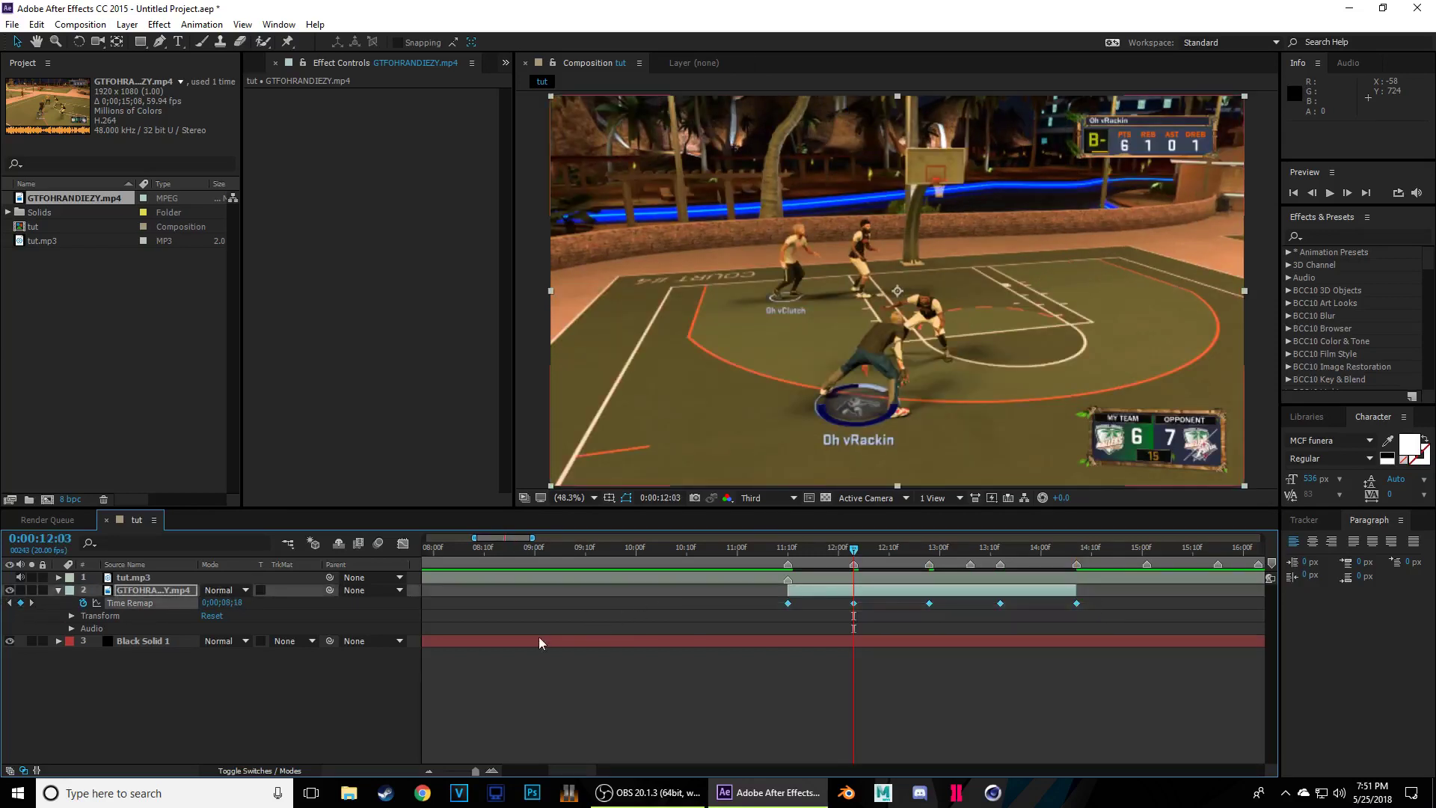
key(F9)
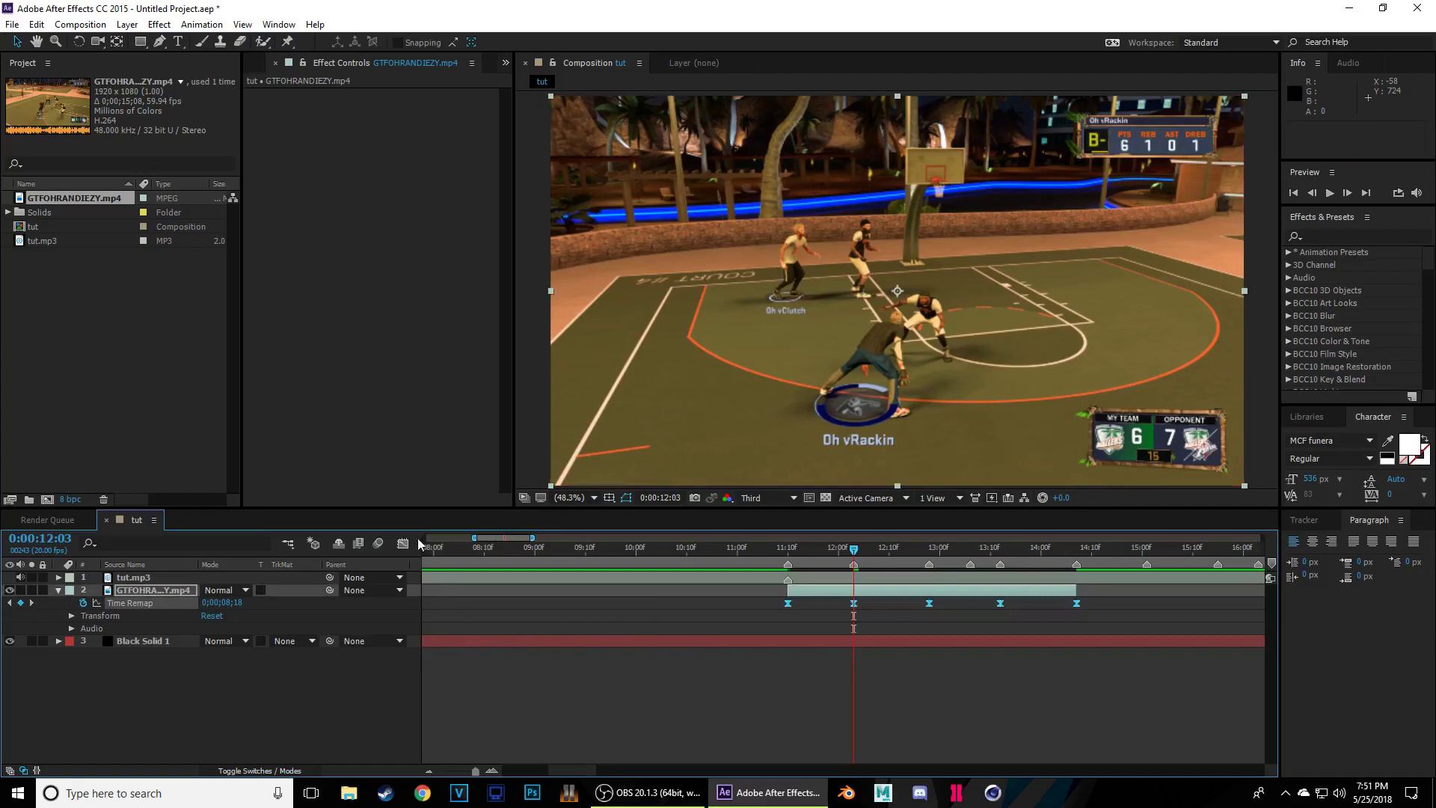
click(403, 544)
click(675, 609)
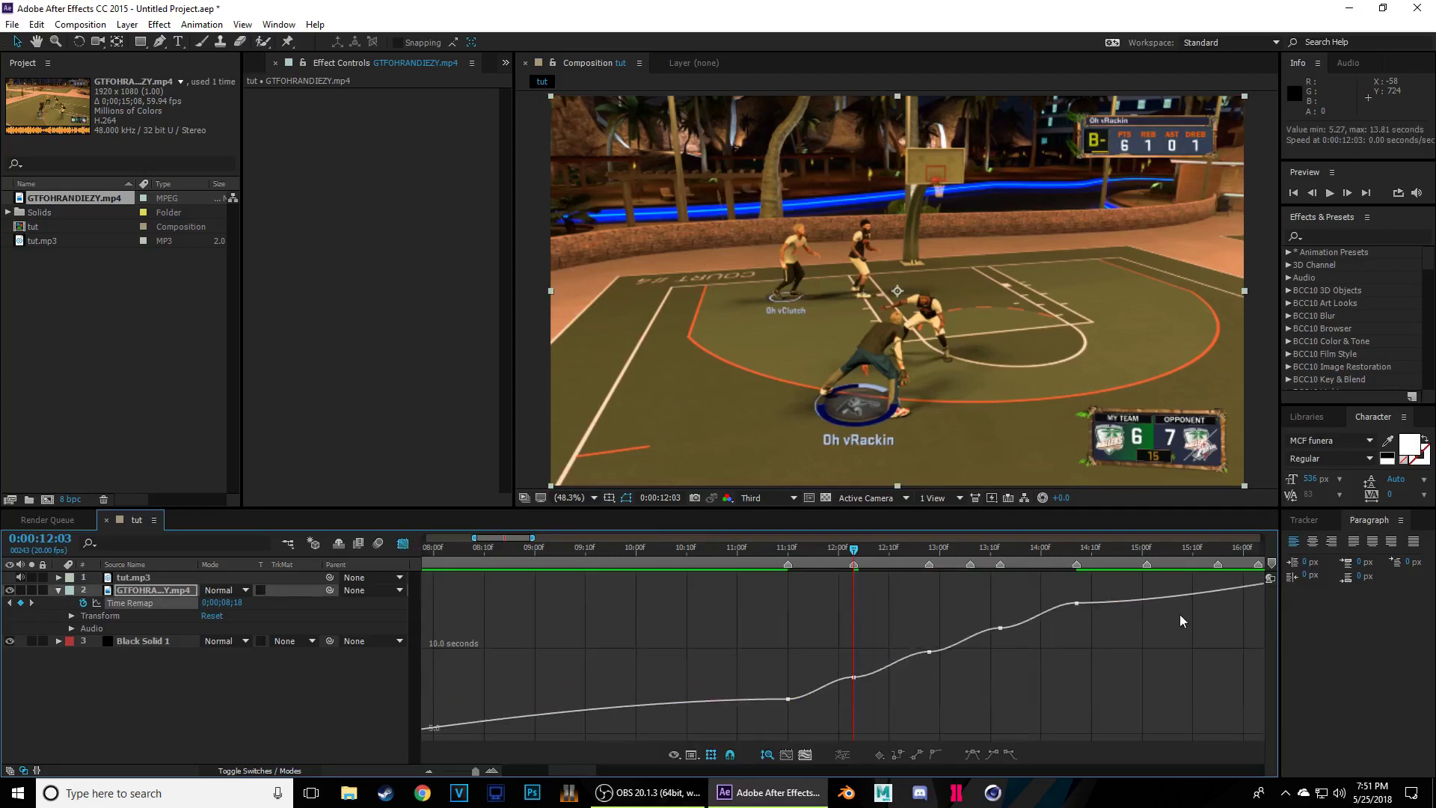
- Reshape the Time Remap curve from 0:00:11:10 to 0:00:12:18 so it is steep at each keyframe and flatter in between
click(497, 768)
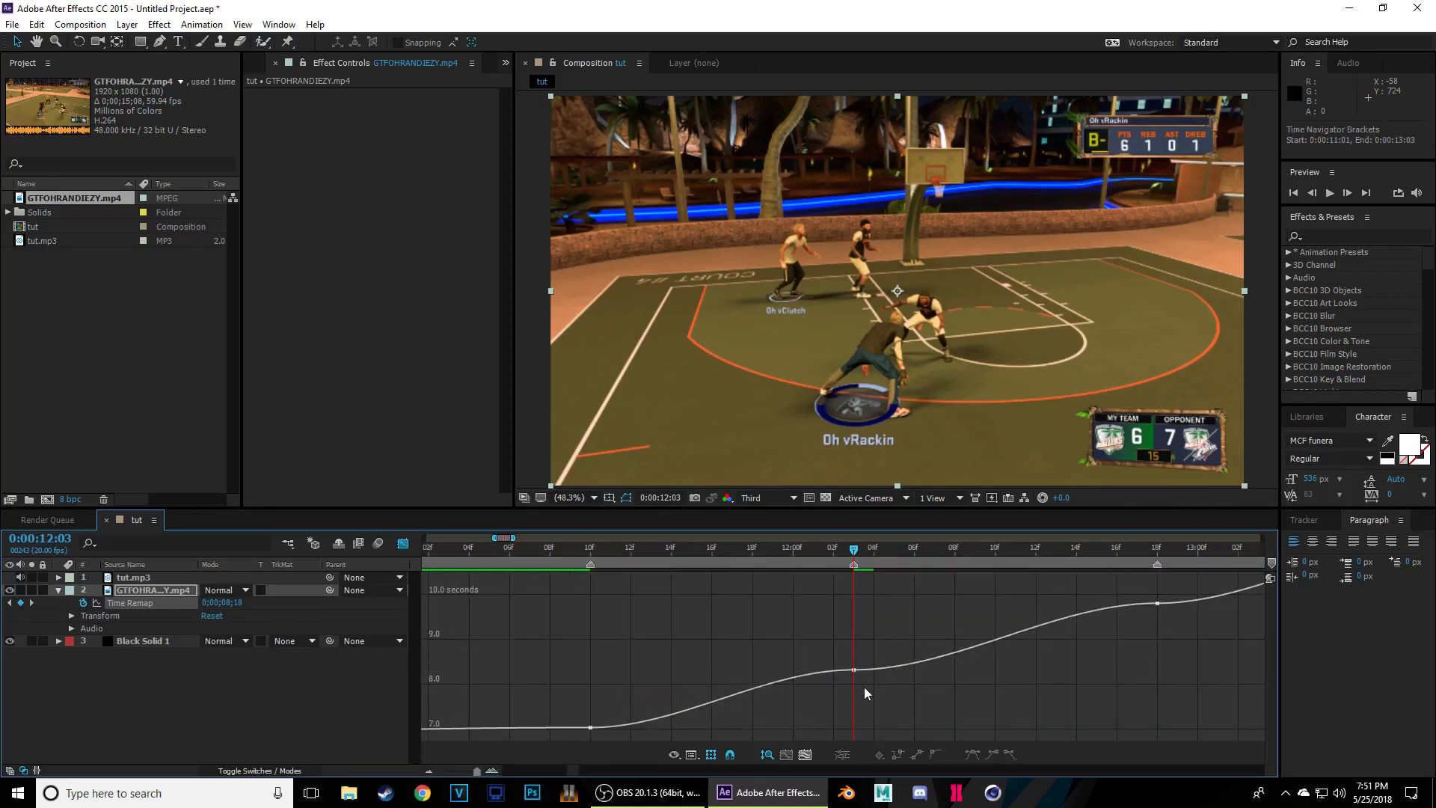
click(591, 727)
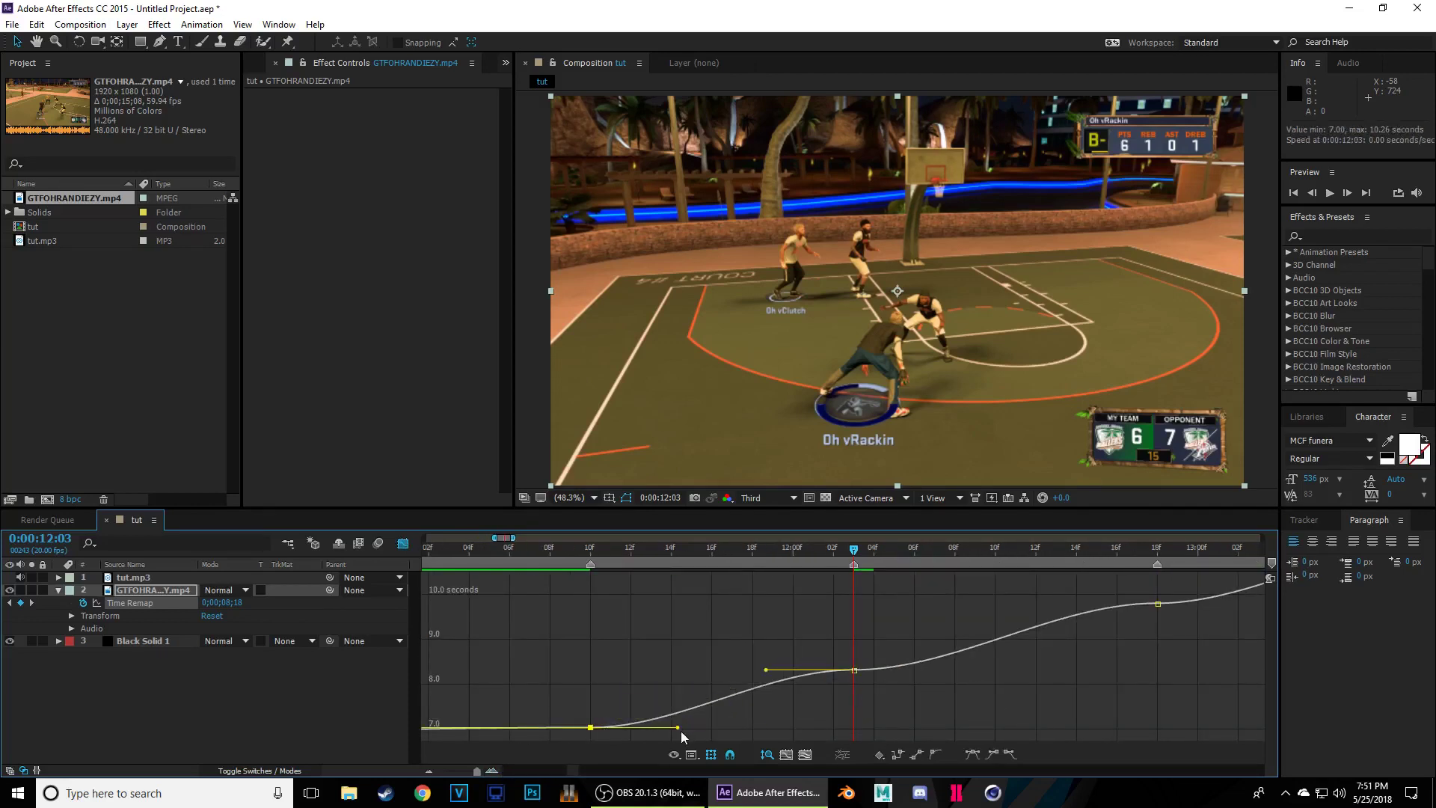
drag(677, 728, 642, 691)
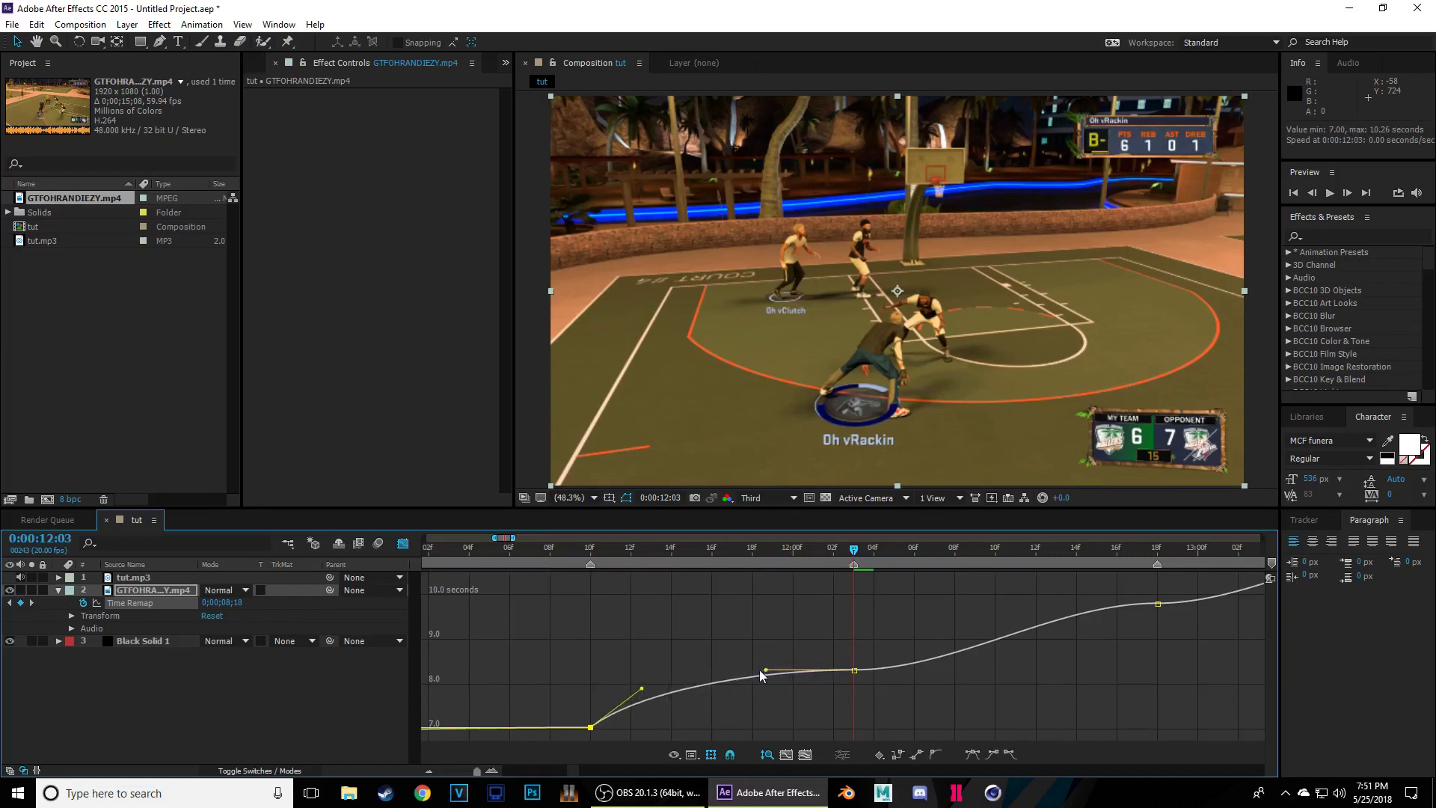
drag(764, 671, 819, 707)
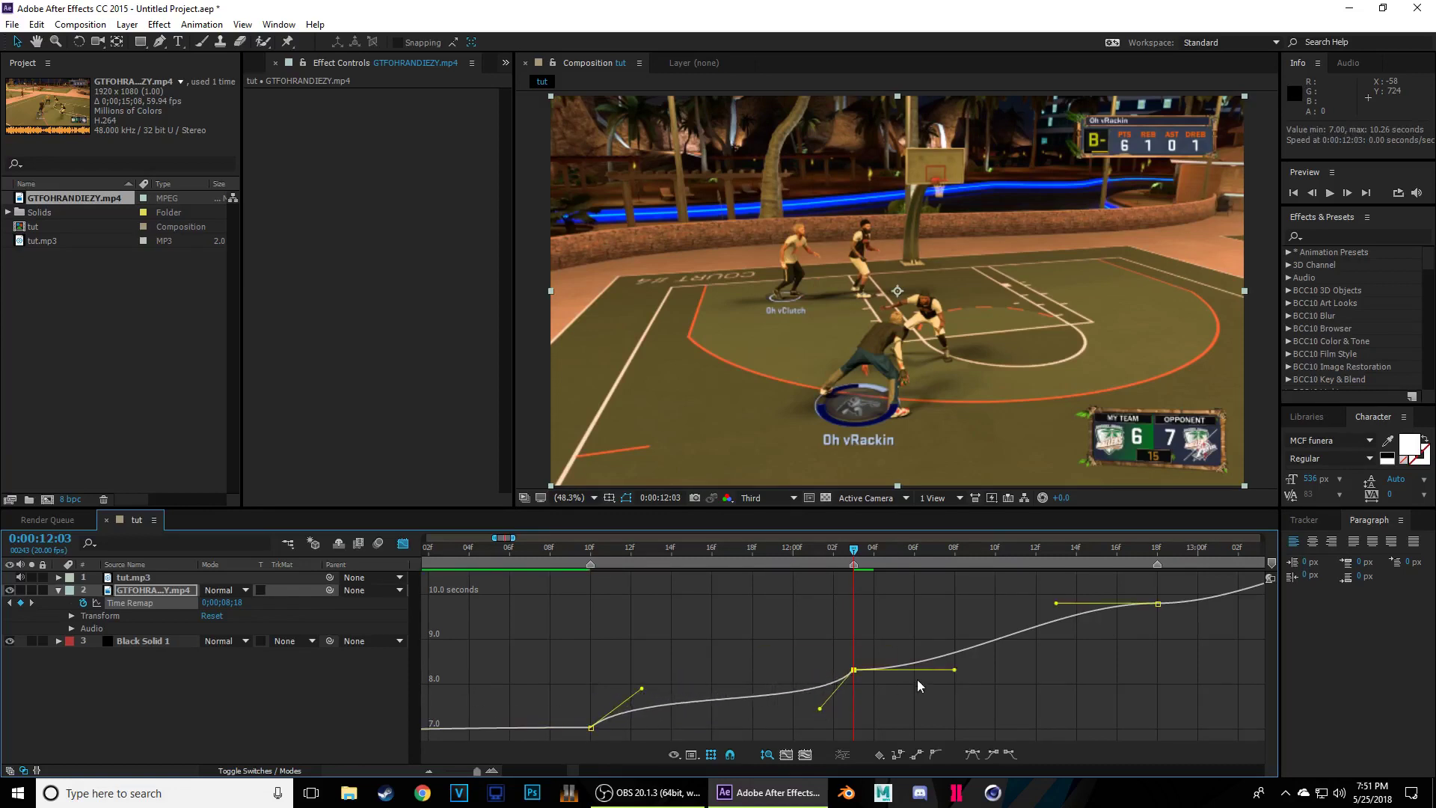
drag(954, 669, 889, 630)
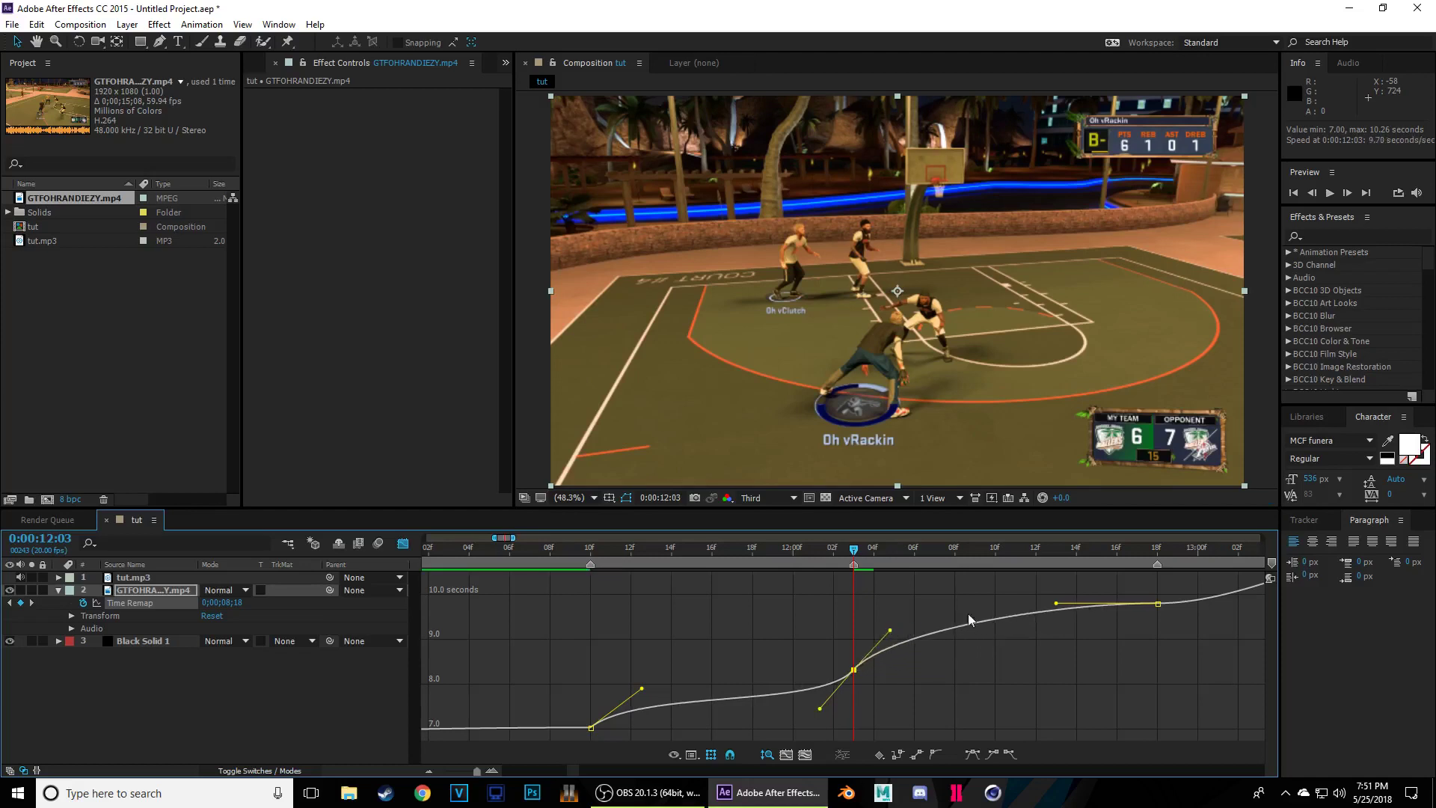
drag(1056, 604, 1130, 652)
- Steepen the Time Remap curve leaving the 0:00:12:18 keyframe and on both sides of the 0:00:13:12 keyframe
drag(573, 770, 586, 769)
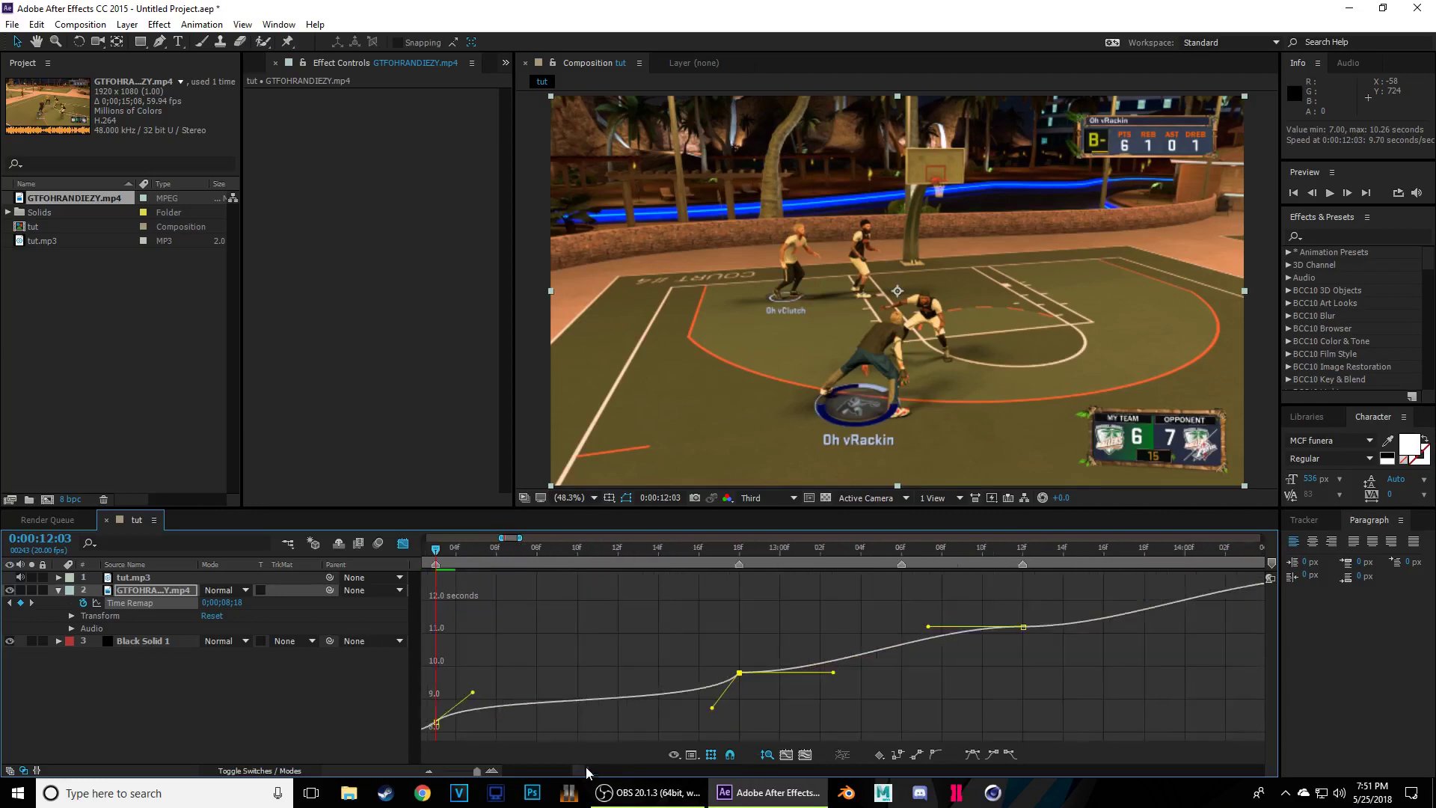
drag(830, 673, 763, 646)
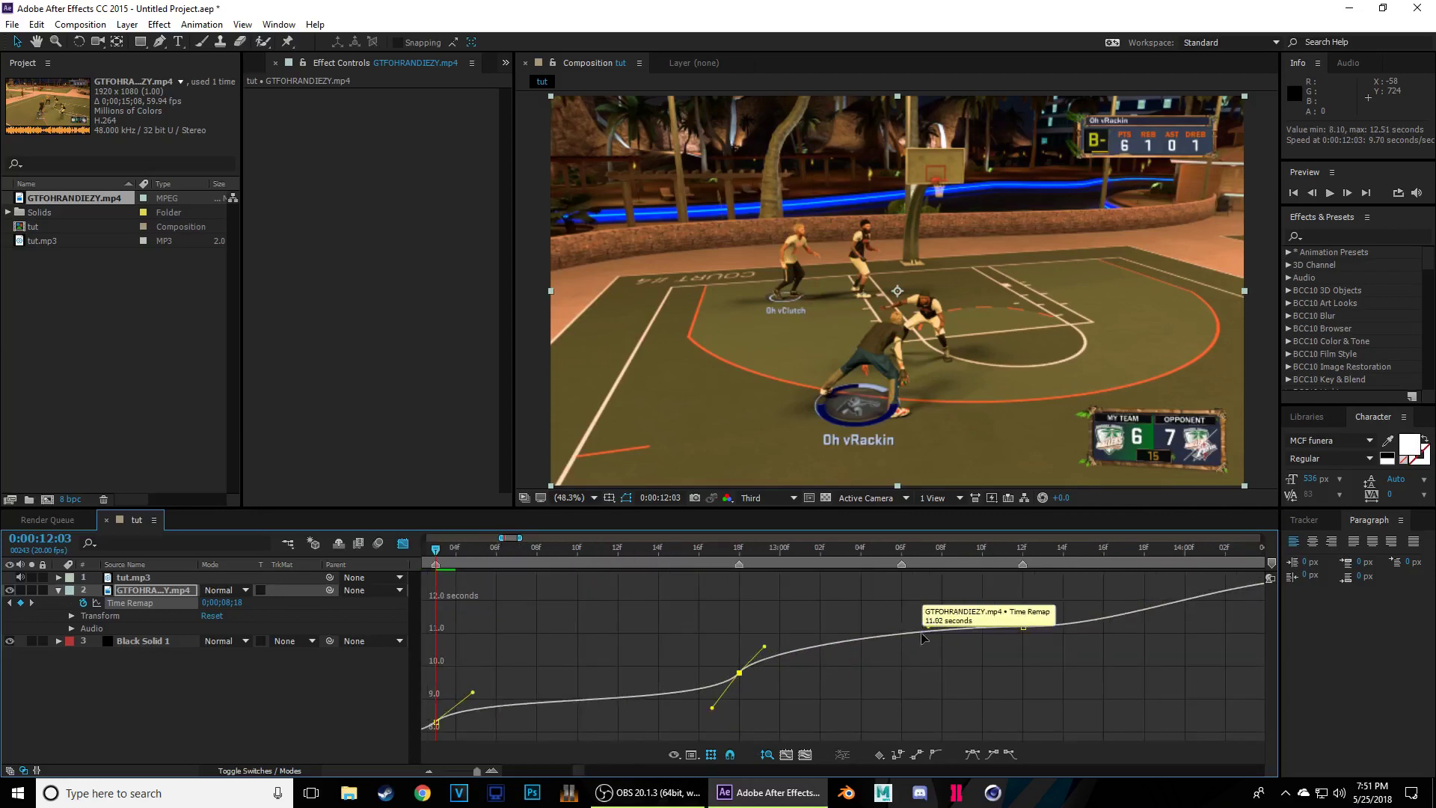
drag(934, 633, 976, 648)
click(873, 698)
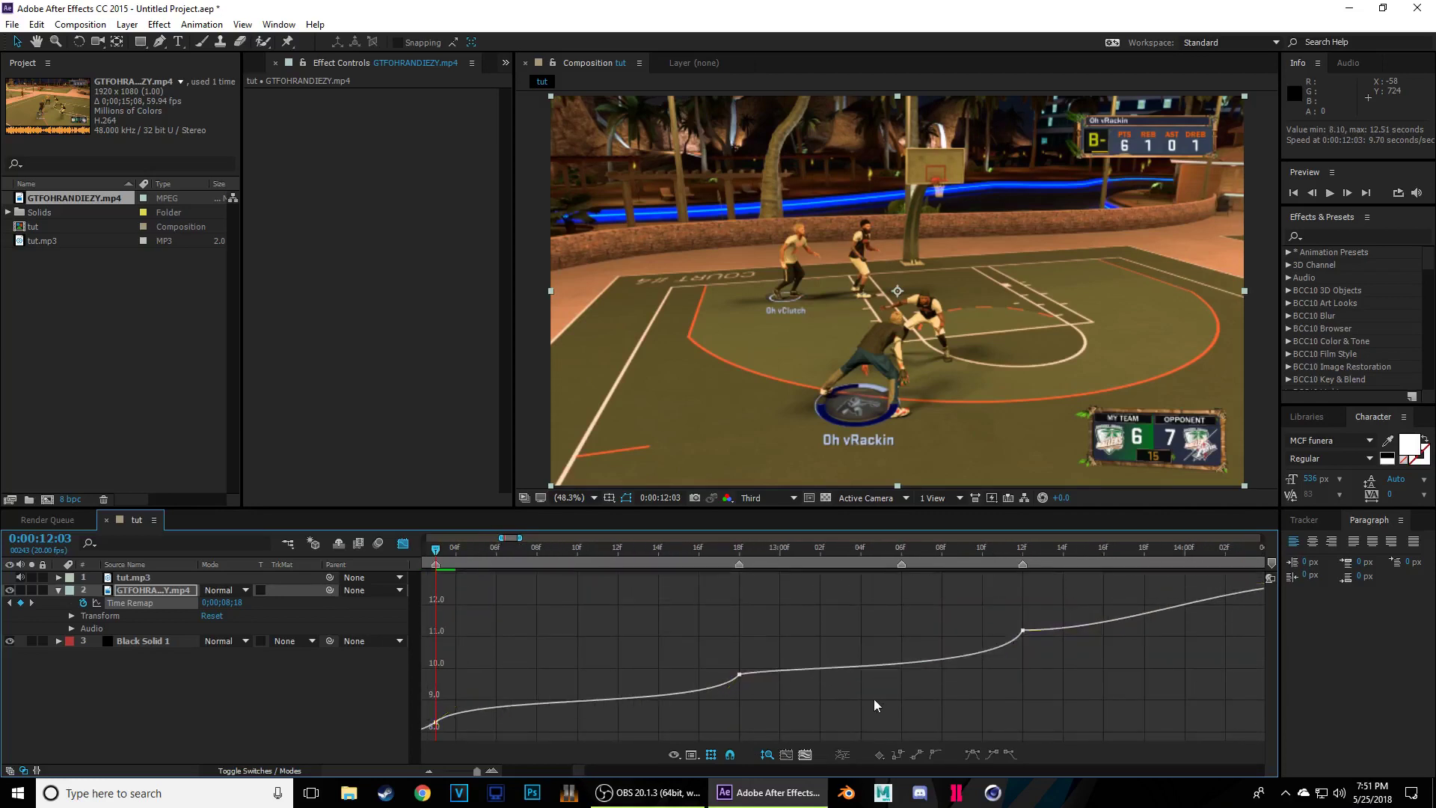
click(739, 676)
drag(793, 663, 776, 648)
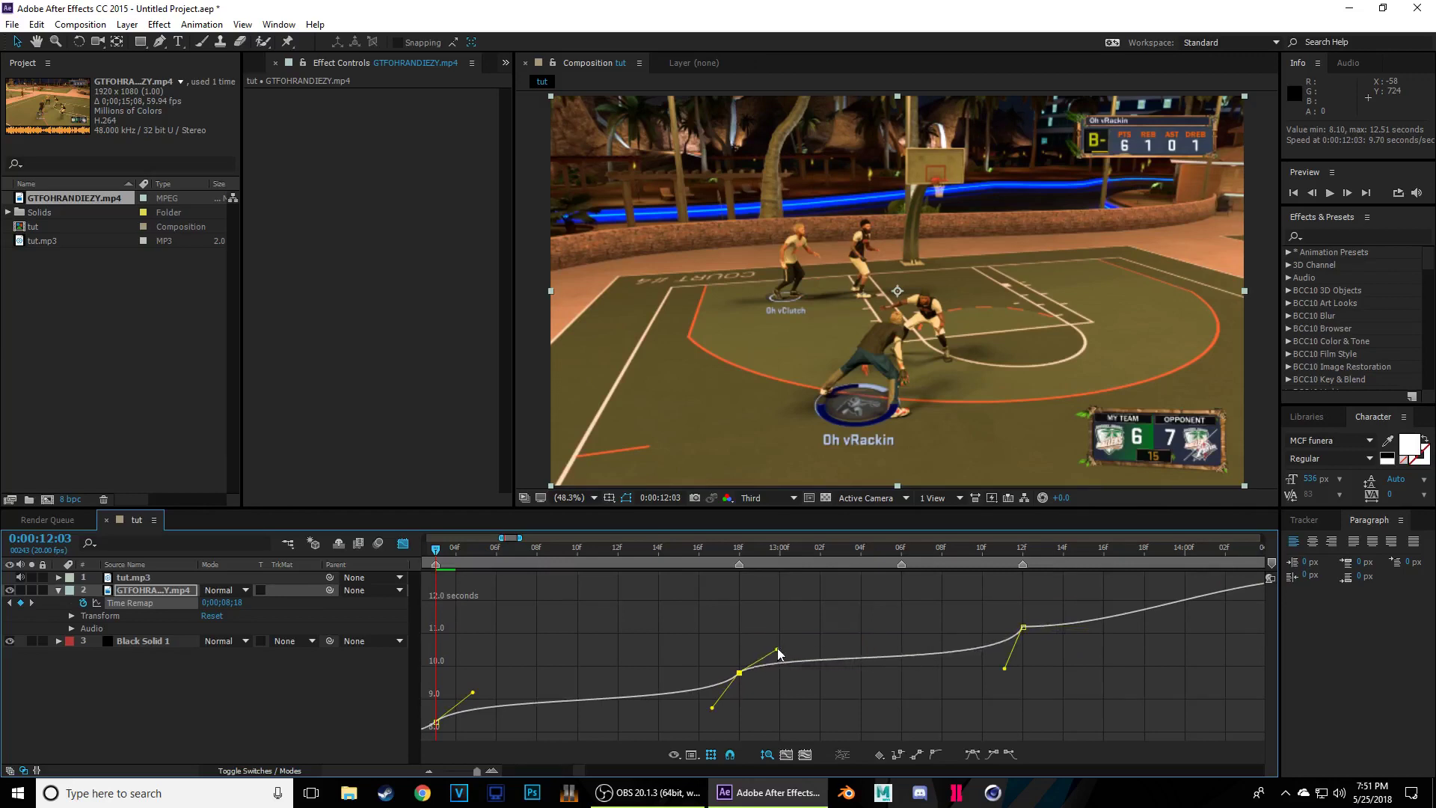
drag(1006, 668, 1006, 657)
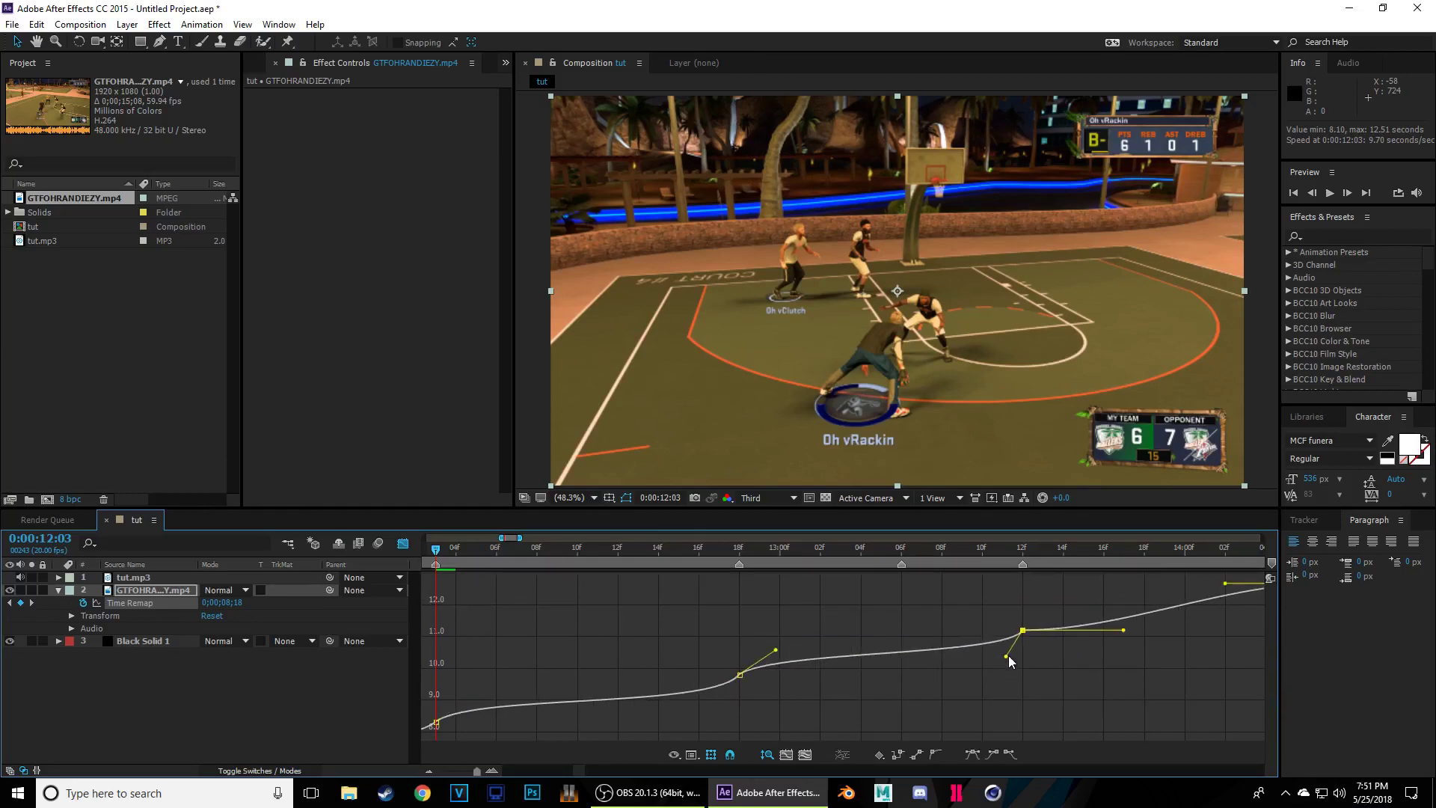
drag(1125, 632, 1040, 608)
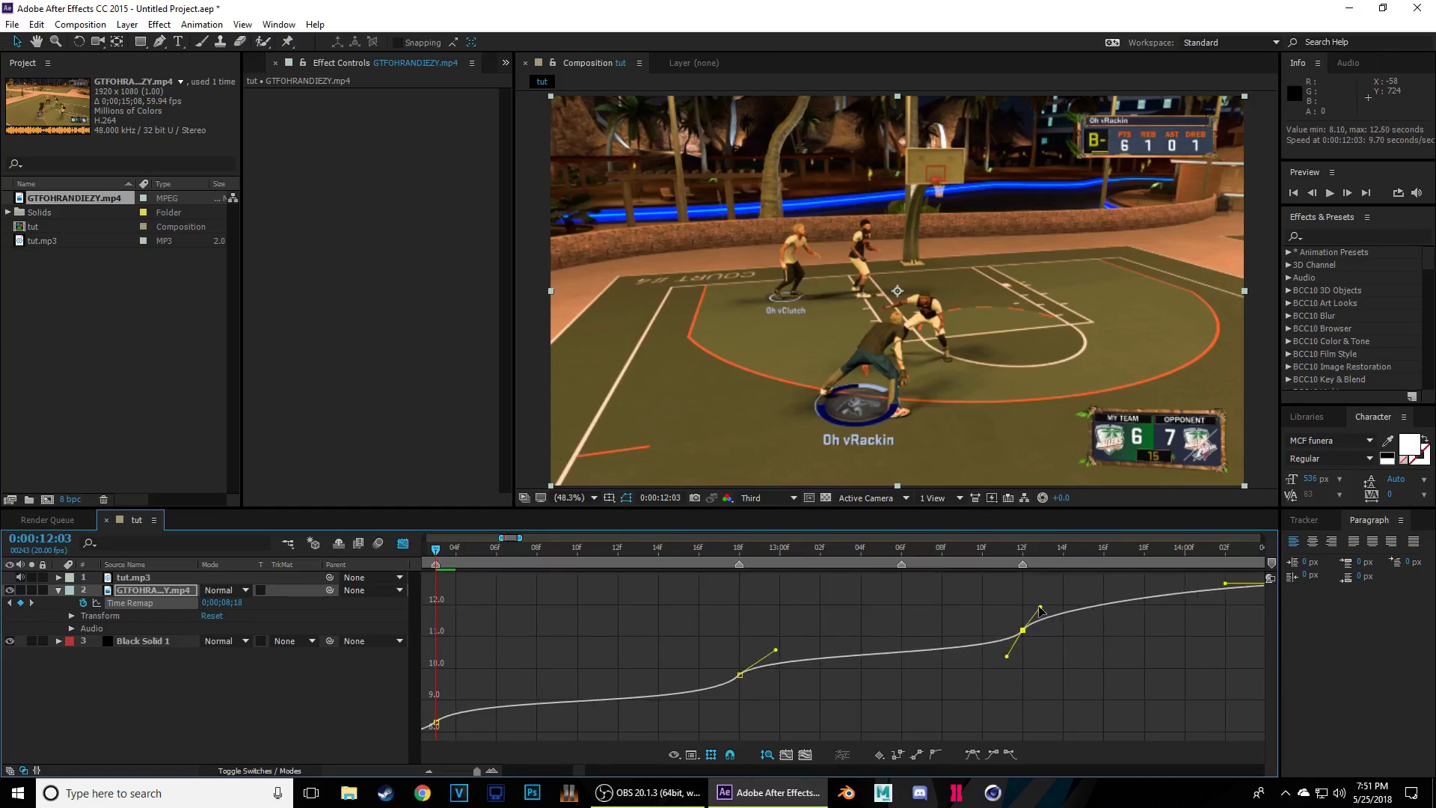
- Steepen the Time Remap curve on both sides of the 0:00:14:07 keyframe and close the Graph Editor
drag(576, 768, 581, 767)
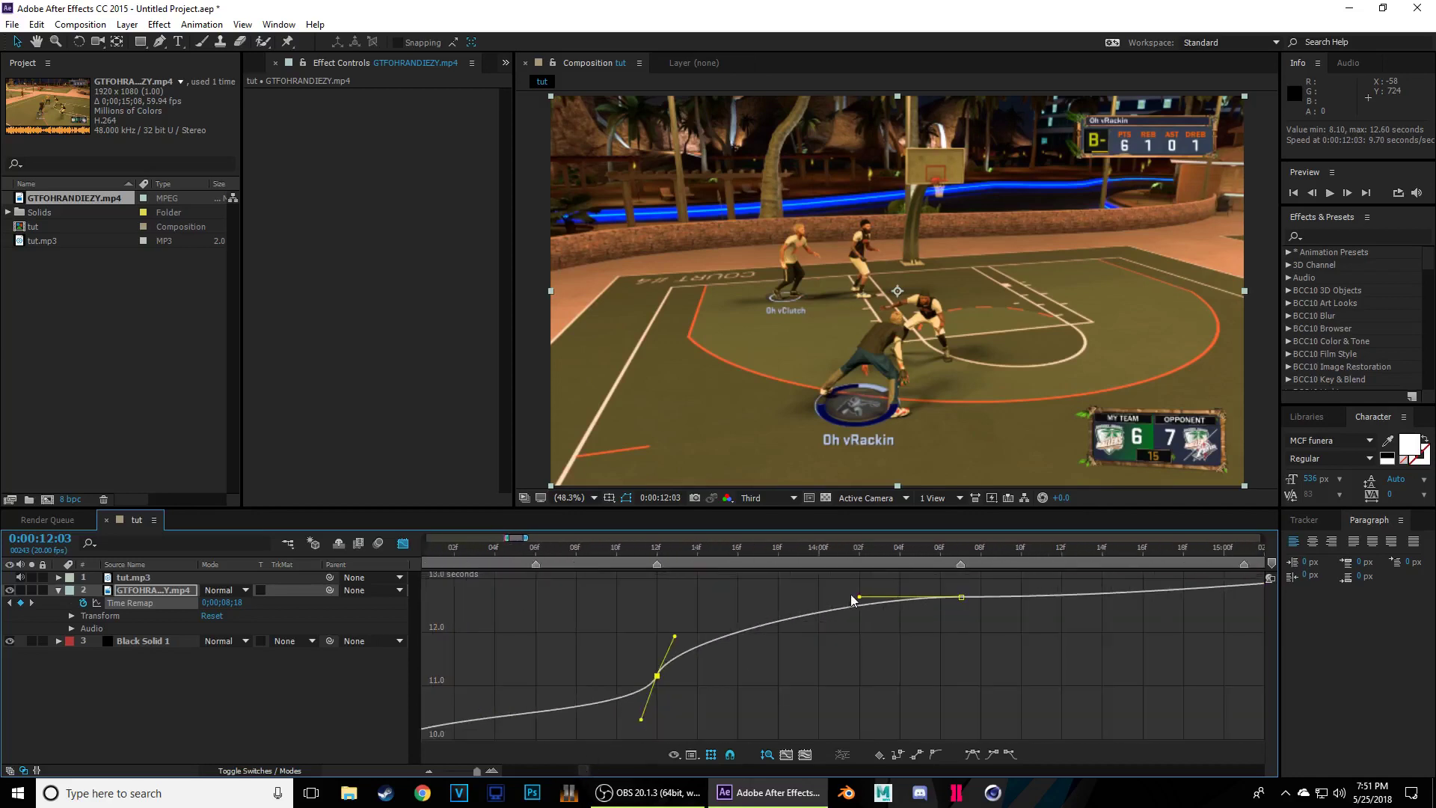
drag(859, 598, 908, 649)
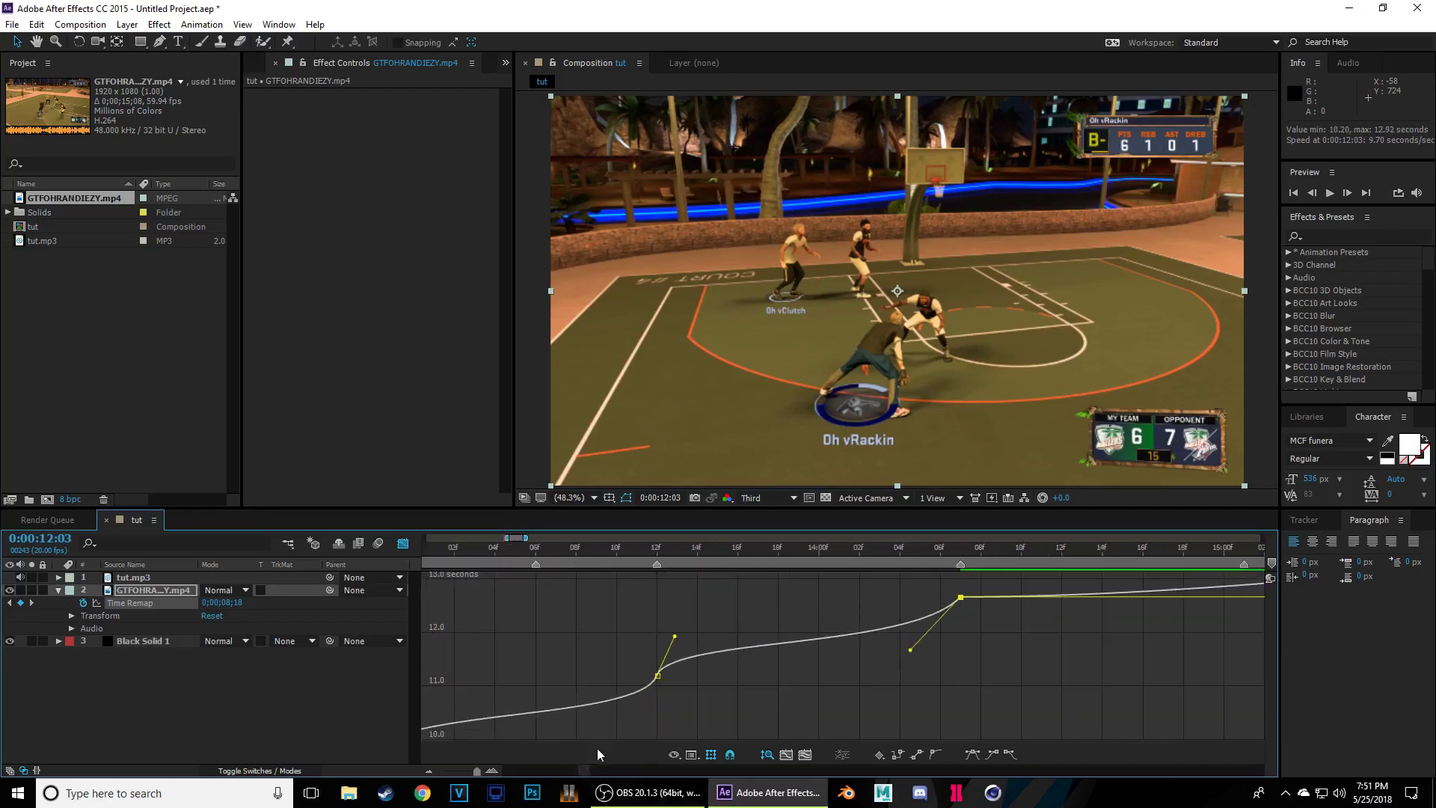
scroll(586, 770, right, 5)
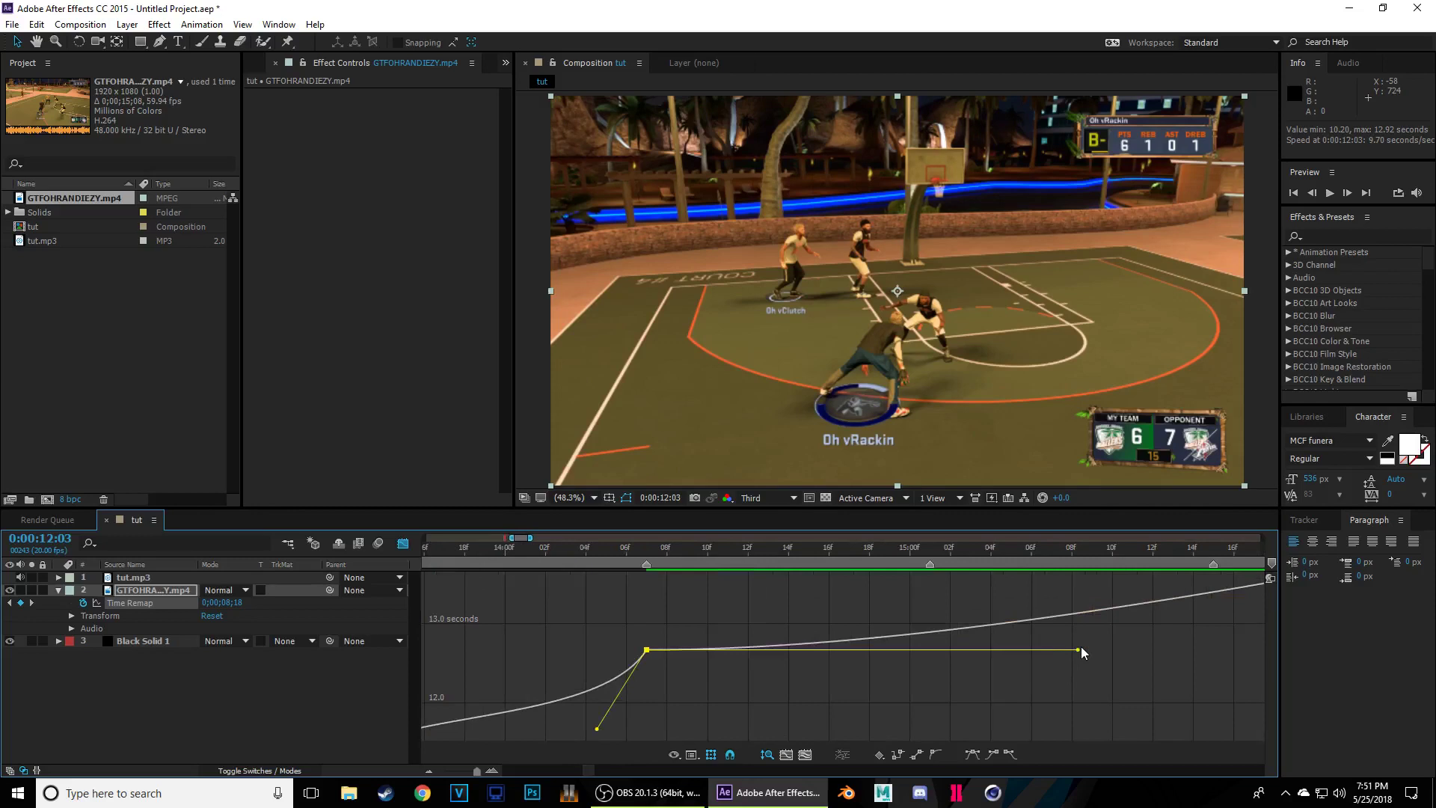
drag(1075, 650, 746, 625)
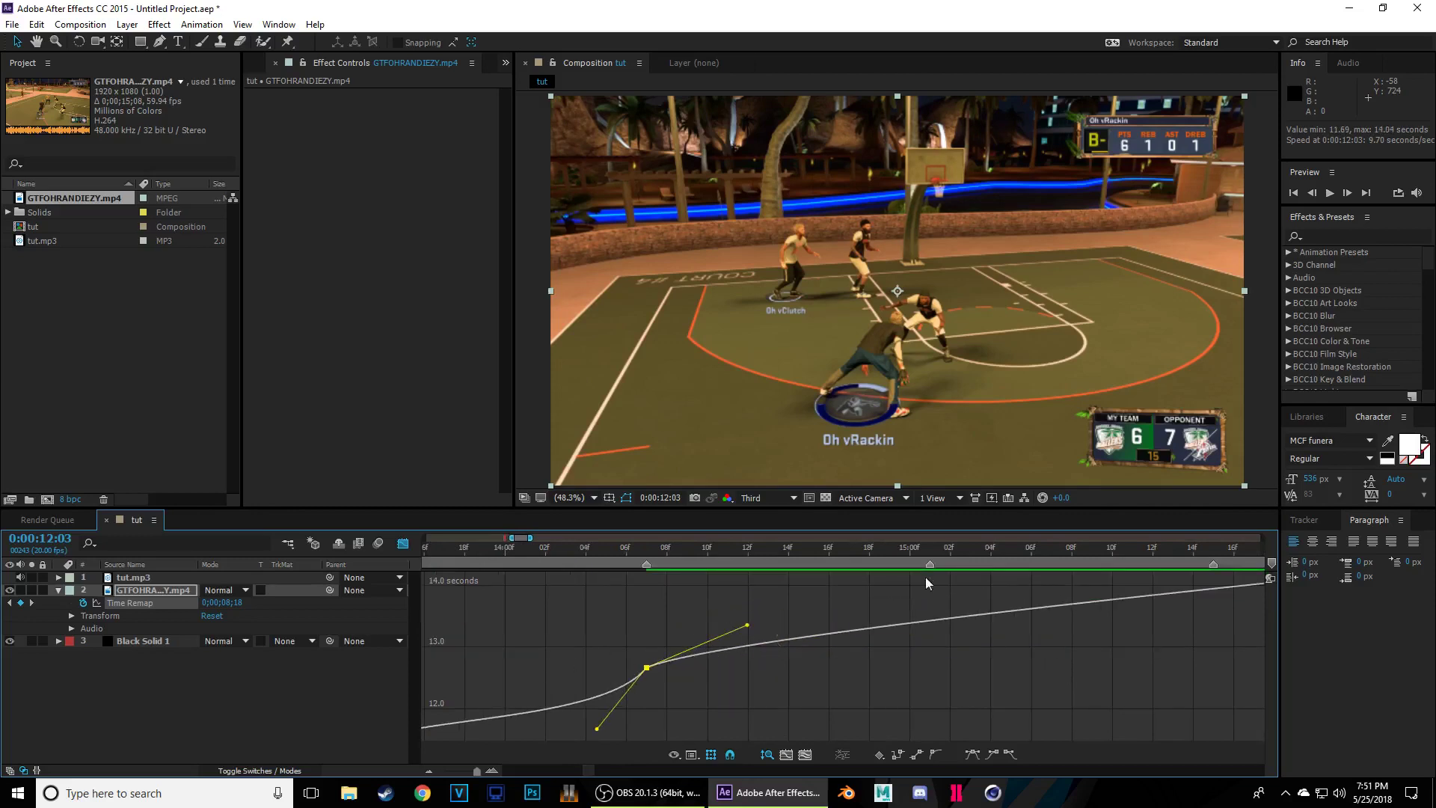
key(shift+F3)
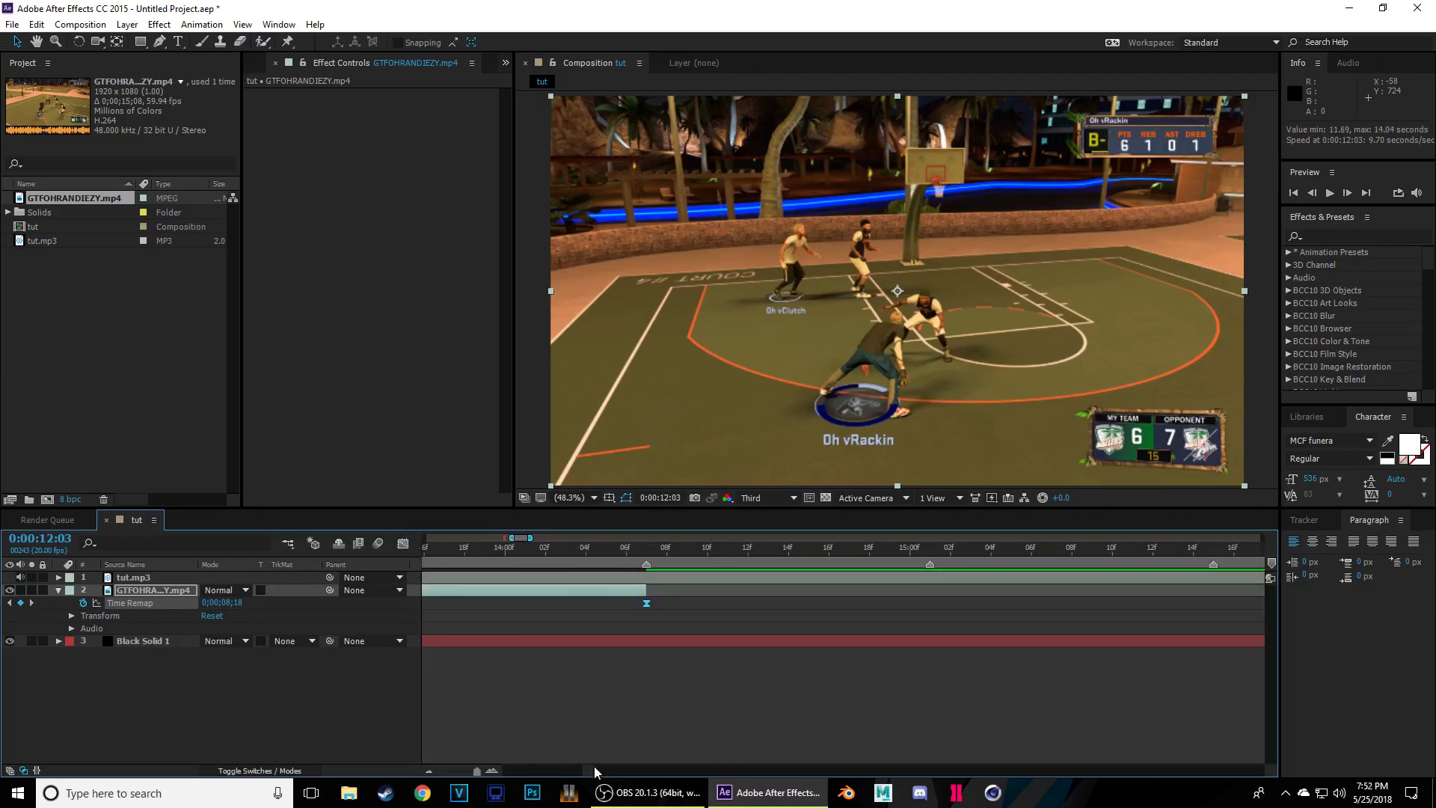
- Delete the Time Remap keyframes lying before the trimmed clip's start and after its end, and check the remaining curve in the Graph Editor
drag(594, 770, 518, 784)
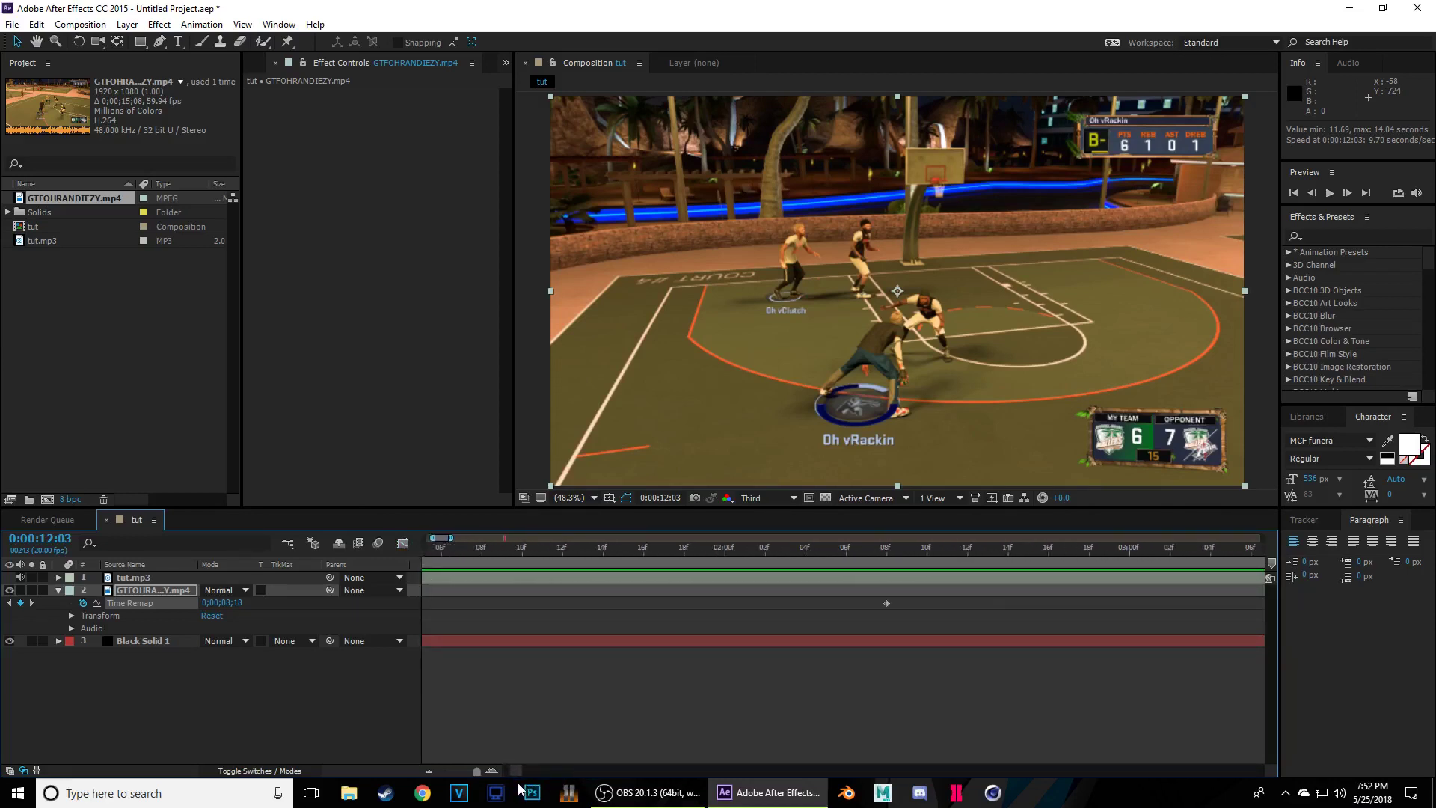
click(886, 602)
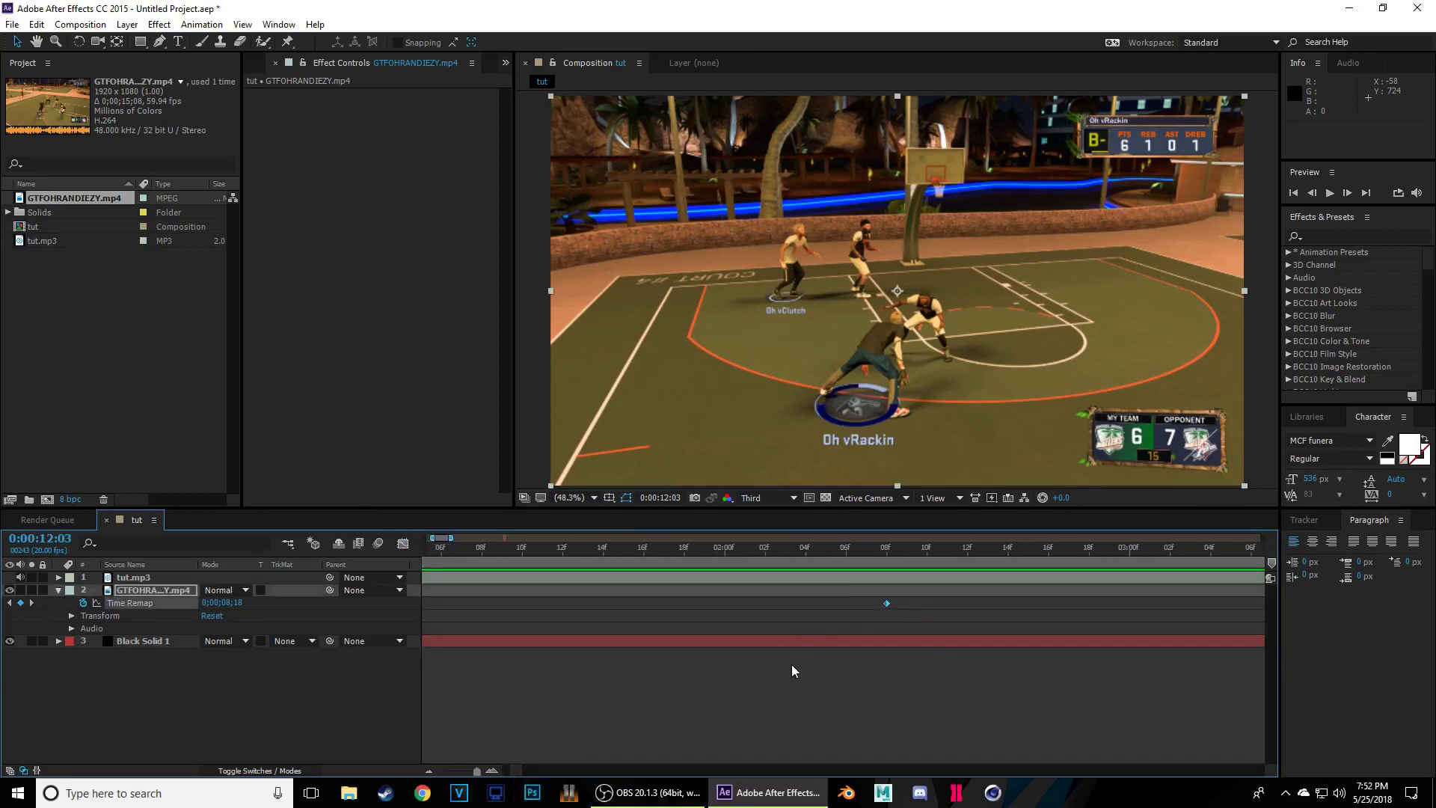
click(428, 772)
click(428, 771)
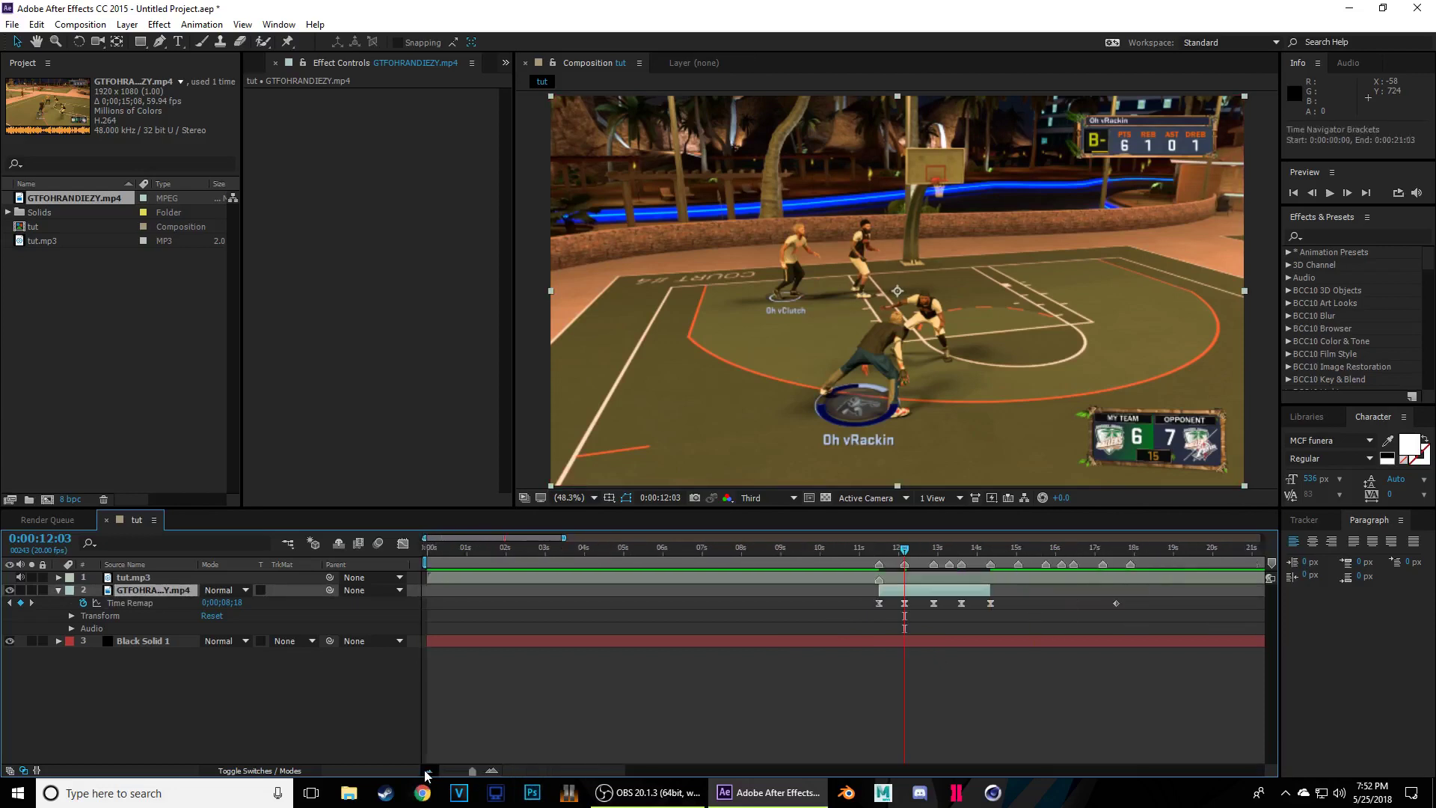
click(427, 771)
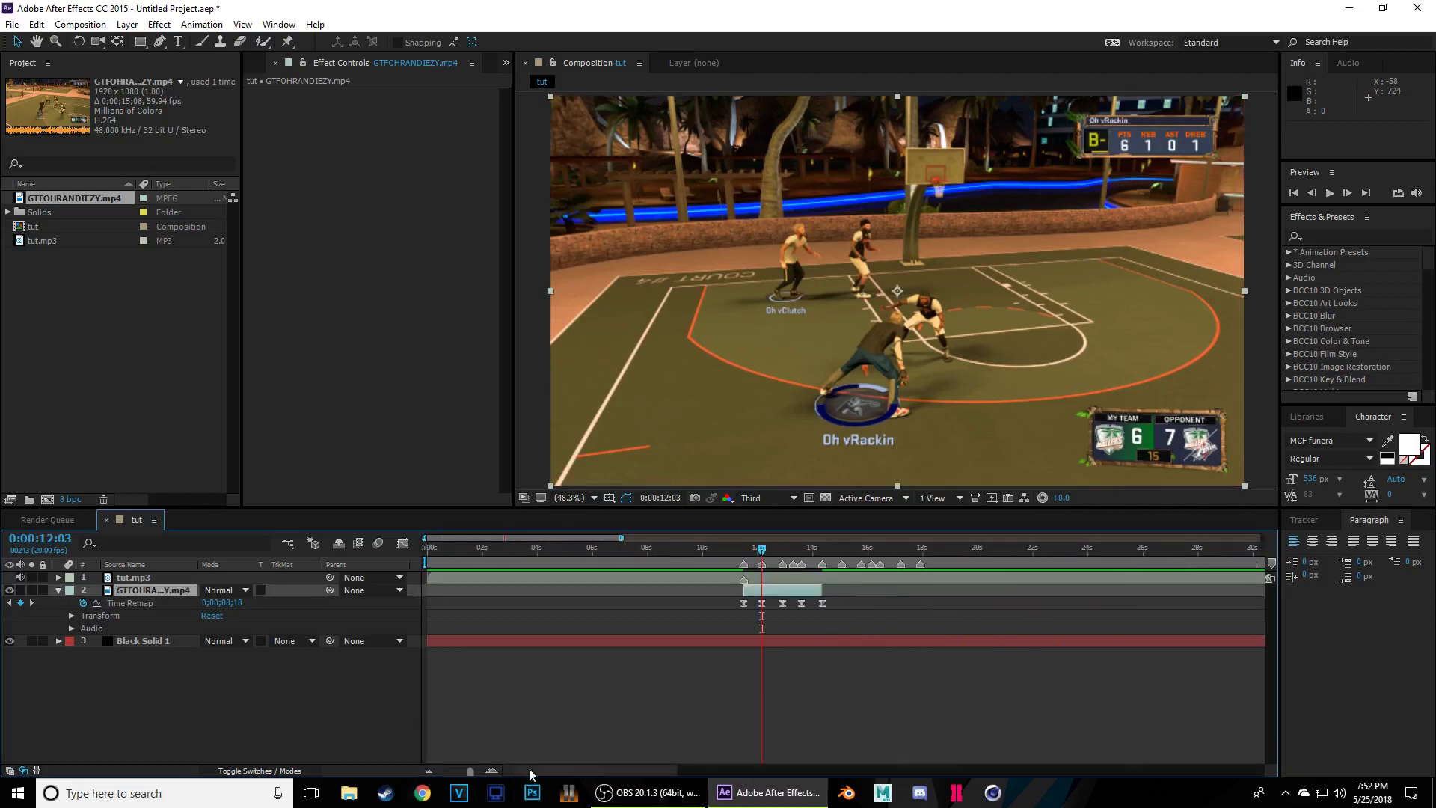
click(492, 770)
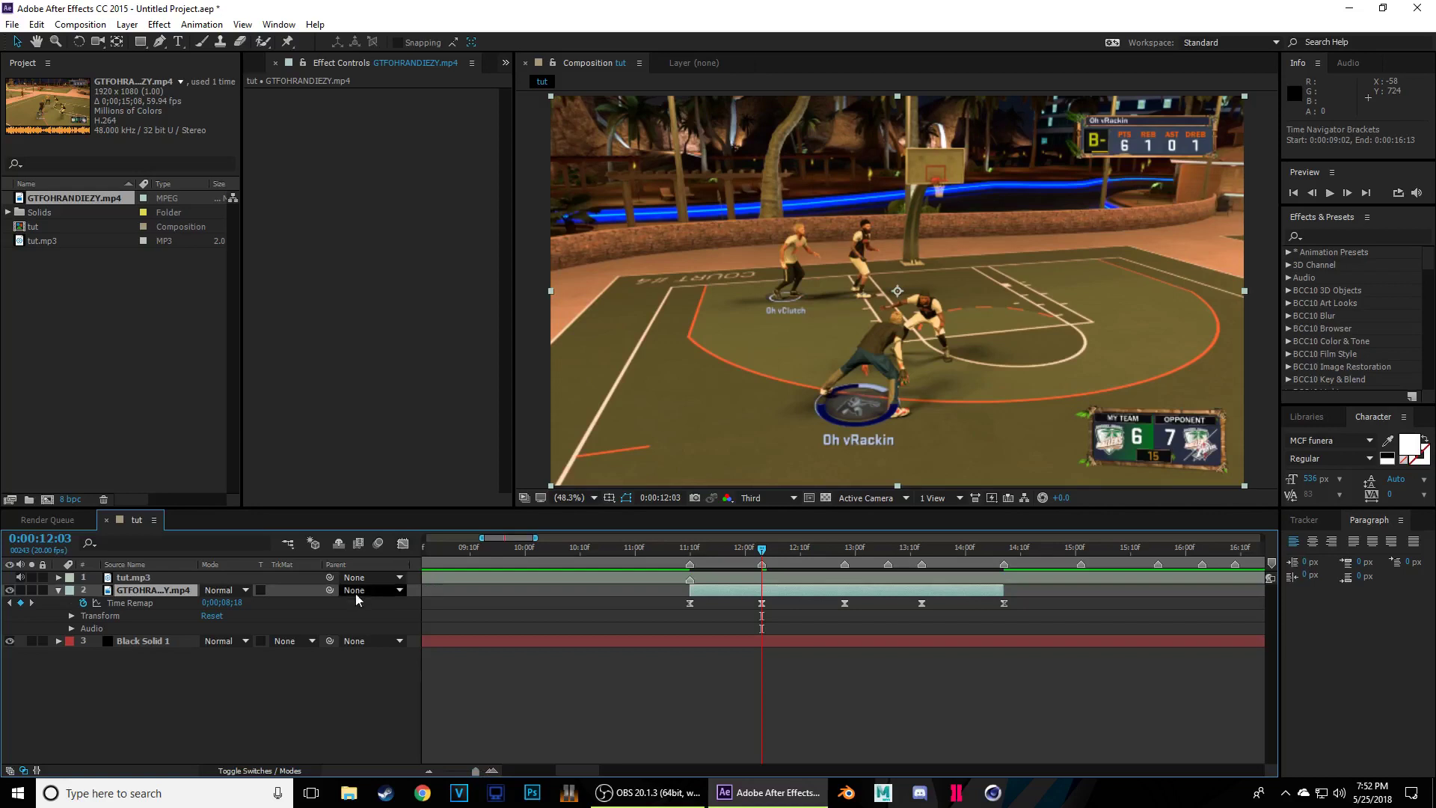
click(129, 603)
click(402, 543)
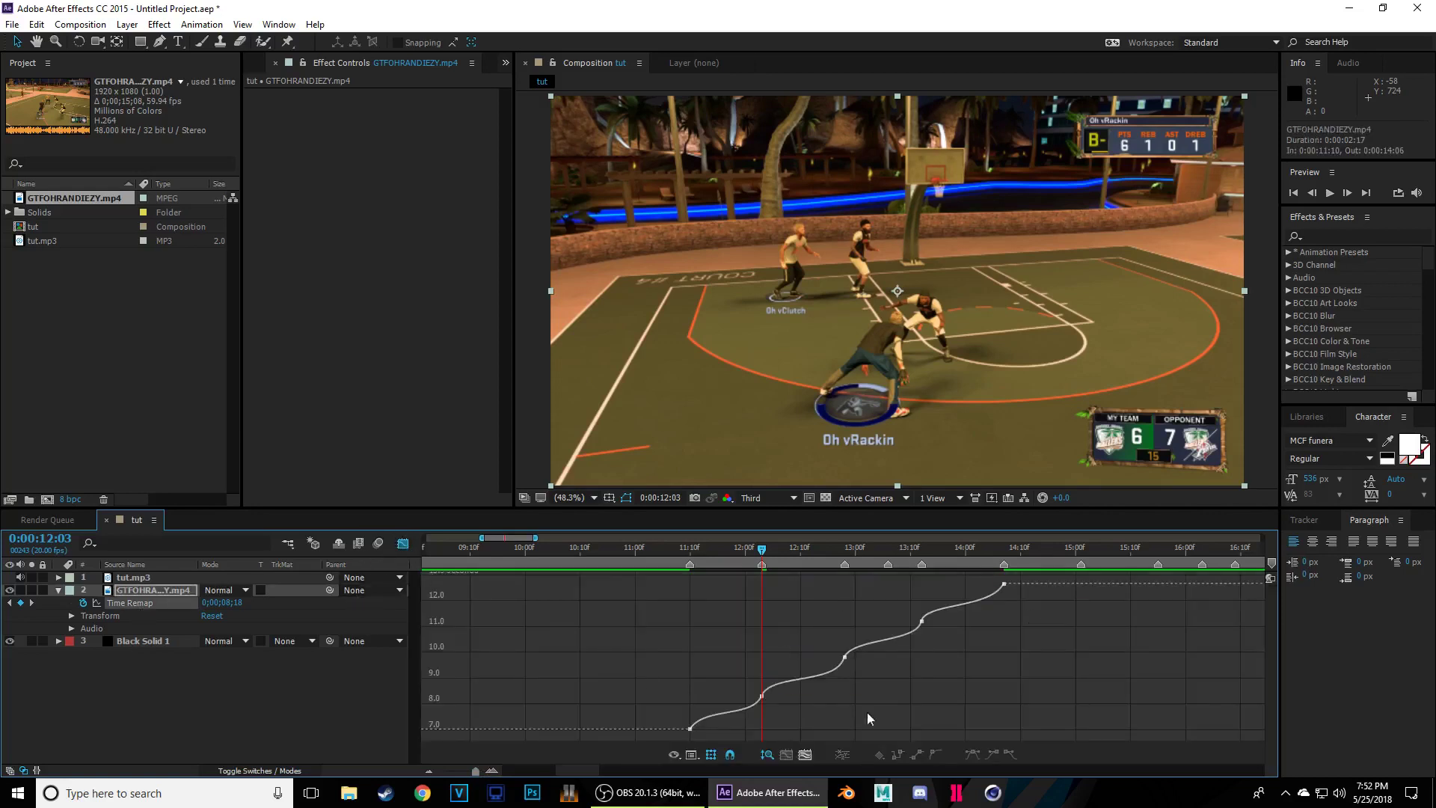
click(402, 543)
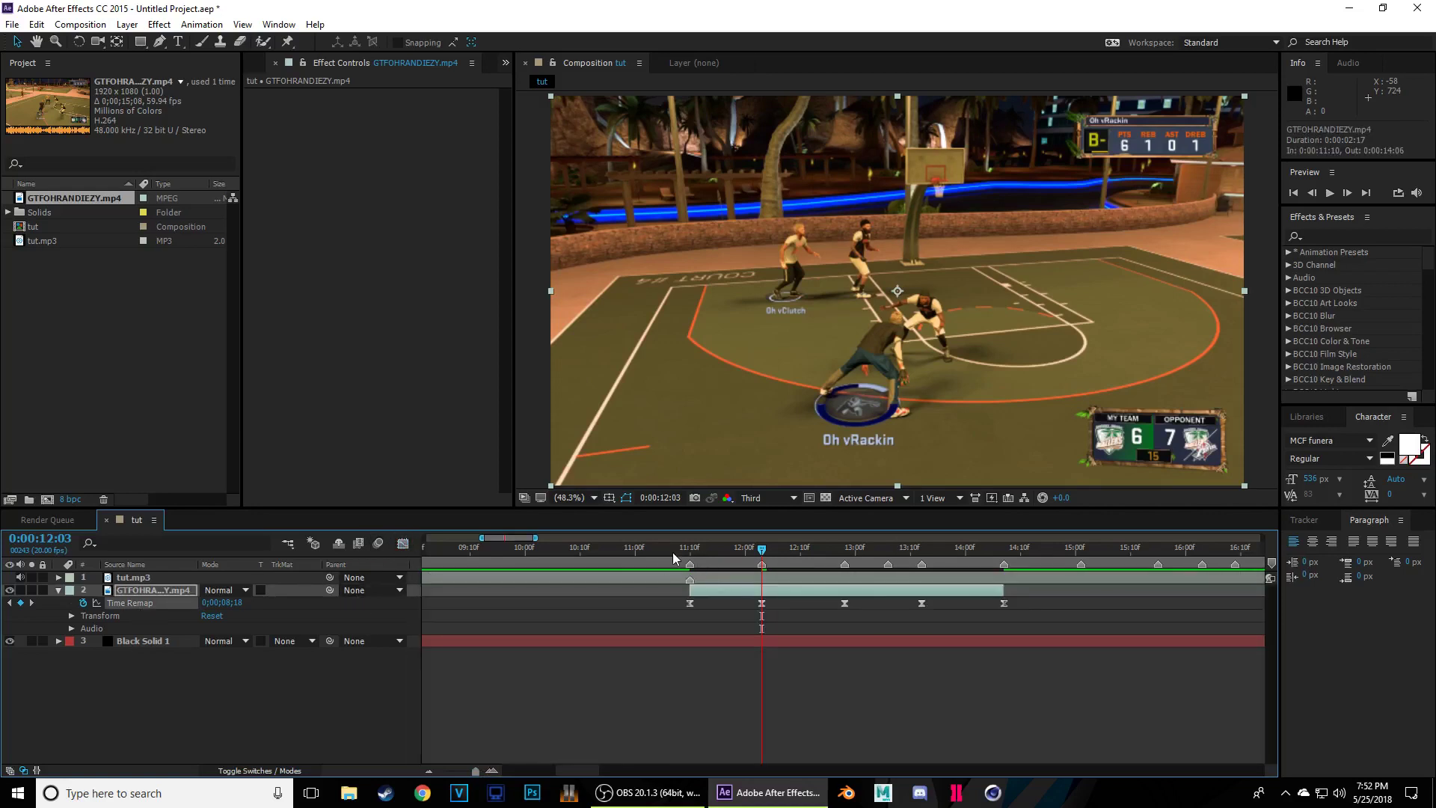
- Set the work area from 0:00:11:02 to 0:00:15:01 and preview the retimed clip against the music
click(647, 548)
key(b)
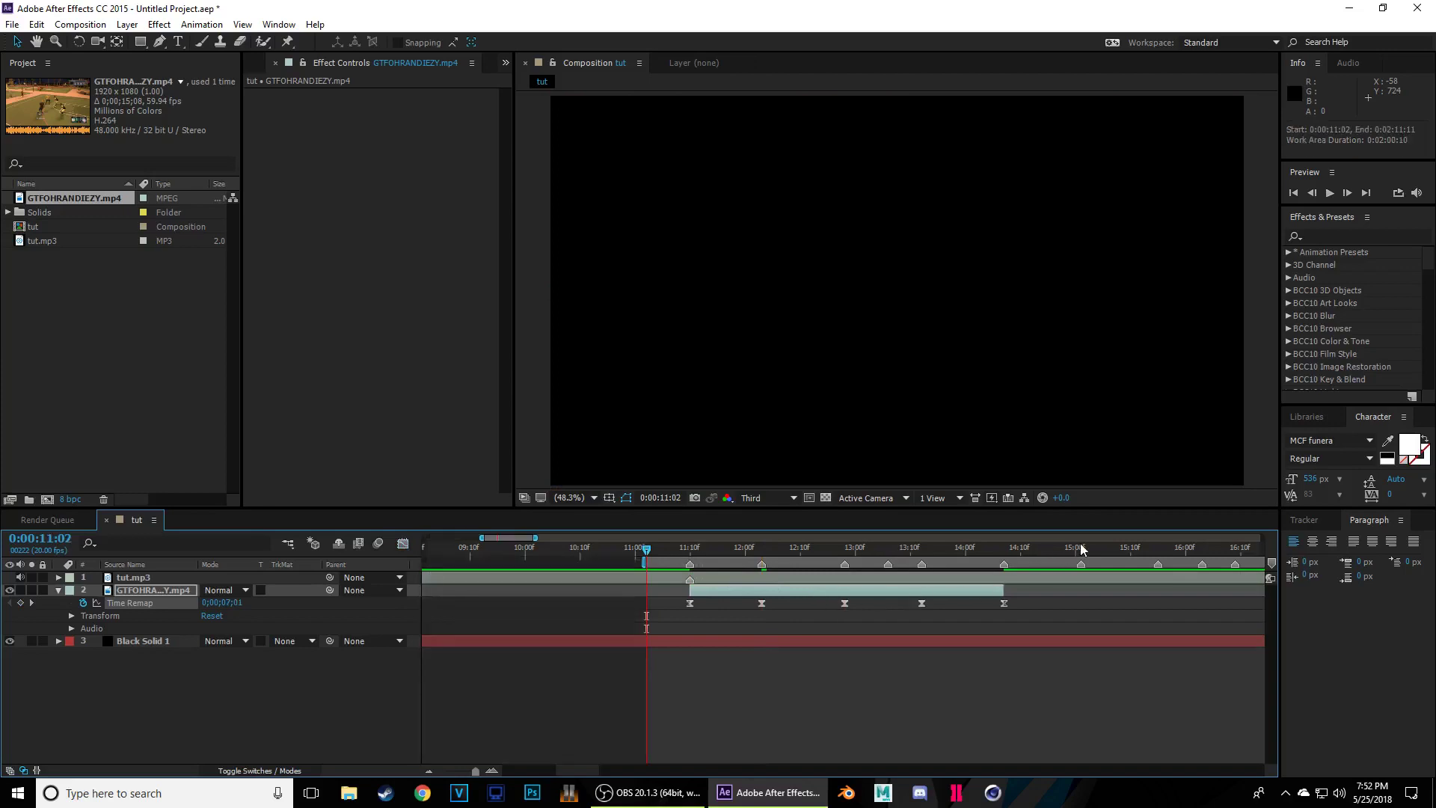
click(1082, 550)
key(n)
key(space)
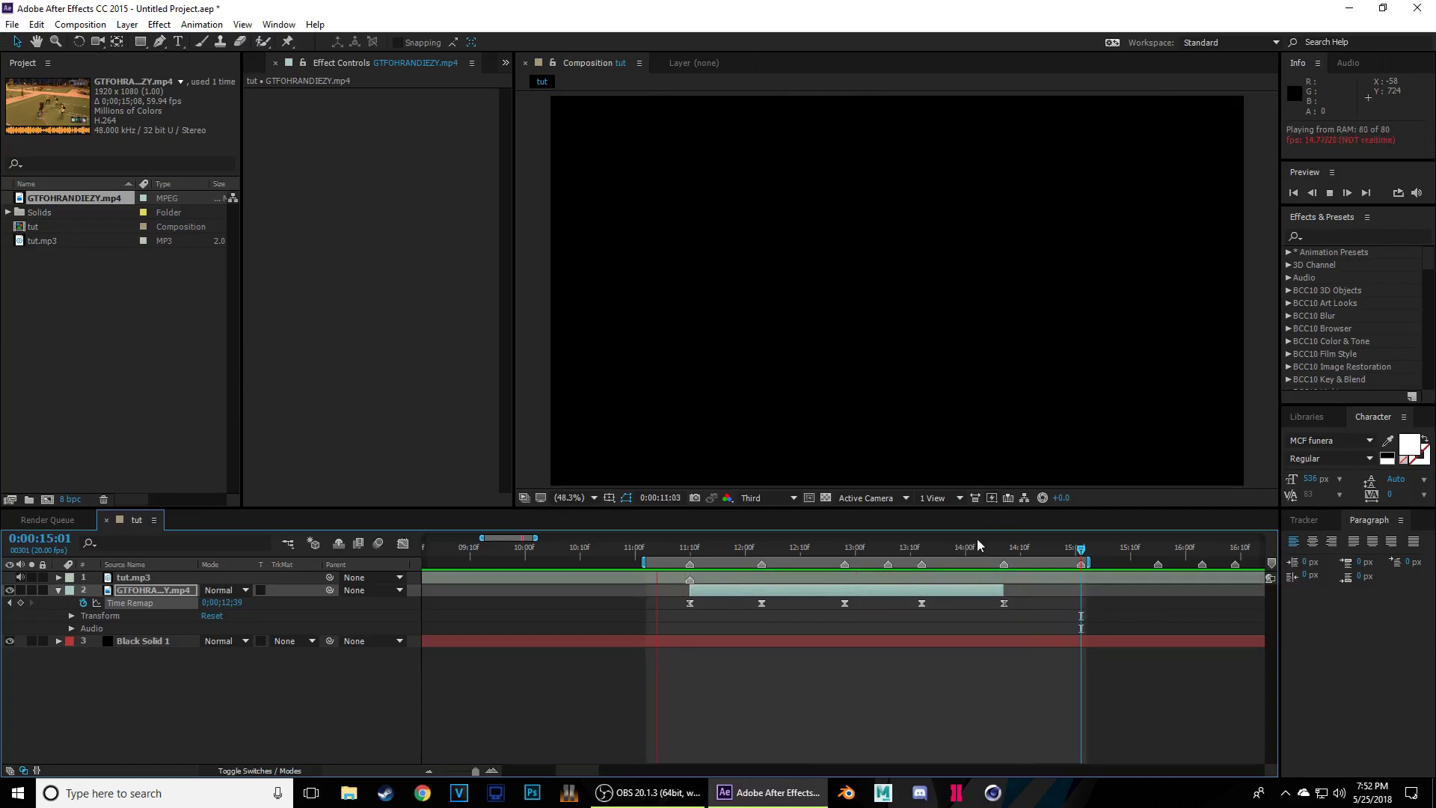
key(space)
key(space)
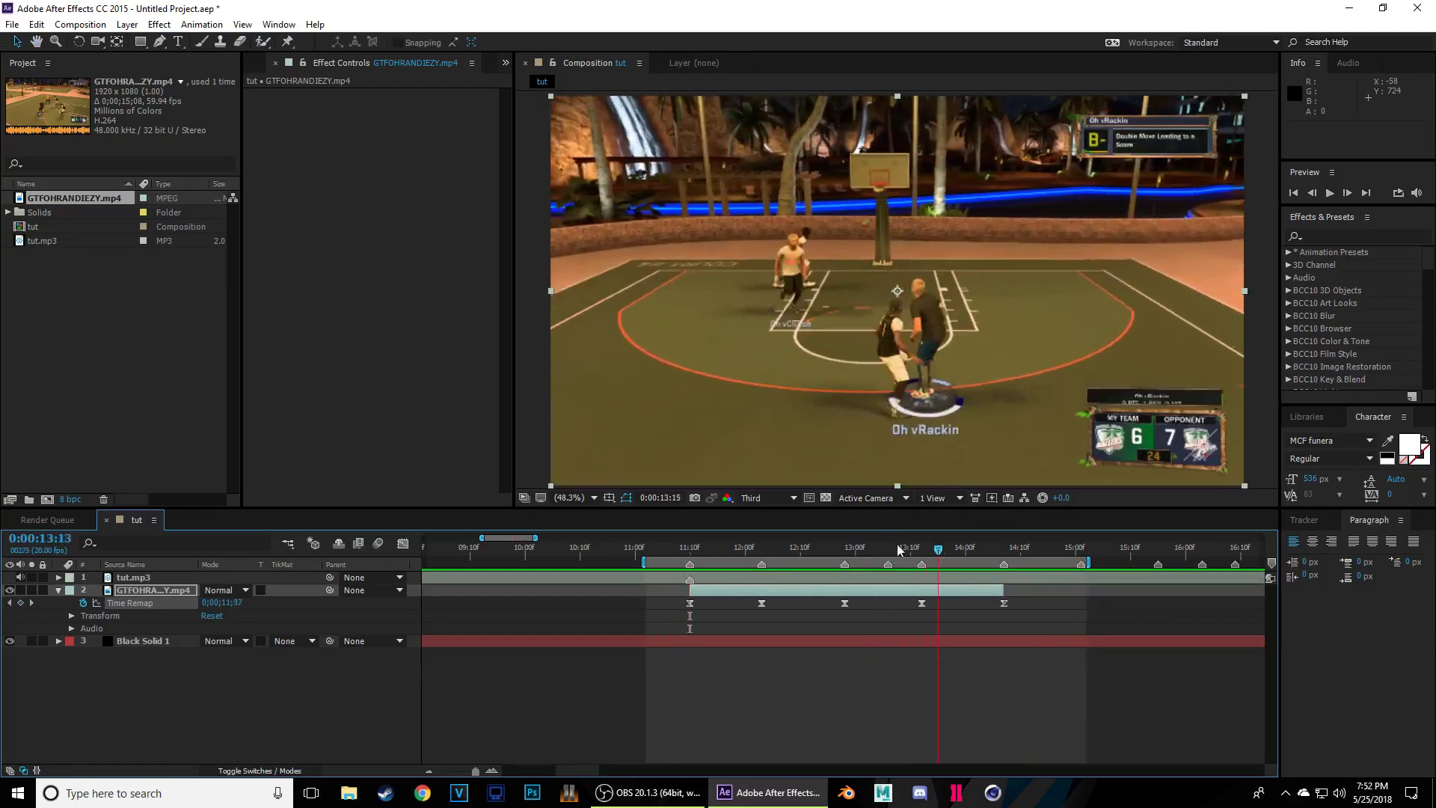
drag(846, 573, 668, 612)
key(space)
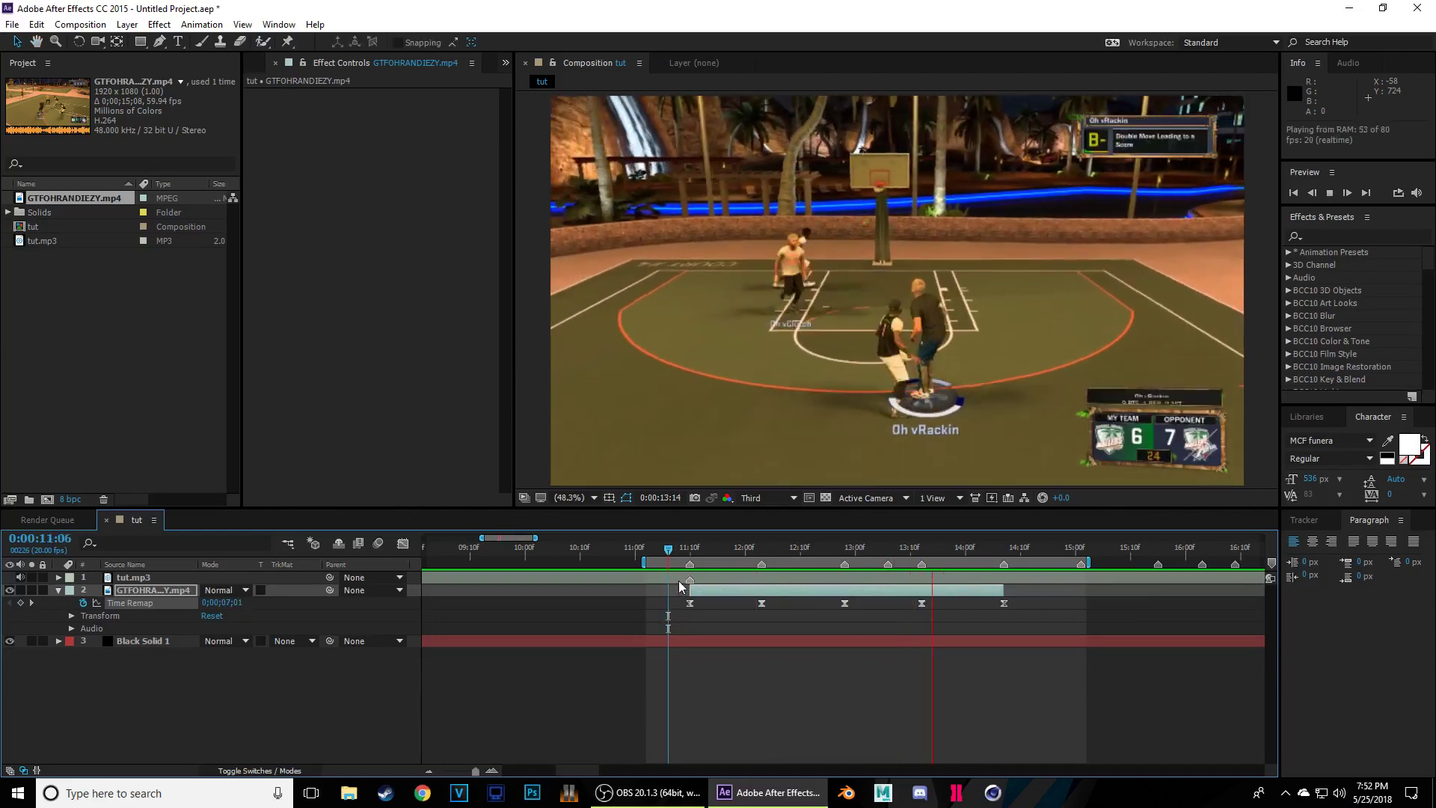
key(space)
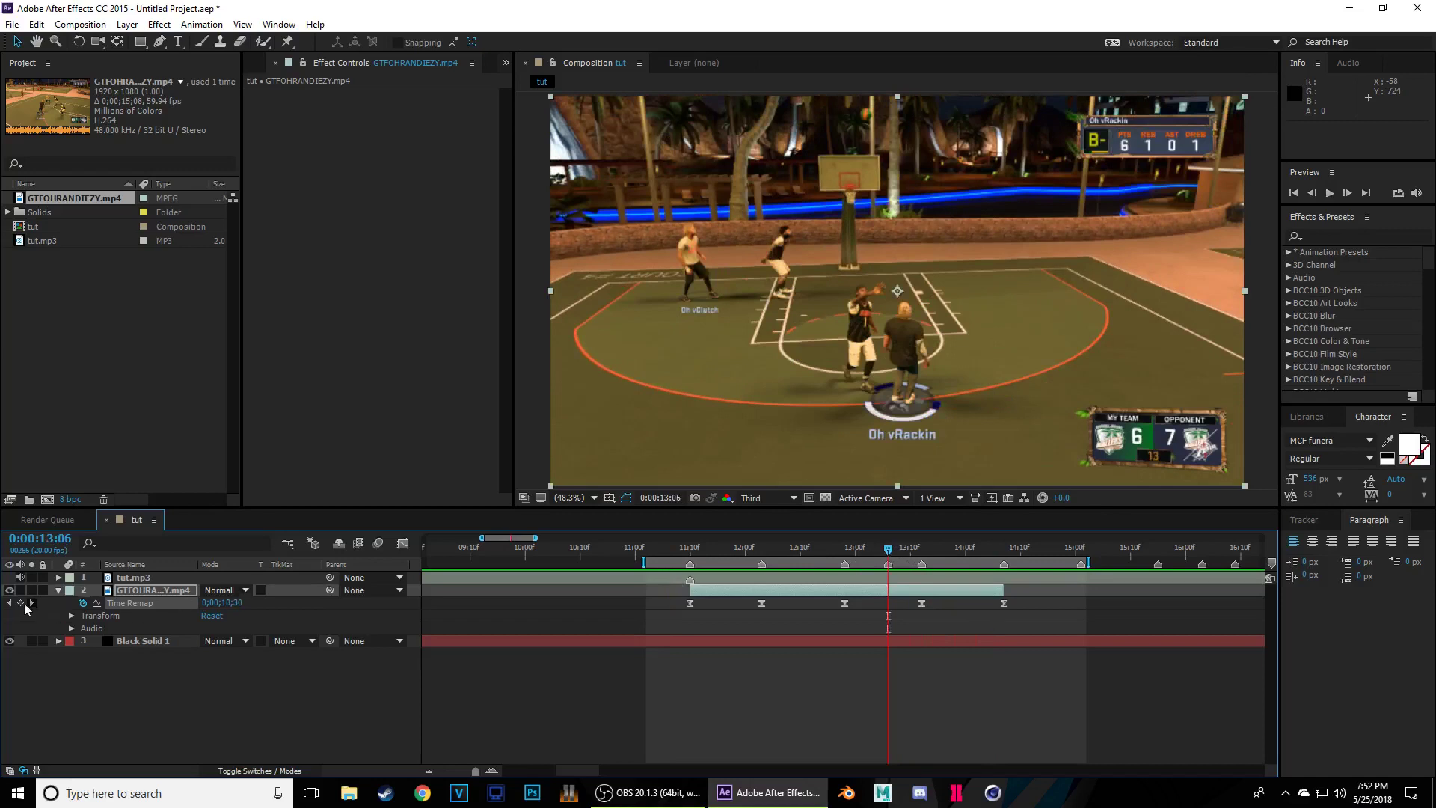
- Add a Time Remap keyframe at the 0:00:13:06 marker, adjust its curve handles in the Graph Editor and replay from 0:00:11:05
click(20, 602)
click(403, 547)
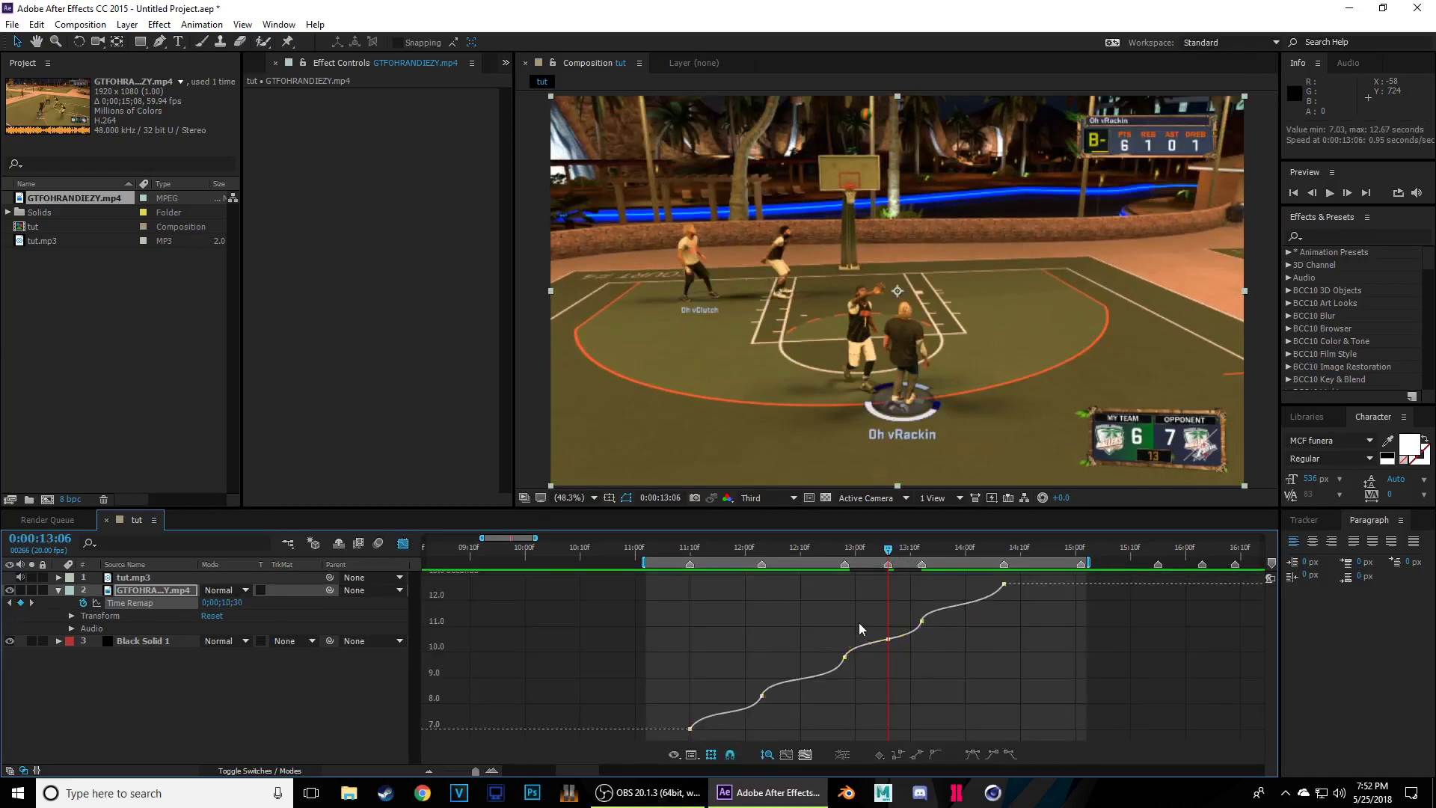
click(888, 639)
drag(869, 644, 895, 638)
click(403, 544)
click(662, 552)
key(space)
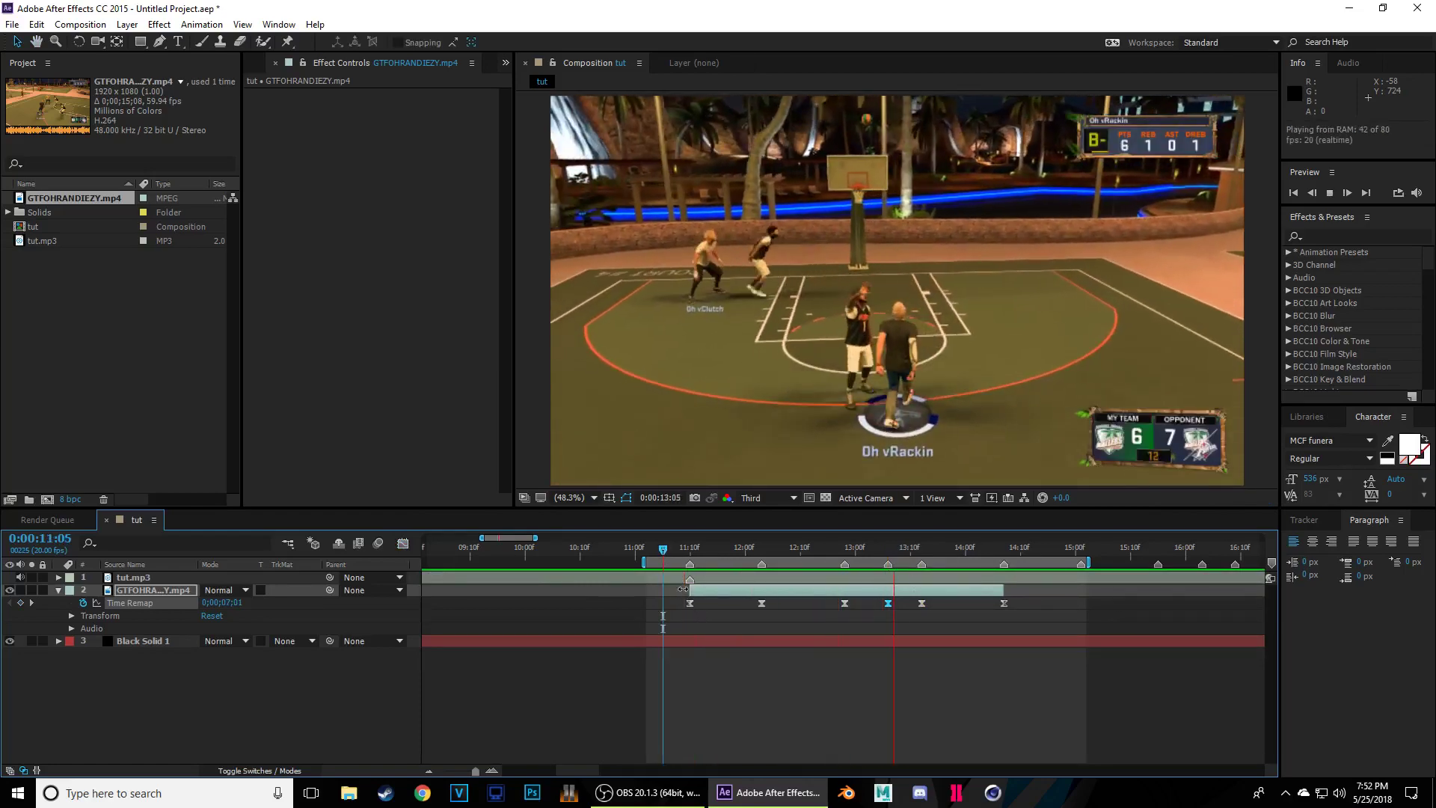
- Stop the preview, scrub through the retimed clip to check its speed changes, and collapse its layer properties
key(space)
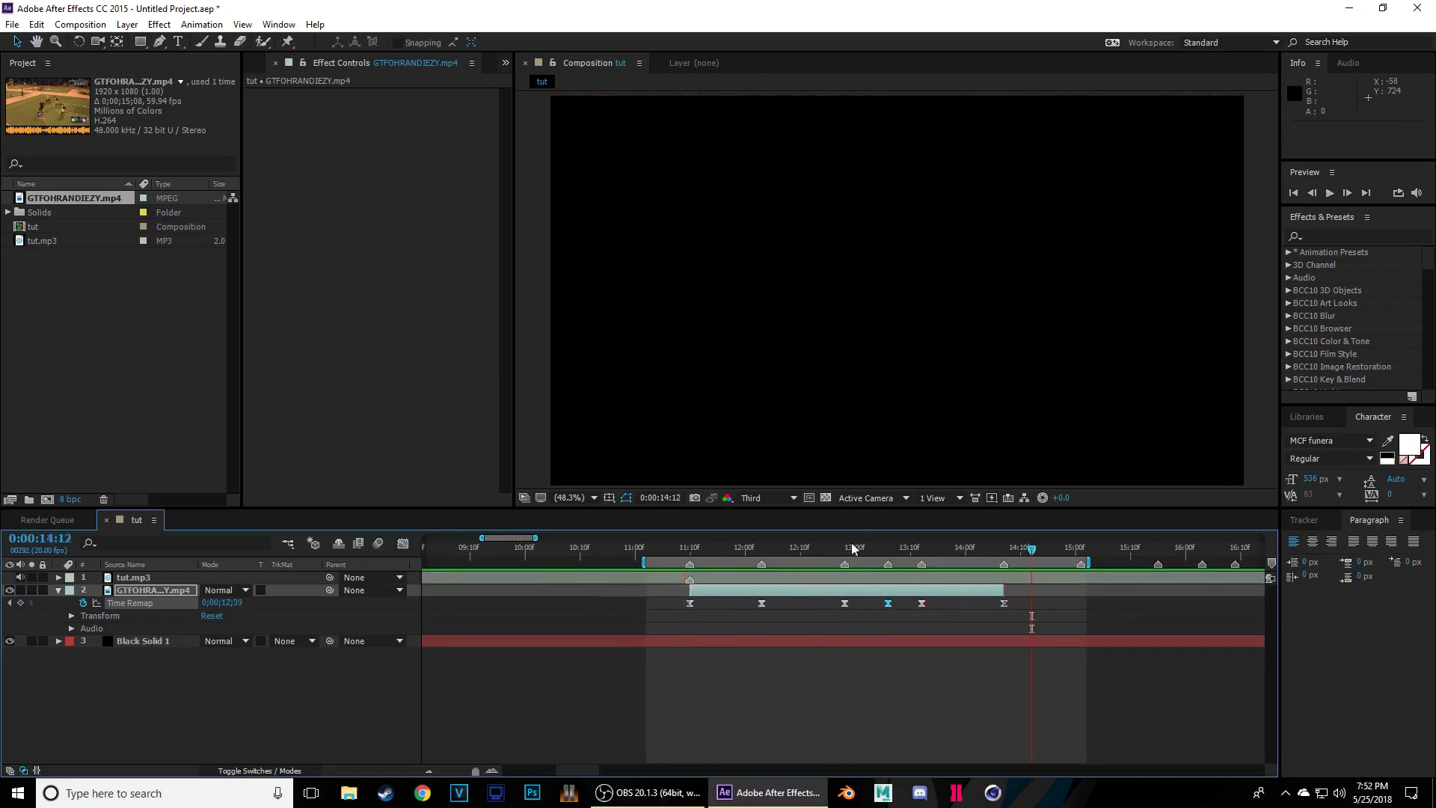
drag(853, 548, 973, 585)
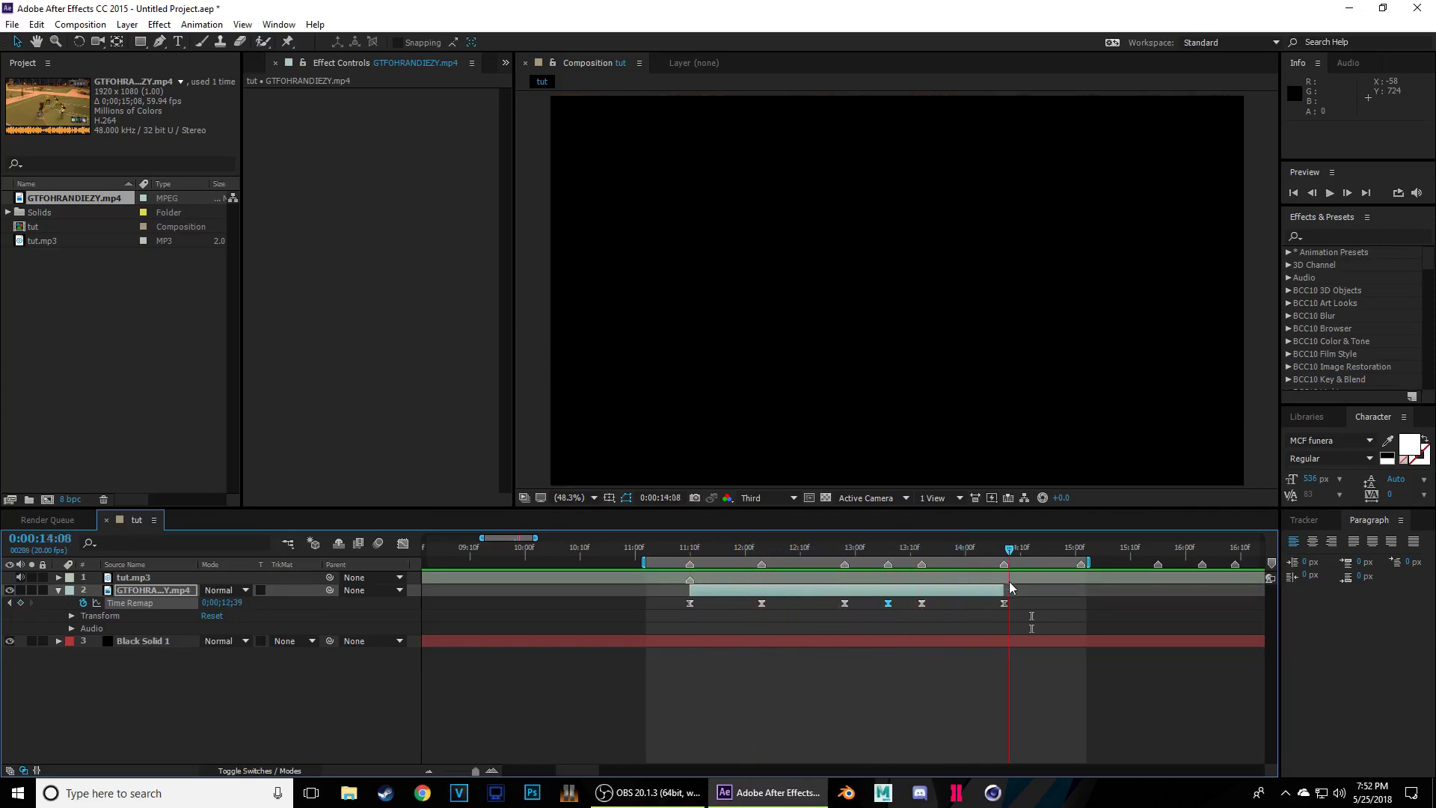
drag(1010, 587, 683, 613)
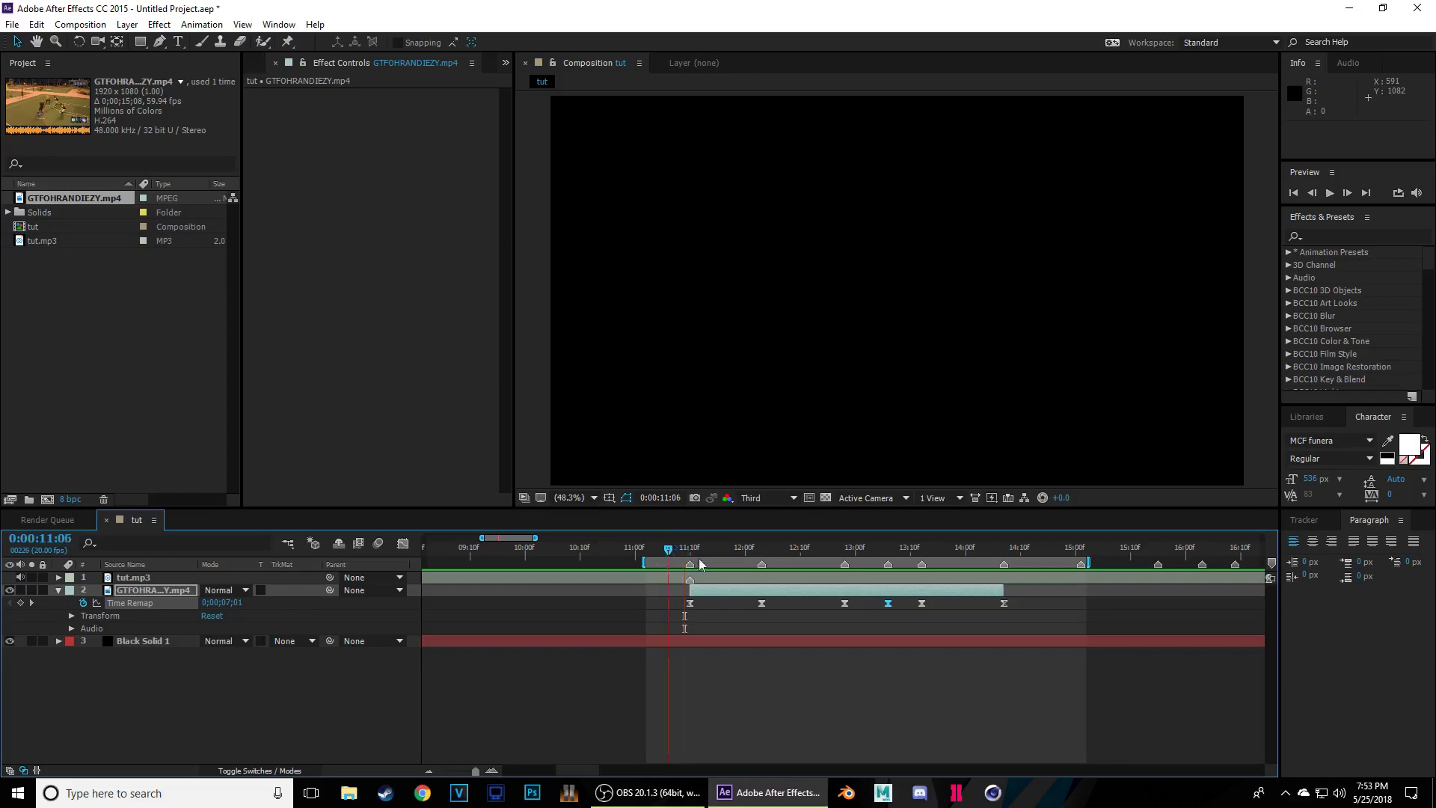
drag(689, 573, 987, 576)
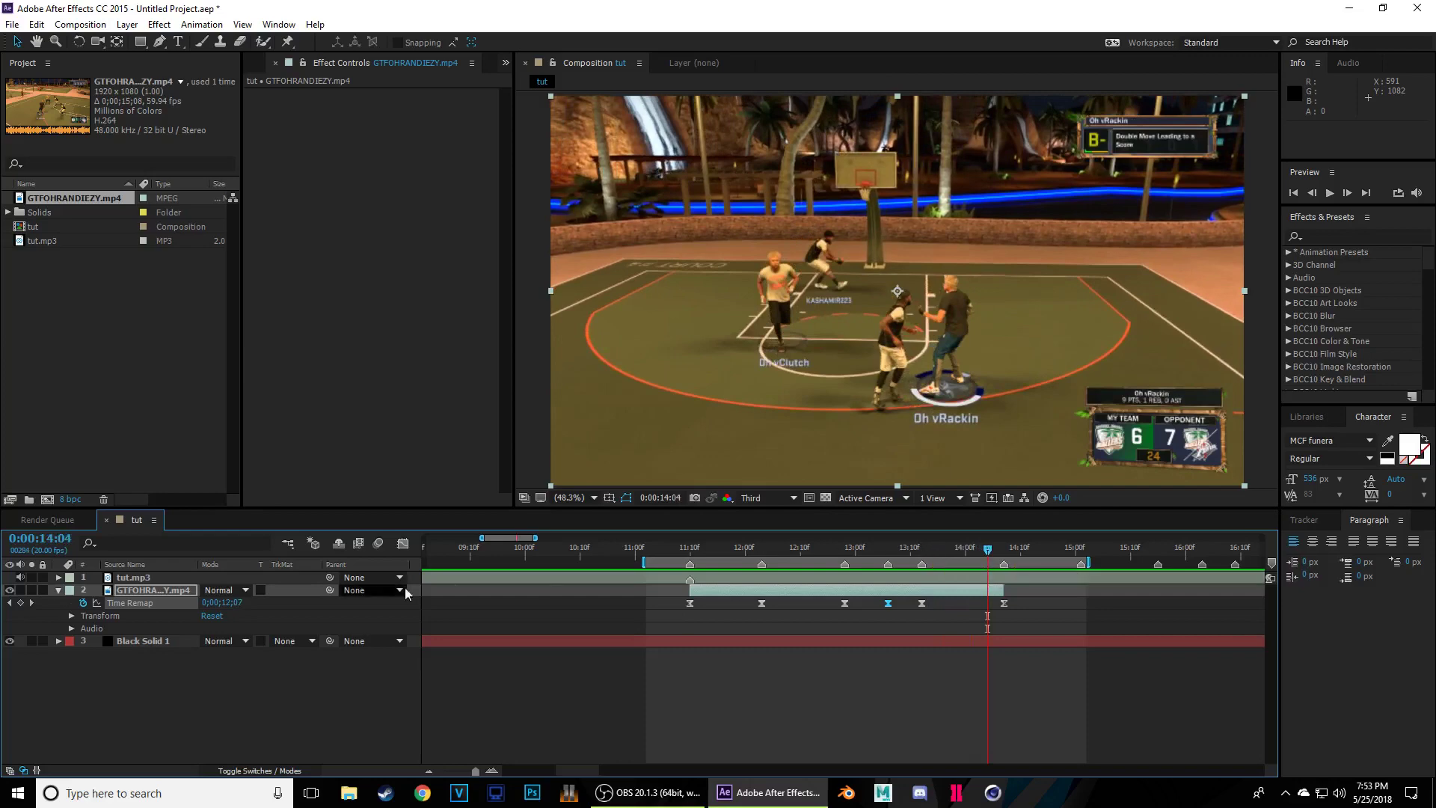
drag(985, 547, 674, 653)
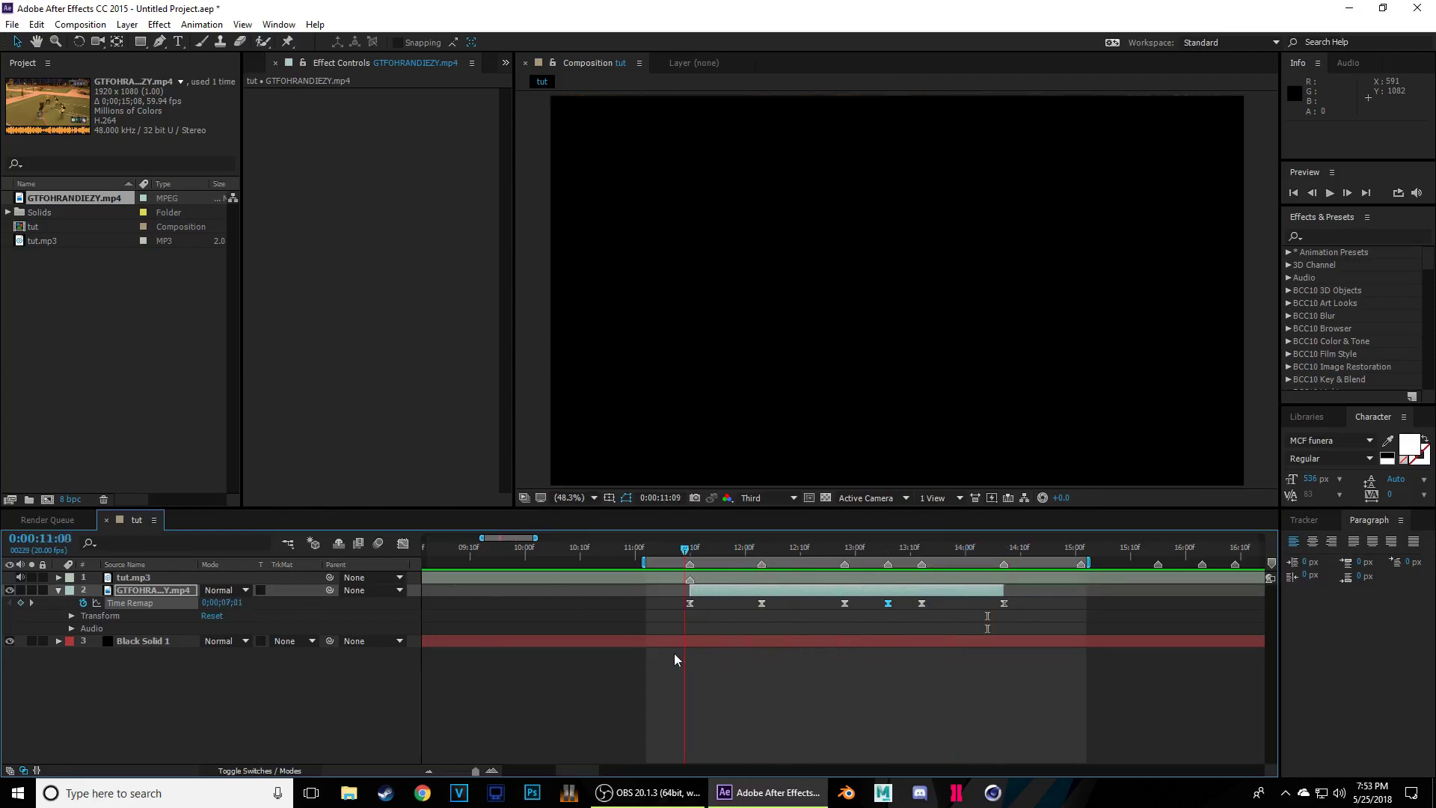
click(59, 591)
drag(692, 557, 821, 608)
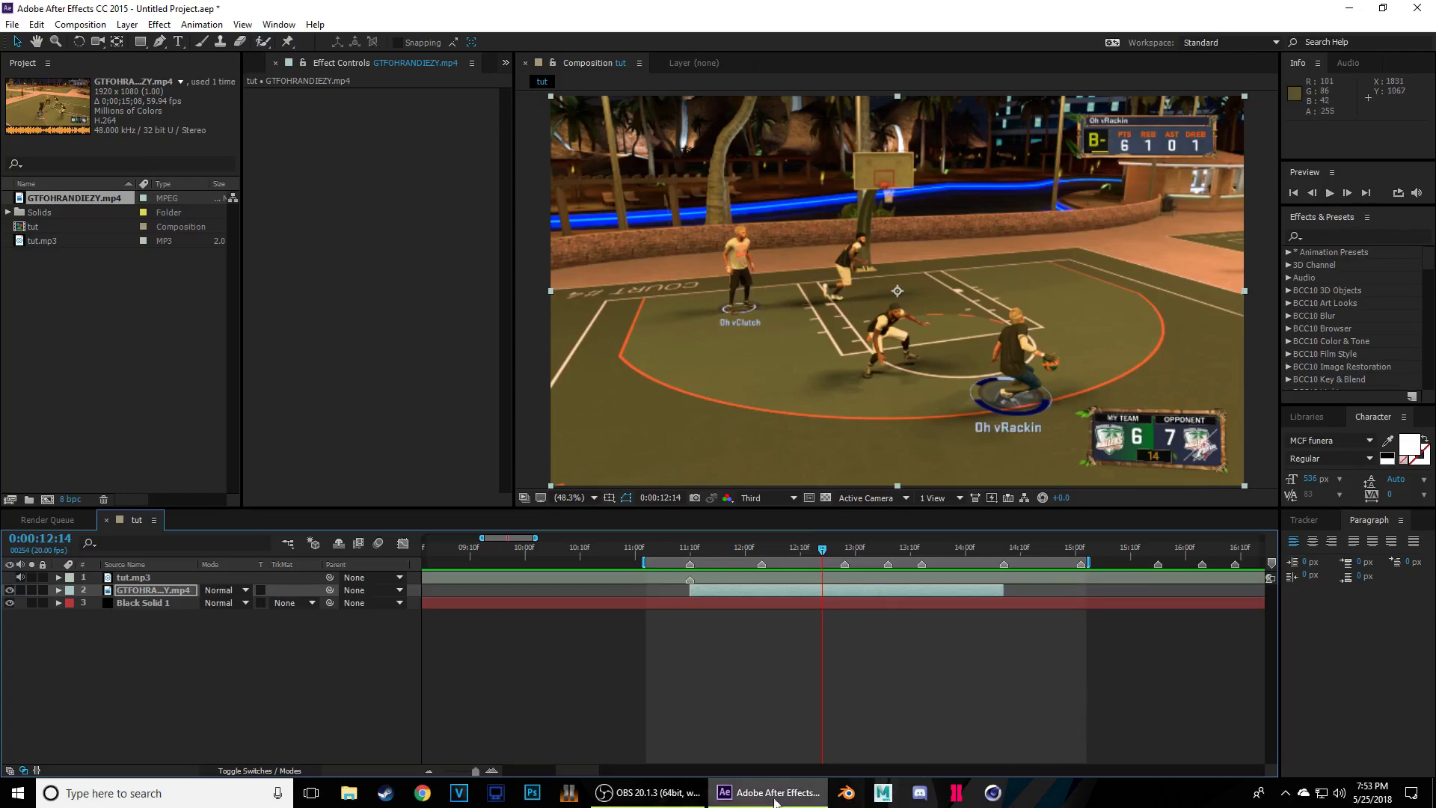
click(648, 792)
click(1260, 611)
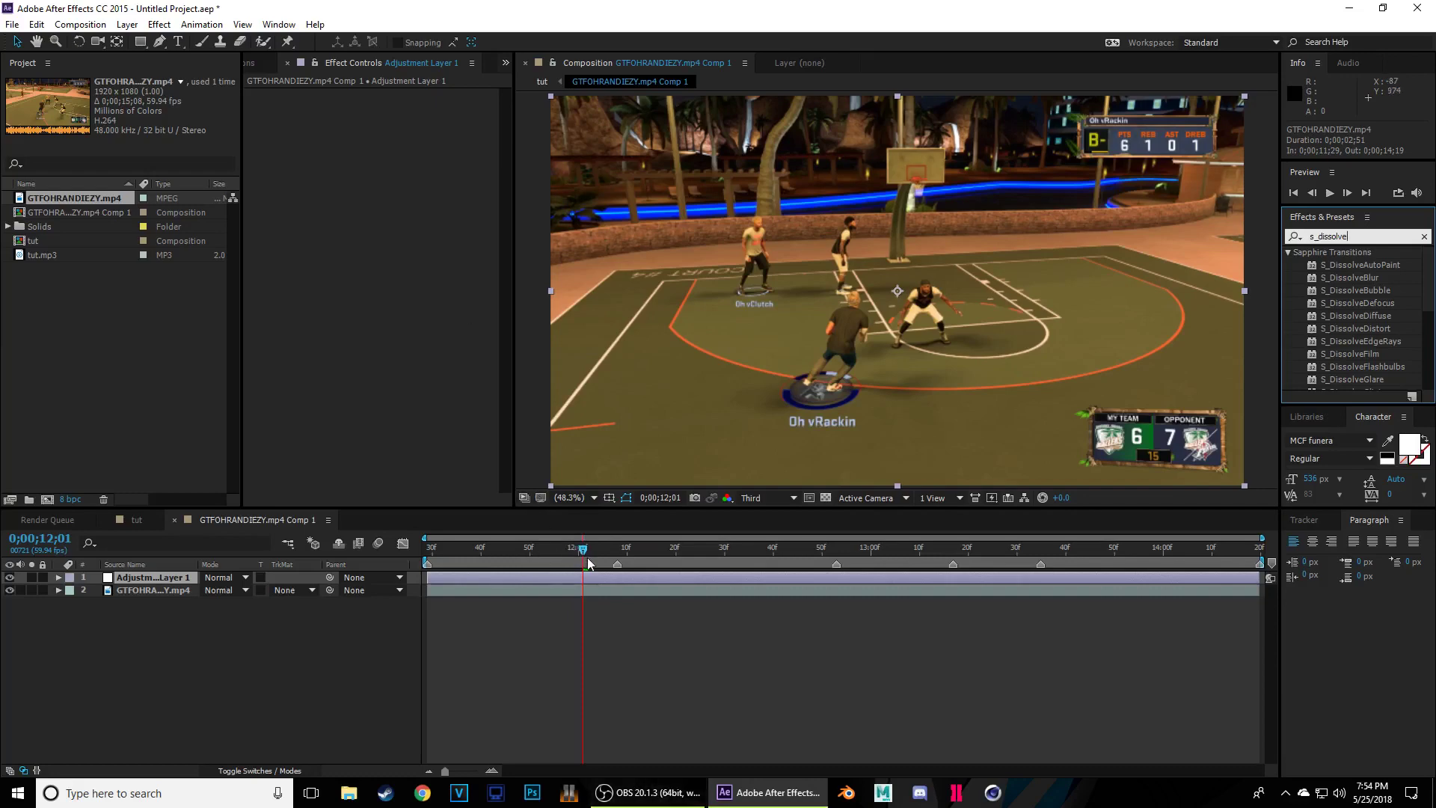
- Scrub and preview the precomposed clip, returning to its start at 0;00;11;29
drag(585, 553, 560, 583)
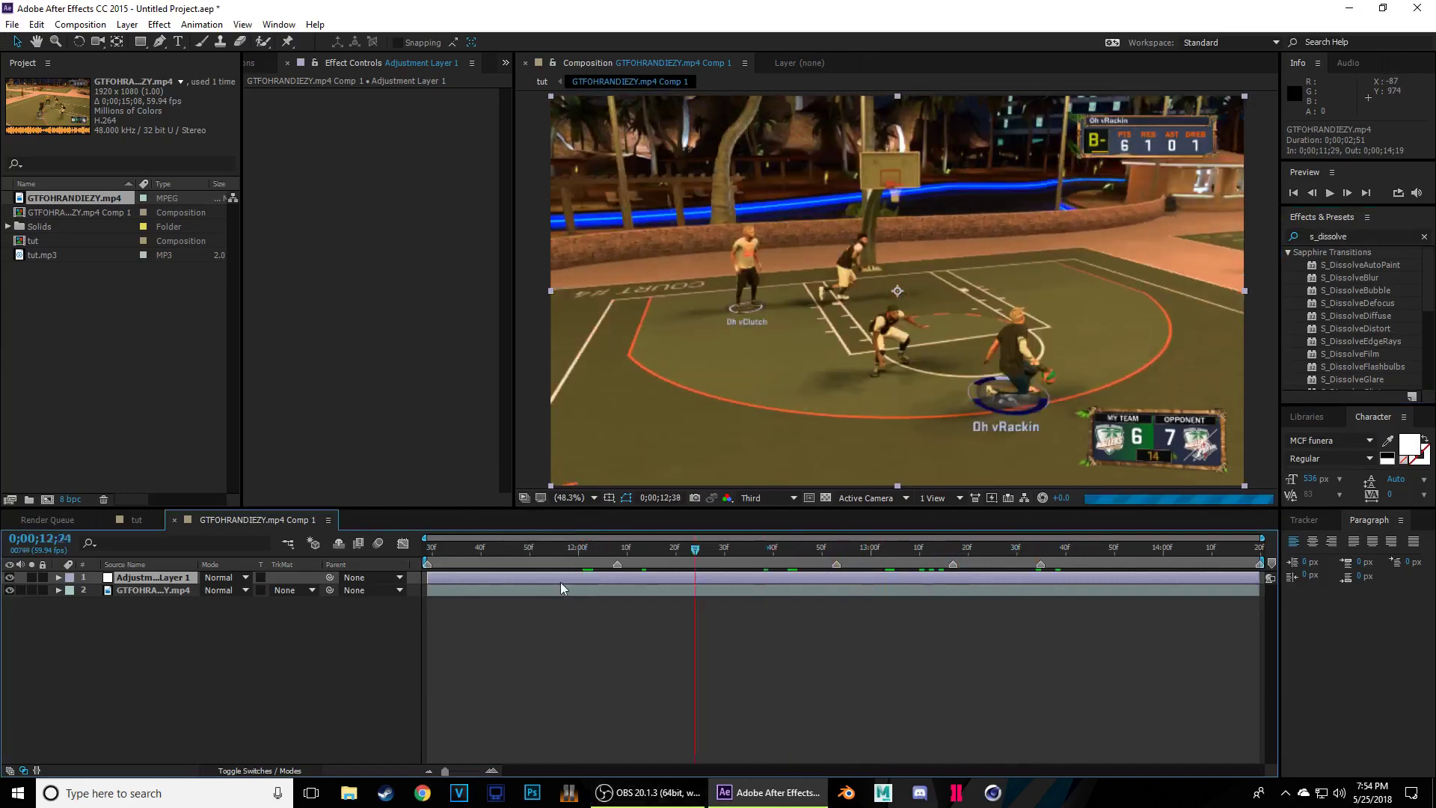
key(space)
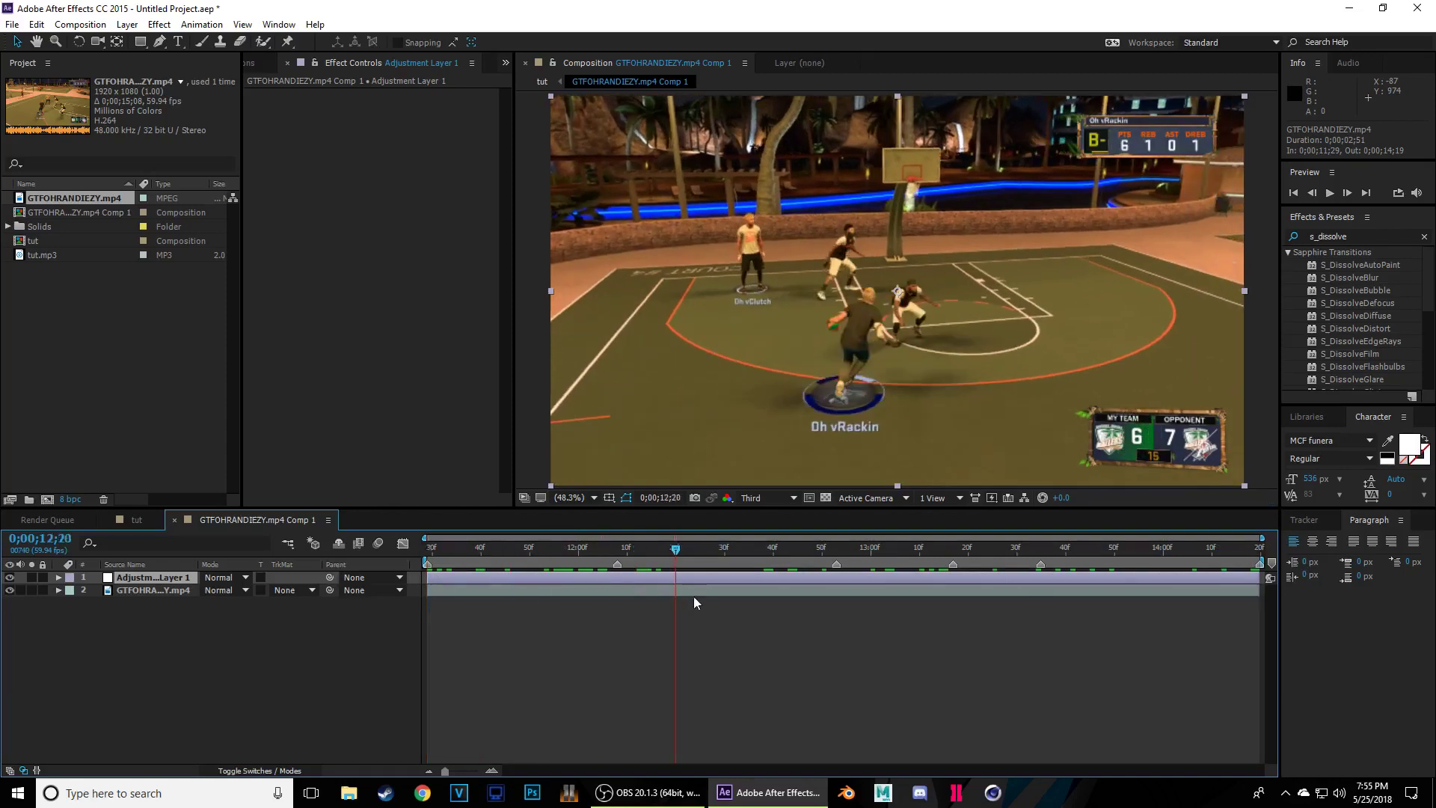
click(721, 545)
drag(720, 532, 361, 564)
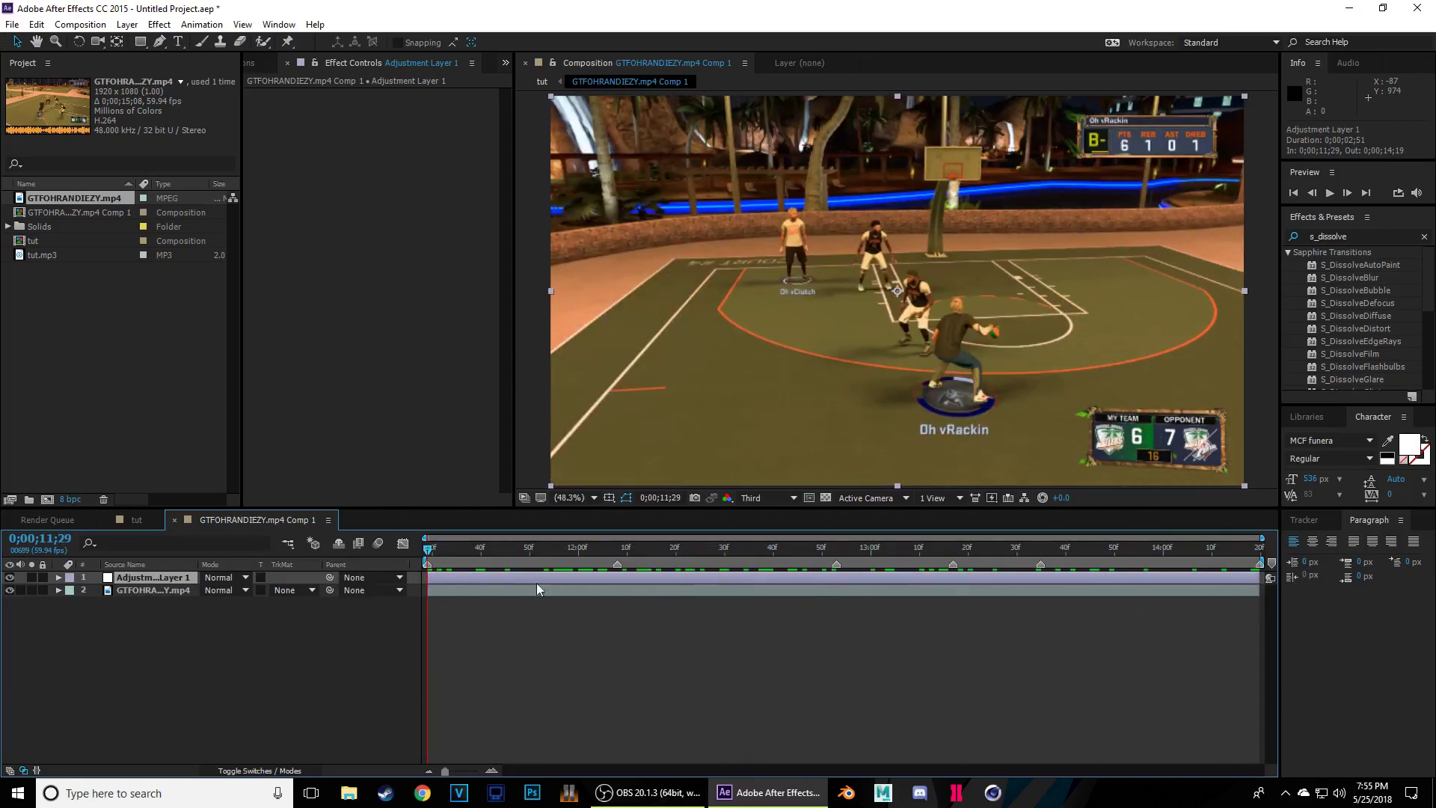
key(space)
- Apply S_DissolveShake to Adjustment Layer 1 with Dissolve Percent 21%, Frequency 8.90 and Amplitude keyframed from 4.930 down to 0
scroll(1358, 334, down, 4)
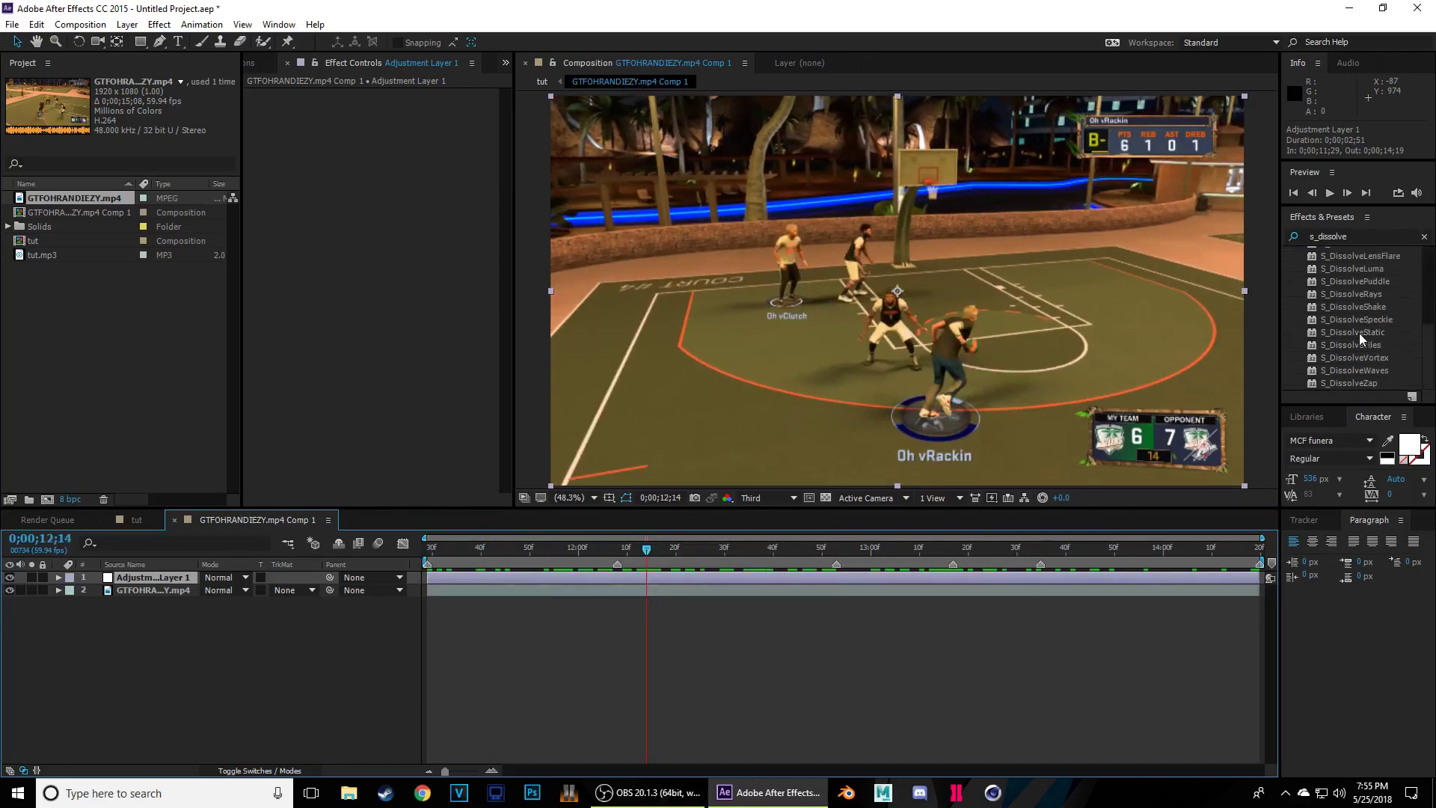
drag(1357, 307, 153, 578)
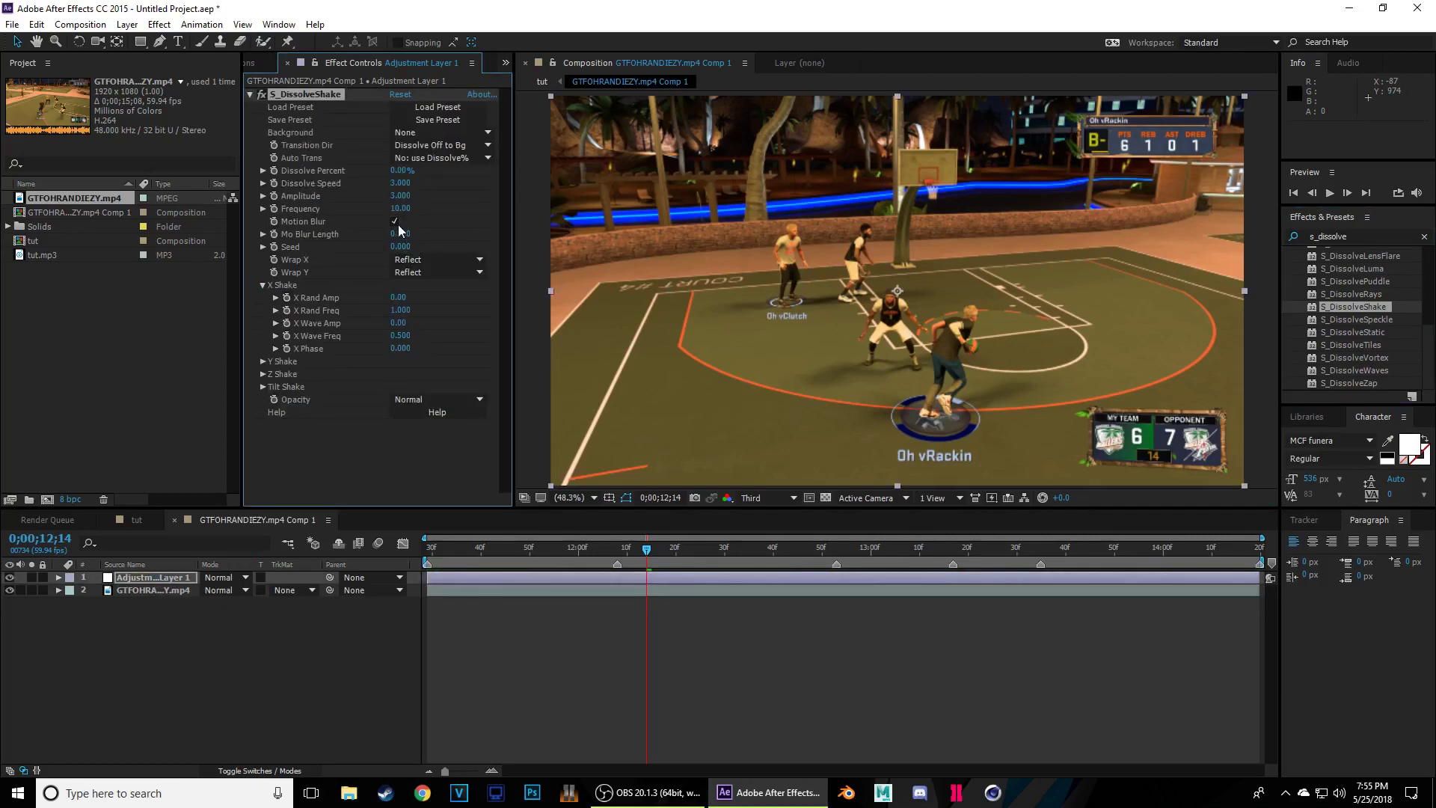
drag(400, 171, 419, 170)
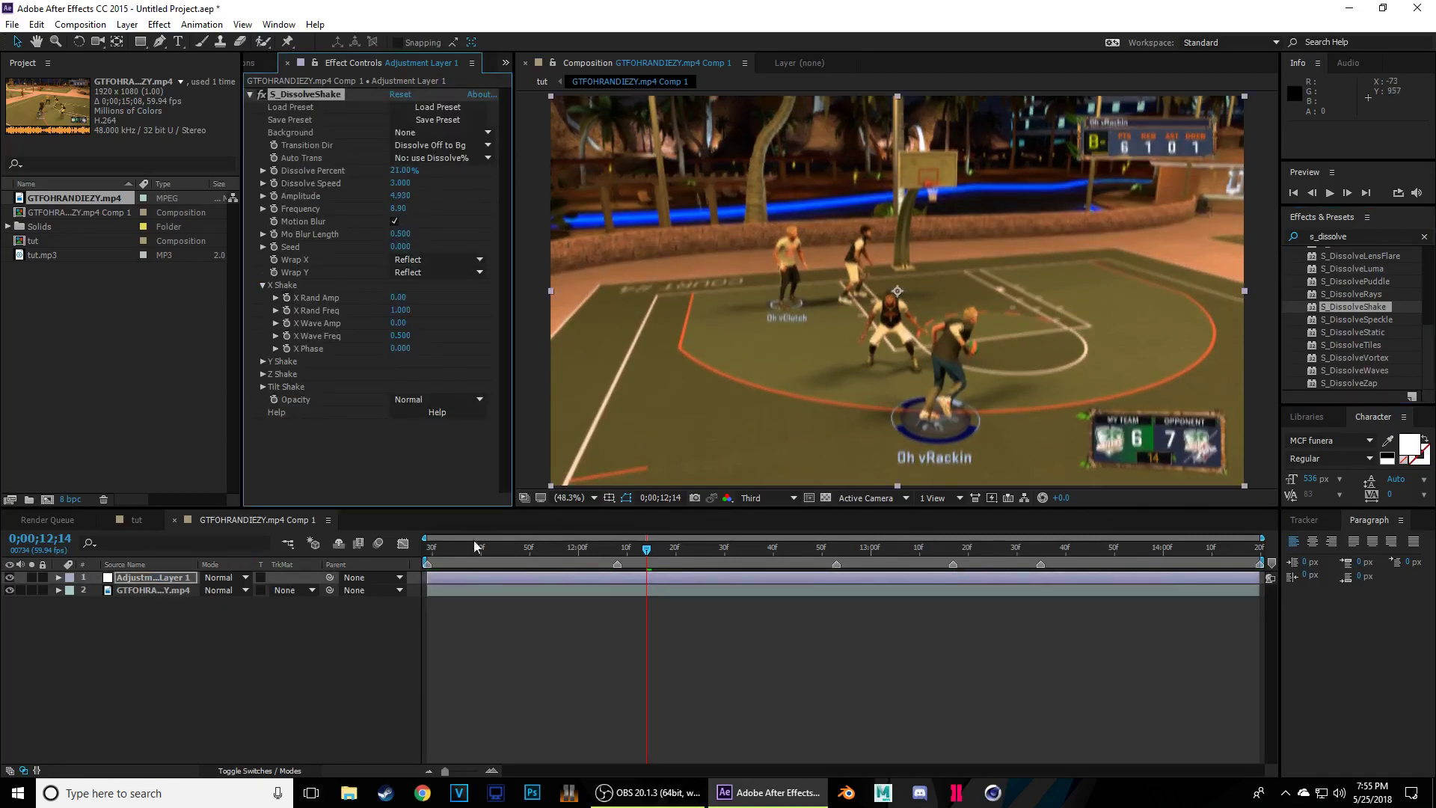
drag(473, 547, 426, 547)
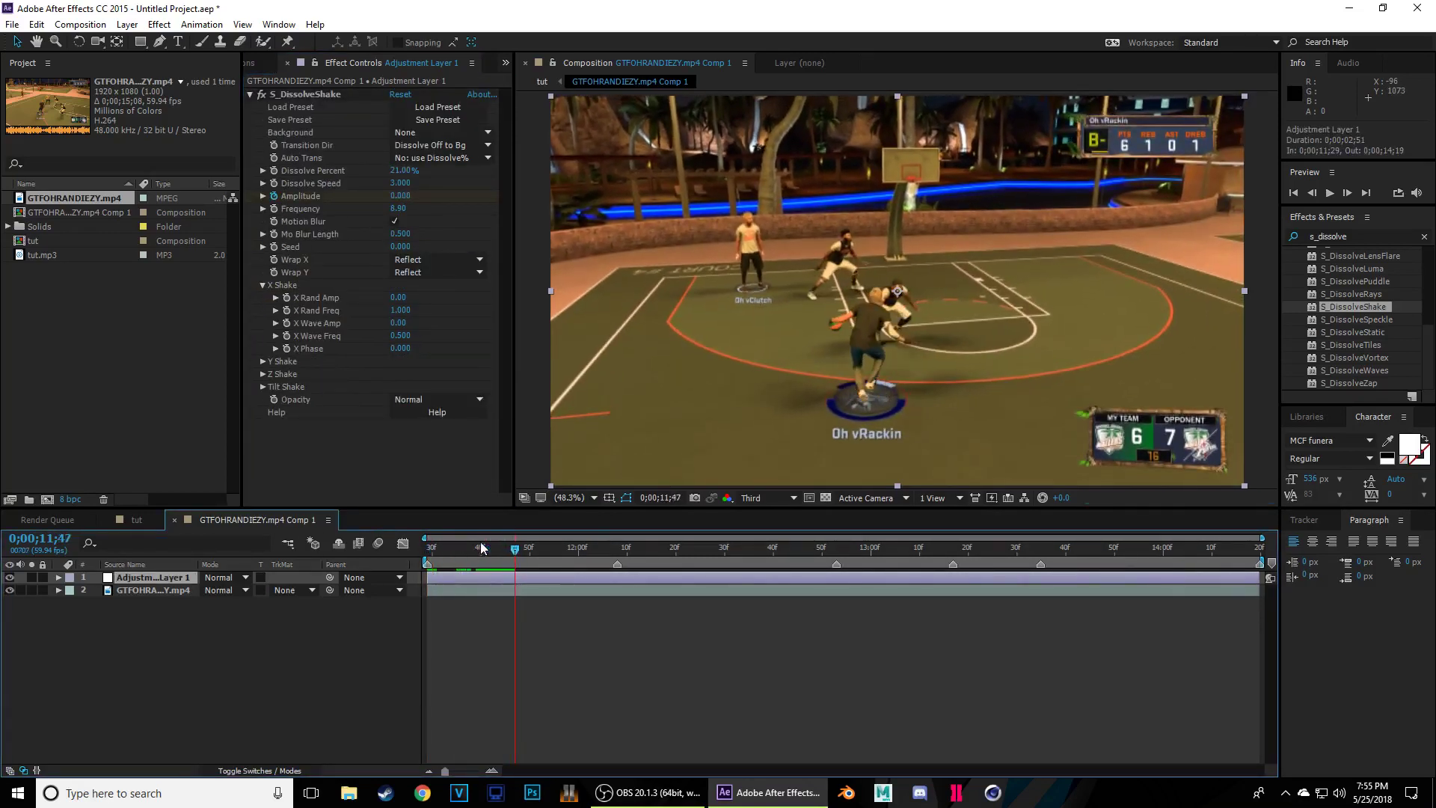
- Trim the shake adjustment layer to 16 frames, make four duplicates, and start one copy at the 0;00;12;08 marker
click(496, 581)
key(ctrl+d)
key(ctrl+d)
key(ctrl+d)
key(ctrl+d)
drag(468, 615, 659, 615)
click(618, 552)
key([)
- Move the three remaining shake copies to start at the 0;00;12;53 marker, the 0;00;13;17 marker and the marker after it
drag(450, 603, 860, 590)
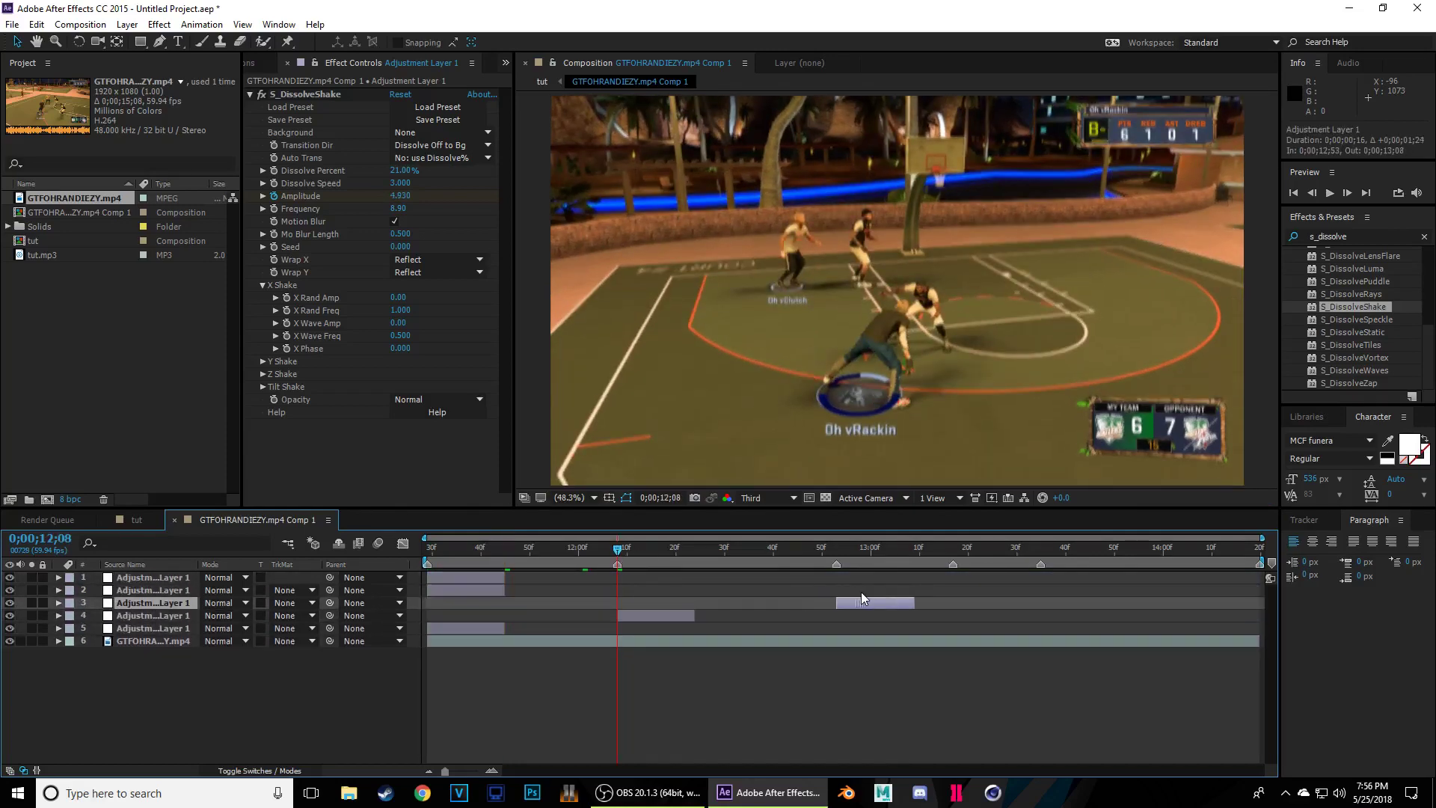
click(836, 554)
drag(464, 588, 974, 576)
click(953, 550)
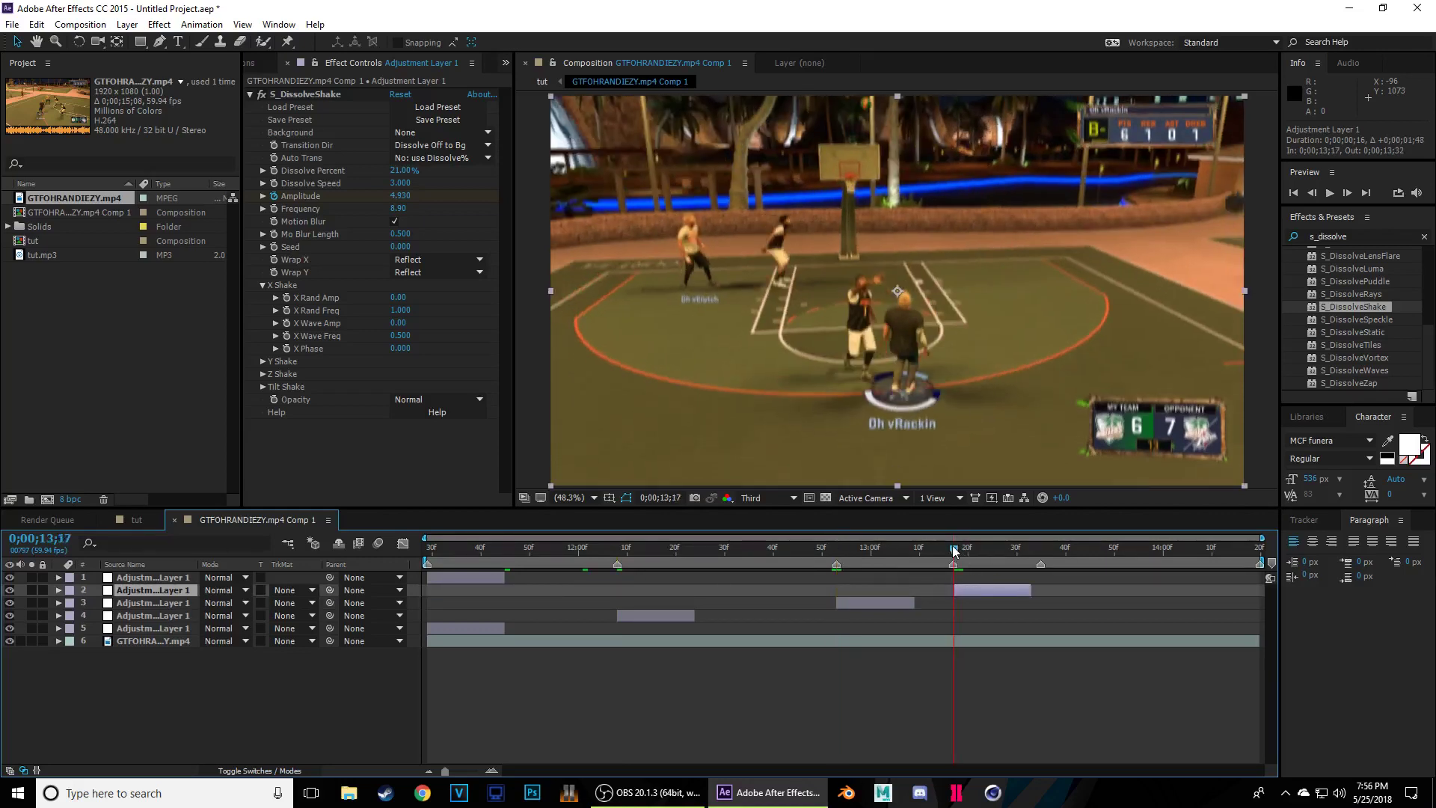
drag(474, 580, 1083, 562)
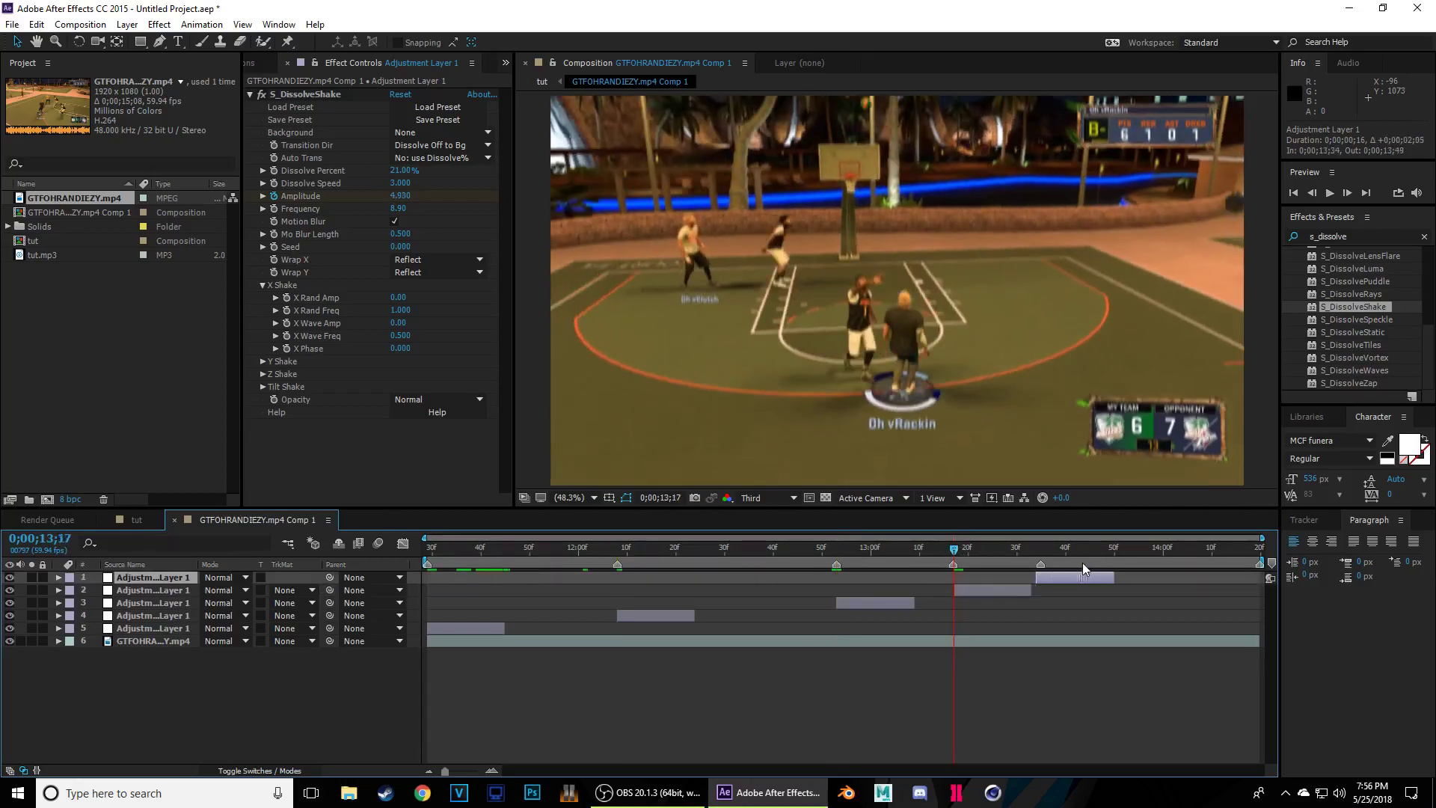
click(1023, 547)
- Preview the precomp from 0;00;11;29 to check the shakes at each marker
key(space)
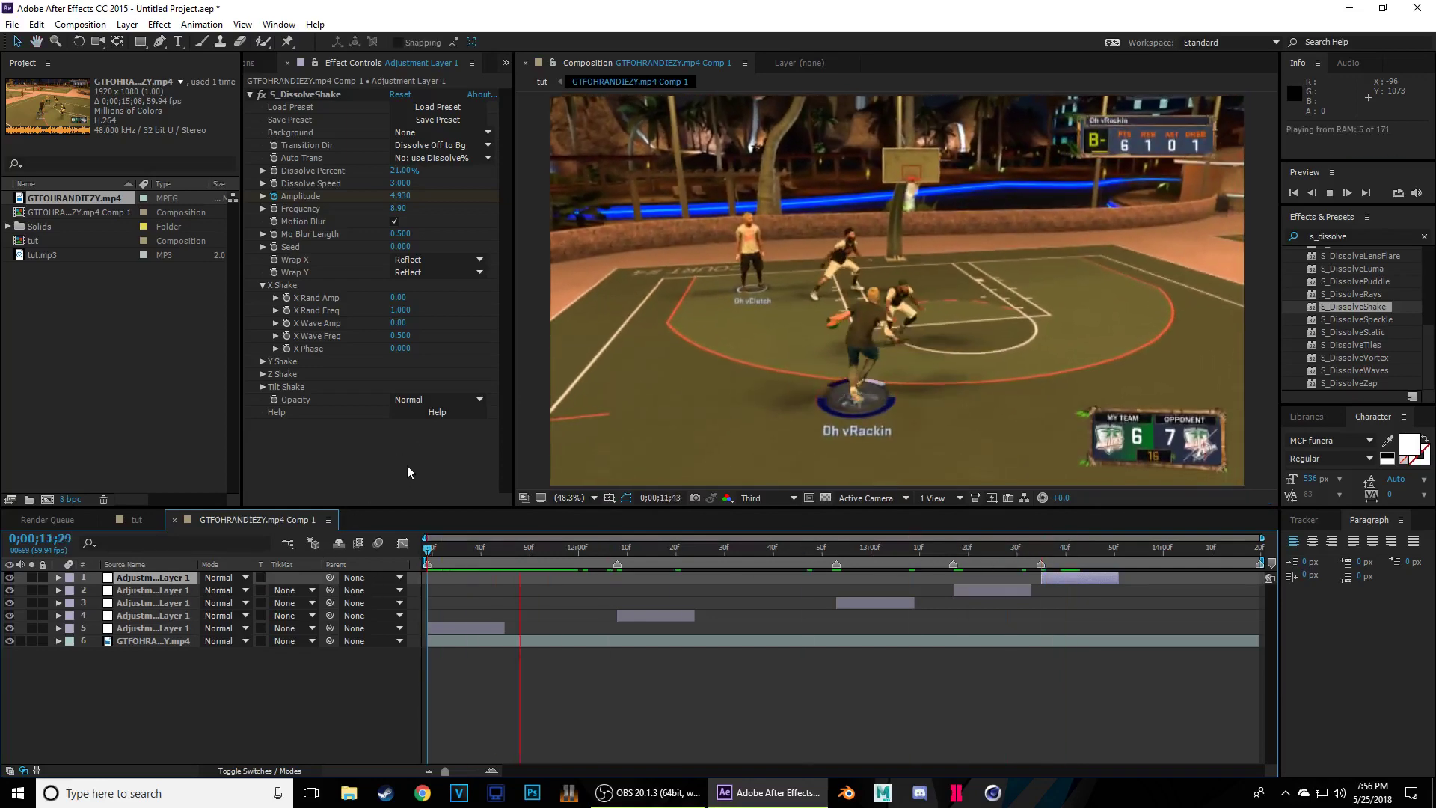
key(space)
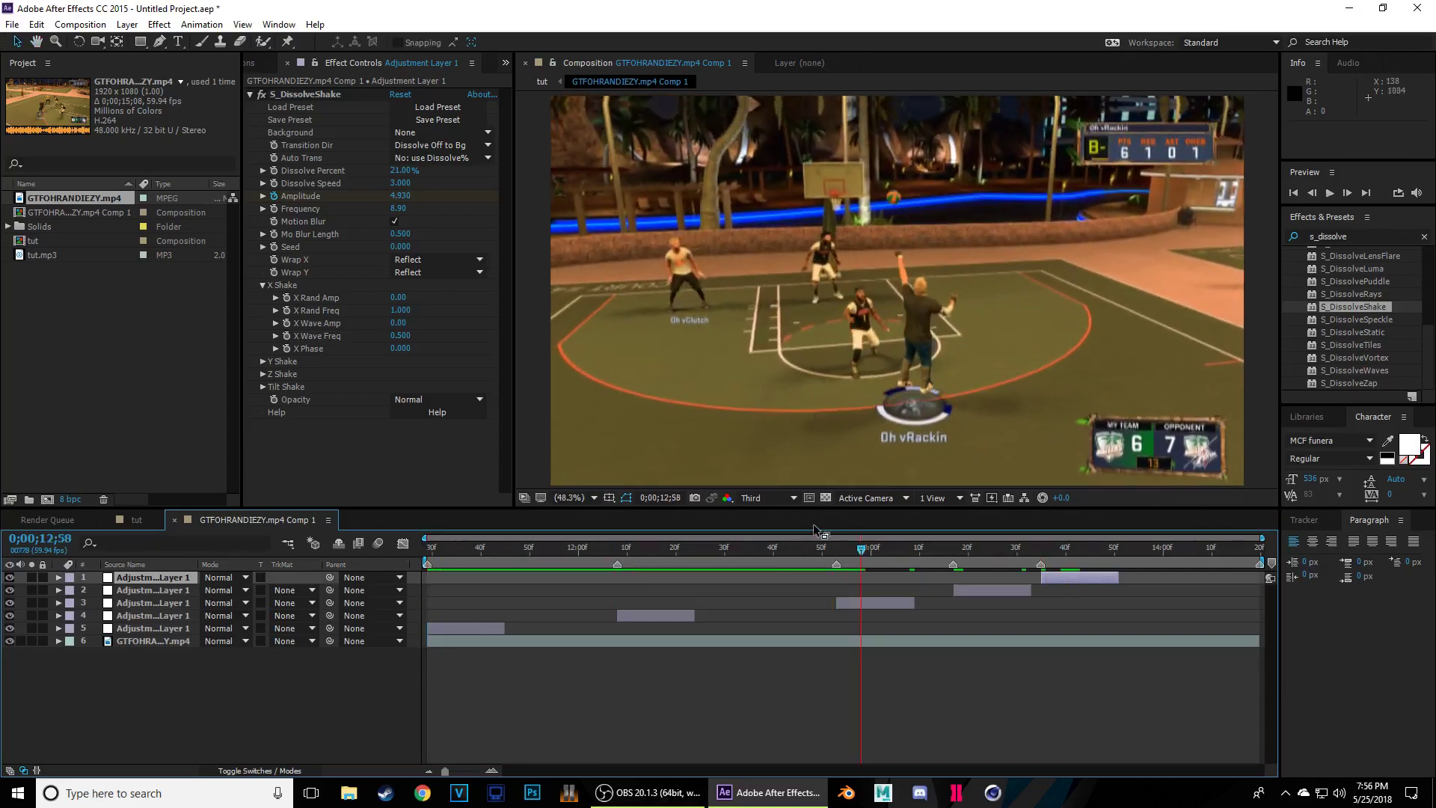
key(space)
key(space)
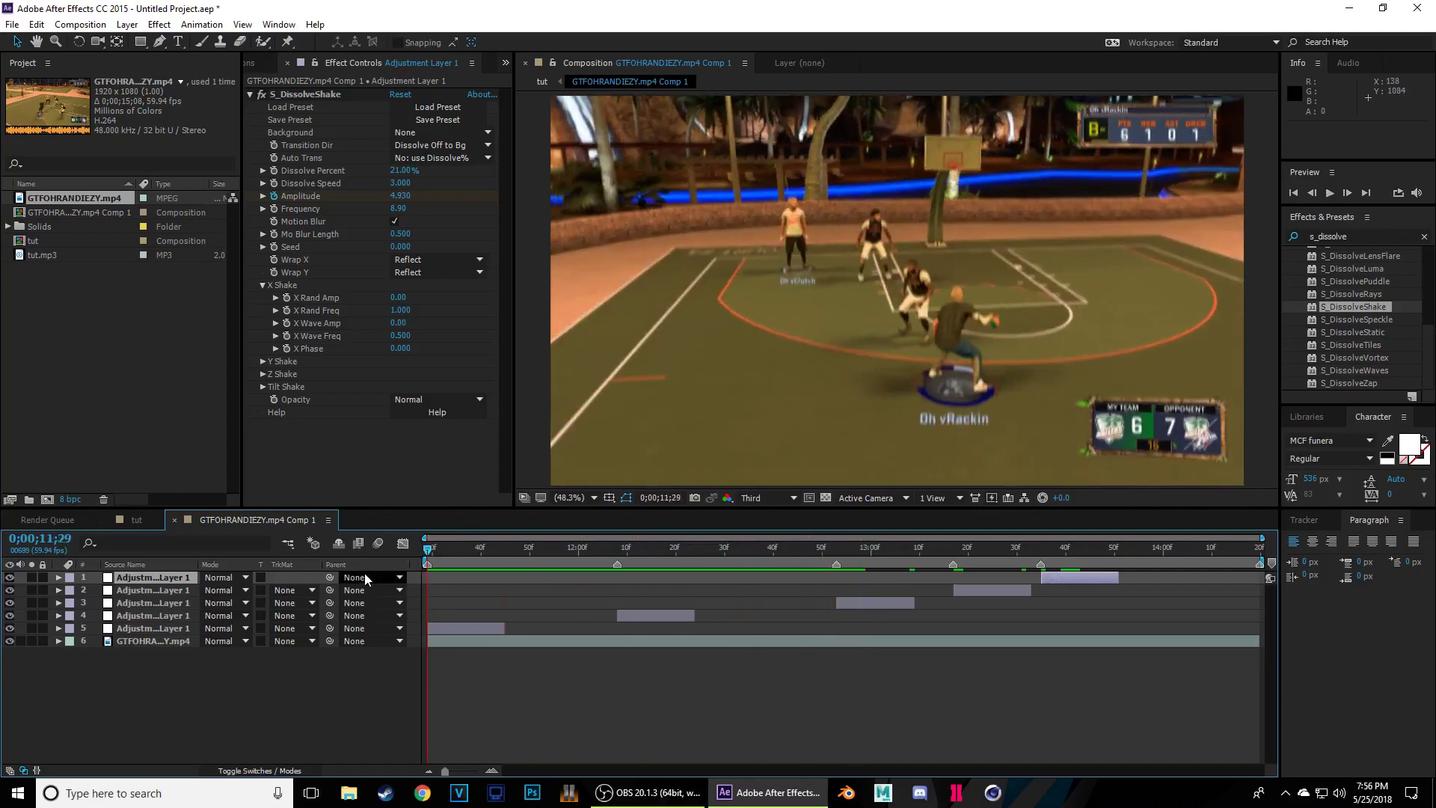
key(space)
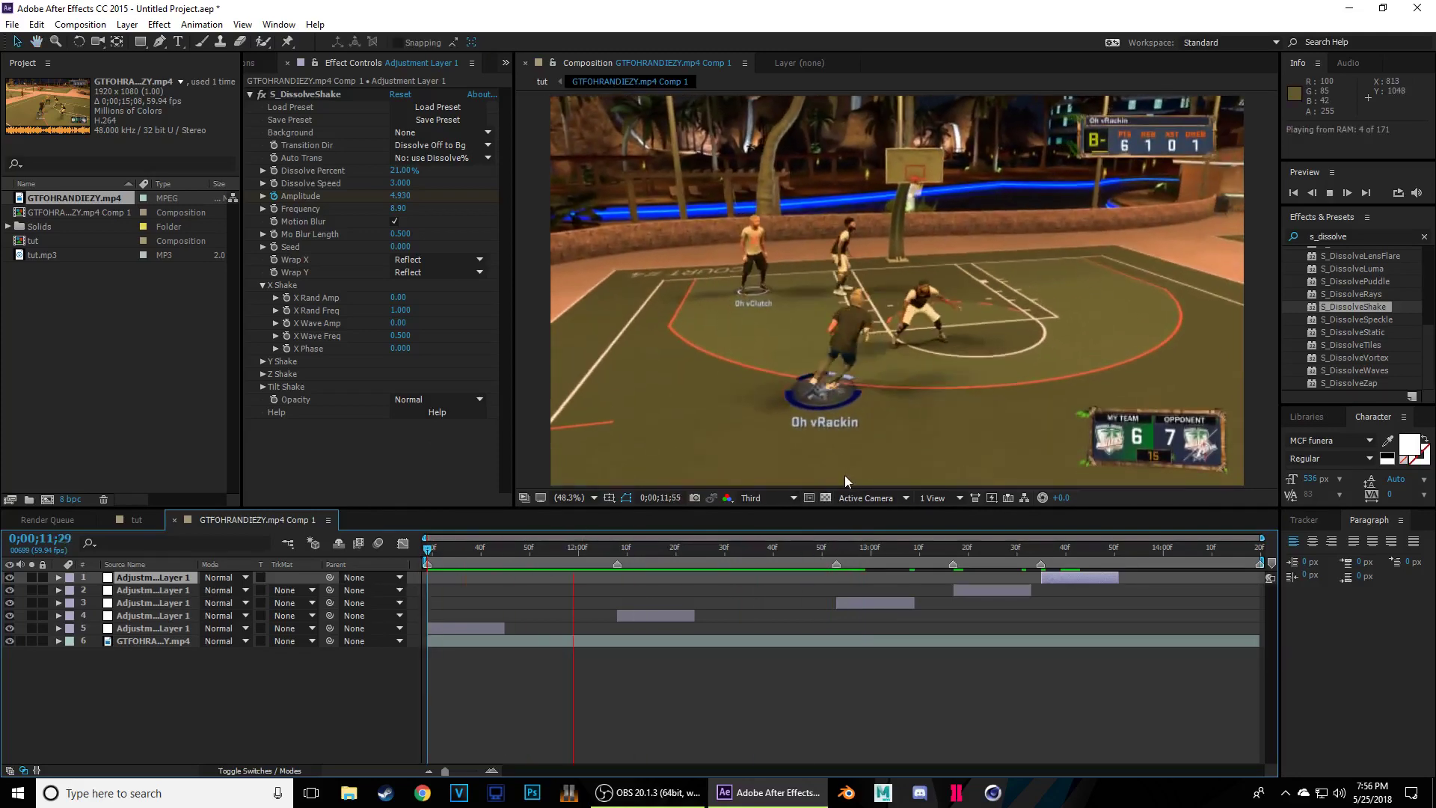
key(space)
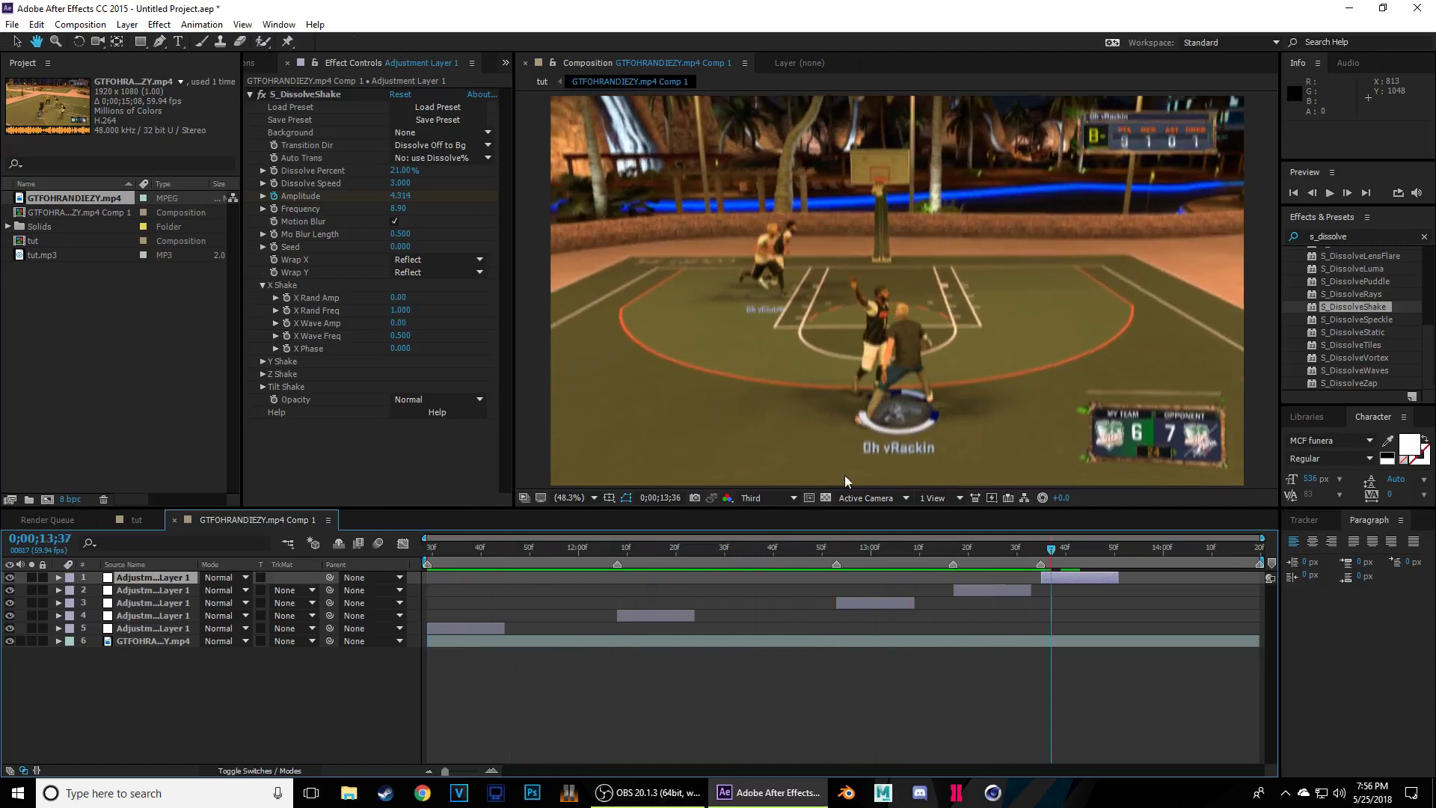
- Set the frame rate of GTFOHRANDIEZY.mp4 Comp 1 to 20 frames per second
click(80, 24)
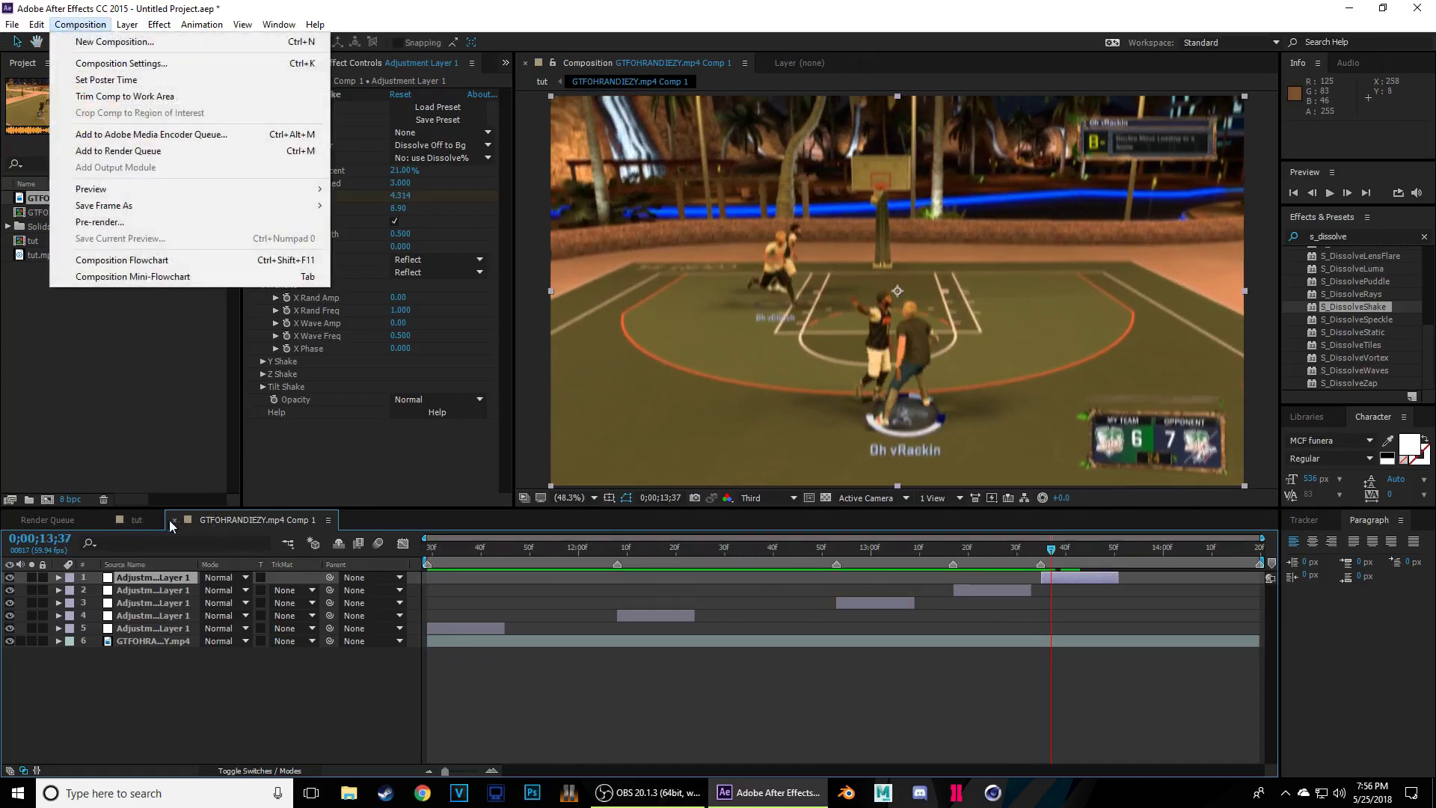
click(225, 516)
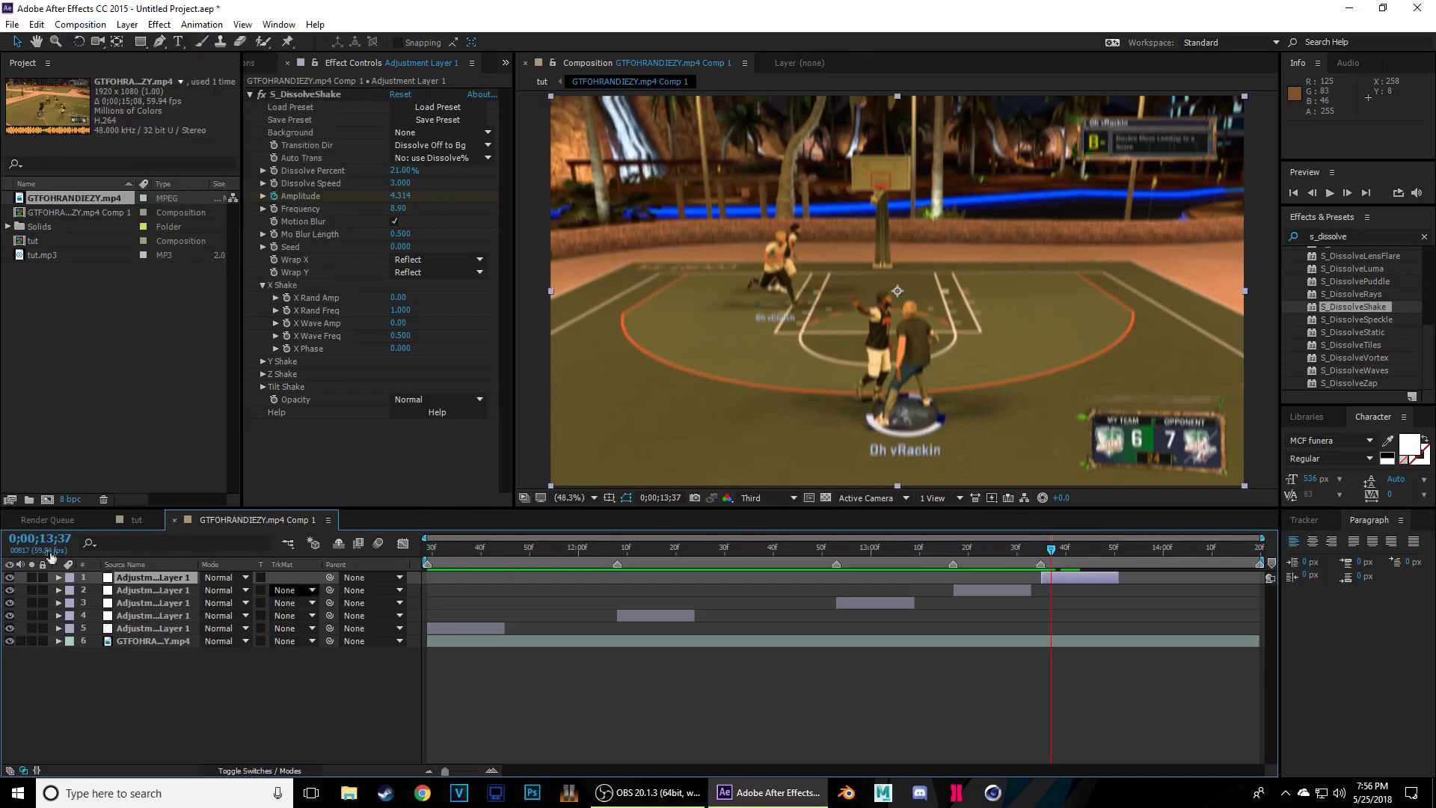
click(134, 519)
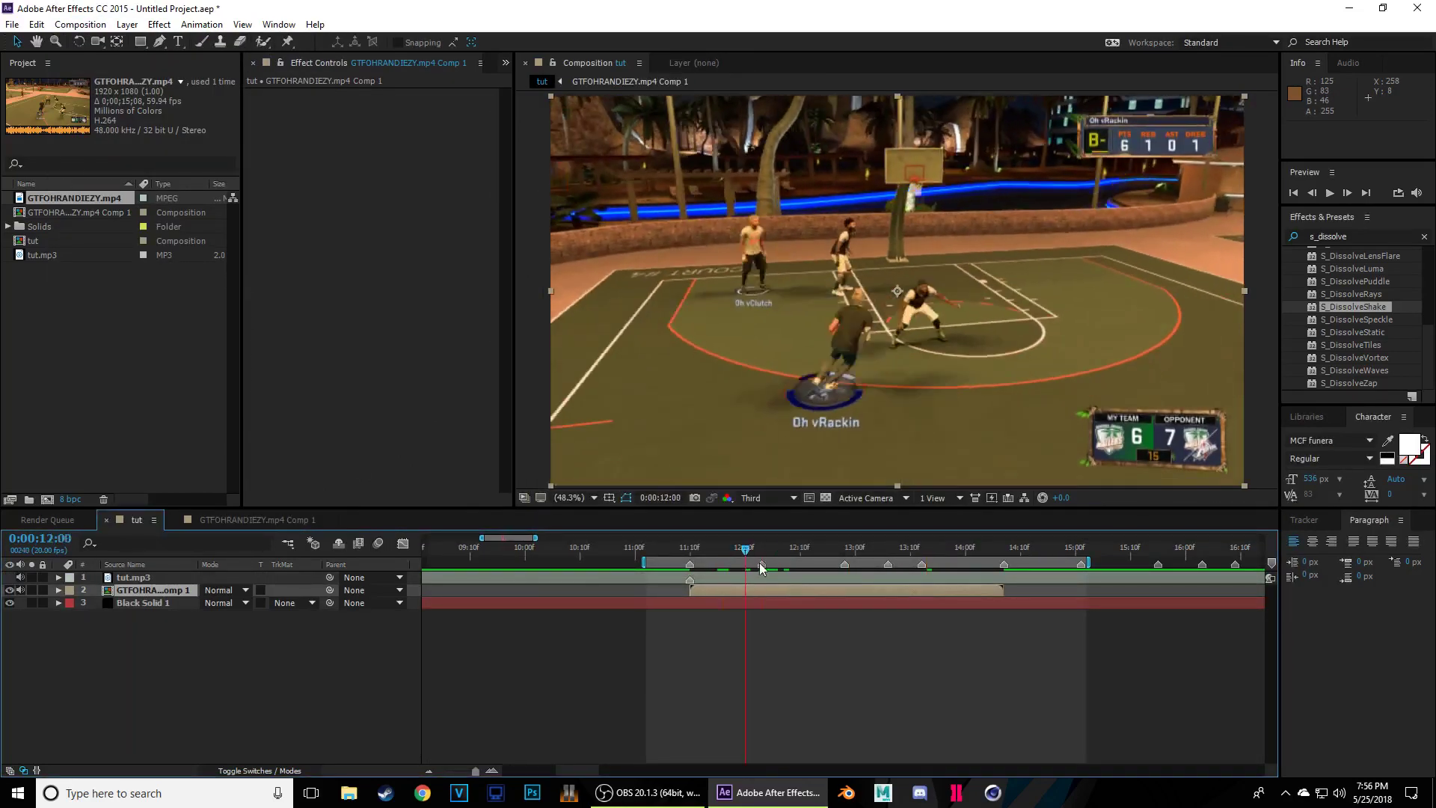
click(262, 520)
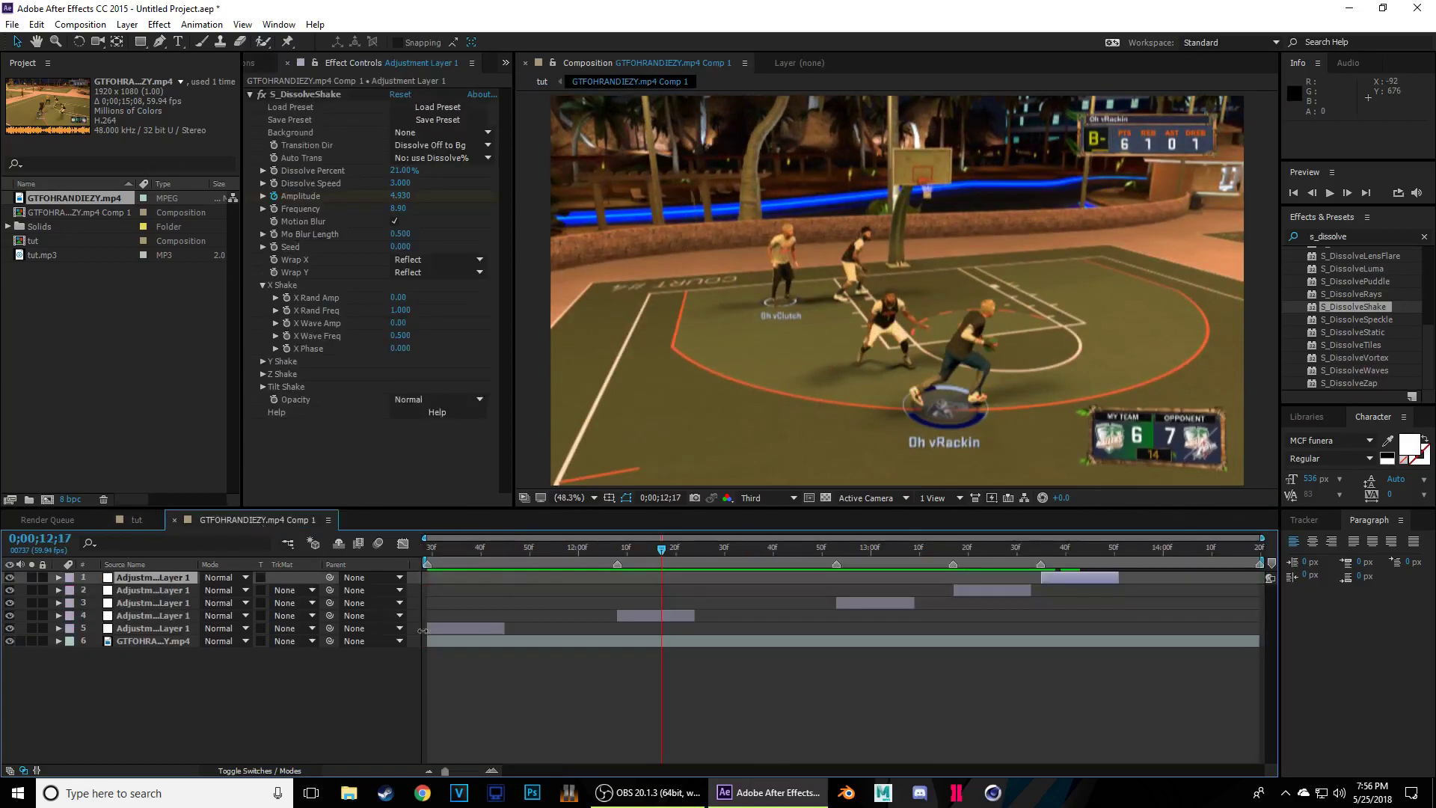
click(81, 24)
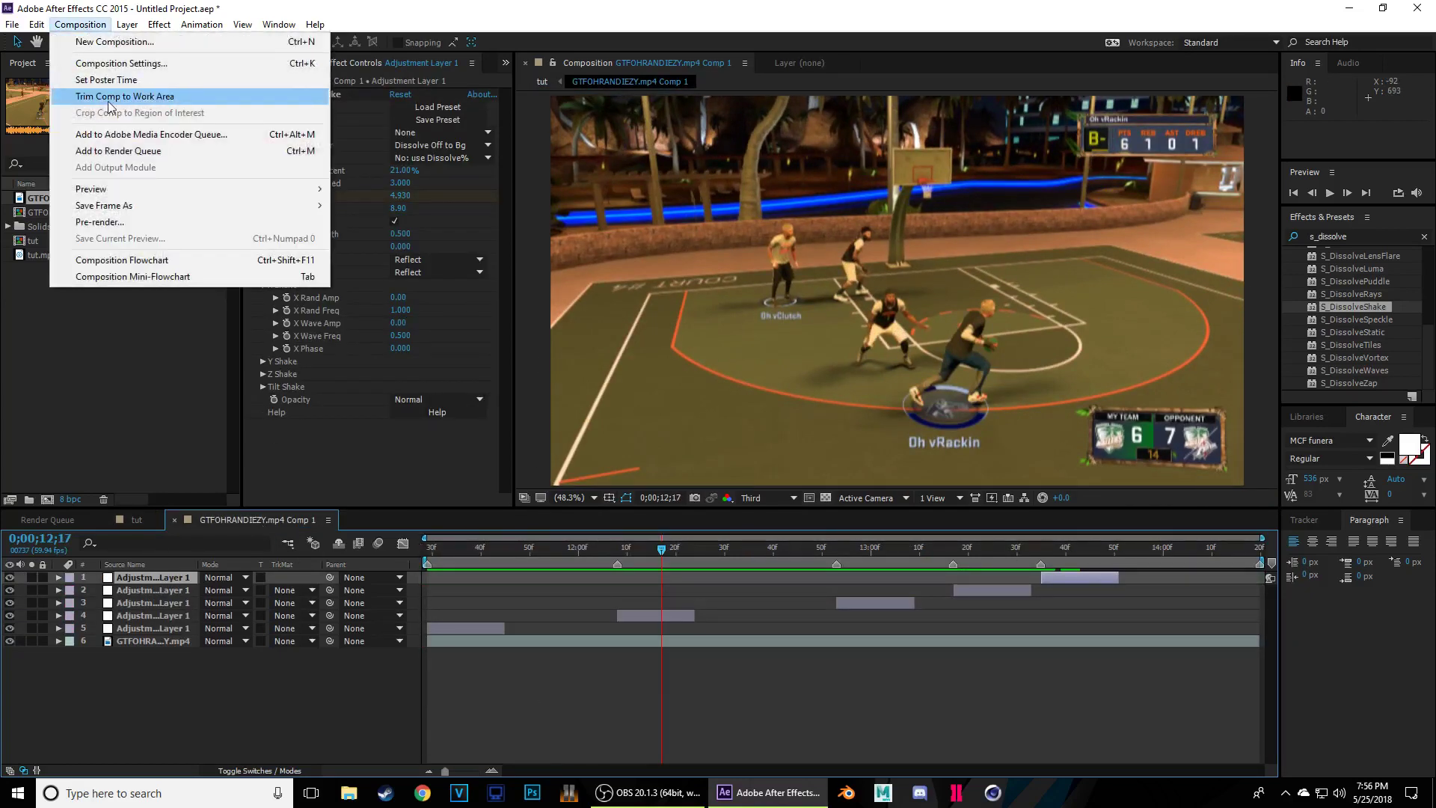
click(144, 61)
double_click(651, 373)
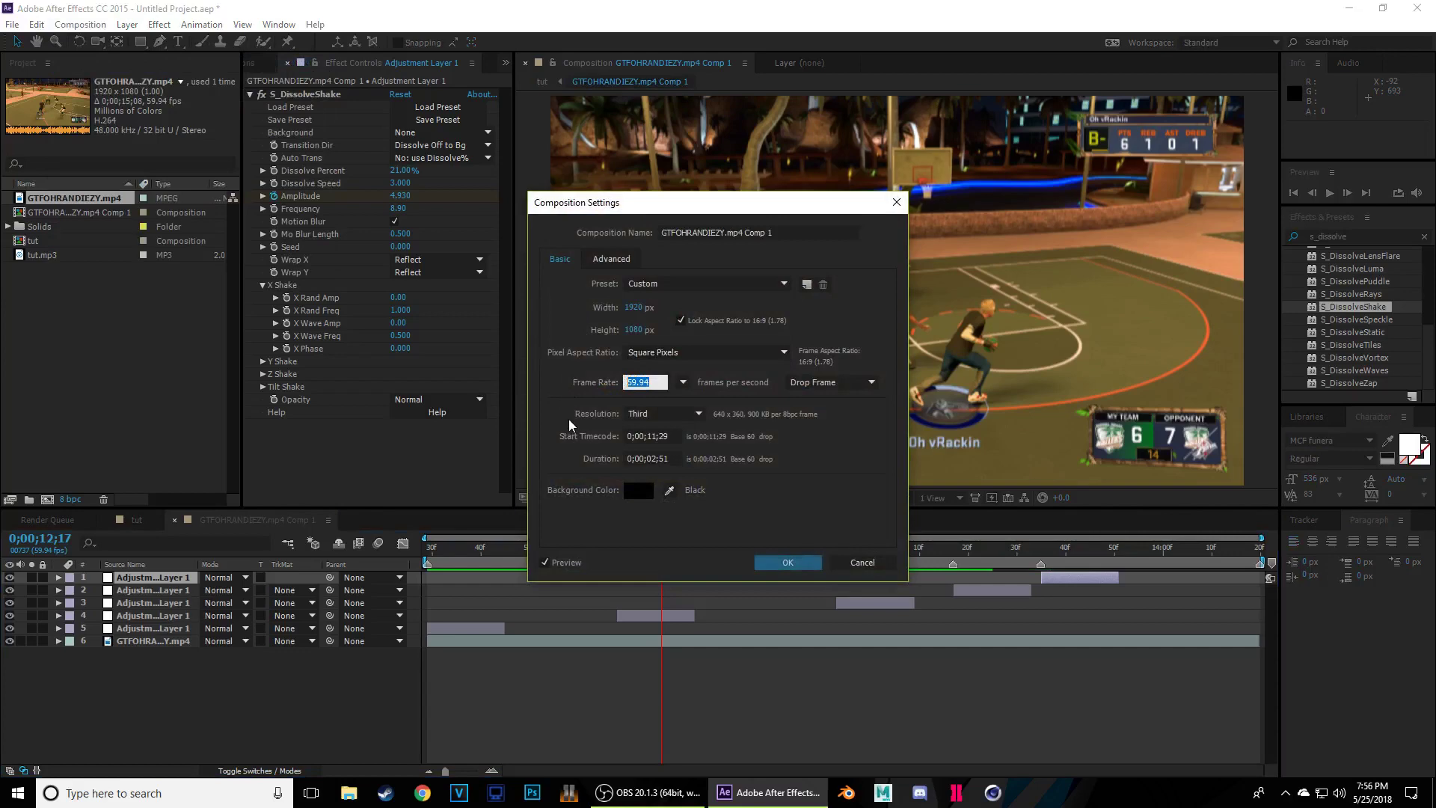
text(20)
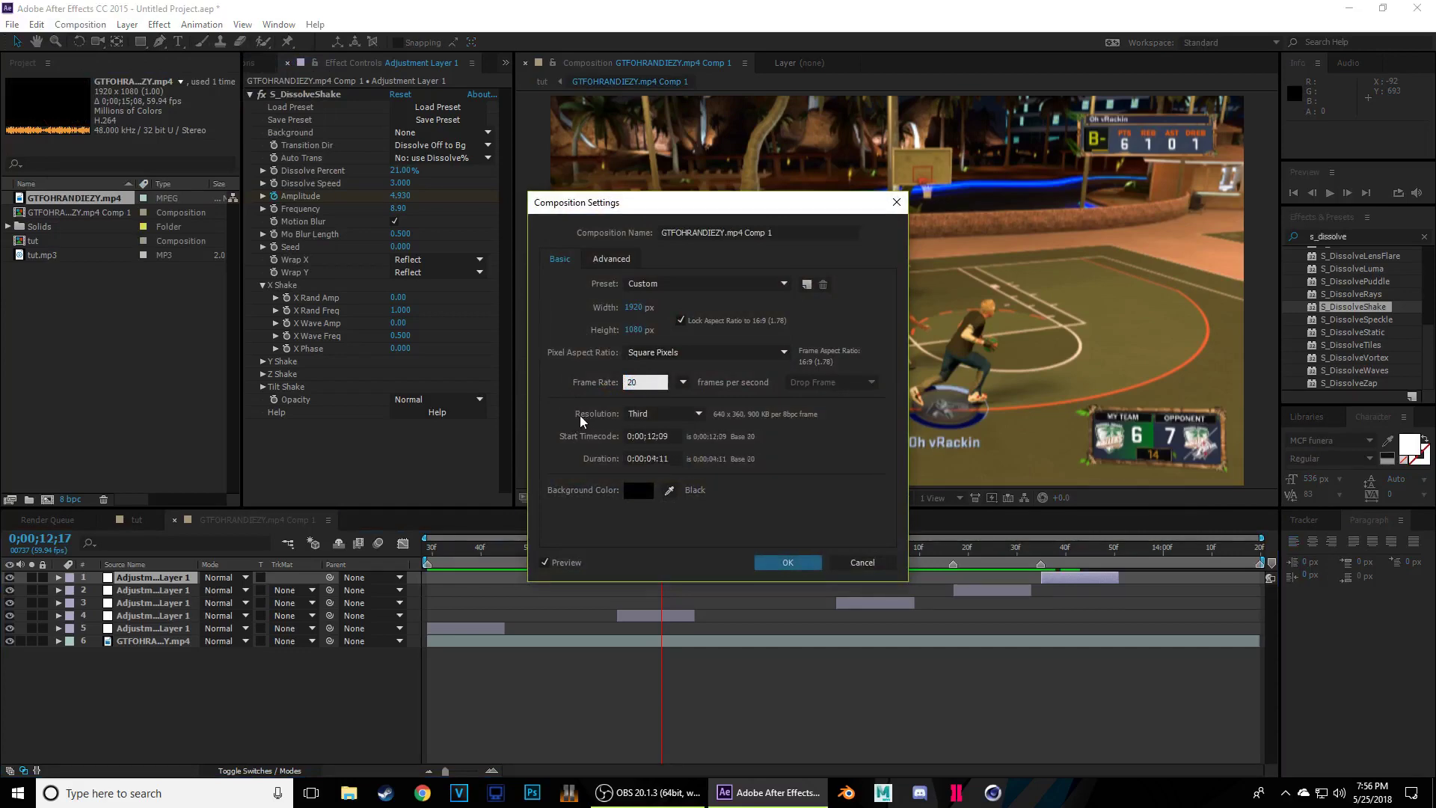
key(Return)
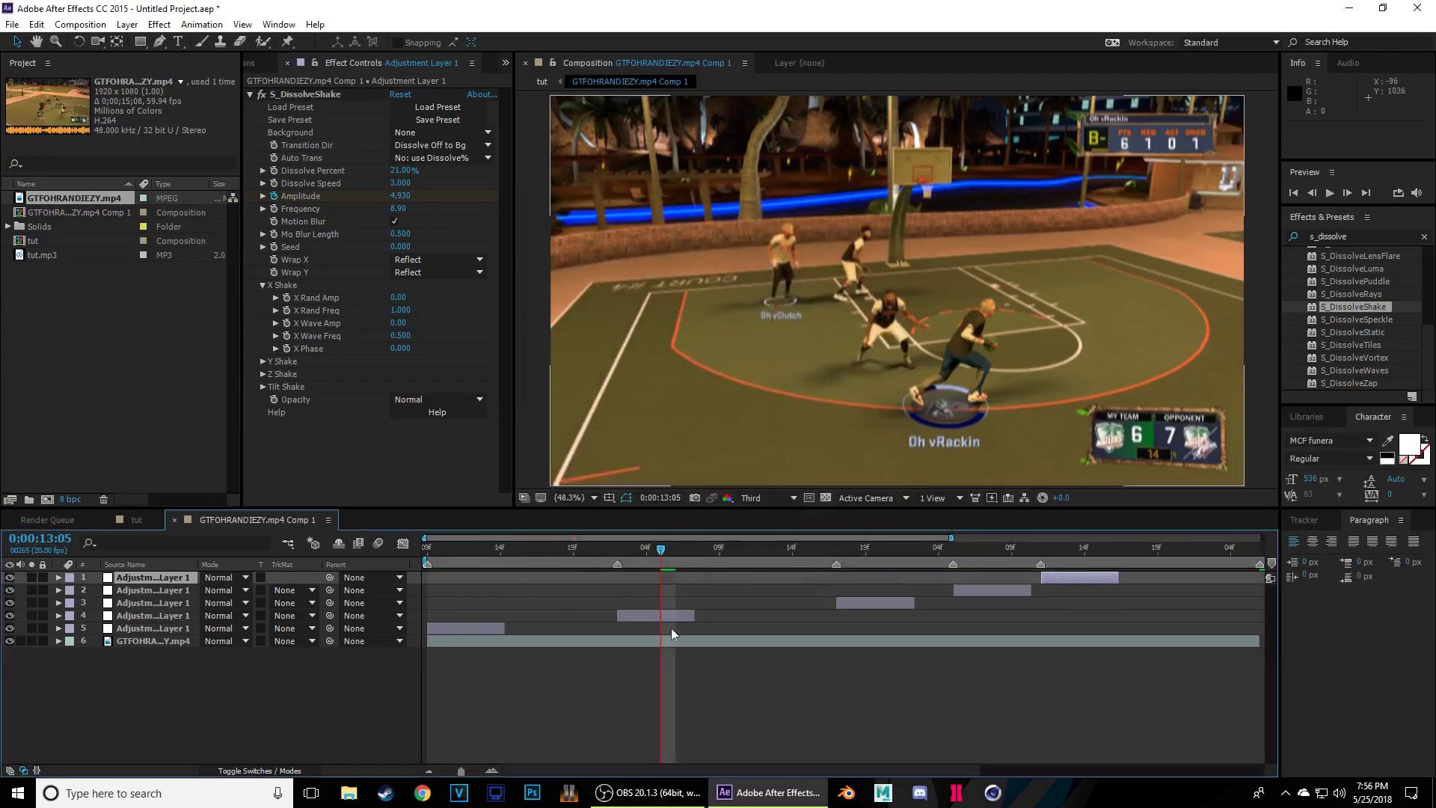
- Preview the precomp from its start, and check the shakes against the music in the tut composition
drag(624, 550, 287, 560)
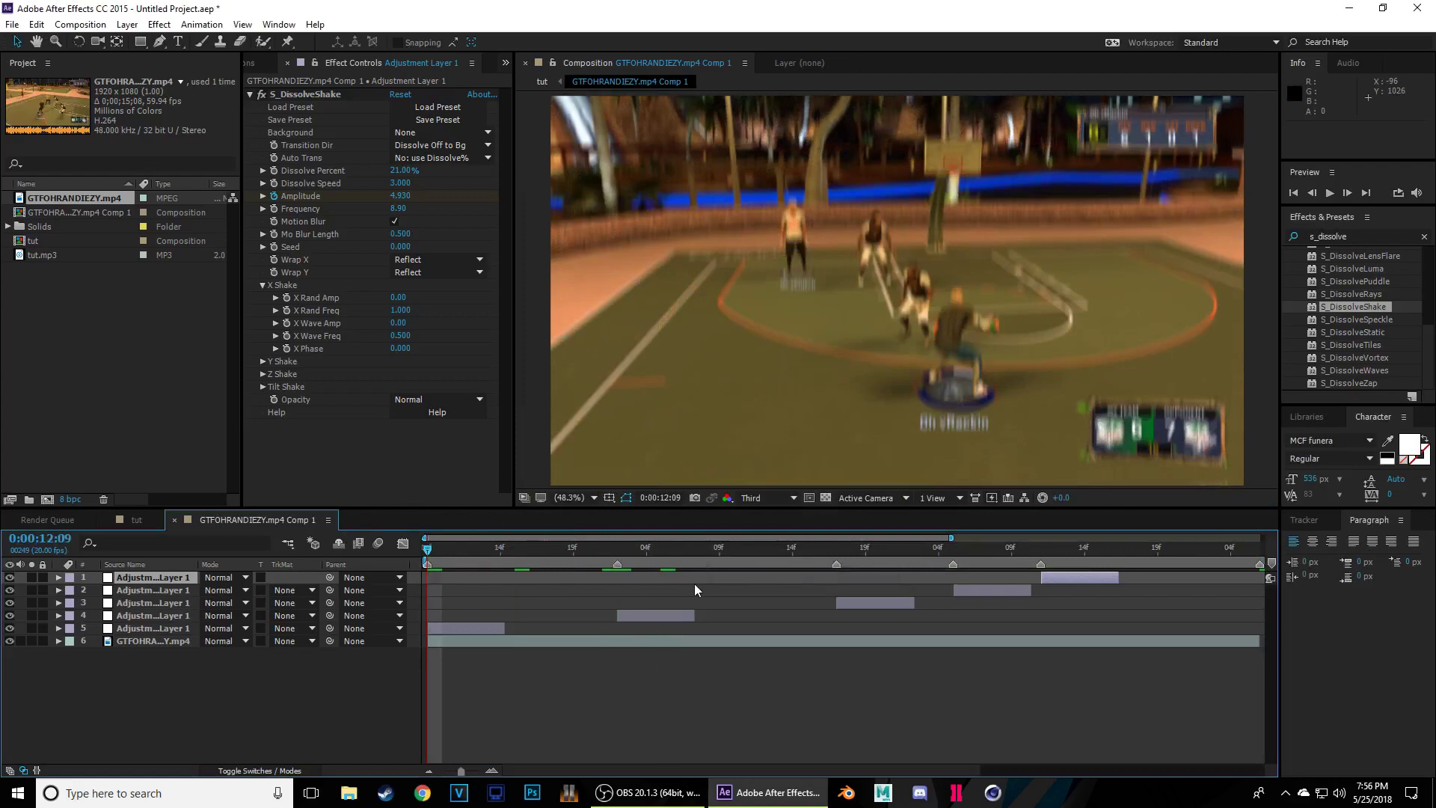
key(space)
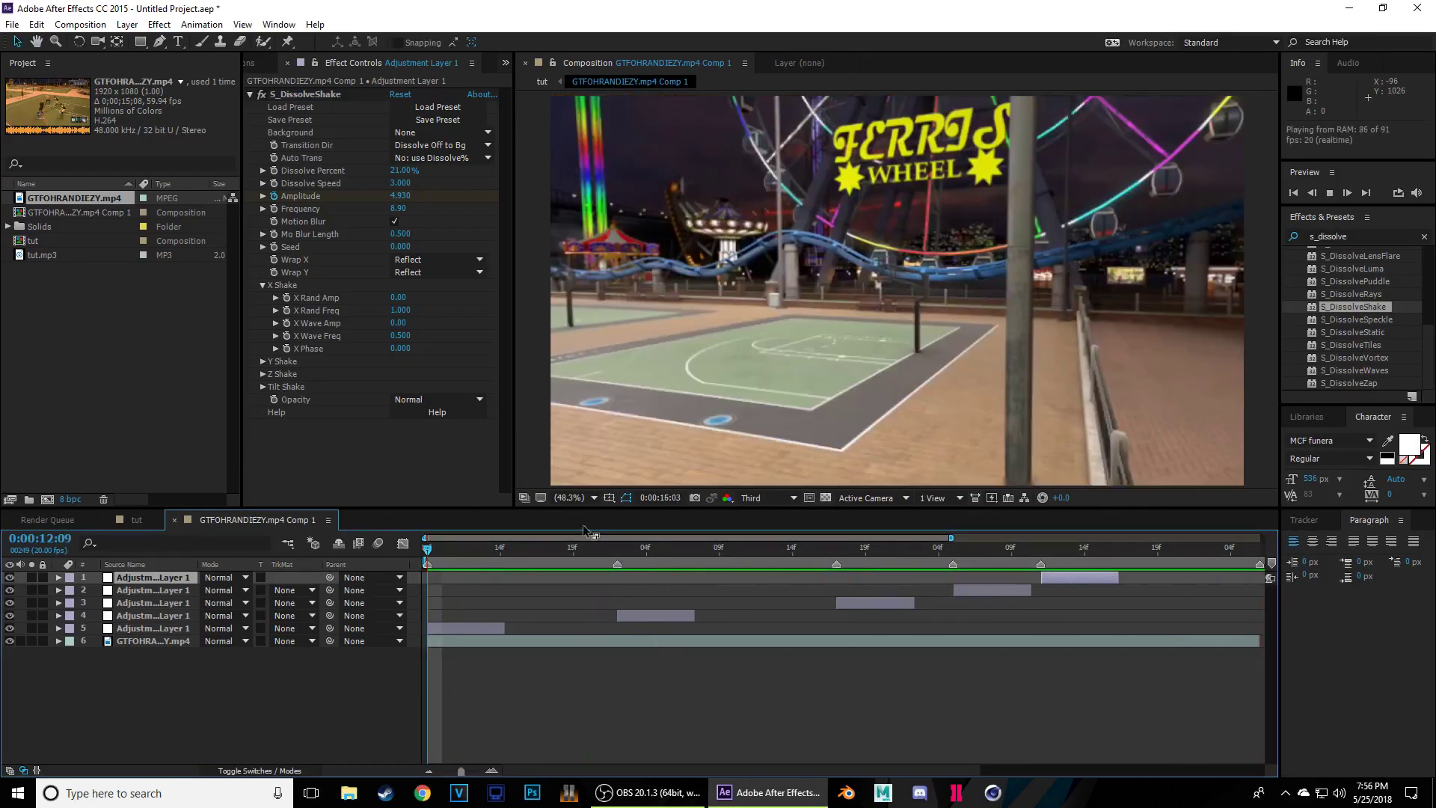
click(136, 519)
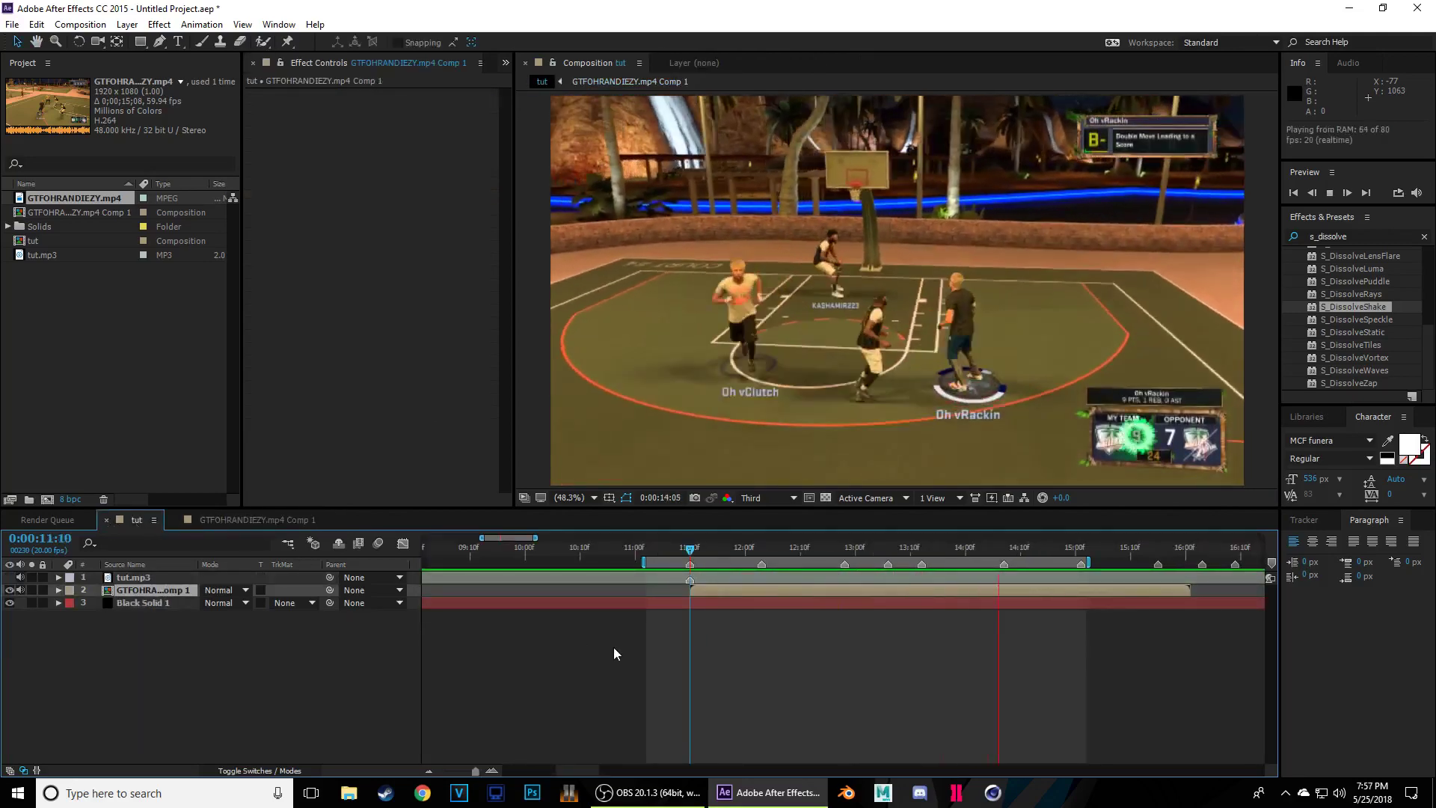
click(999, 550)
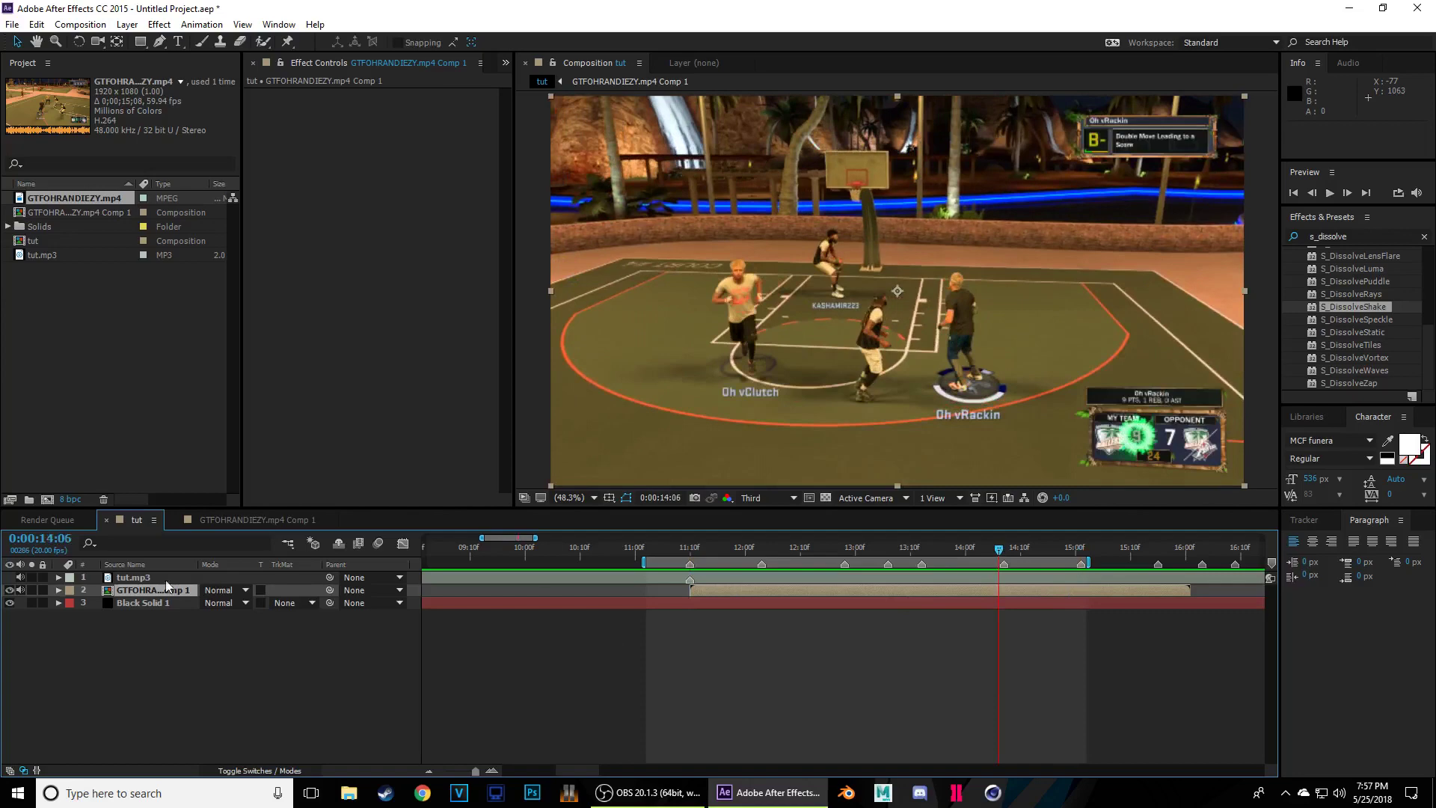
- Move the Black Solid 1 layer above tut.mp3 in the tut composition and set its blending mode to Screen
click(124, 603)
mouse_move(138, 602)
mouse_down()
mouse_move(140, 589)
mouse_move(141, 605)
mouse_up()
drag(999, 549, 1031, 550)
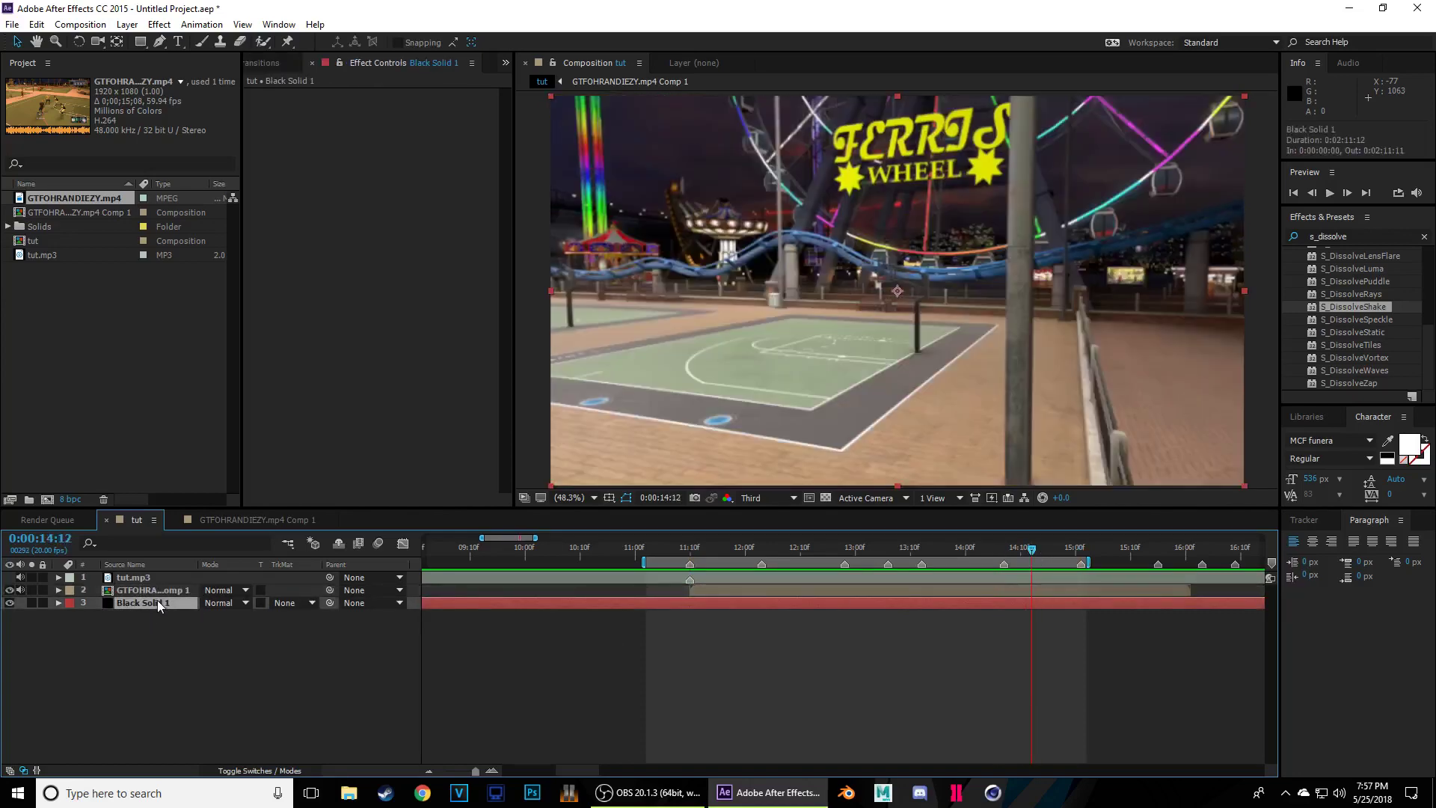
mouse_move(157, 599)
mouse_down()
mouse_move(158, 586)
mouse_move(156, 613)
mouse_up()
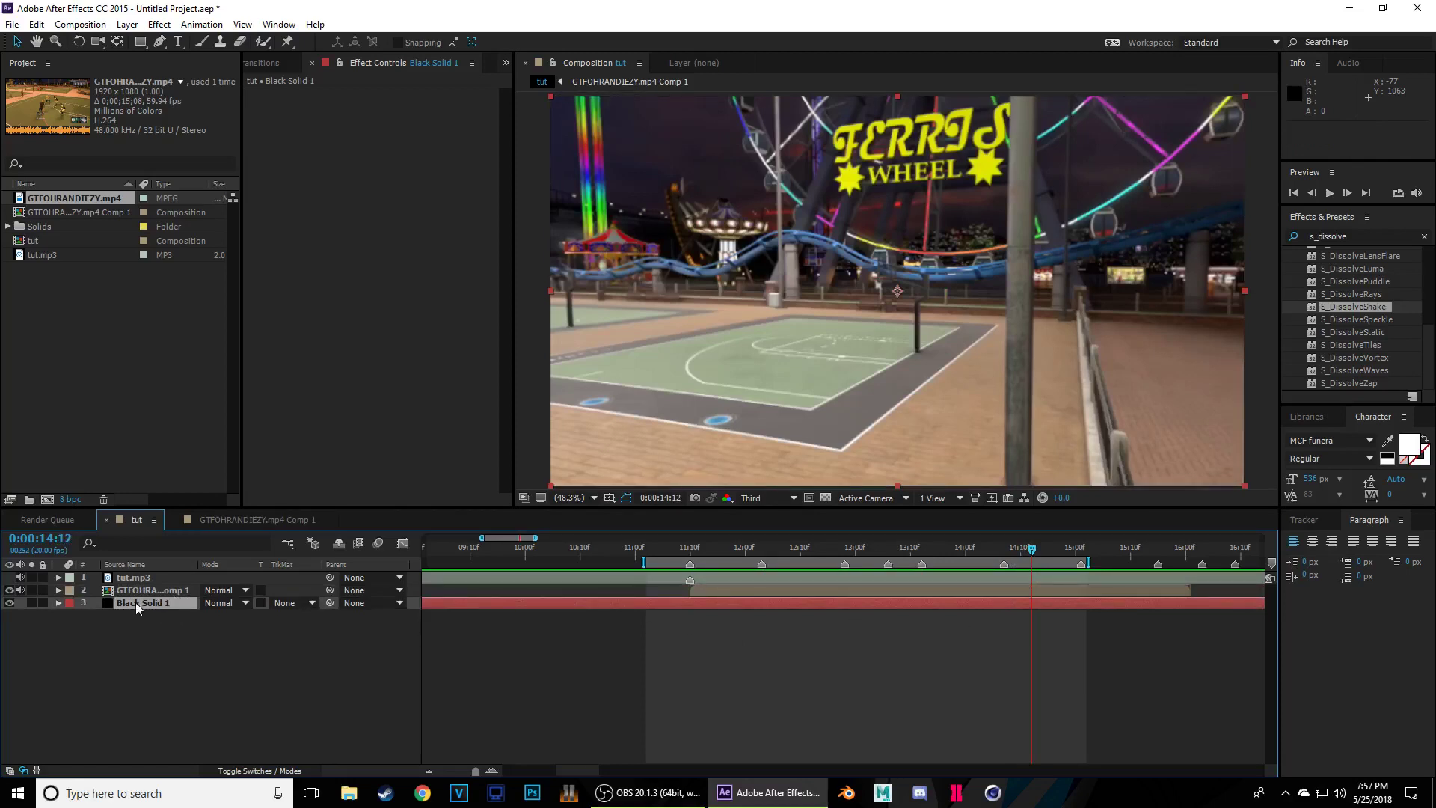
drag(142, 603, 155, 572)
click(217, 577)
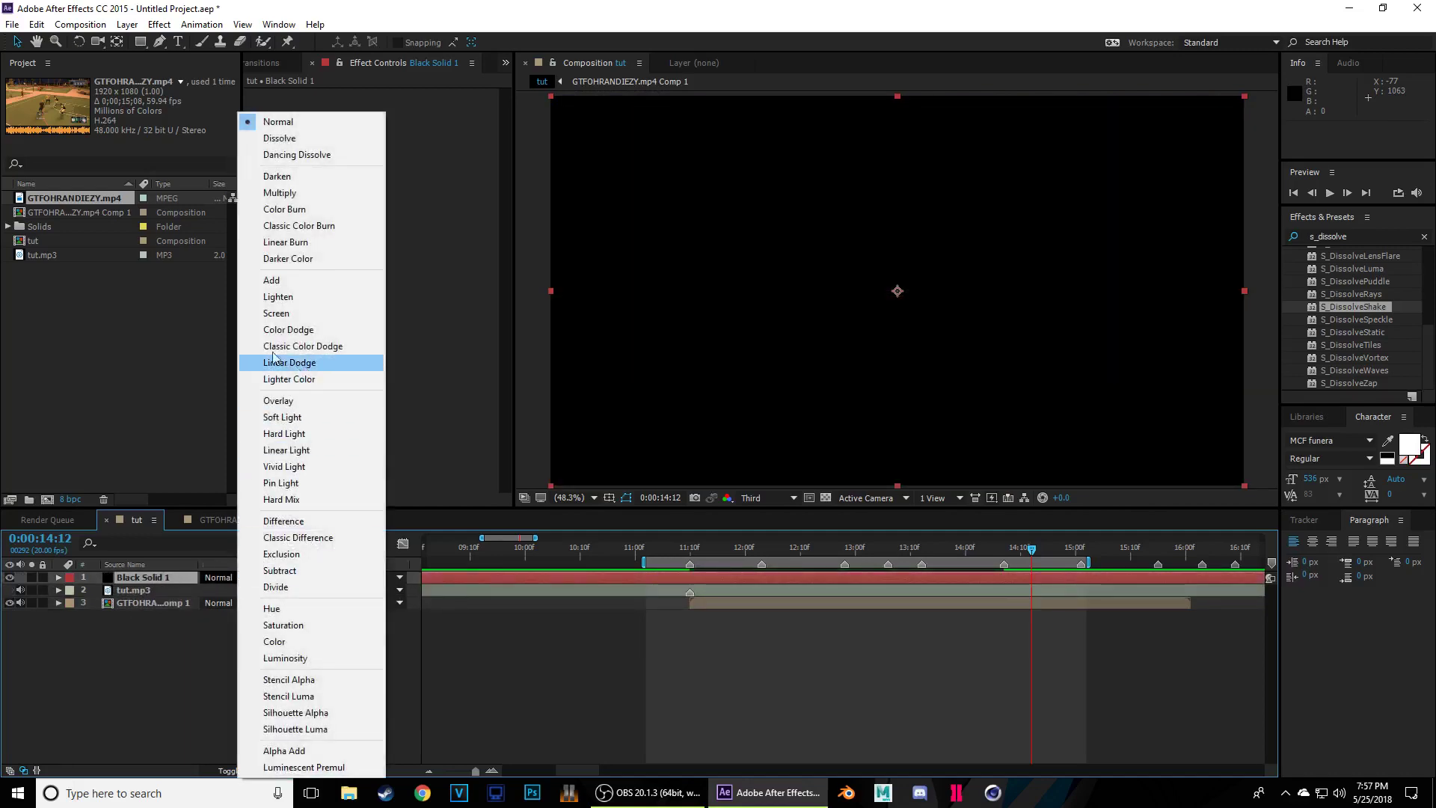
click(302, 312)
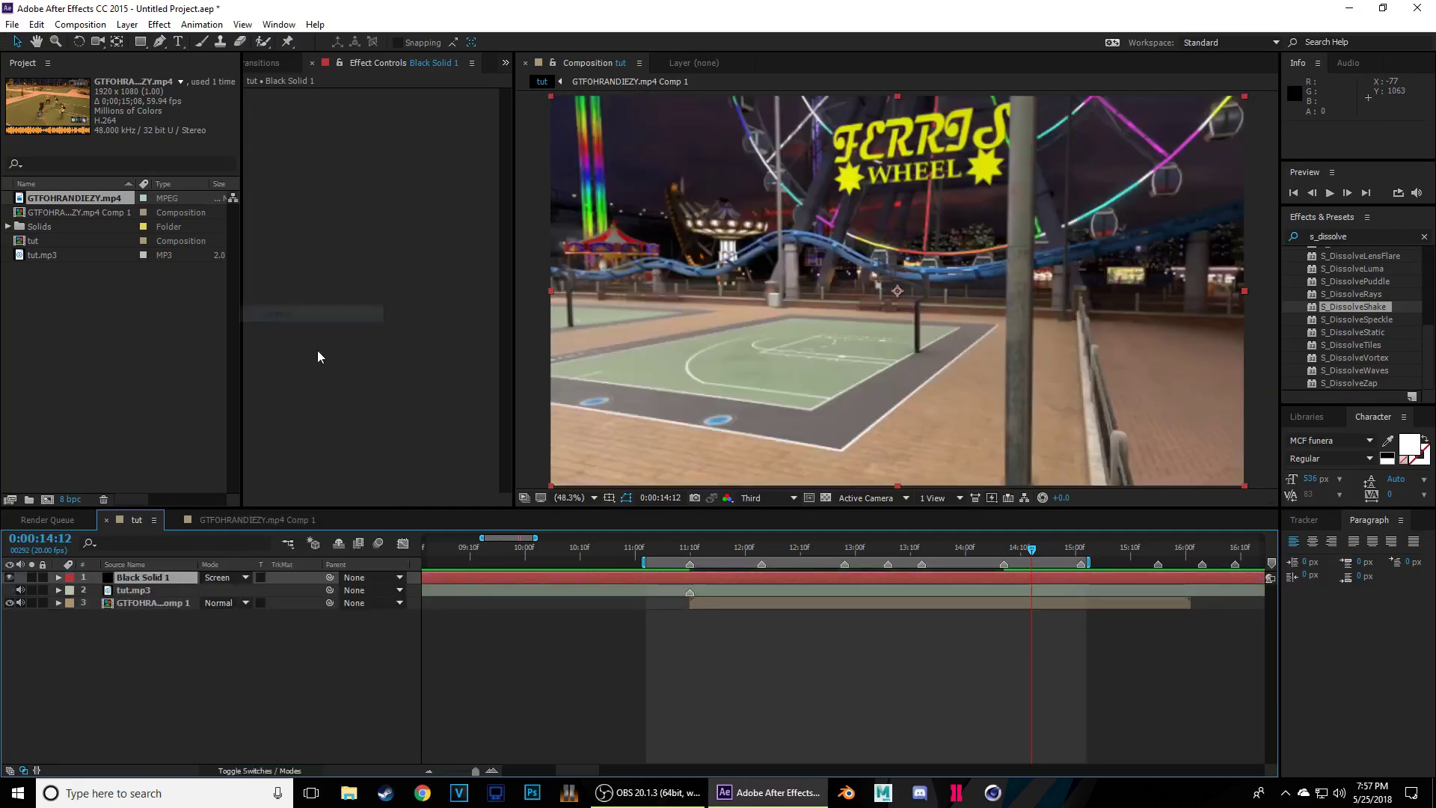
- Delete the black solid layer, end the work area at the 0:00:14:07 marker, and preview the tut composition
key(Delete)
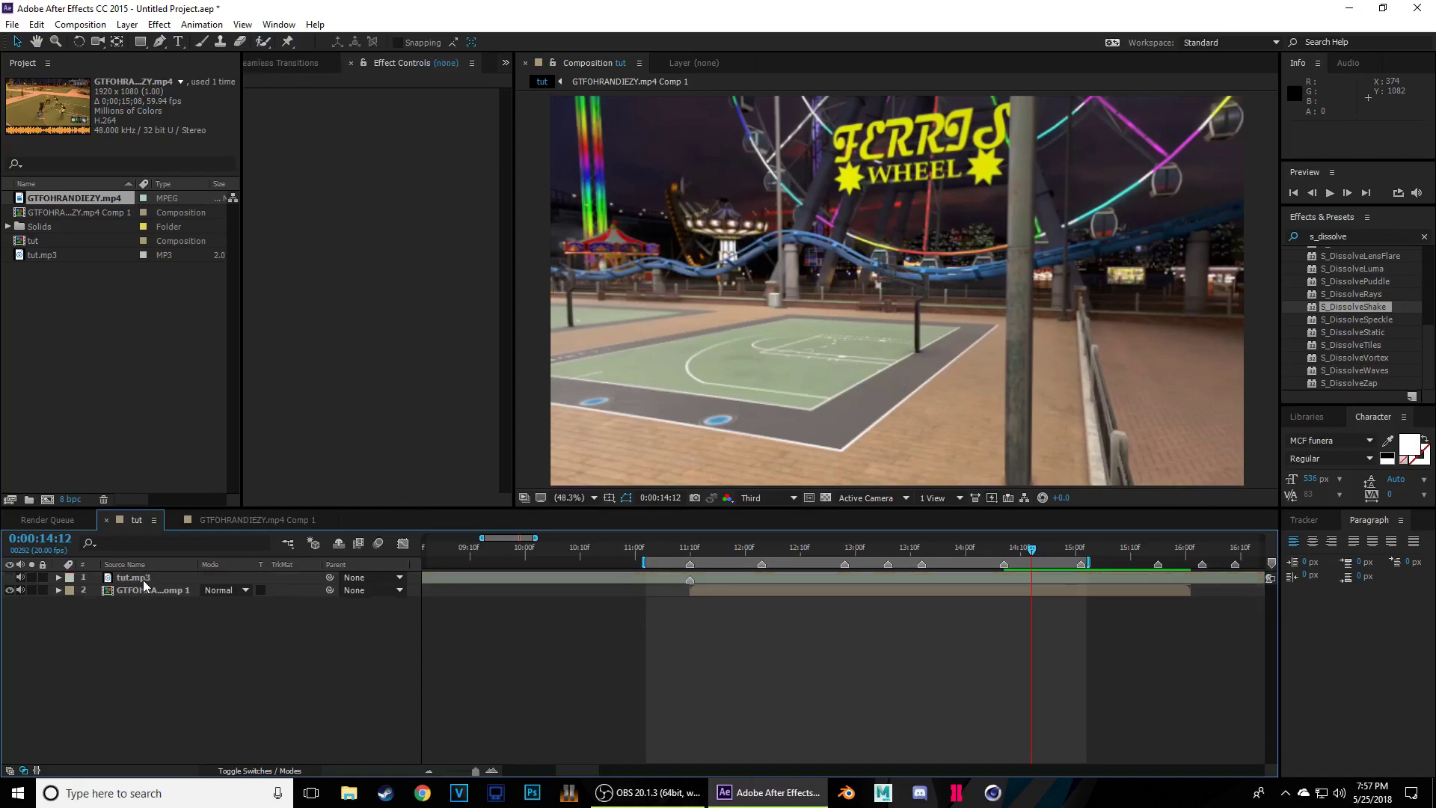
drag(1038, 555, 1003, 575)
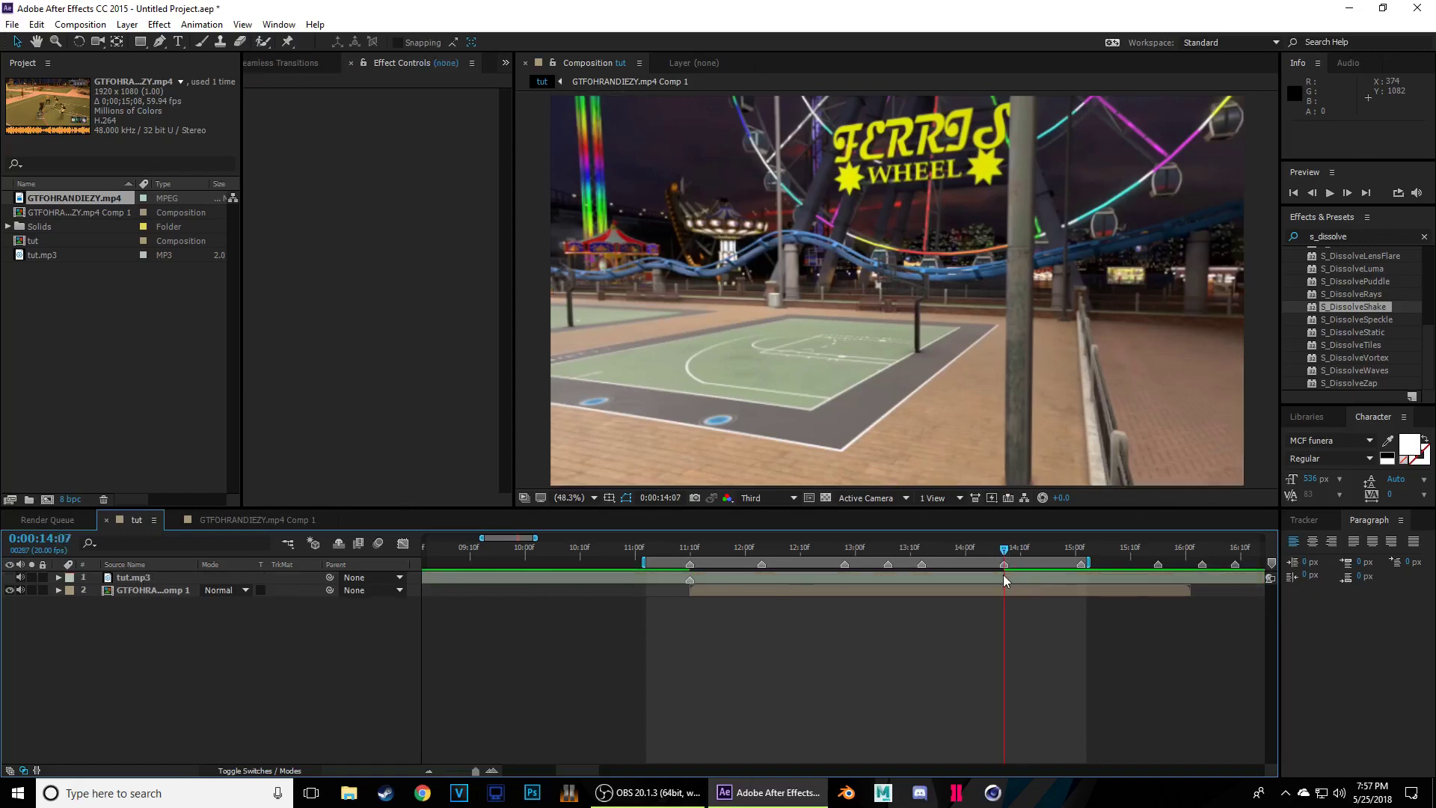
key(n)
key(space)
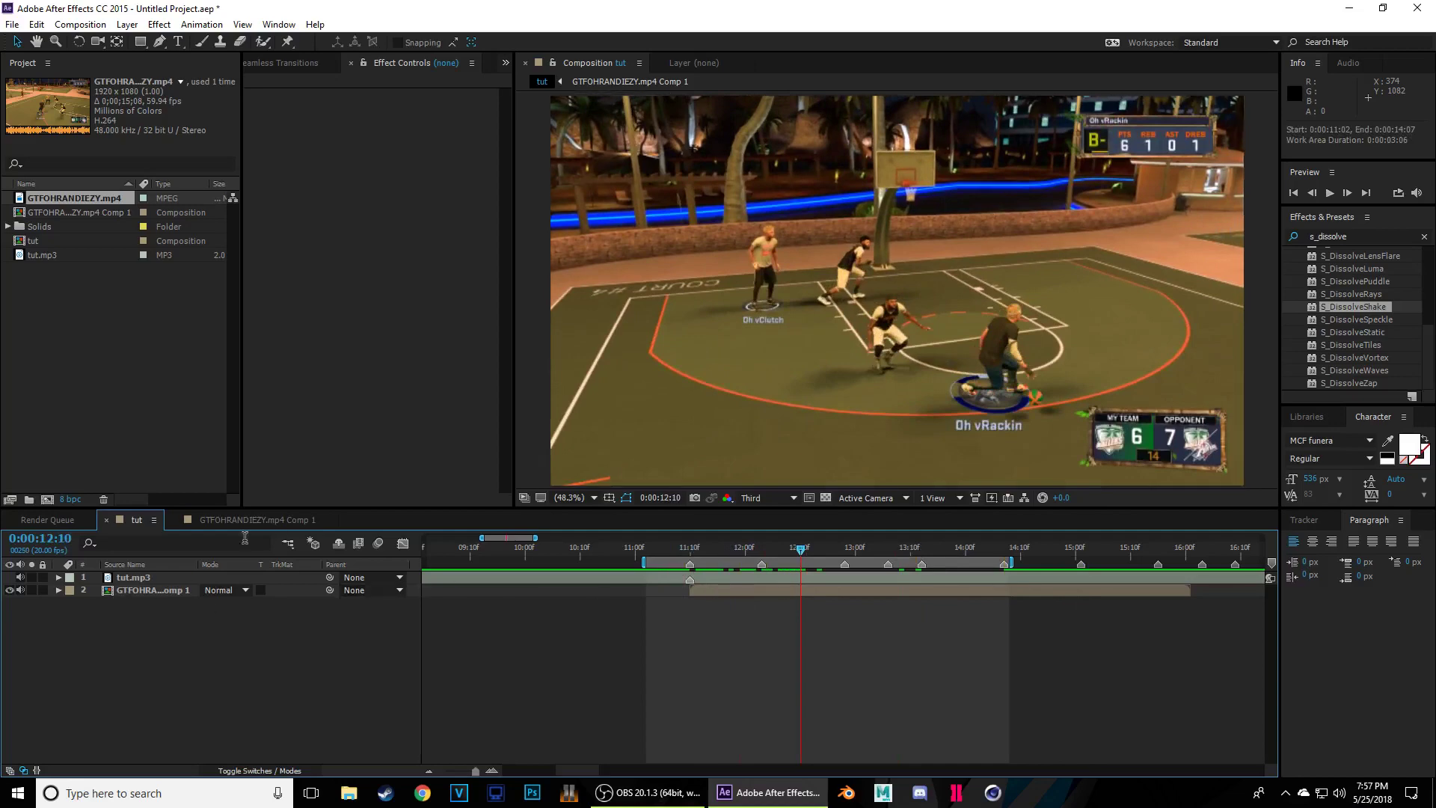
- In GTFOHRANDIEZY.mp4 Comp 1, find the Twitch effect by searching for tw and apply it to a new full-length adjustment layer
click(273, 520)
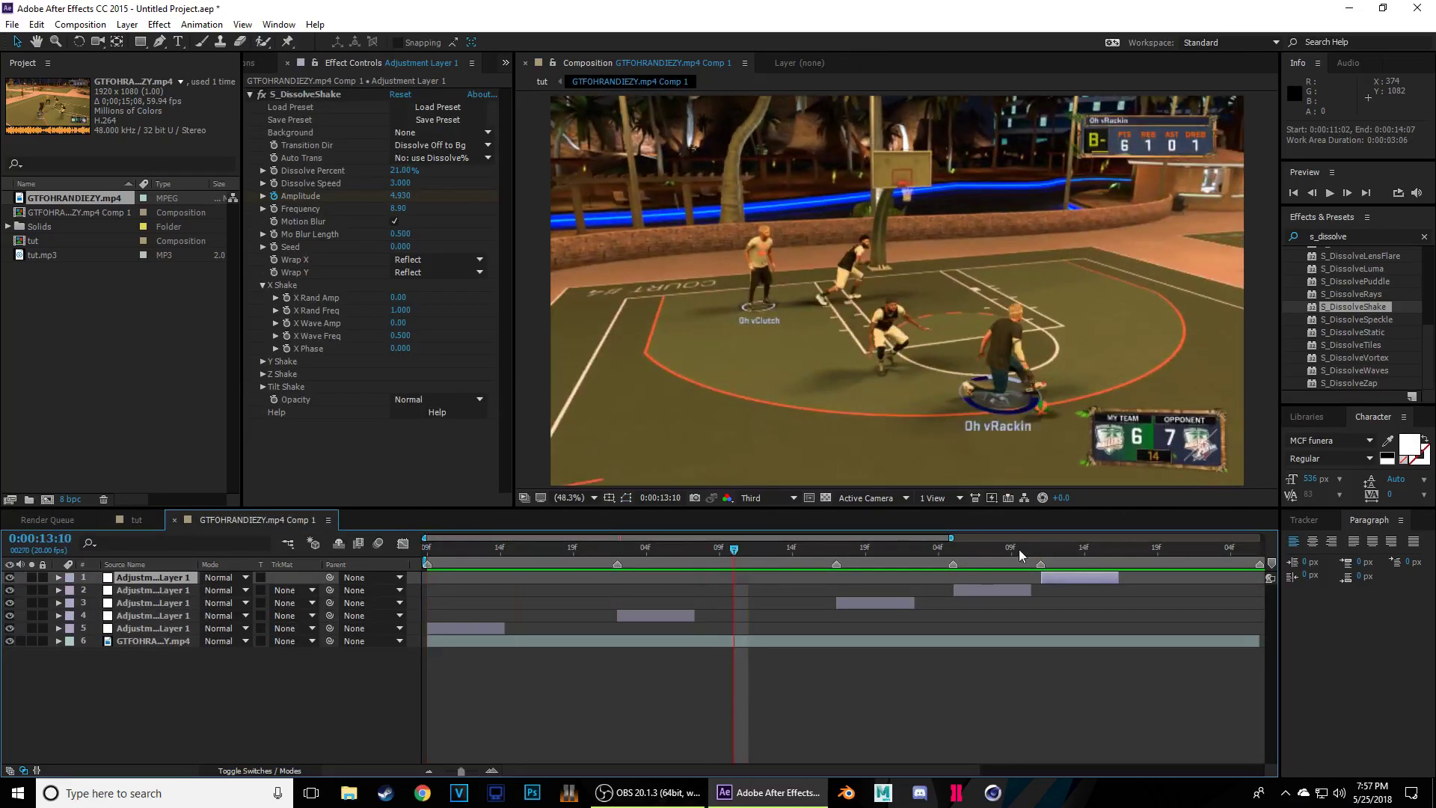
click(1330, 237)
double_click(1330, 238)
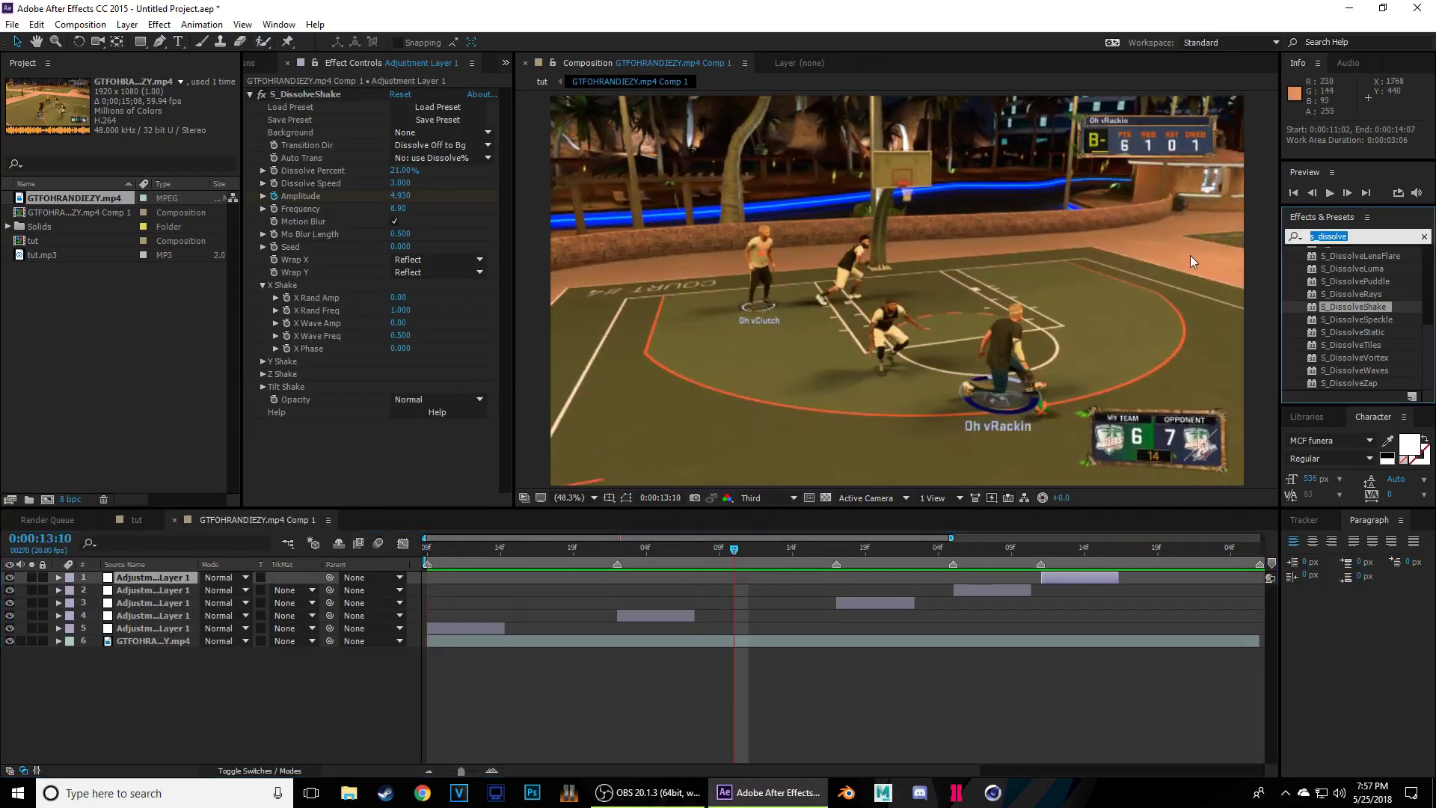
text(tw)
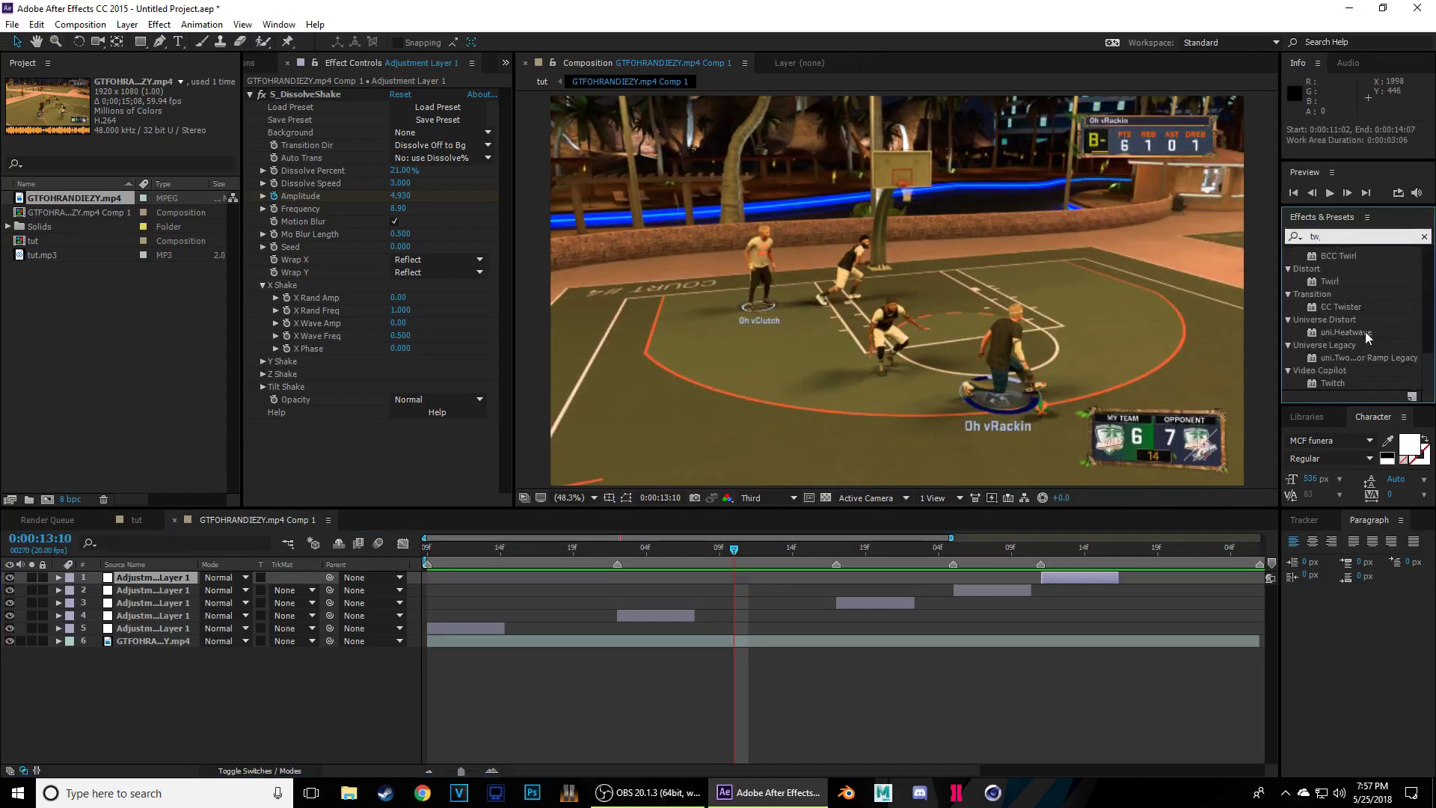
drag(1332, 383, 736, 579)
right_click(555, 705)
mouse_move(709, 554)
click(793, 677)
- Set the Twitch amount to 41, enable Blur, Color and Light, and expand the Blur and Color operator controls
drag(400, 107, 356, 121)
click(262, 133)
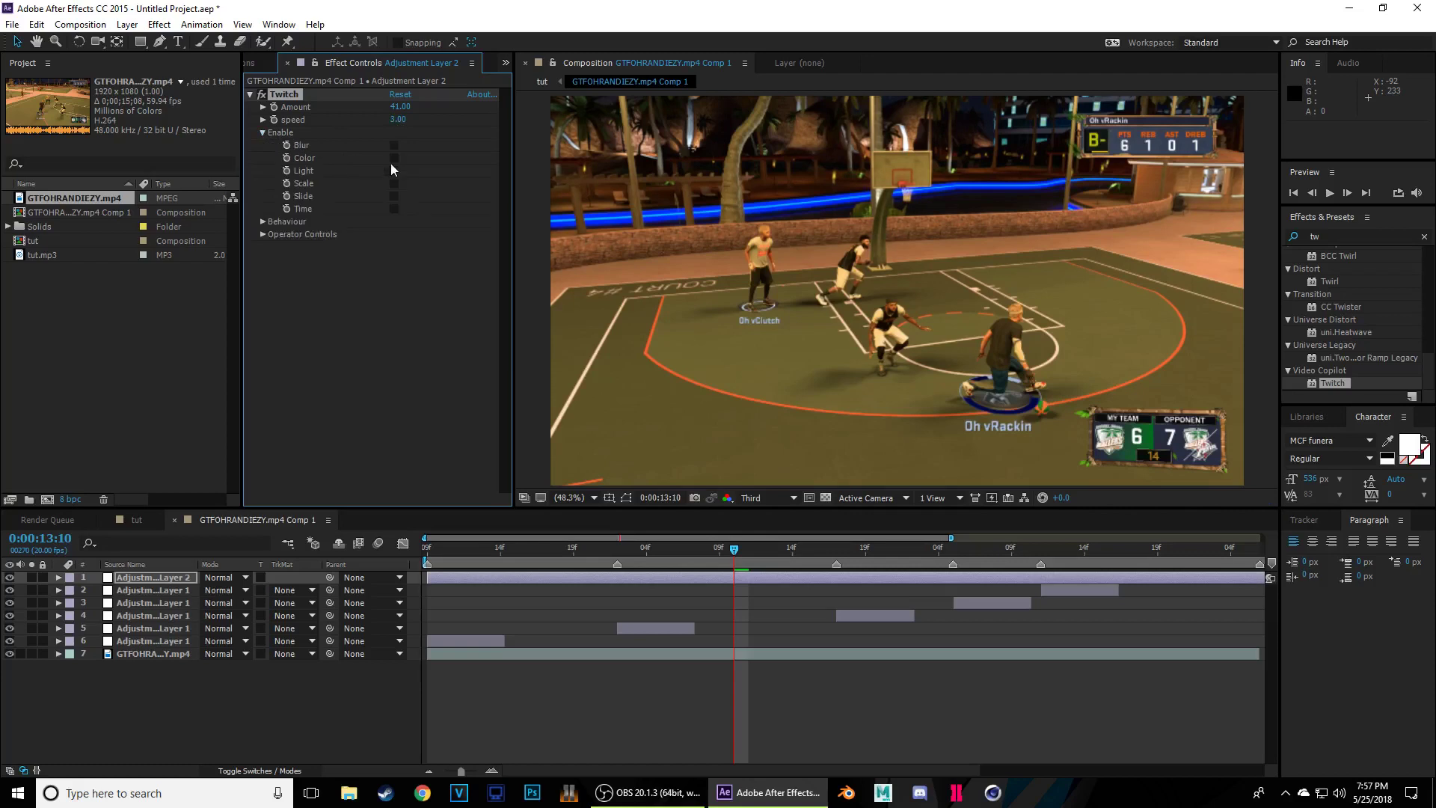
click(262, 234)
click(275, 246)
click(275, 400)
- Change the Twitch effect's Colorize color to a coral red
click(397, 438)
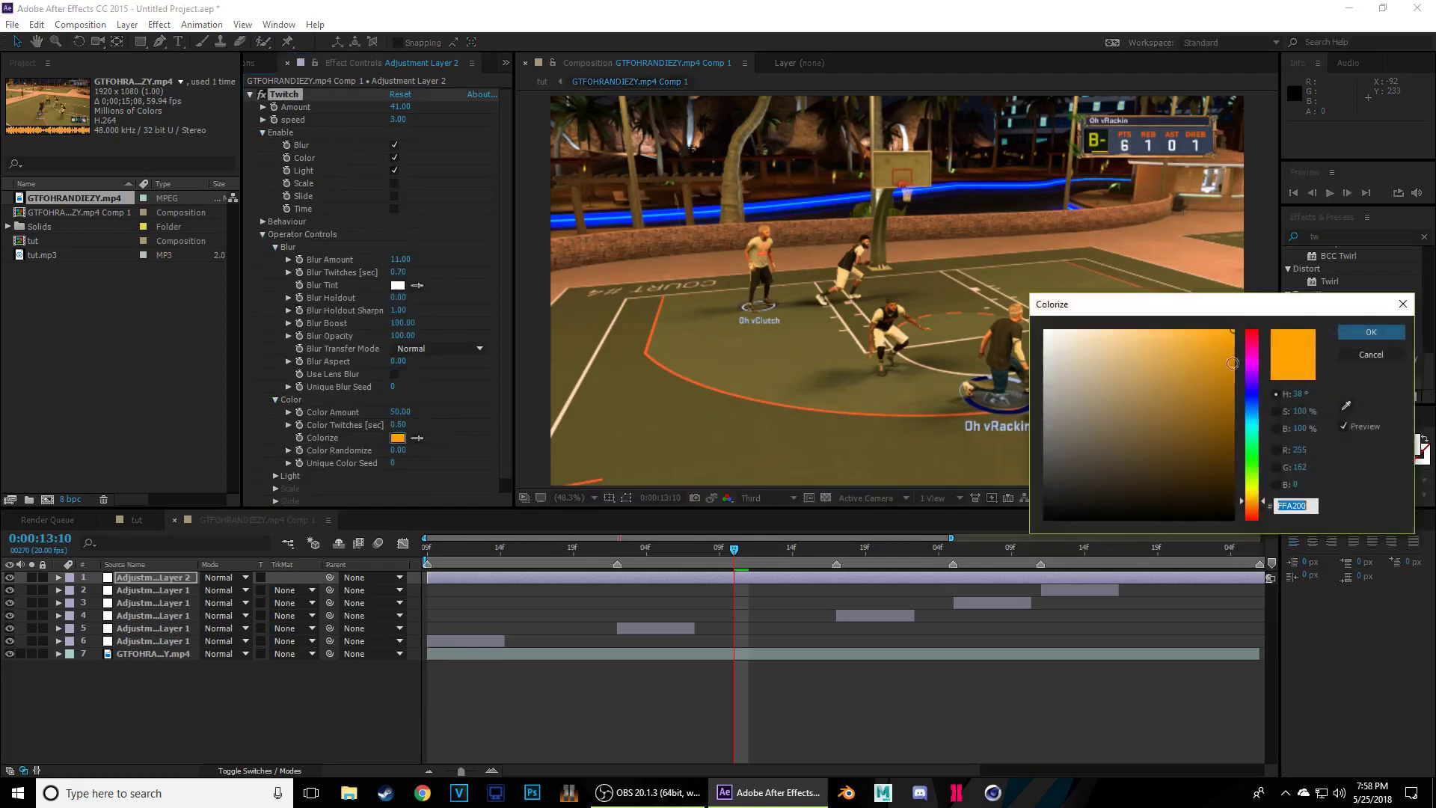
drag(1251, 426, 1250, 515)
drag(1231, 452, 1224, 394)
click(1224, 393)
click(1371, 331)
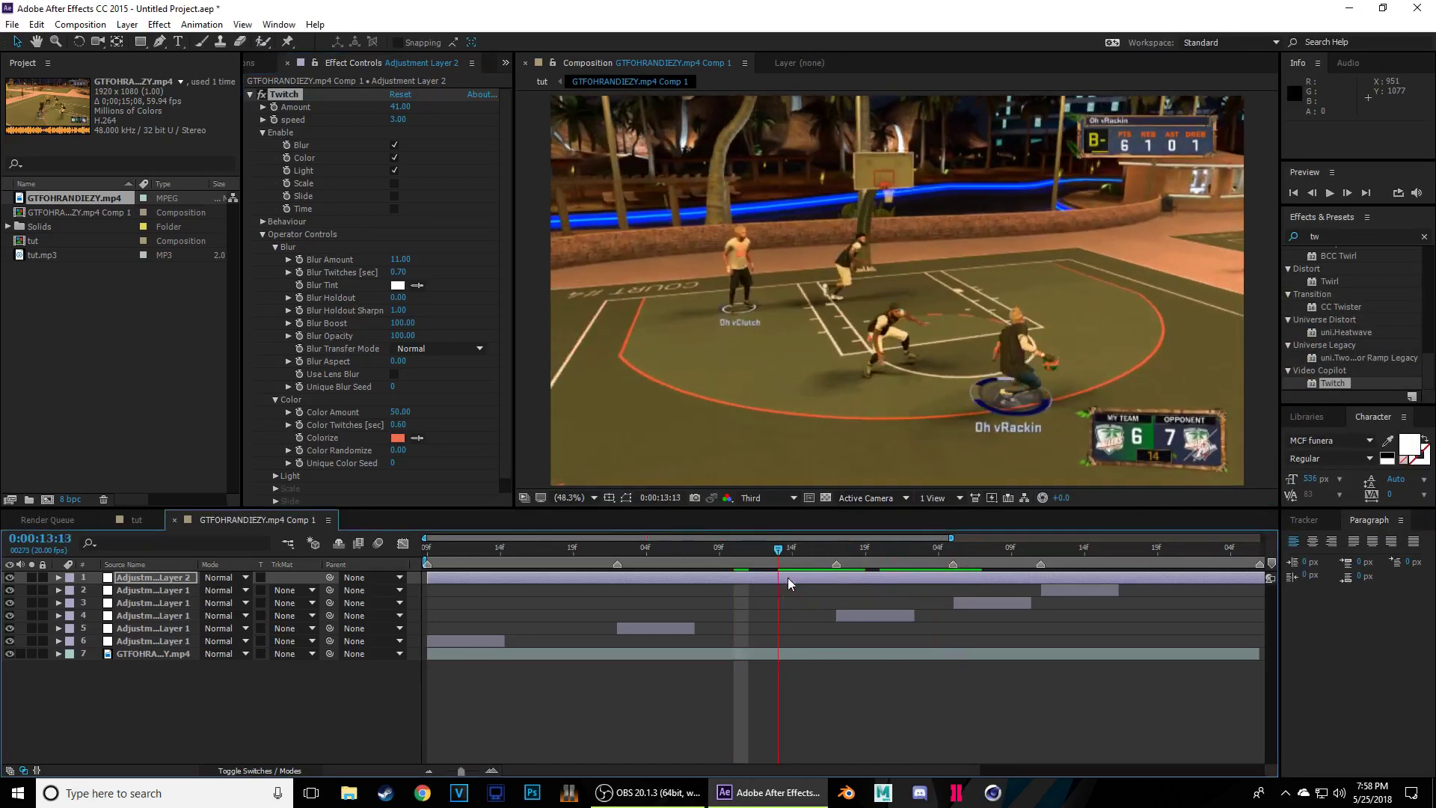
- Examine the Twitch Light controls, preview the twitch across the precomp, and browse the other effects and presets found for tw
click(275, 476)
scroll(400, 467, down, 1)
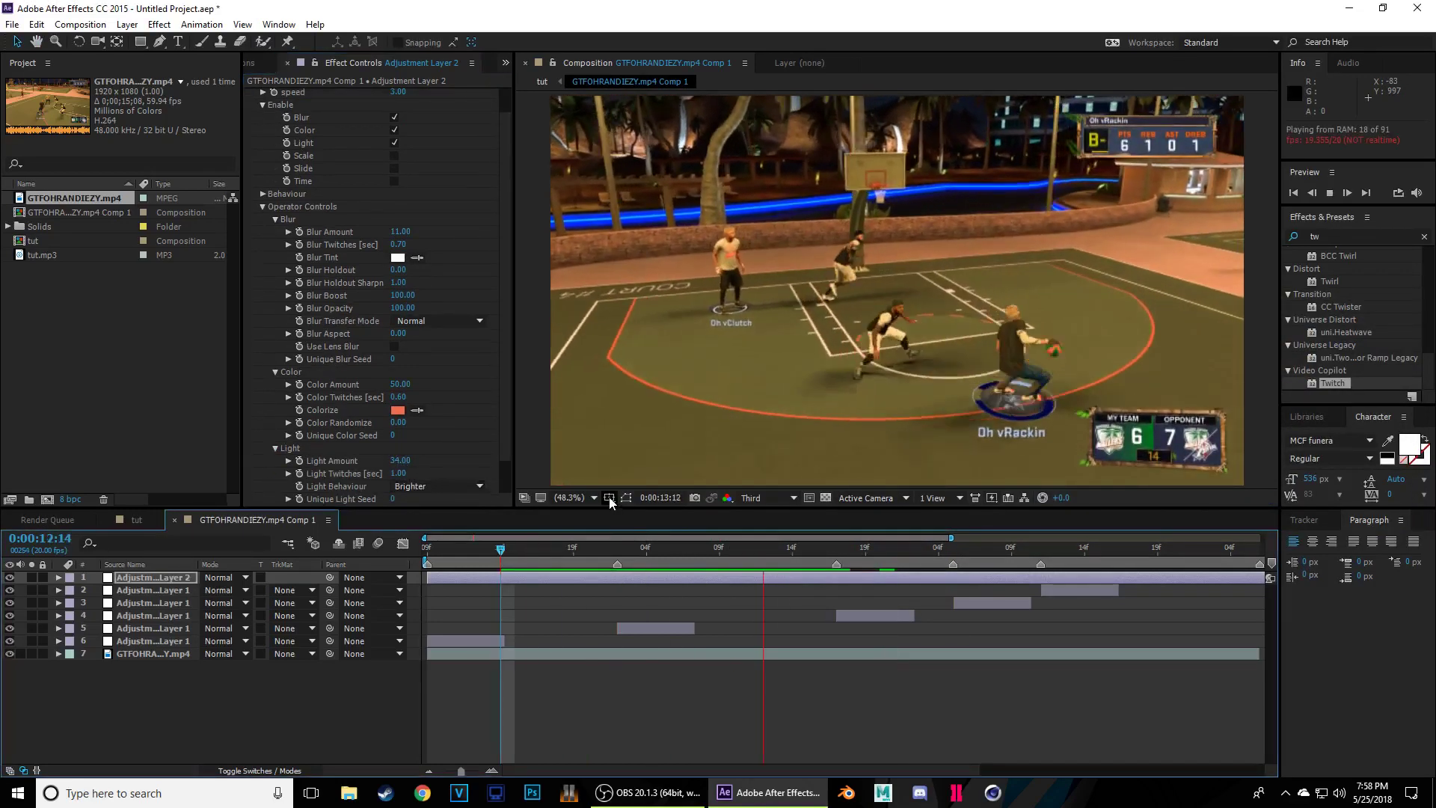
key(space)
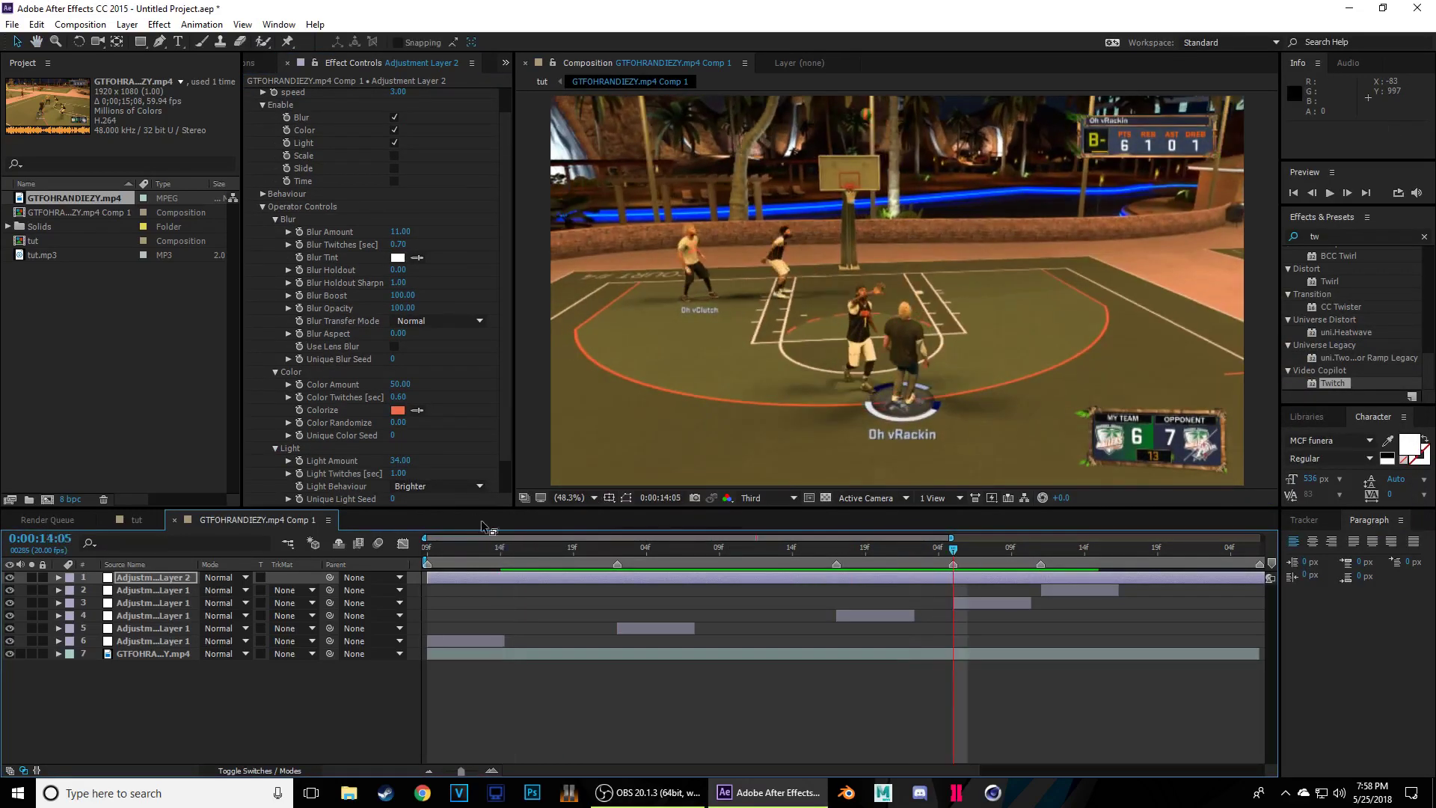
key(Home)
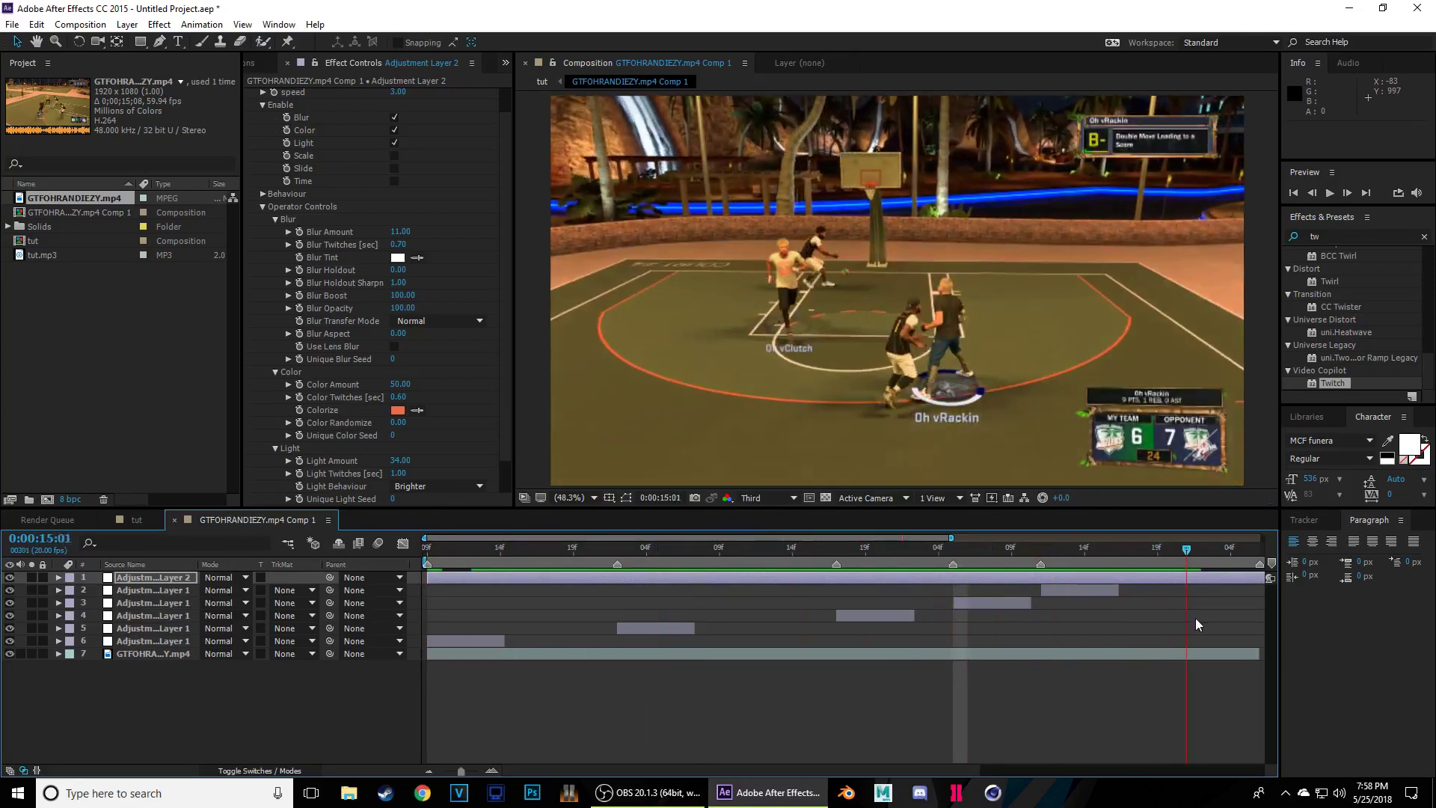
drag(563, 616, 819, 620)
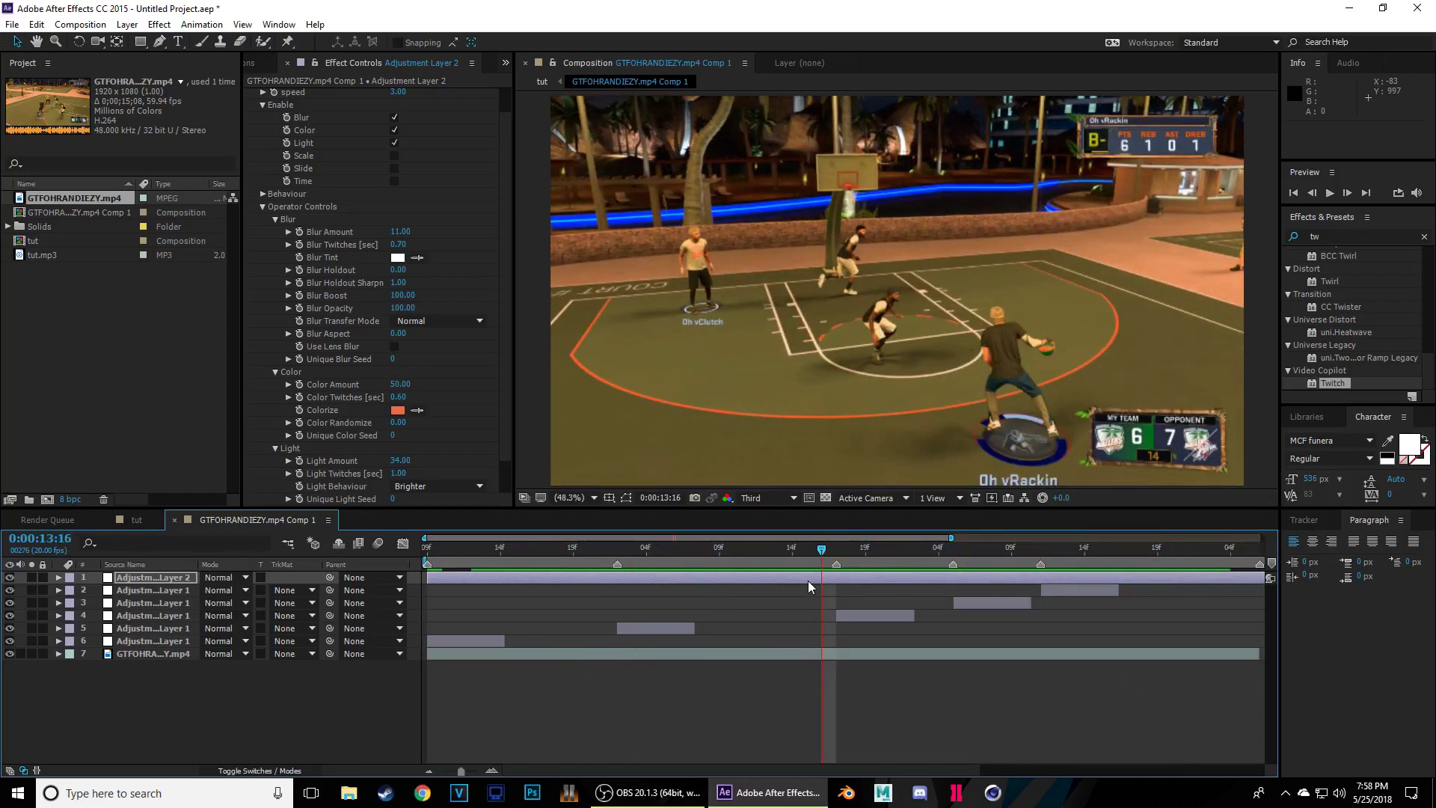
scroll(1395, 330, up, 6)
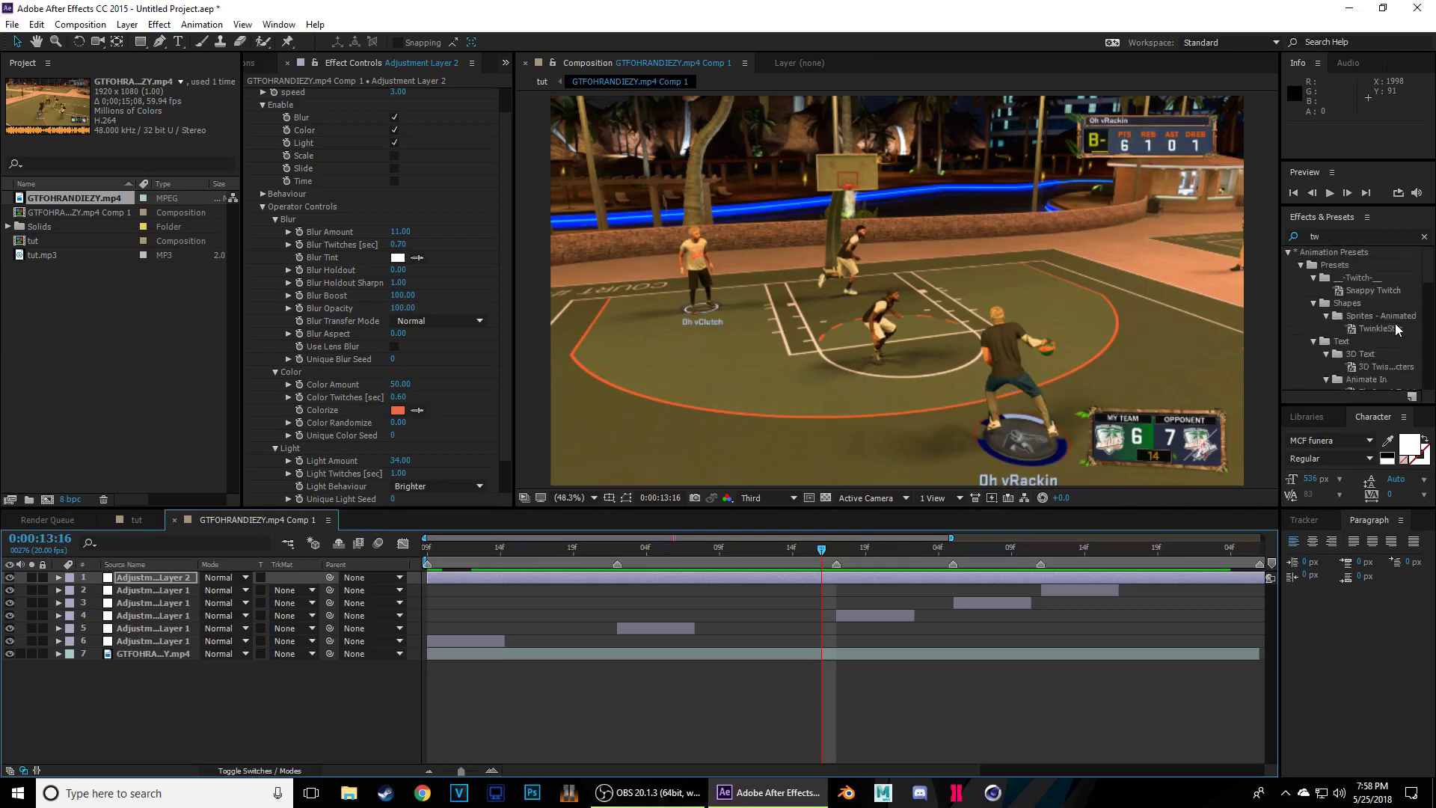
scroll(1395, 330, down, 5)
- Create an adjustment layer at the 0:00:14:11 marker and apply the recent animation preset with two FishEye Warp effects
drag(855, 557, 1040, 580)
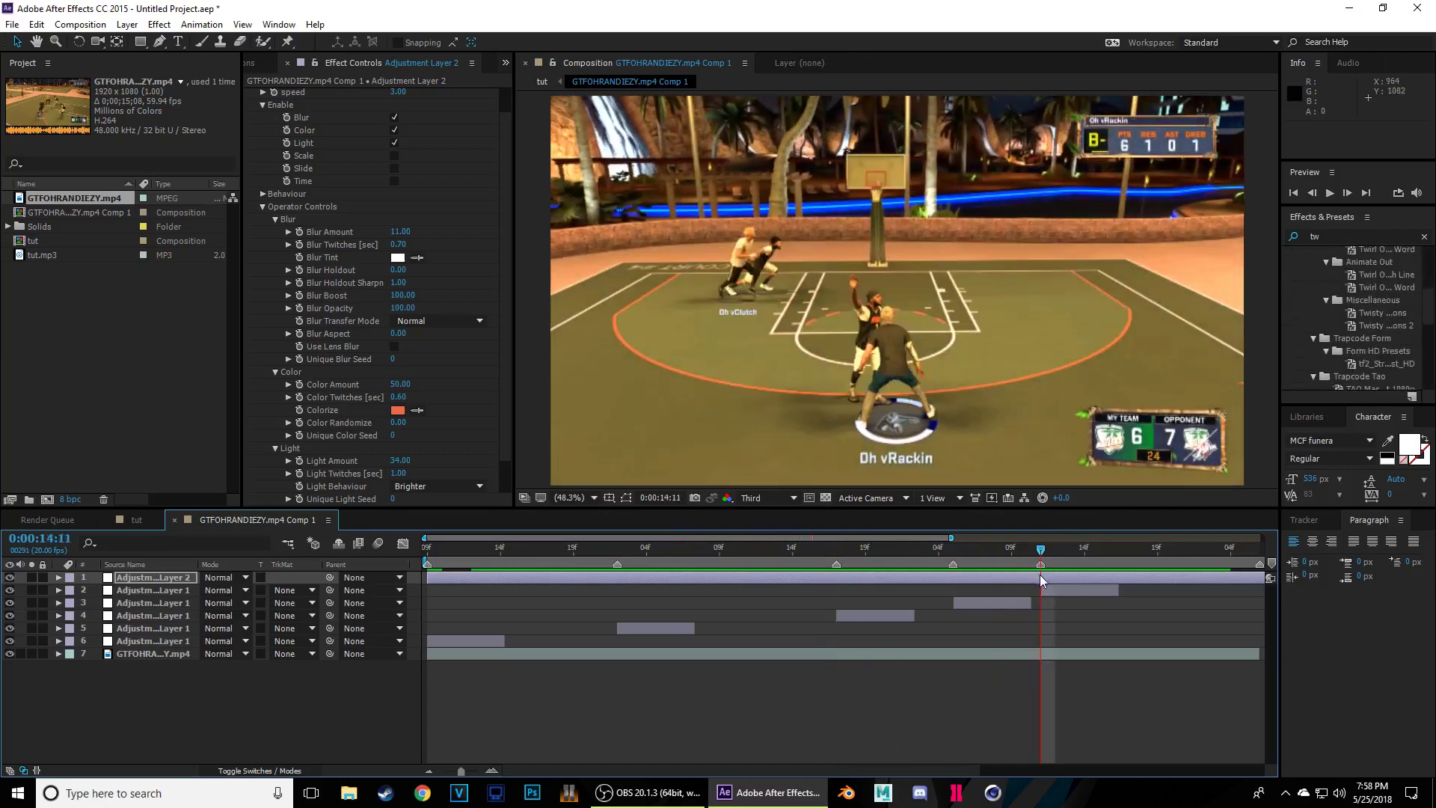
right_click(258, 716)
mouse_move(382, 579)
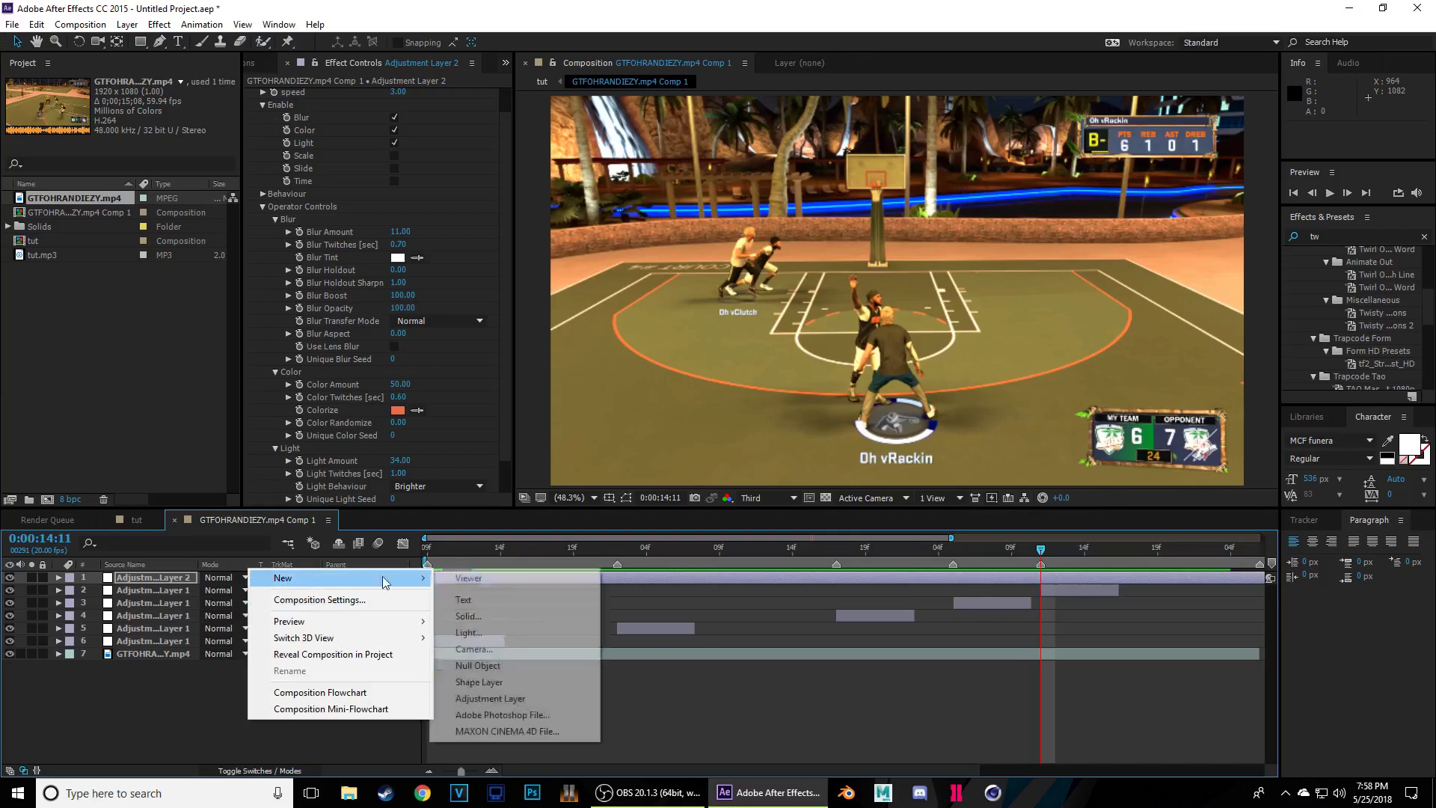
click(522, 704)
click(202, 24)
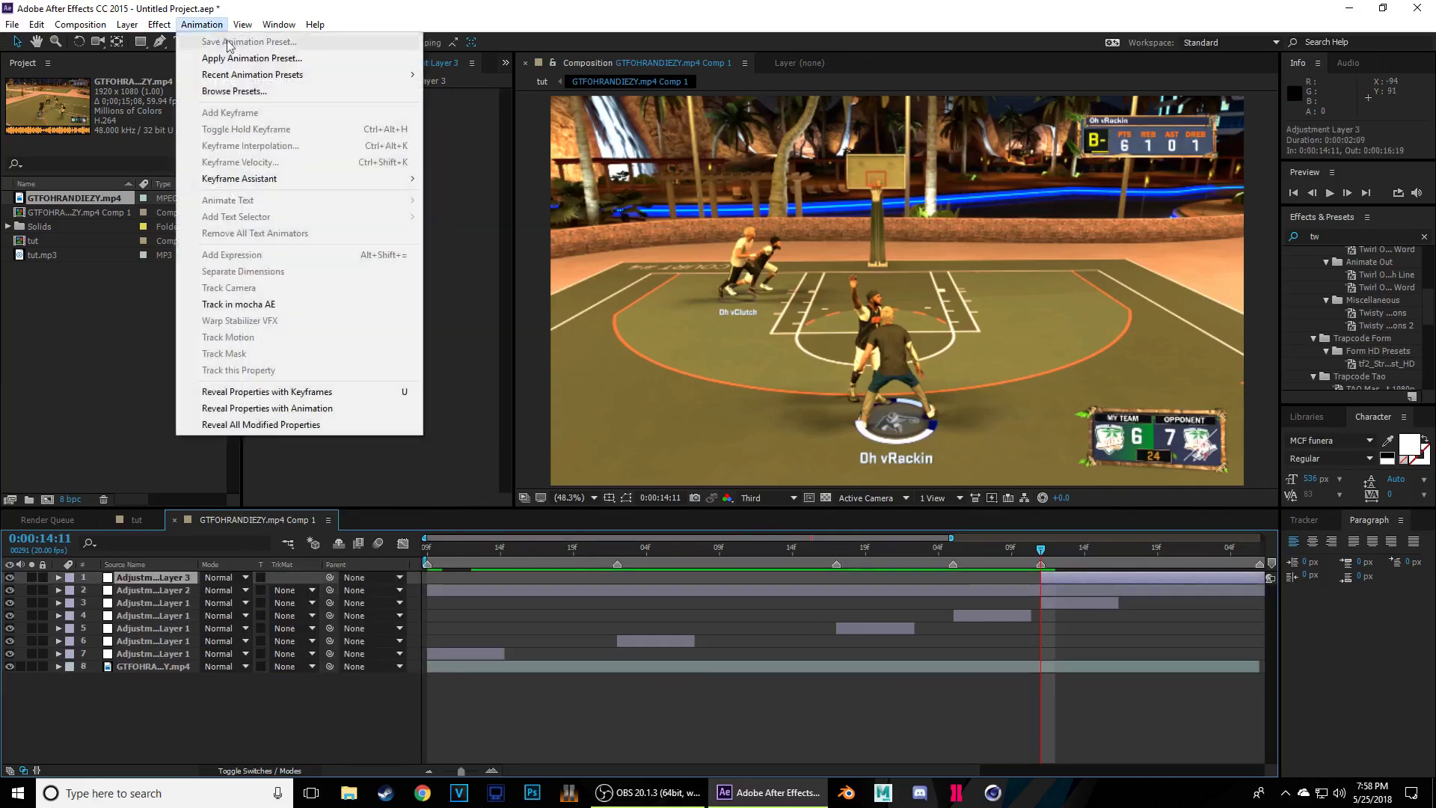
mouse_move(359, 75)
click(499, 79)
- Shift the warp adjustment layer to start at 0:00:14:08 so its bend falls on the 0:00:14:11 marker, and scrub through it
key(e)
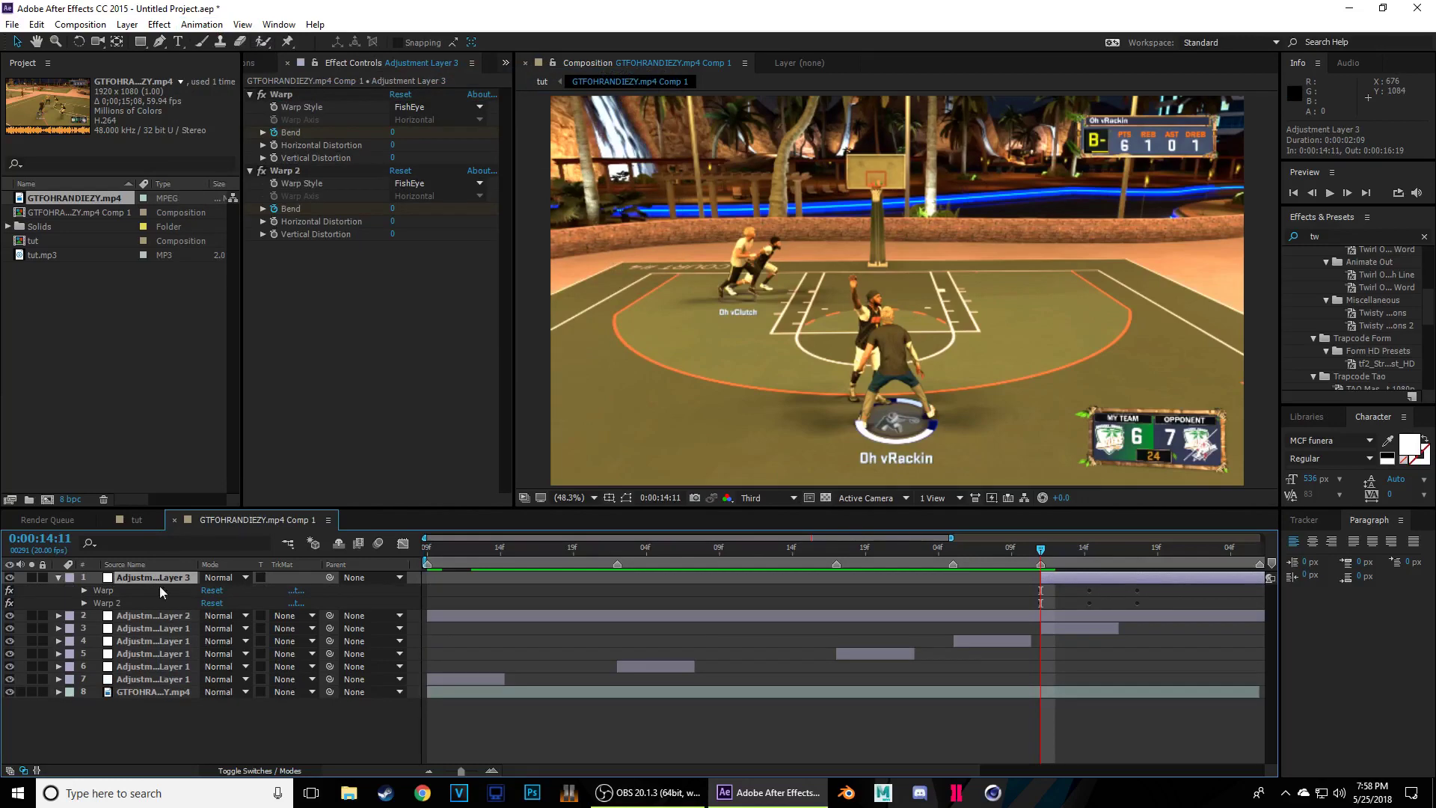
drag(1043, 591, 1054, 562)
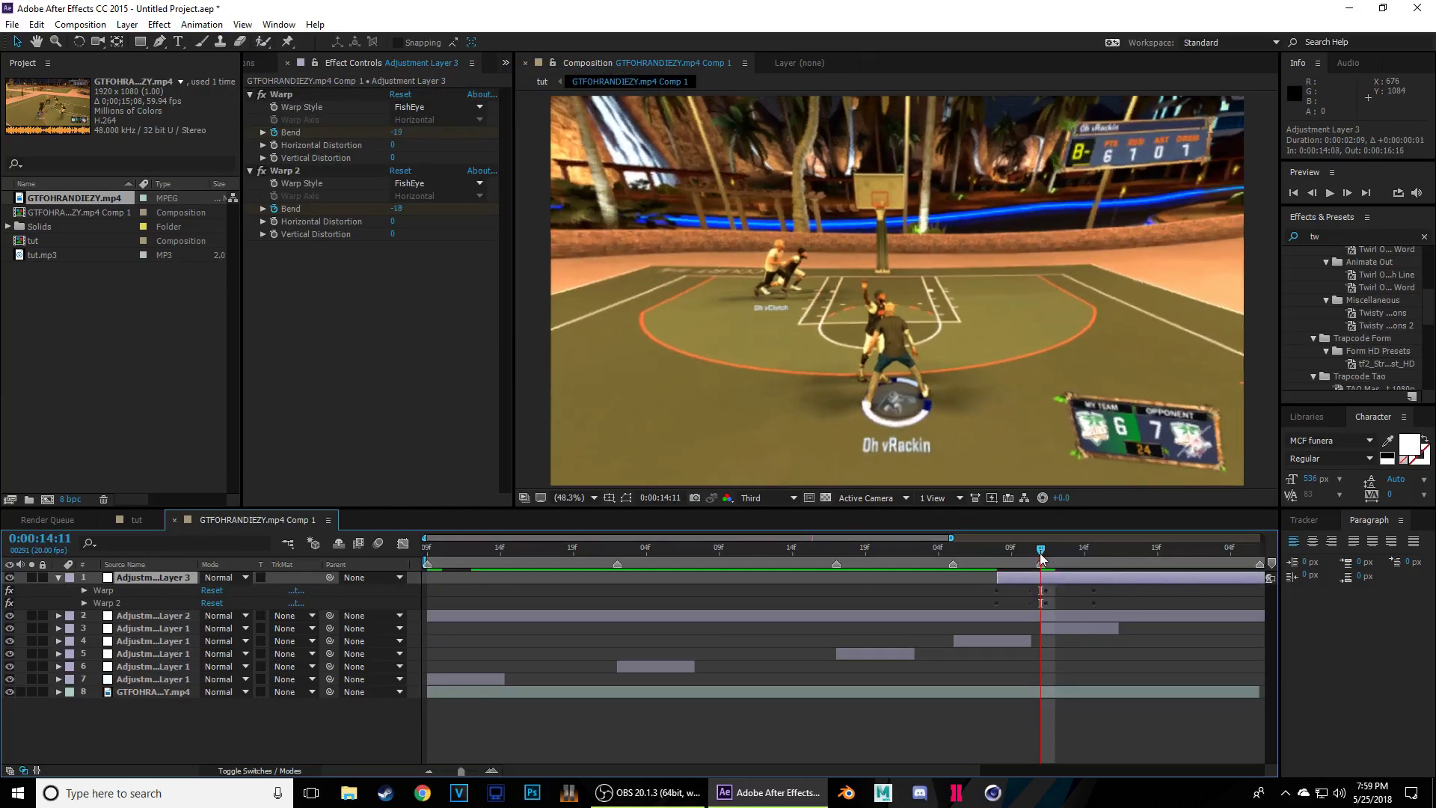
drag(1040, 557, 910, 559)
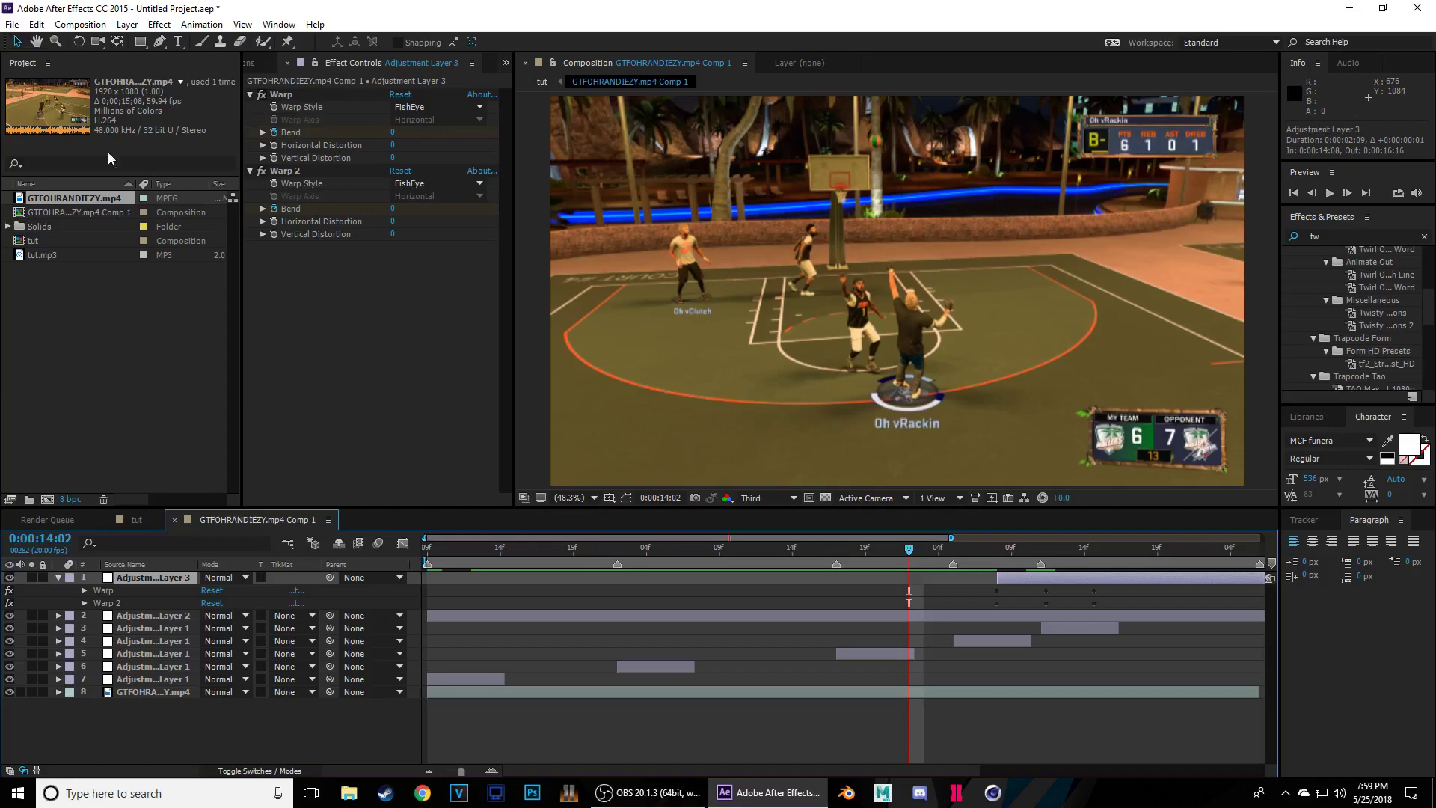
- Split the warp adjustment layer at 0:00:14:19 and delete the part after the cut
click(58, 576)
click(1157, 554)
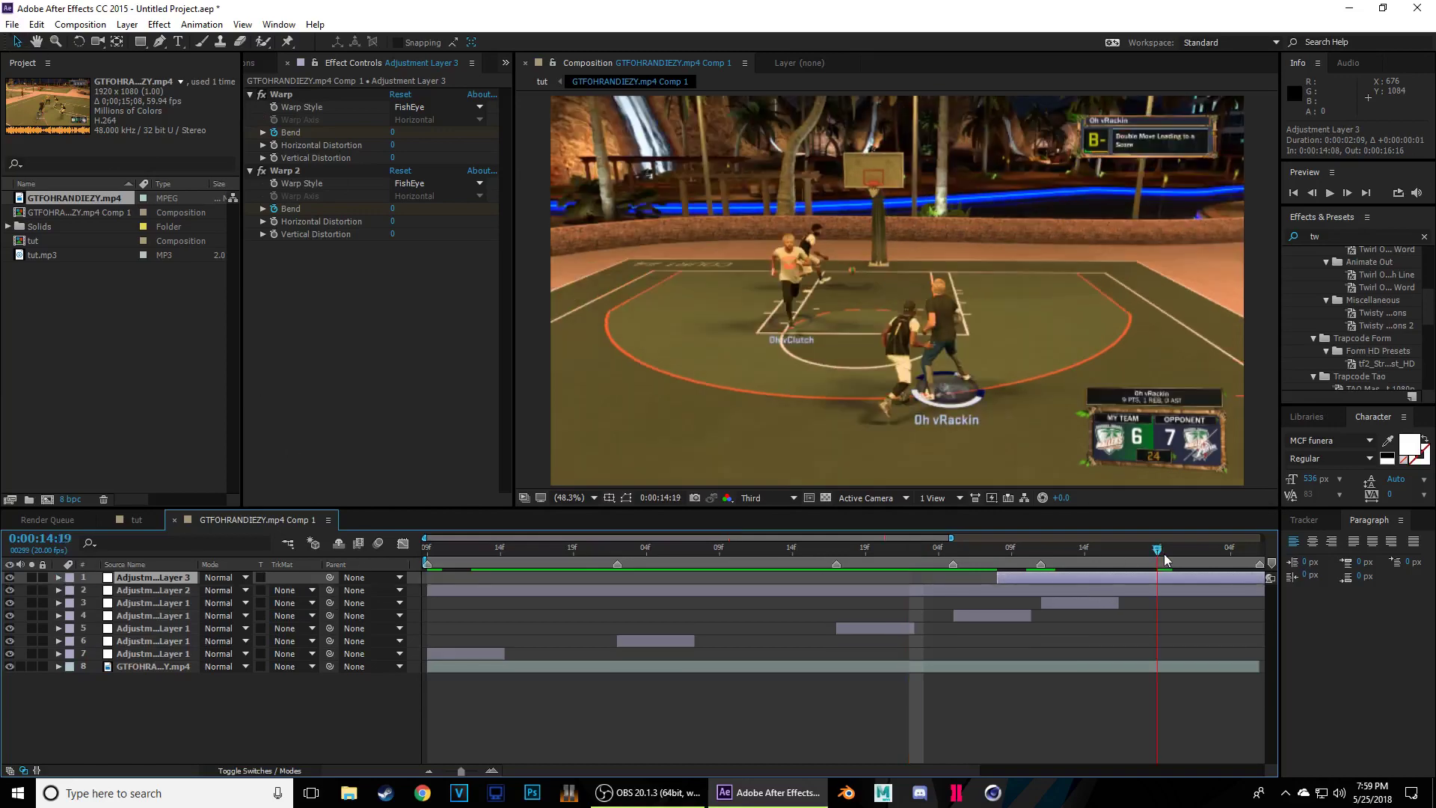
key(ctrl+shift+d)
key(Delete)
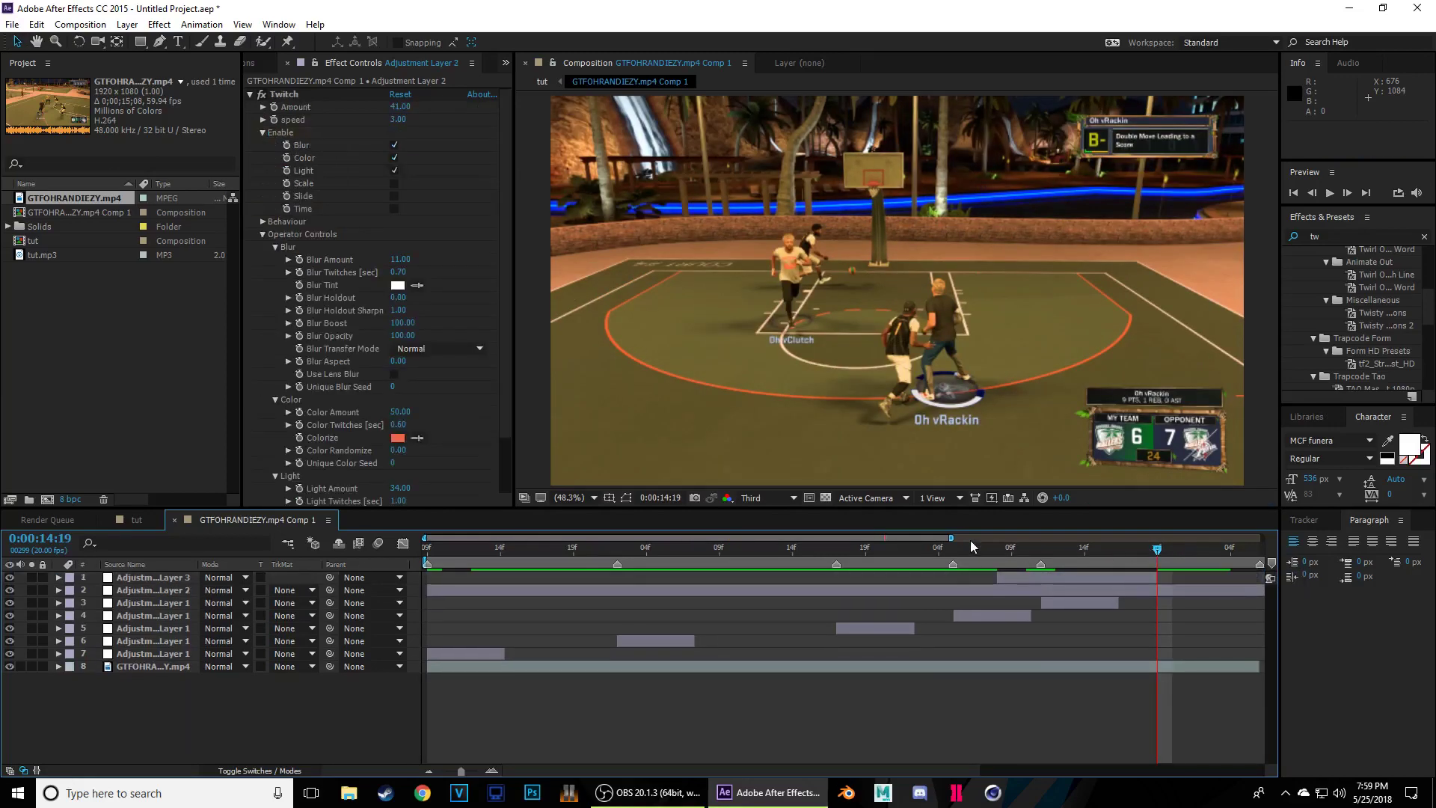
- Preview the twitch and warp effects against the music in the tut composition
drag(942, 550, 656, 583)
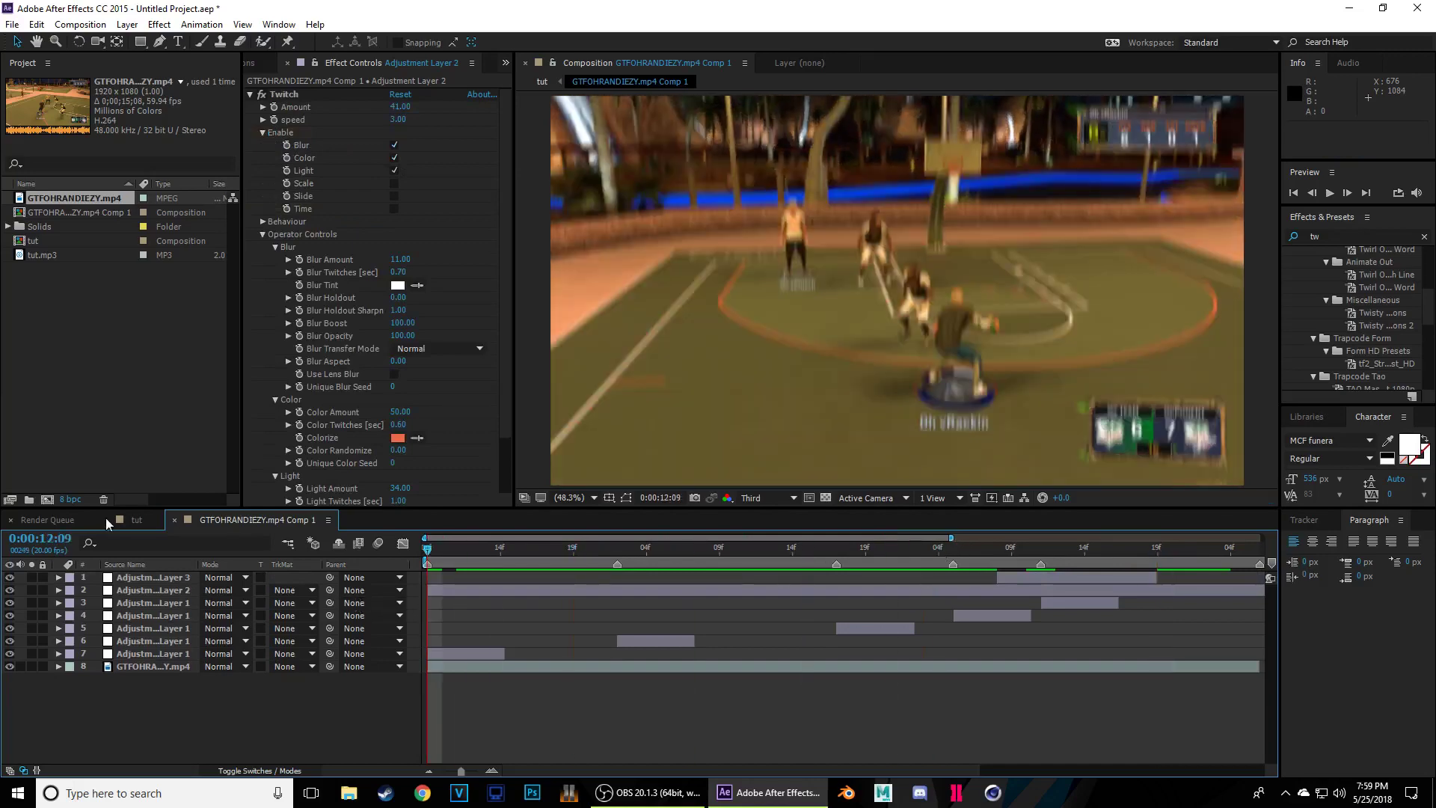
click(137, 520)
key(space)
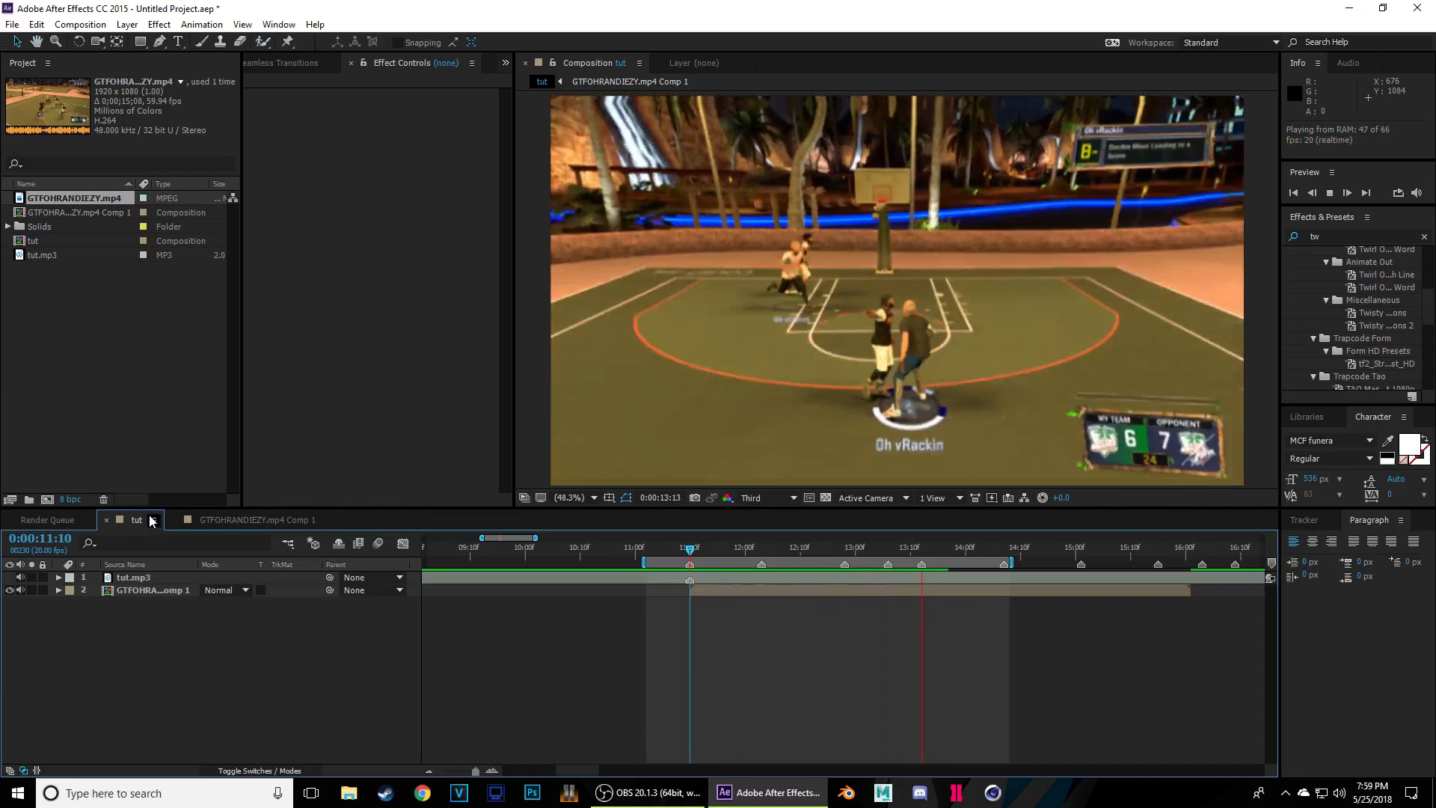
key(space)
- In the precomp, add another adjustment layer at 0:00:14:11 and apply the recent preset with the keyframed Exposure effect
click(239, 520)
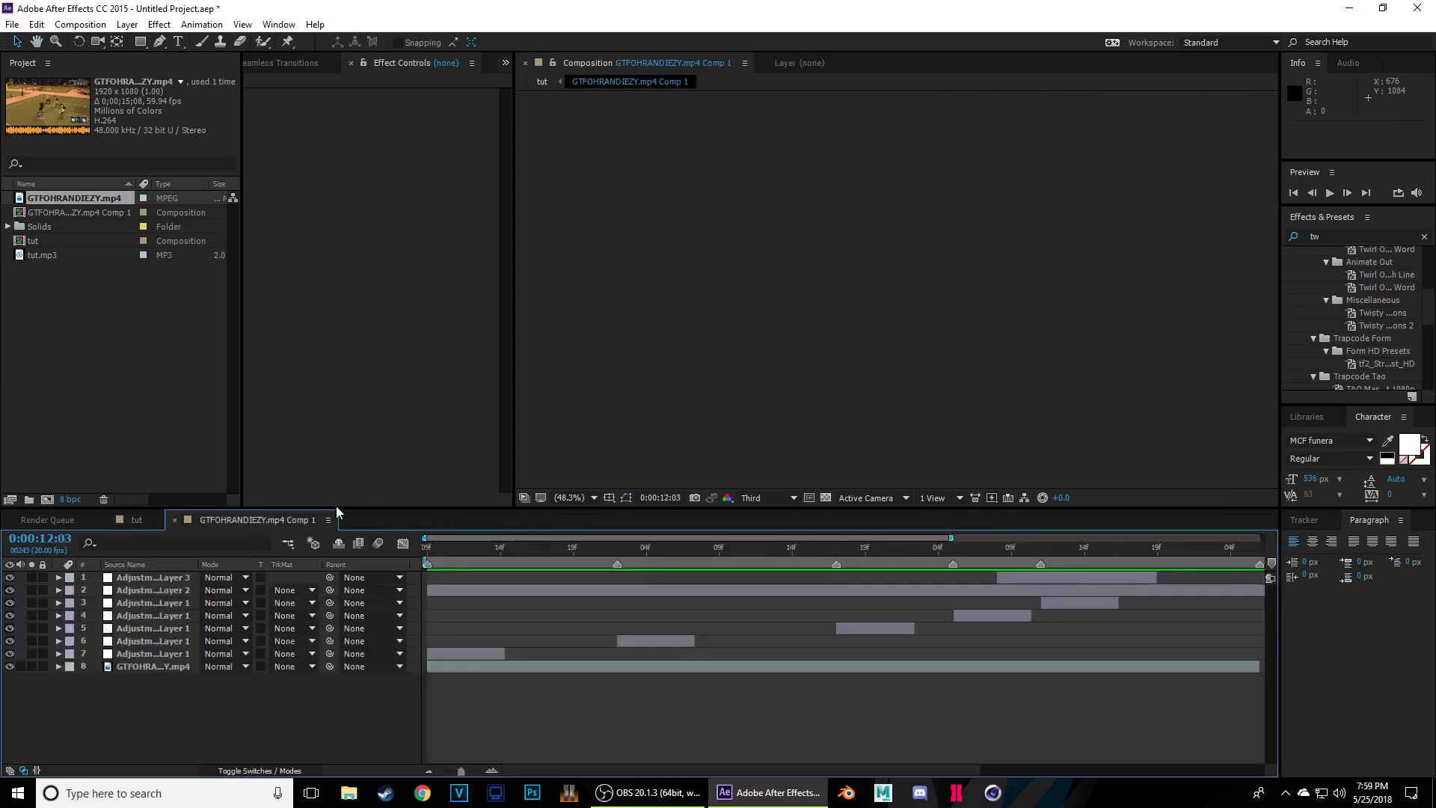
drag(791, 552, 1039, 569)
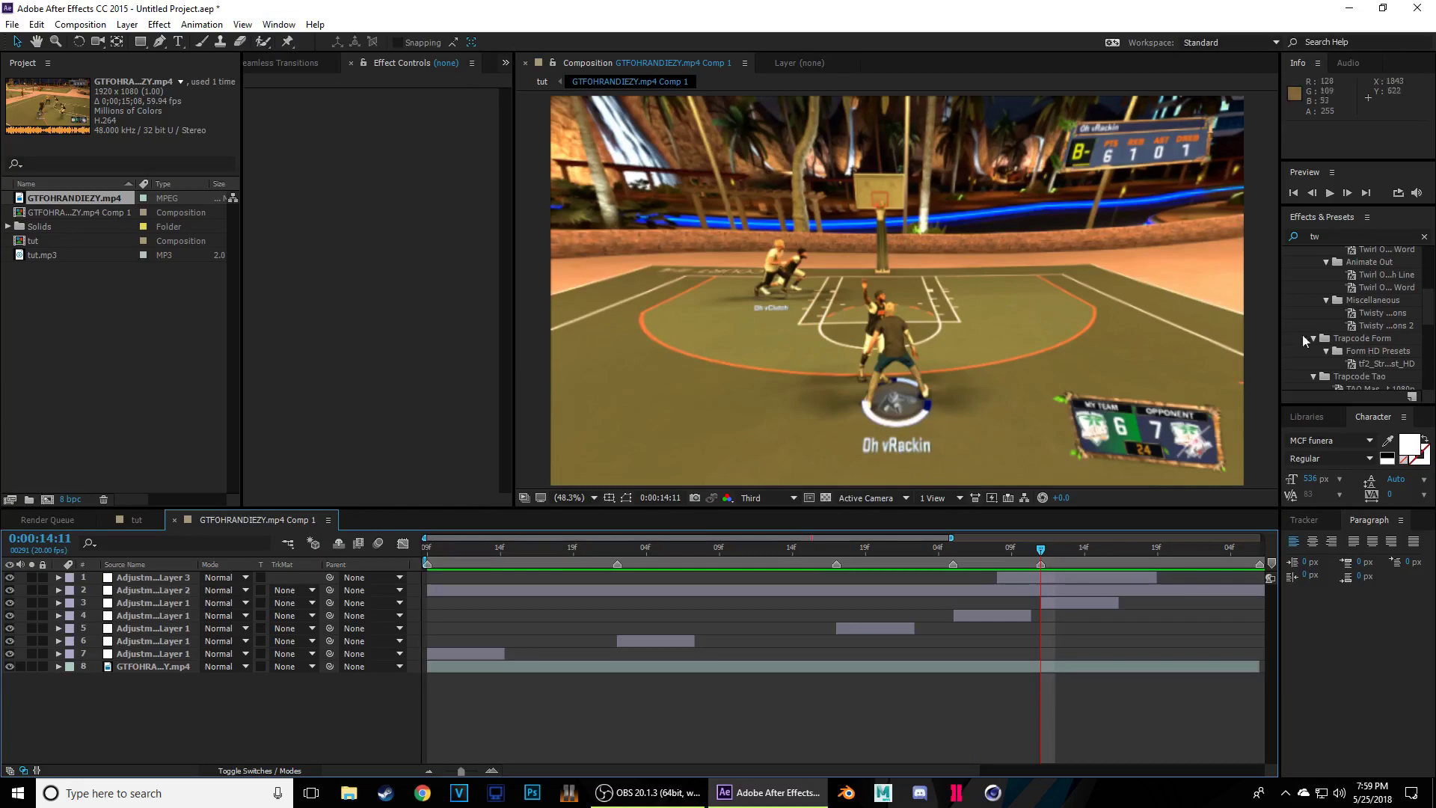
right_click(131, 746)
mouse_move(224, 581)
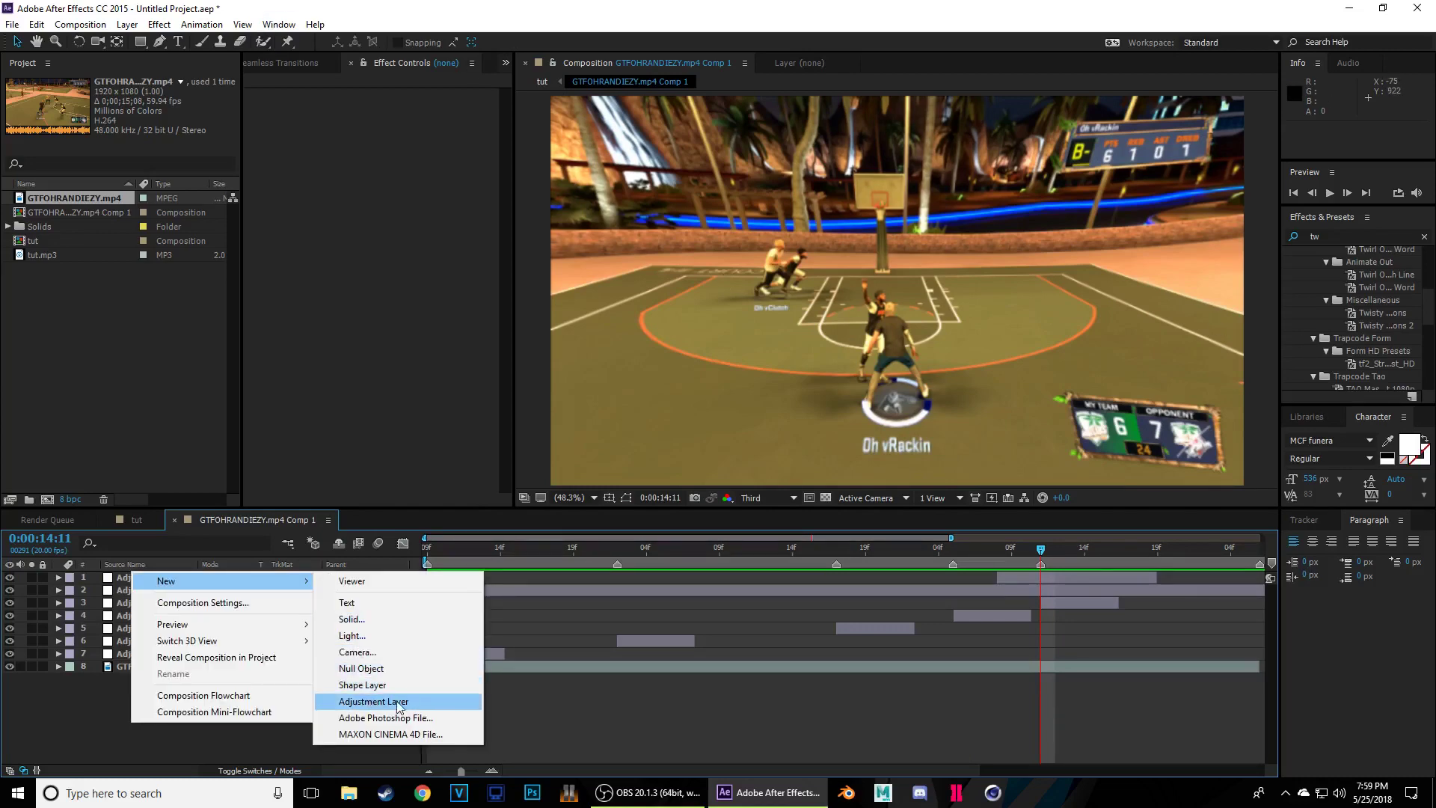
click(366, 701)
click(201, 24)
mouse_move(254, 87)
click(494, 90)
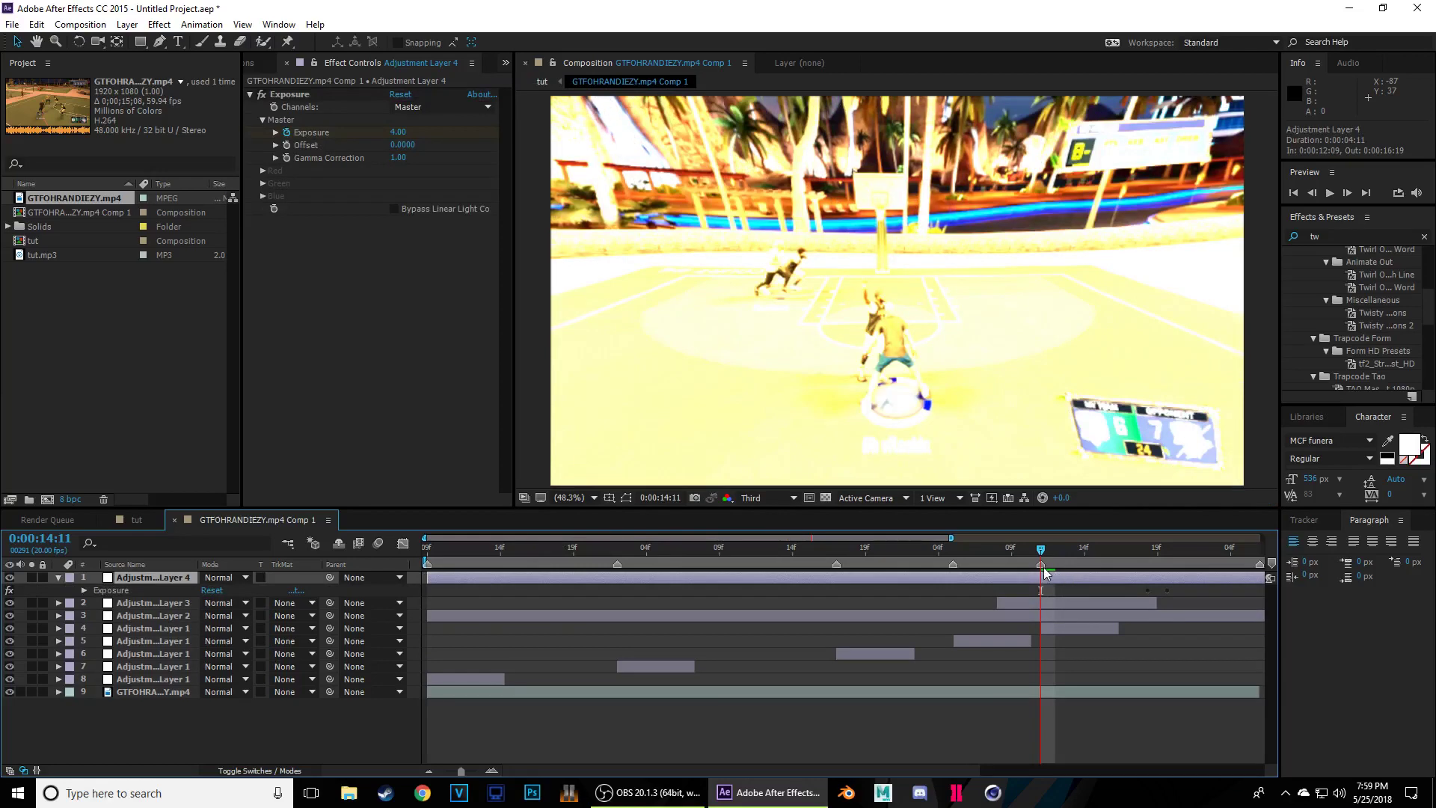
- Split the Exposure adjustment layer at the 0:00:14:11 marker and delete the part before it
key(ctrl+shift+d)
click(990, 589)
key(Delete)
- Return to the tut composition and preview the exposure flash in time with the music
drag(995, 552, 456, 548)
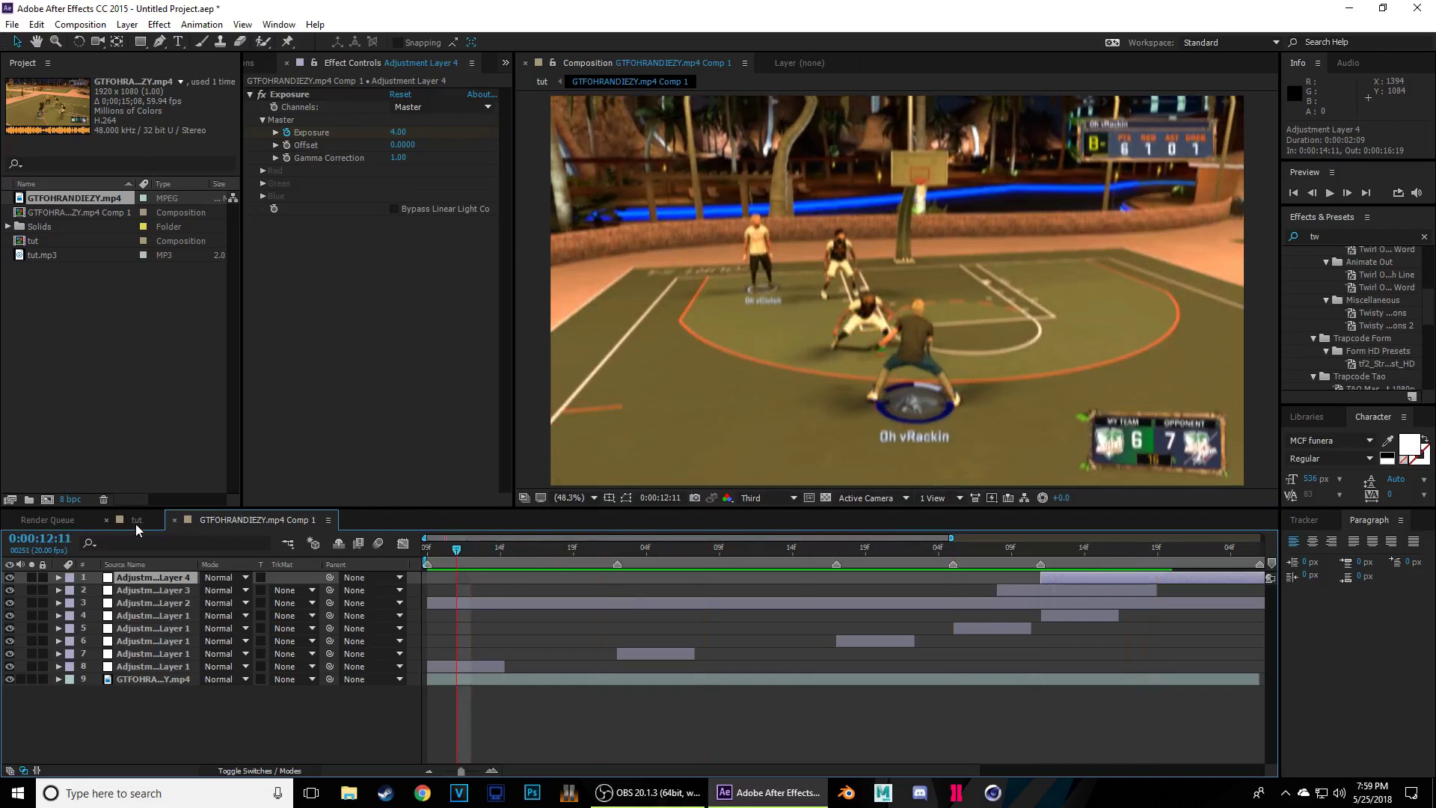
click(136, 521)
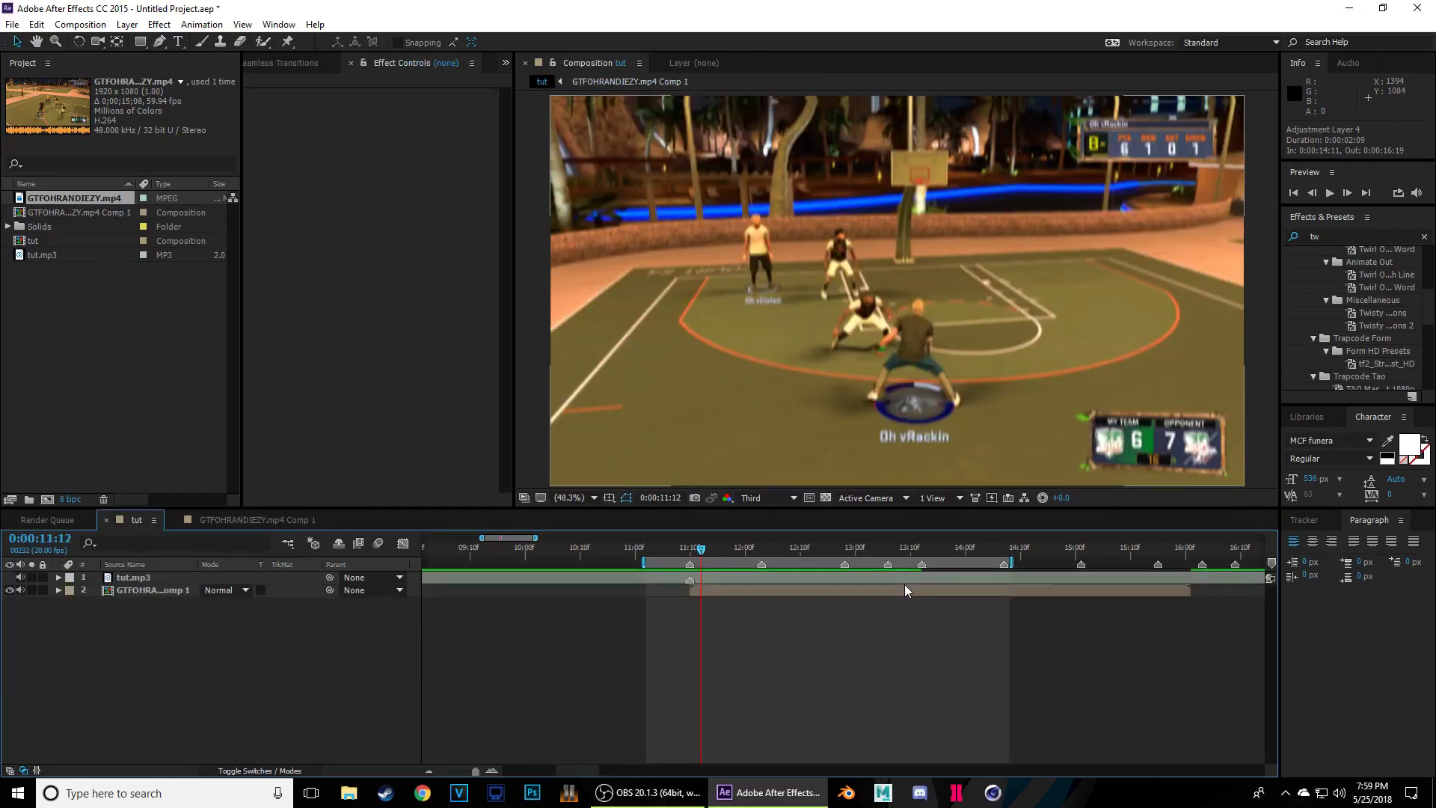
key(space)
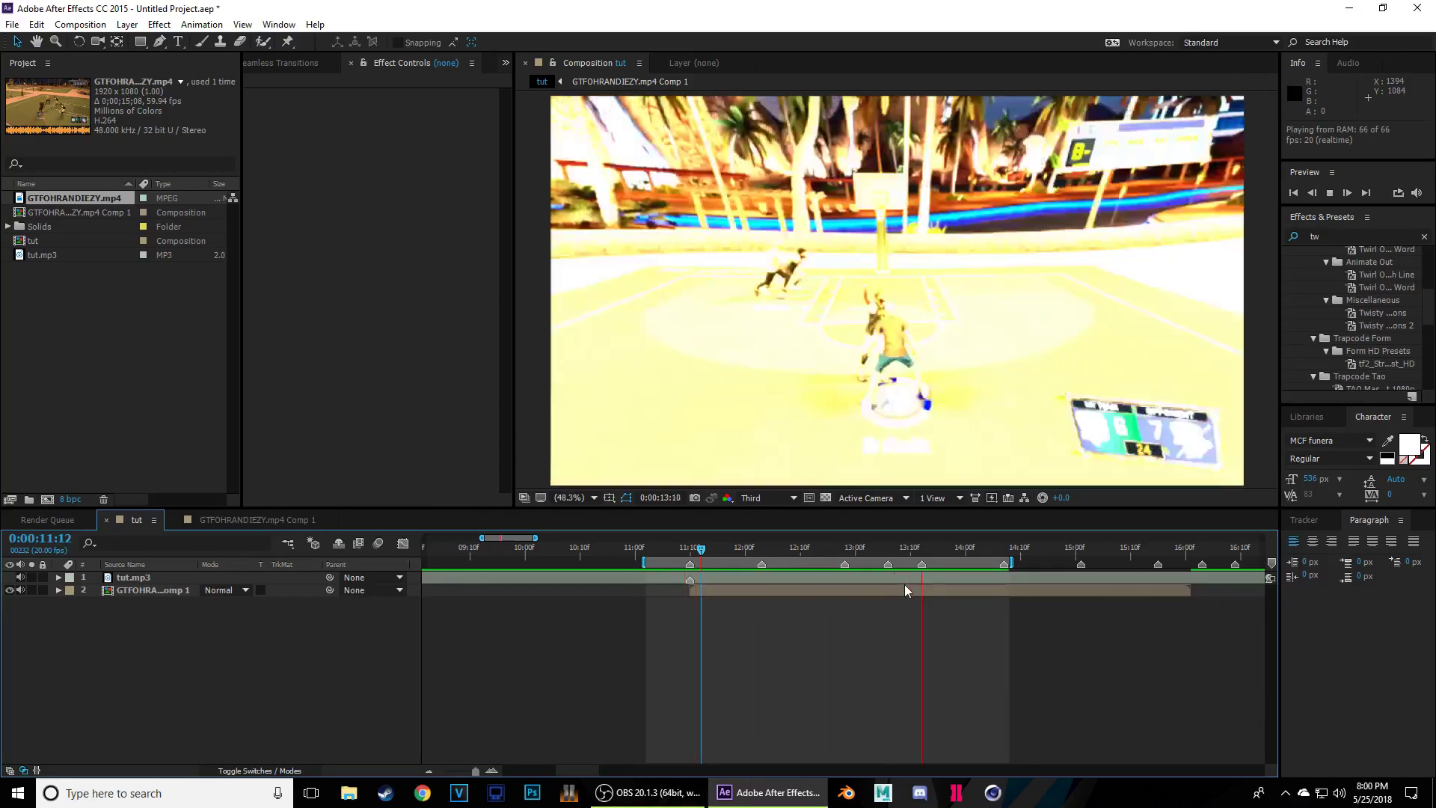
- Stop the preview and trim the end of the gameplay precomp layer to the marker at 0:00:14:07
key(space)
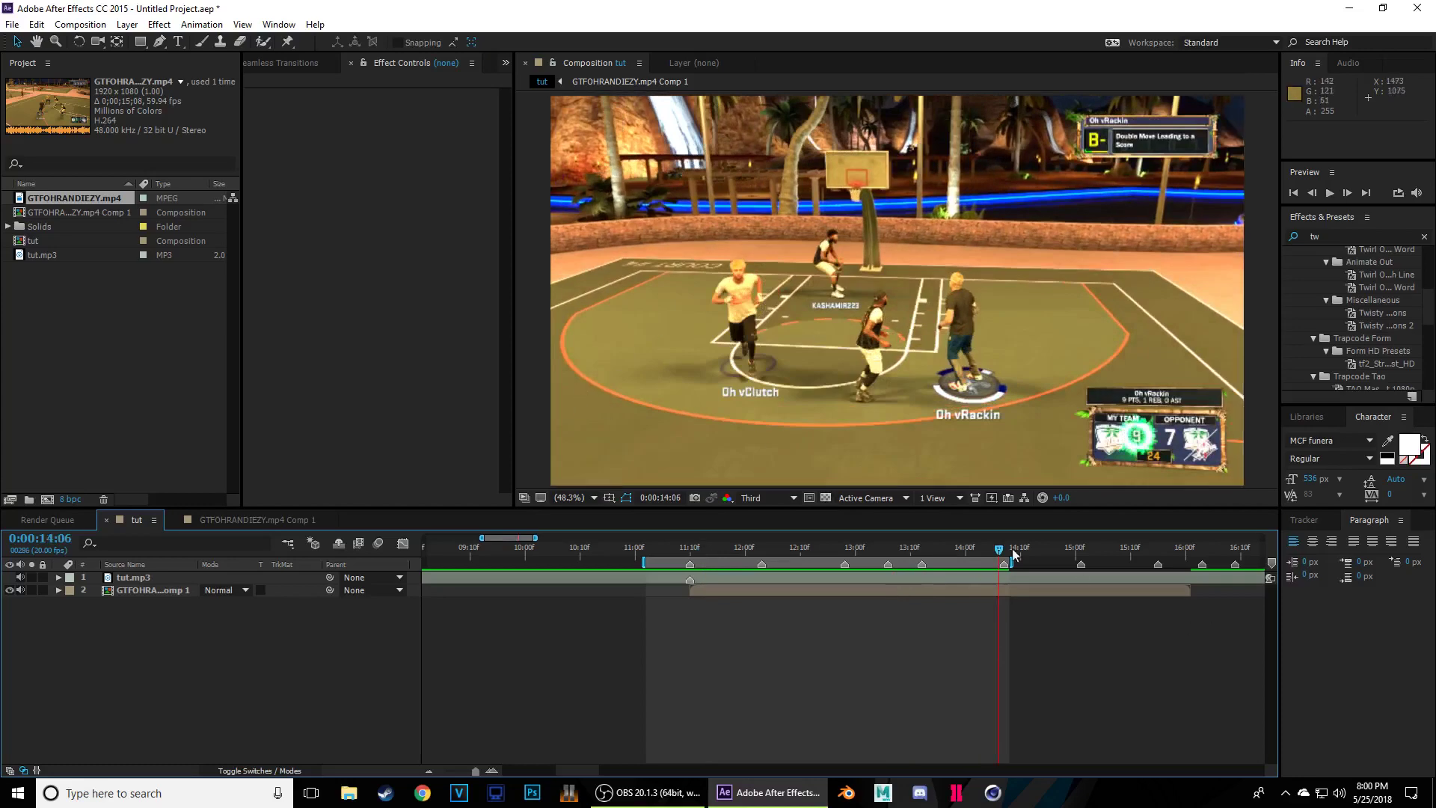
drag(1008, 562, 1036, 563)
drag(1018, 548, 1003, 602)
click(1011, 590)
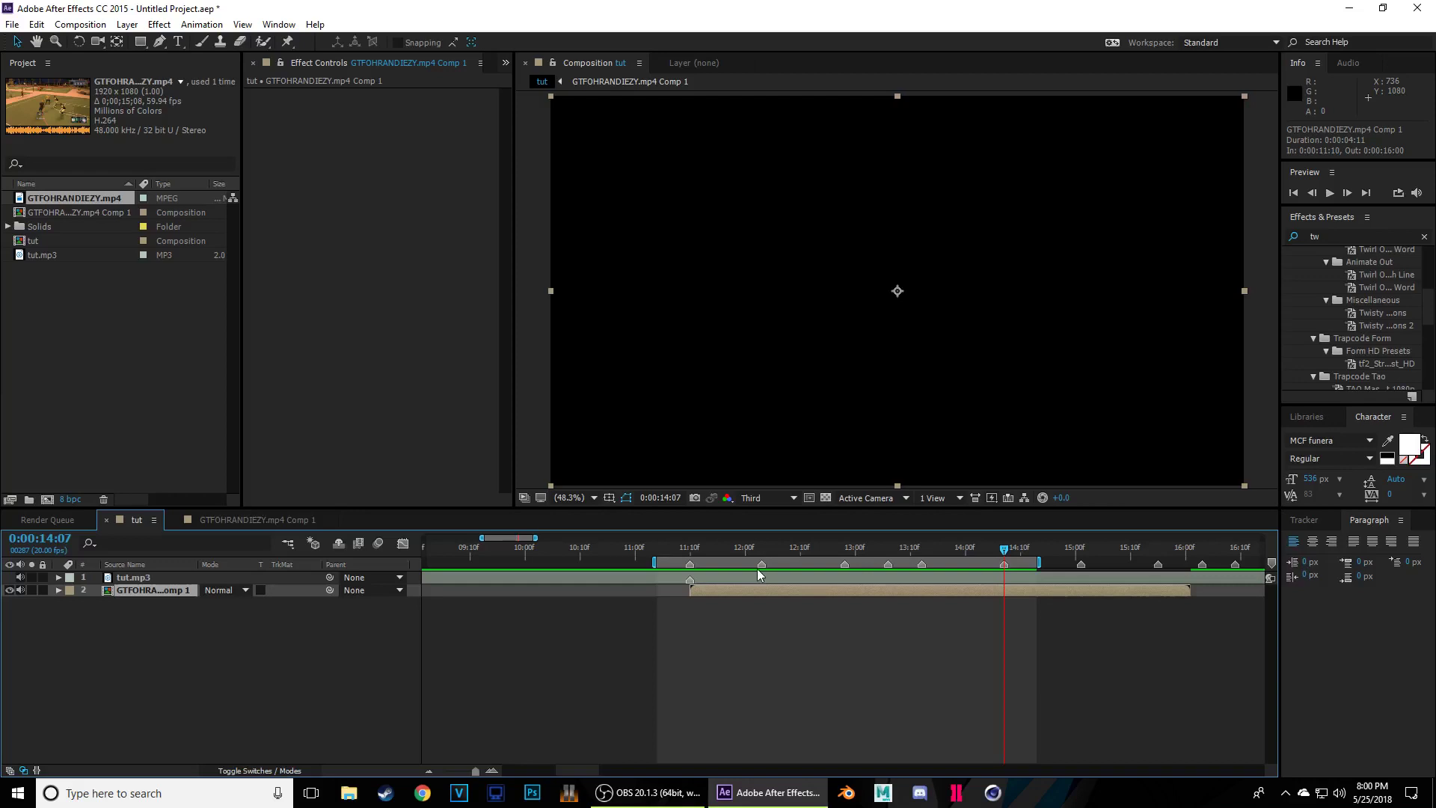
drag(688, 551, 1015, 611)
click(1005, 635)
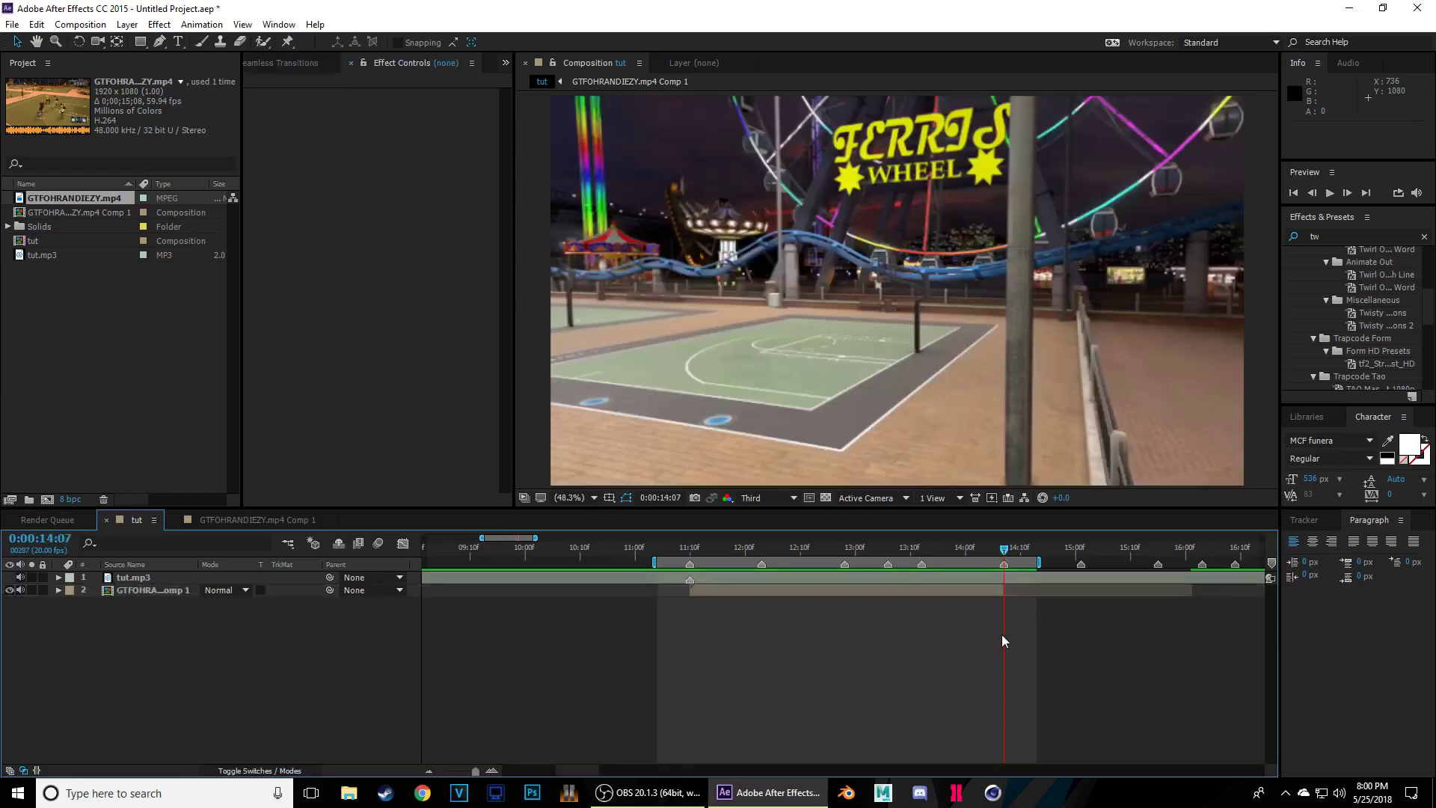
- Set the work area from 0:00:10:08 to 0:00:14:18 and trim the composition to it
key(n)
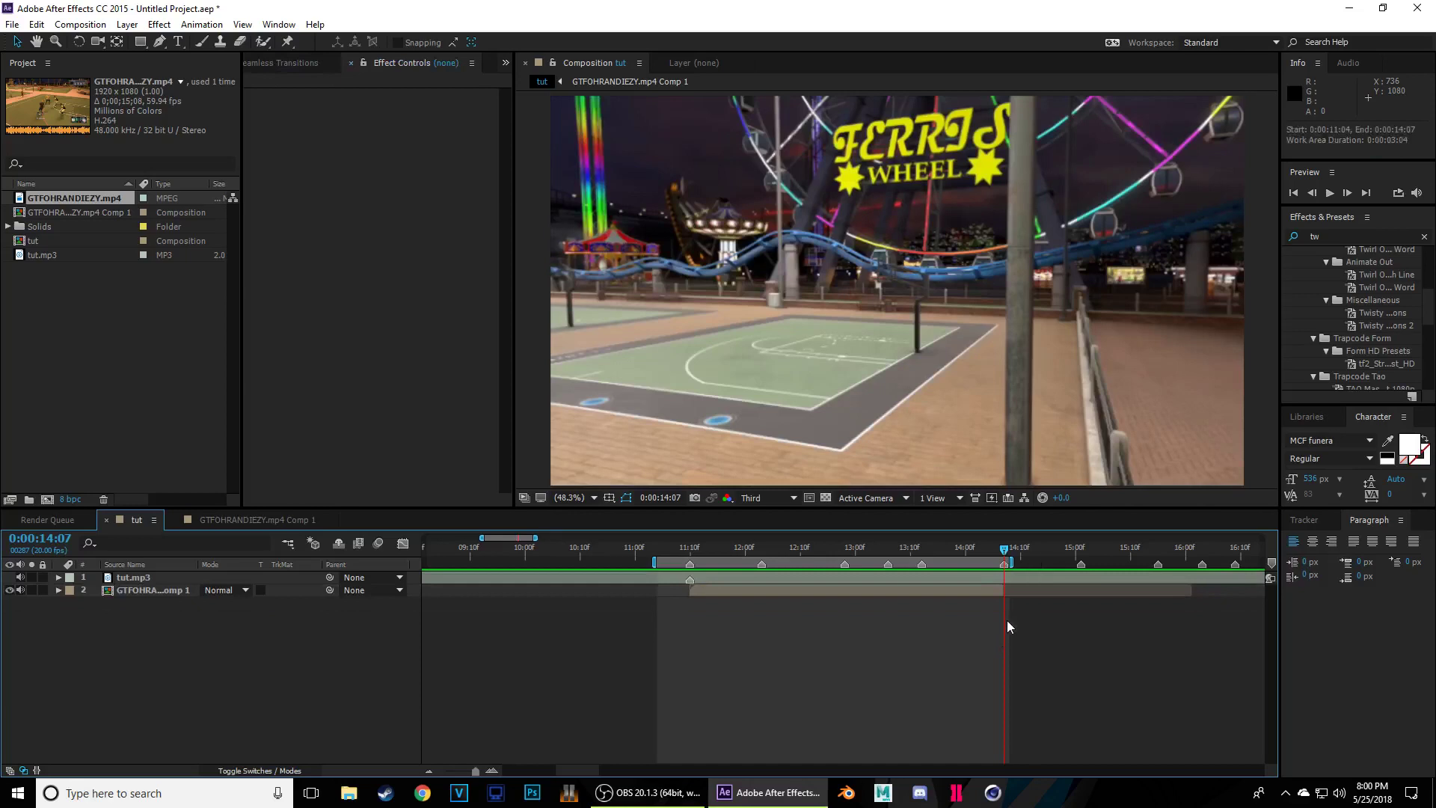
drag(1009, 562, 1071, 562)
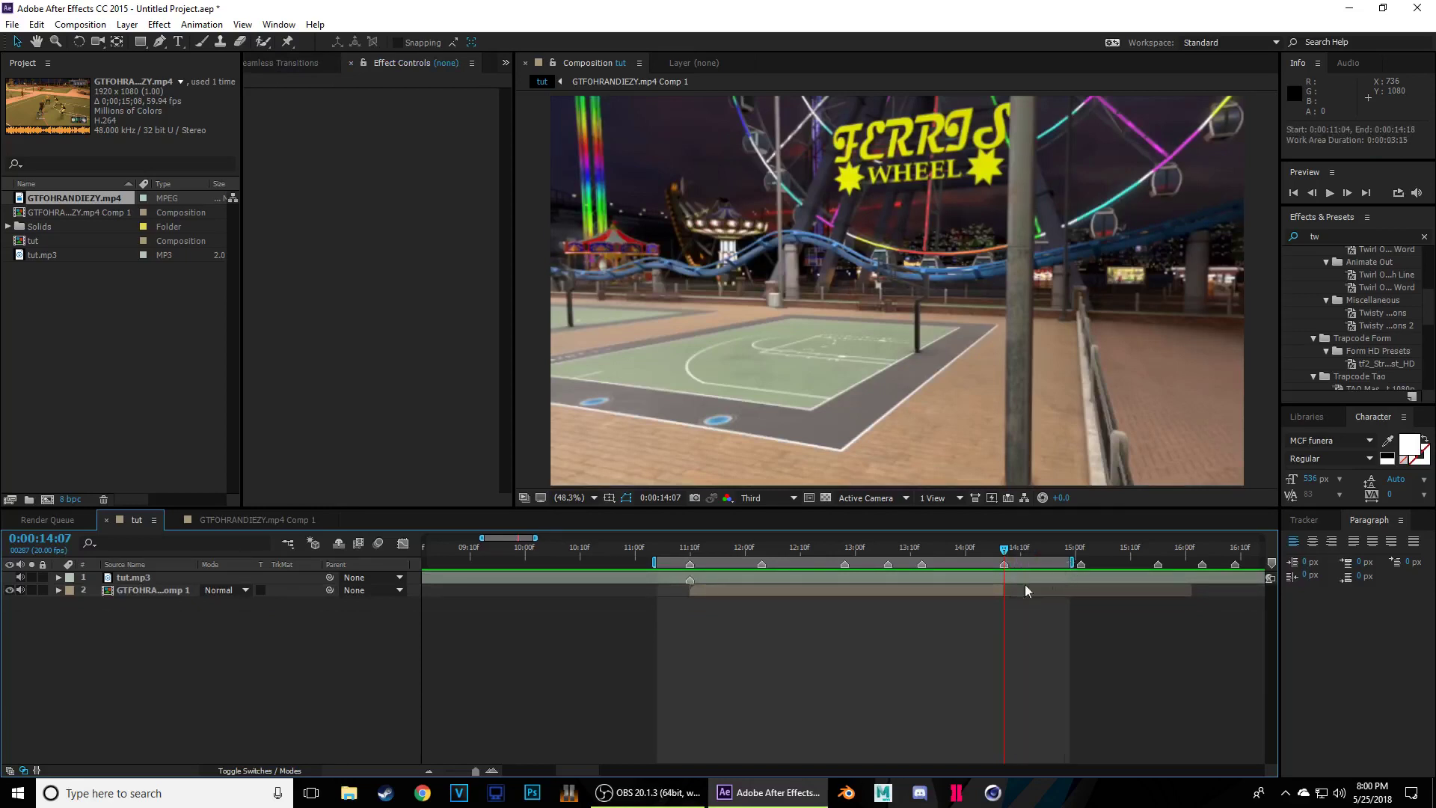
drag(658, 562, 566, 561)
right_click(623, 564)
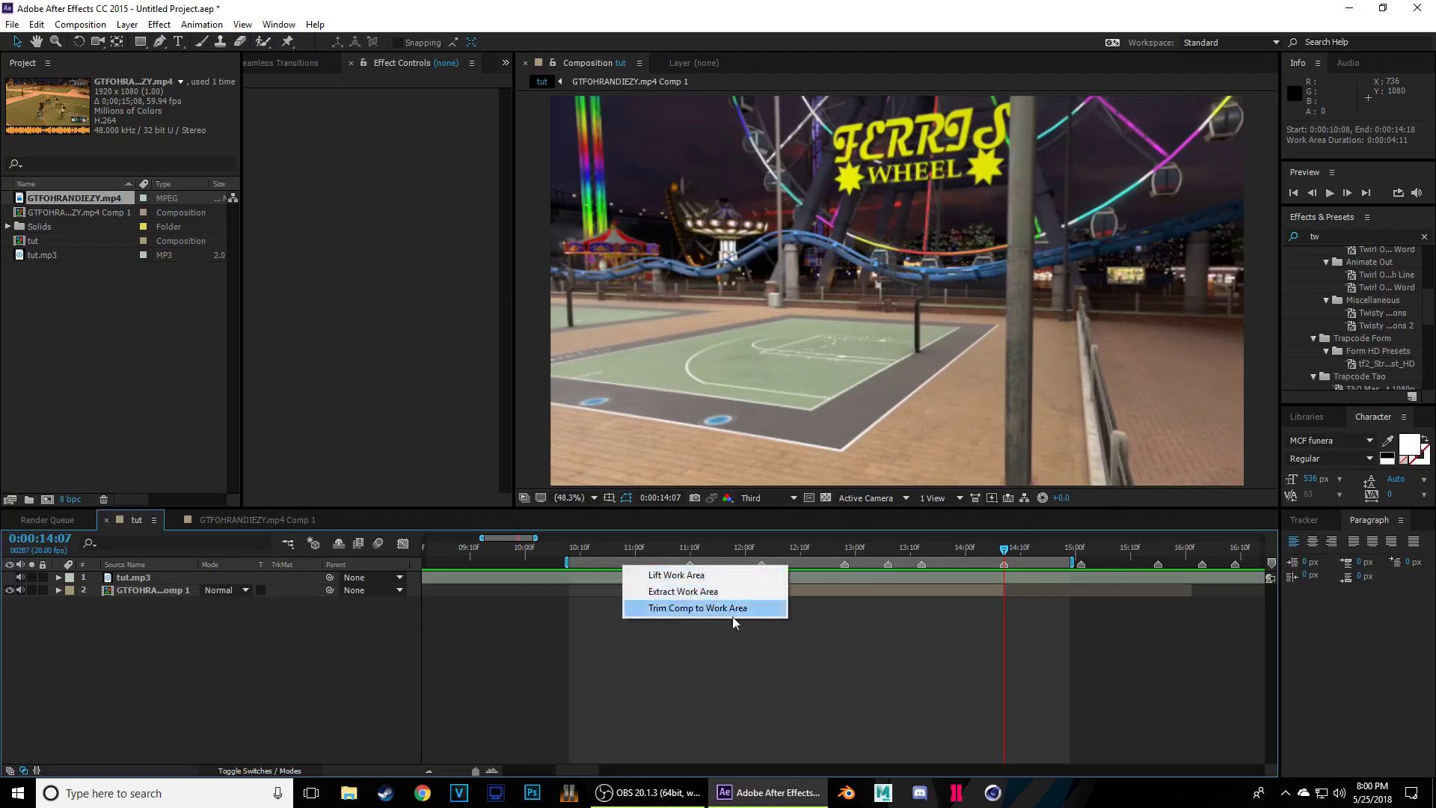
click(763, 609)
- Pre-compose the tut.mp3 and gameplay layers together as "edit" without opening the new composition
drag(716, 547, 848, 640)
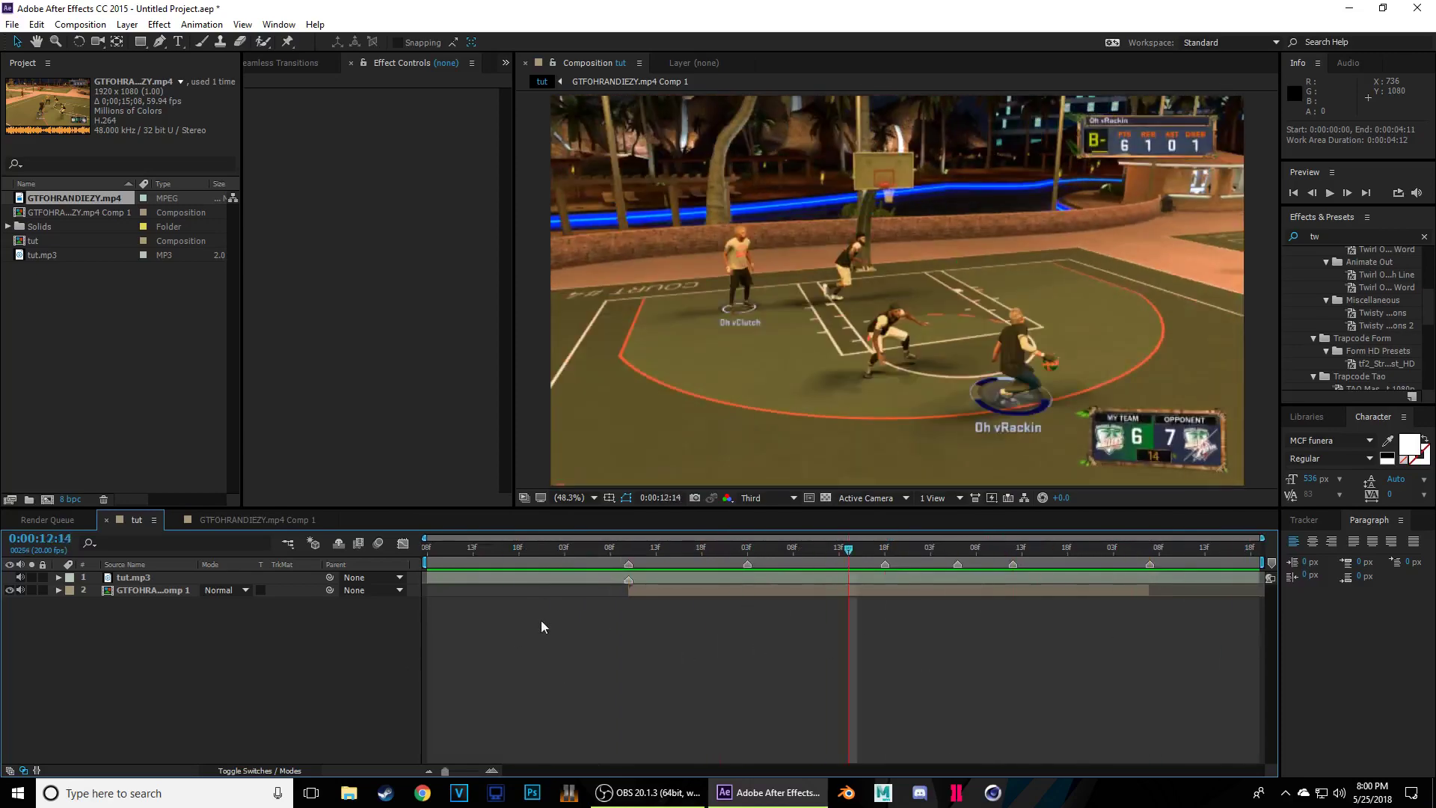
click(133, 589)
shift+click(137, 574)
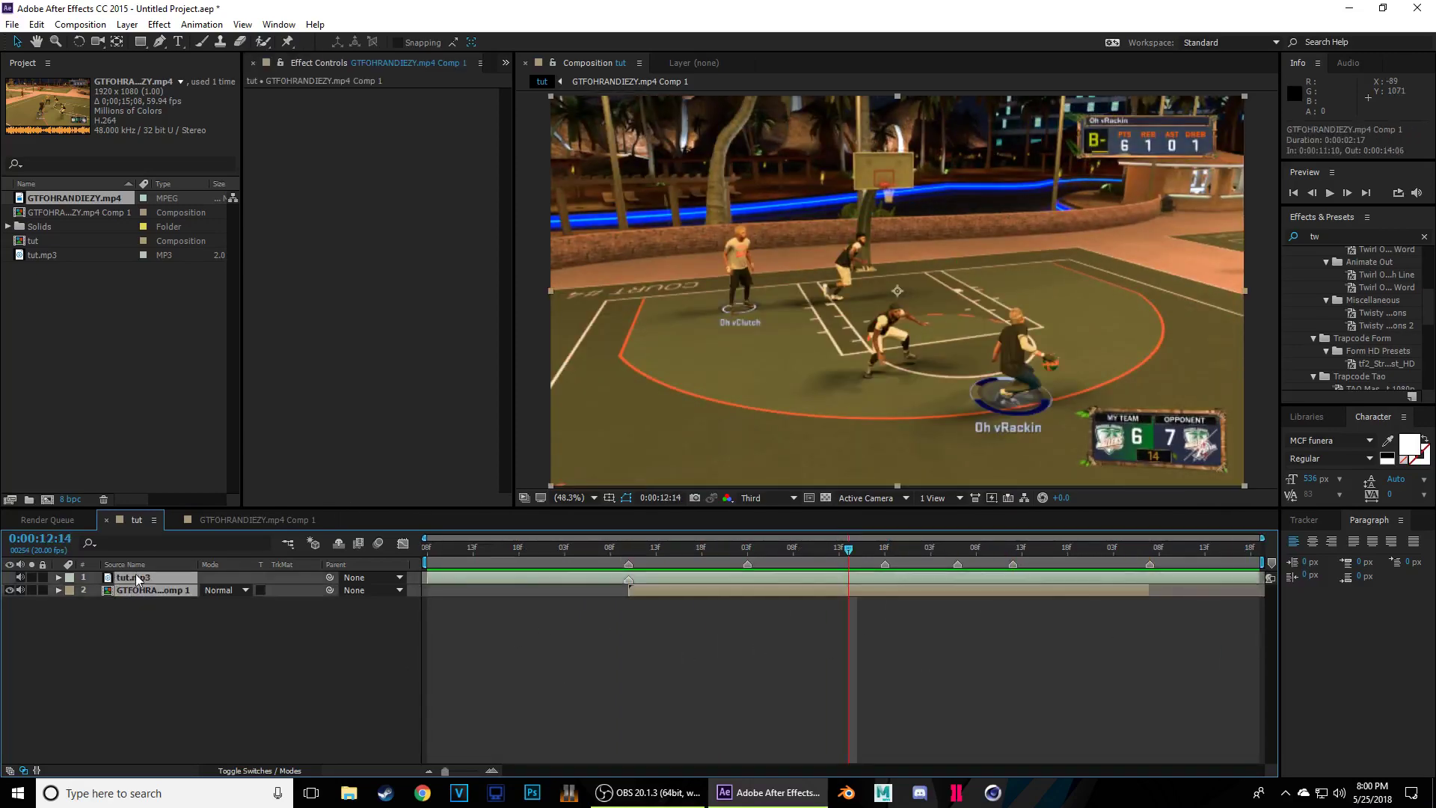
right_click(136, 573)
click(240, 643)
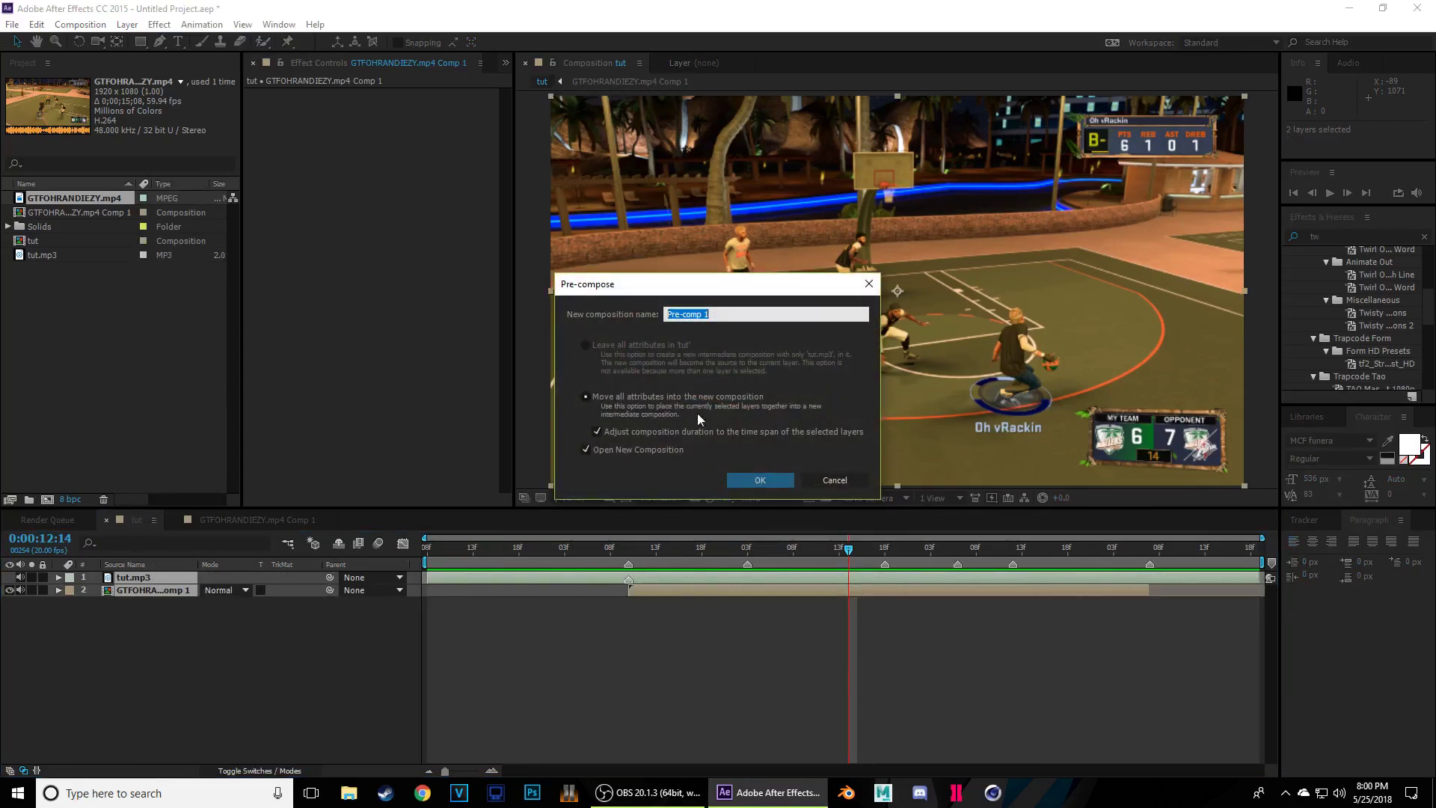
click(585, 451)
click(722, 311)
text(edit)
key(Return)
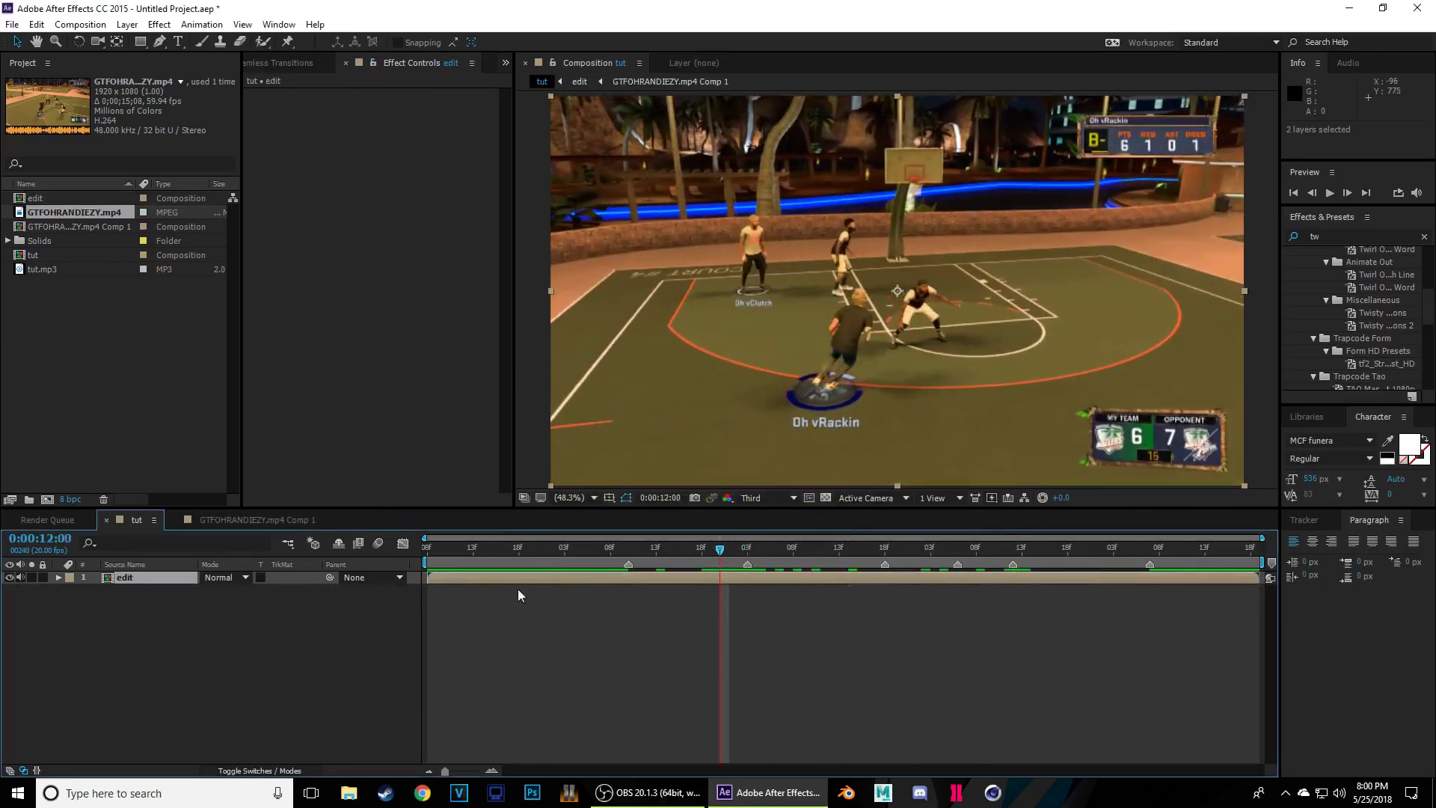
- Add an adjustment layer above the edit layer and duplicate it until there are five
right_click(158, 654)
mouse_move(179, 504)
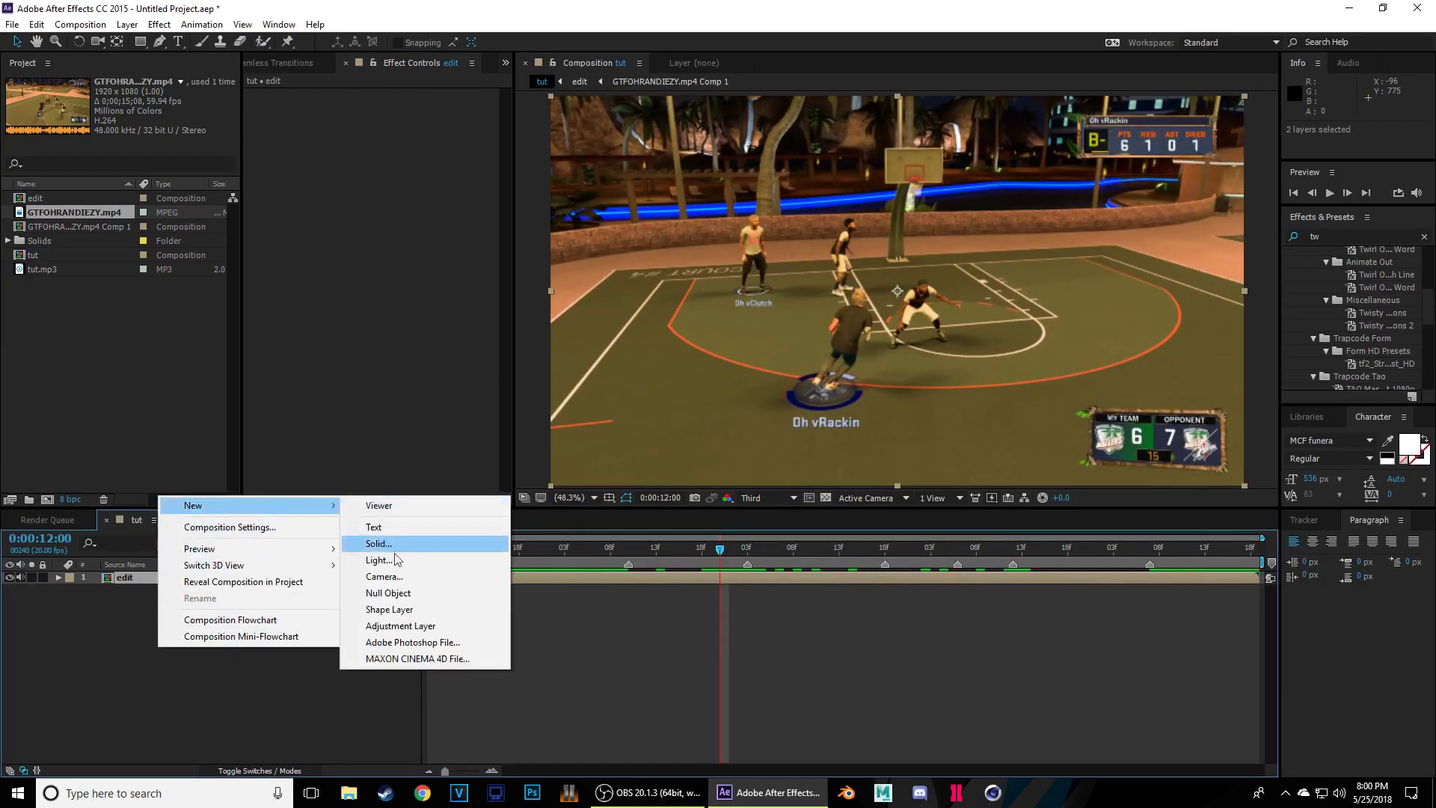
click(389, 626)
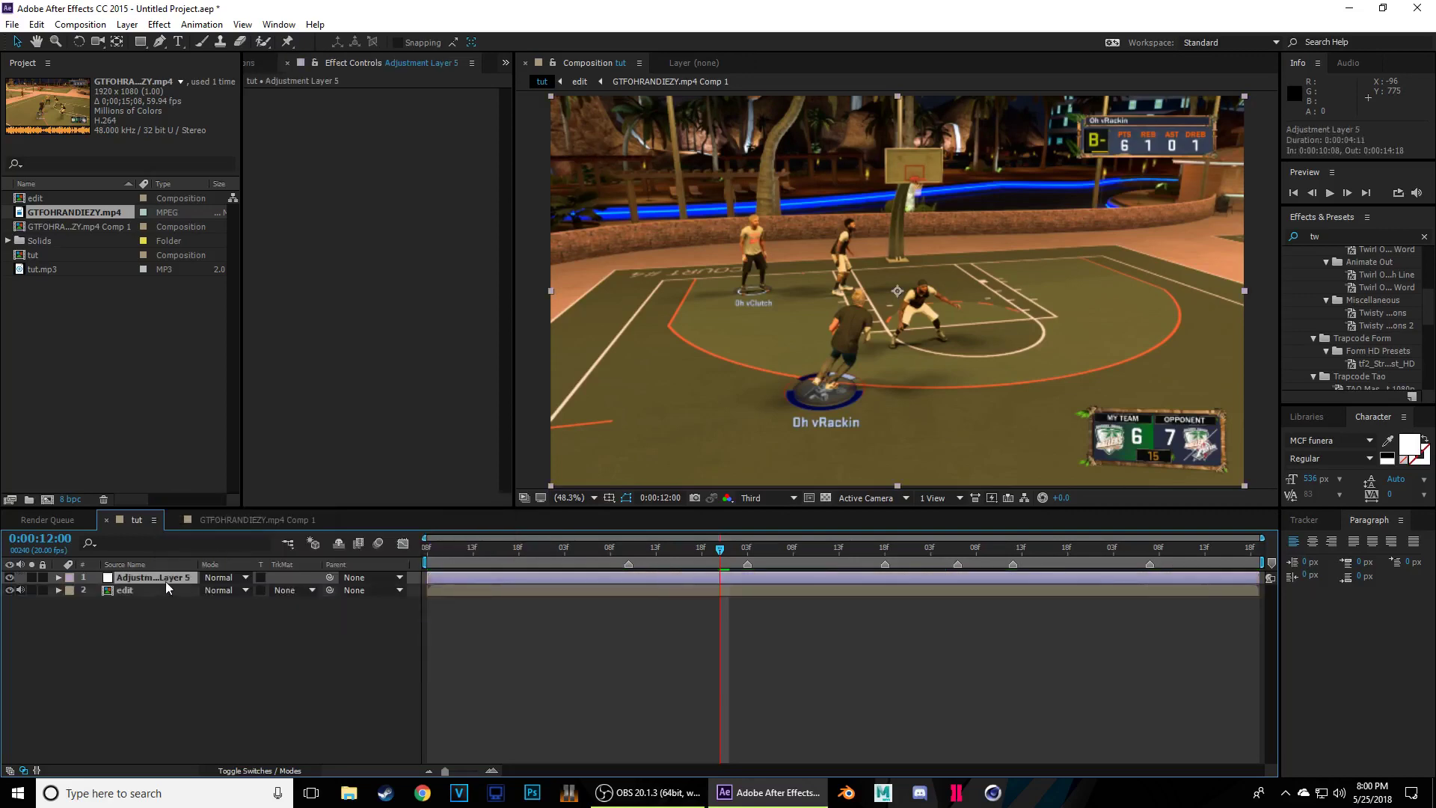
key(ctrl+d)
key(ctrl+d)
key(ctrl+d)
key(ctrl+d)
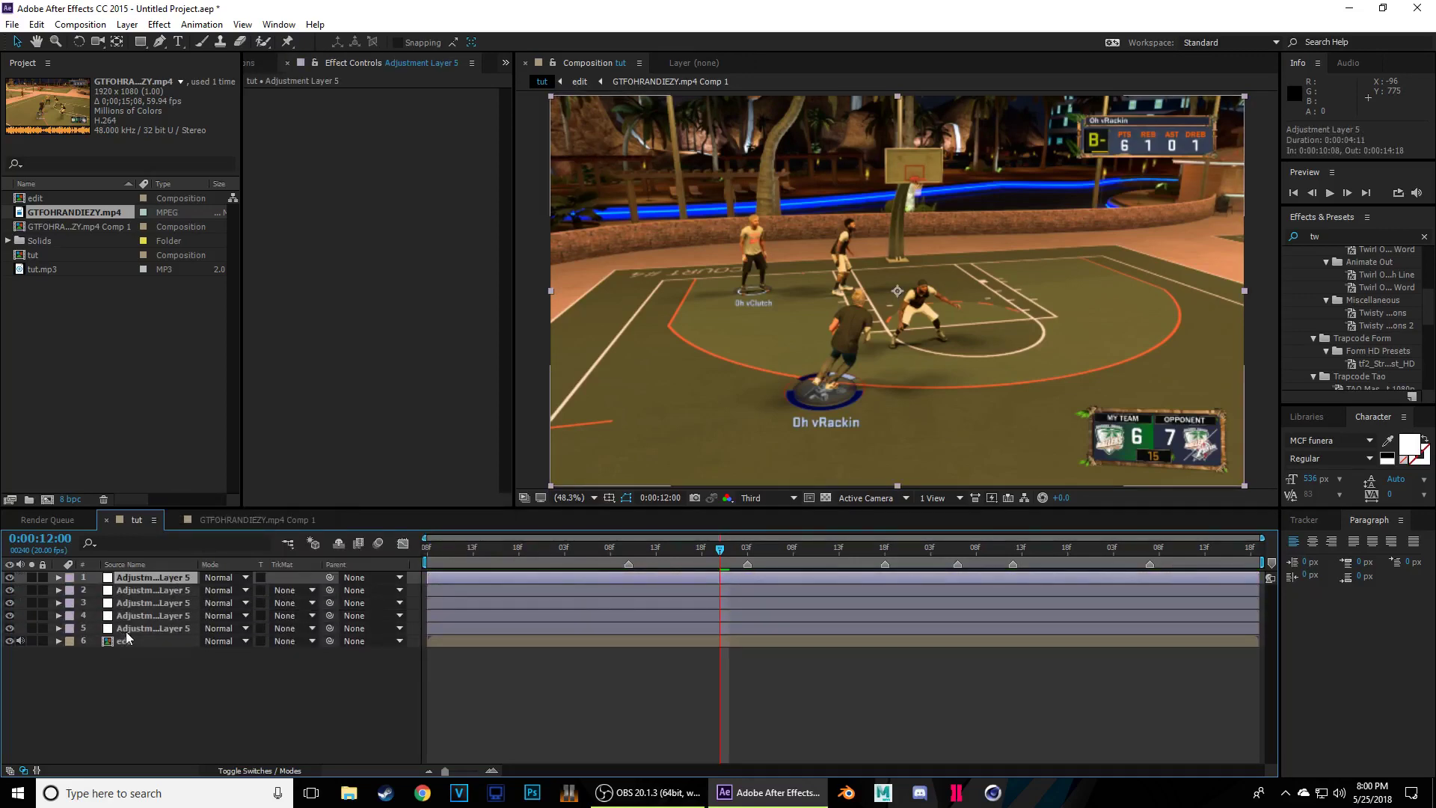
- Apply the RSMB Pro effect to the adjustment layer directly above the edit layer
click(125, 631)
click(1423, 236)
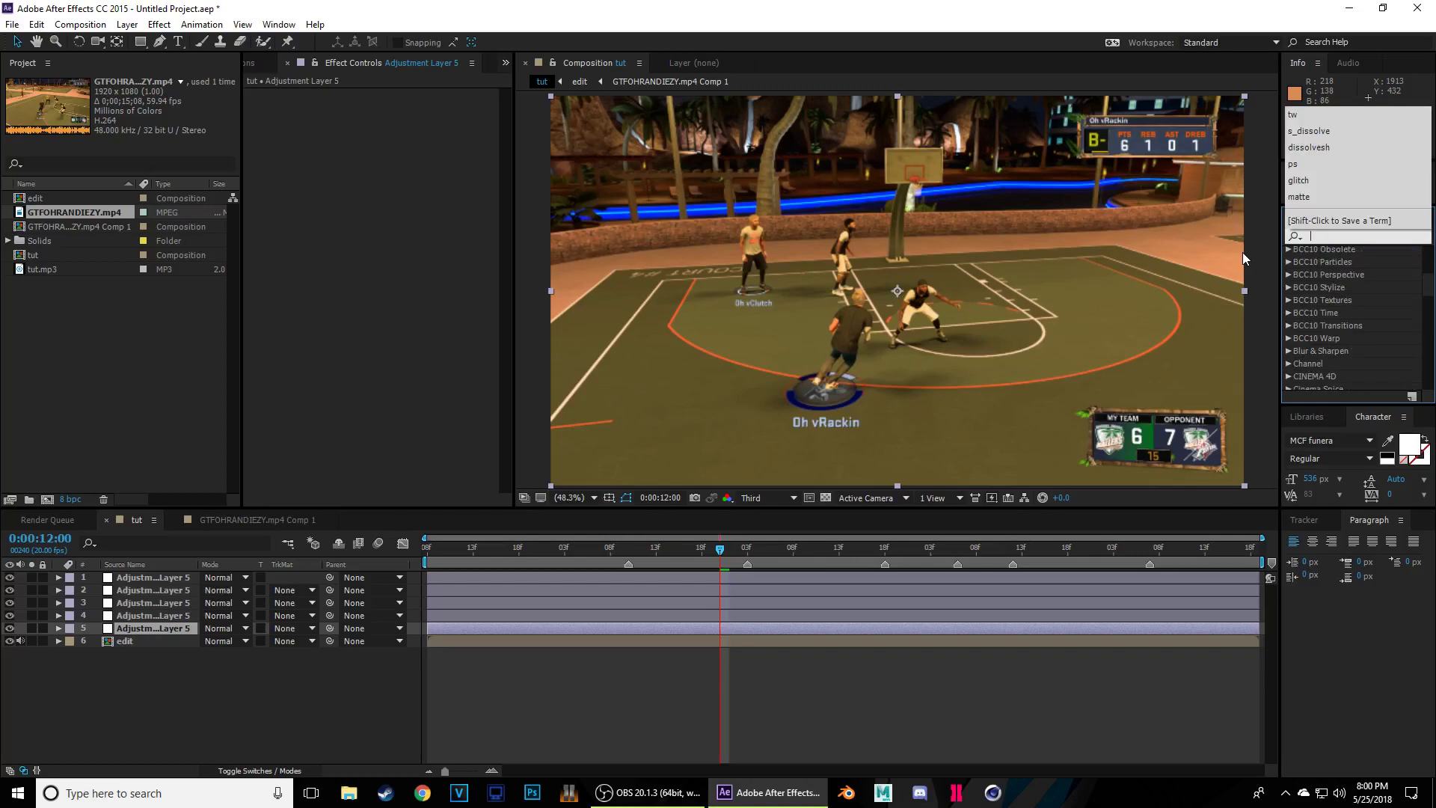
key(Escape)
text(rsmb)
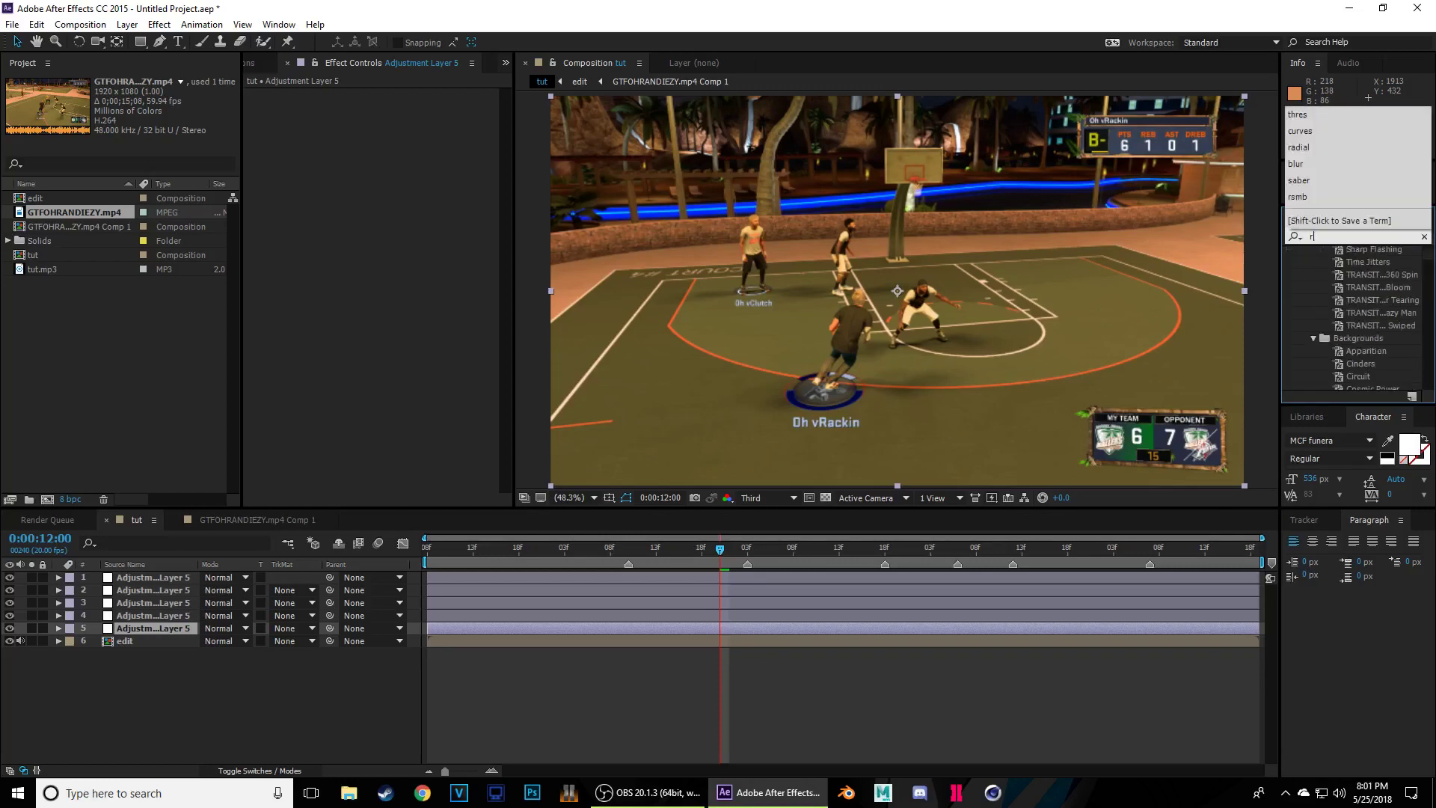
drag(1338, 277, 161, 629)
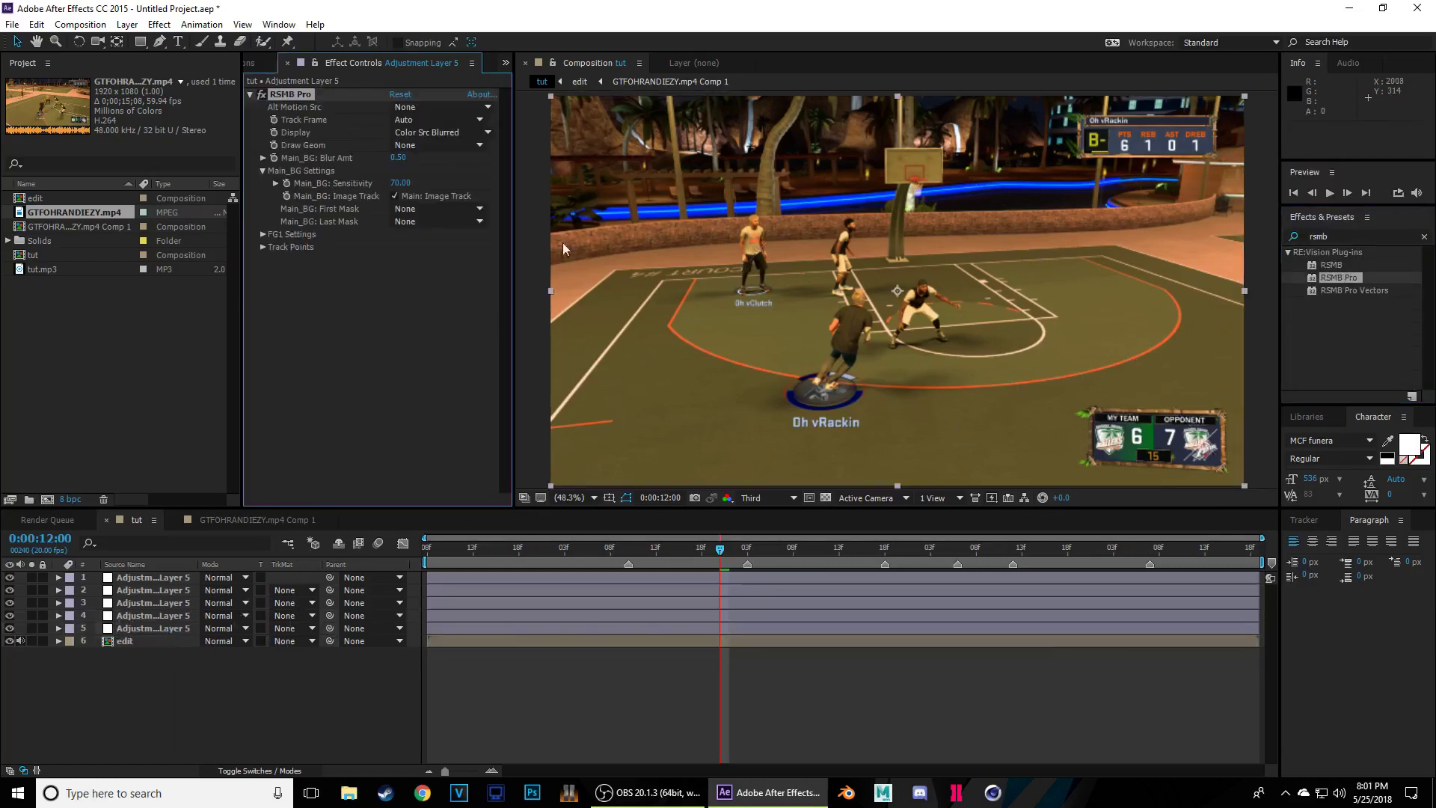
- Set RSMB Pro's Main_BG Sensitivity to 100 and its Blur Amt to 0.25
drag(400, 183, 496, 171)
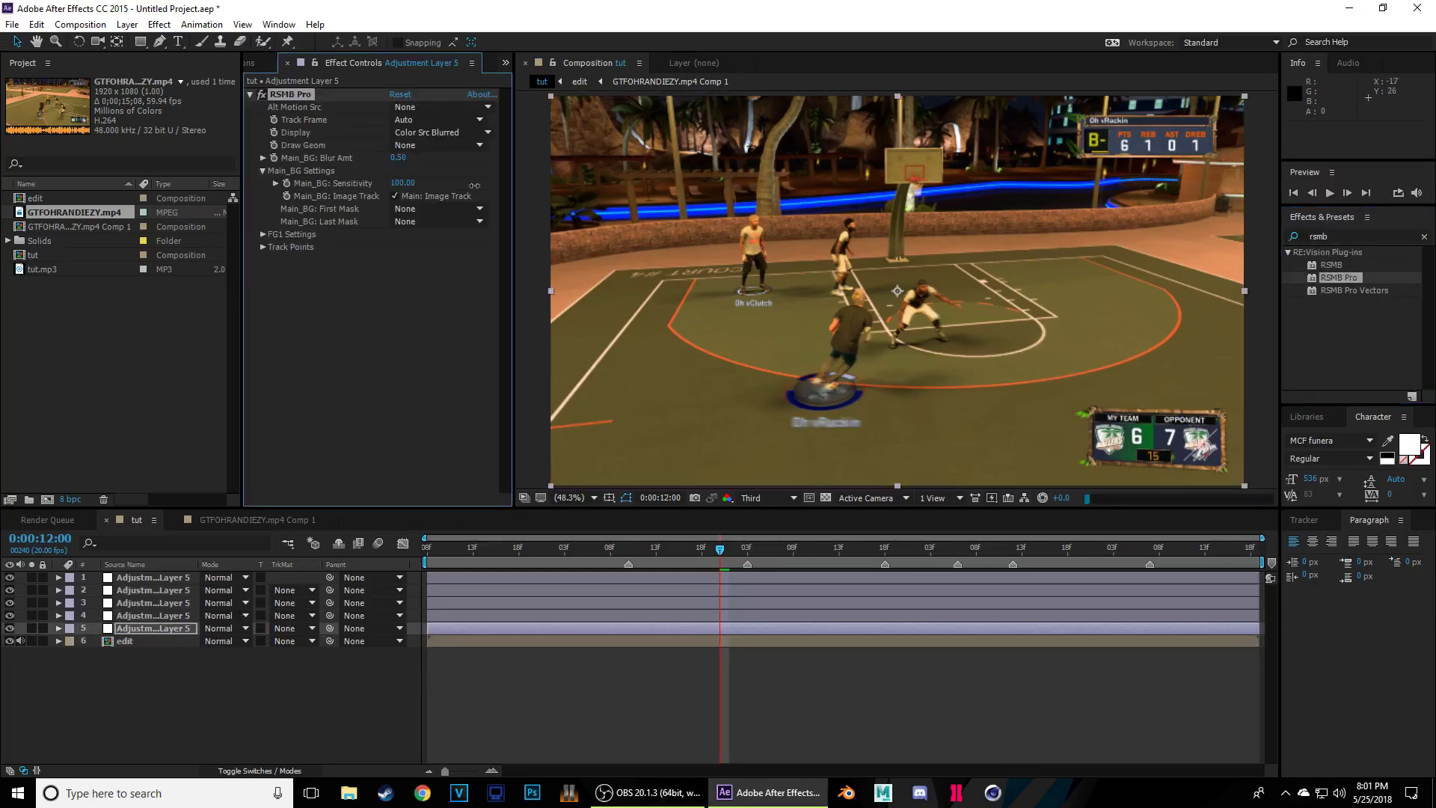
click(398, 158)
text(0)
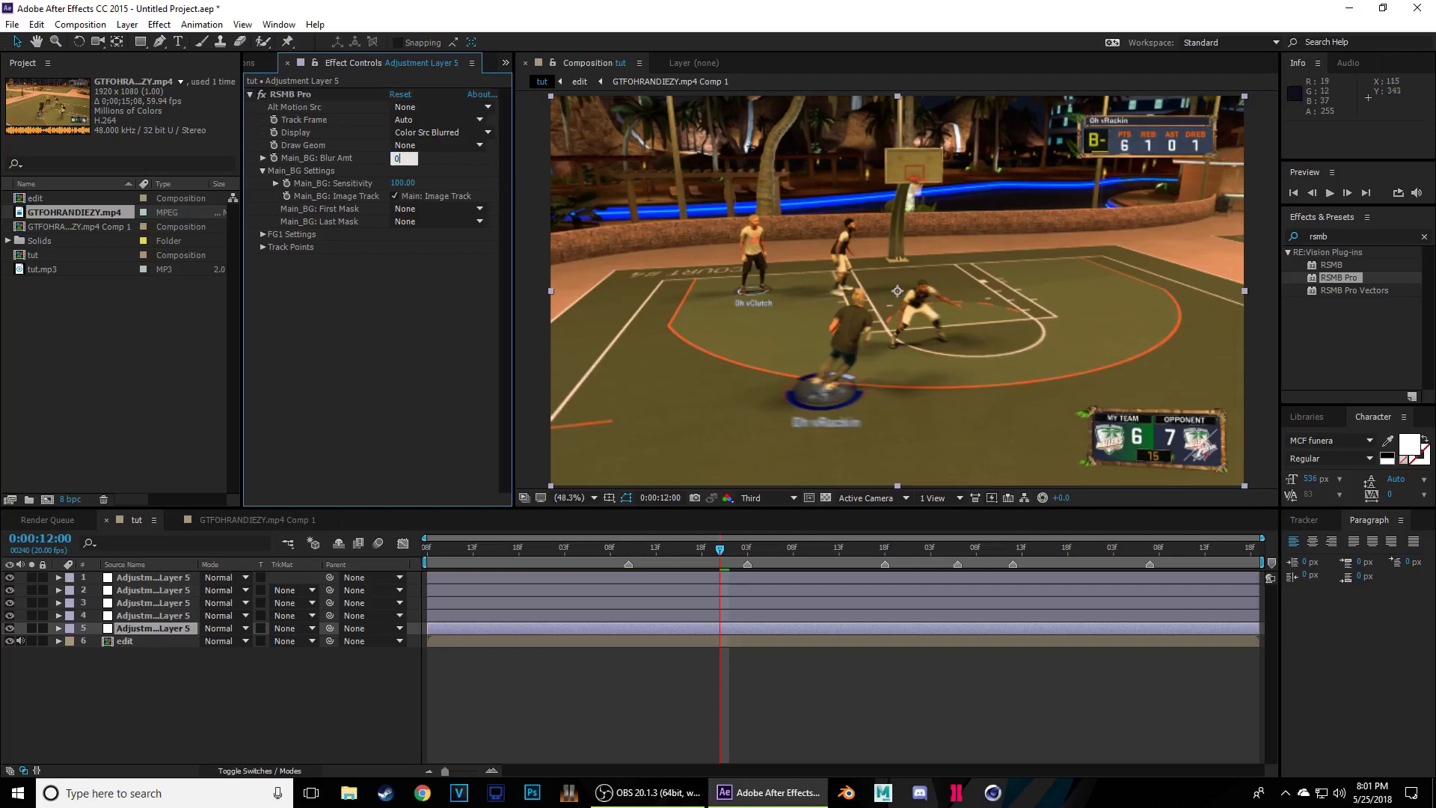
text(.2)
key(Return)
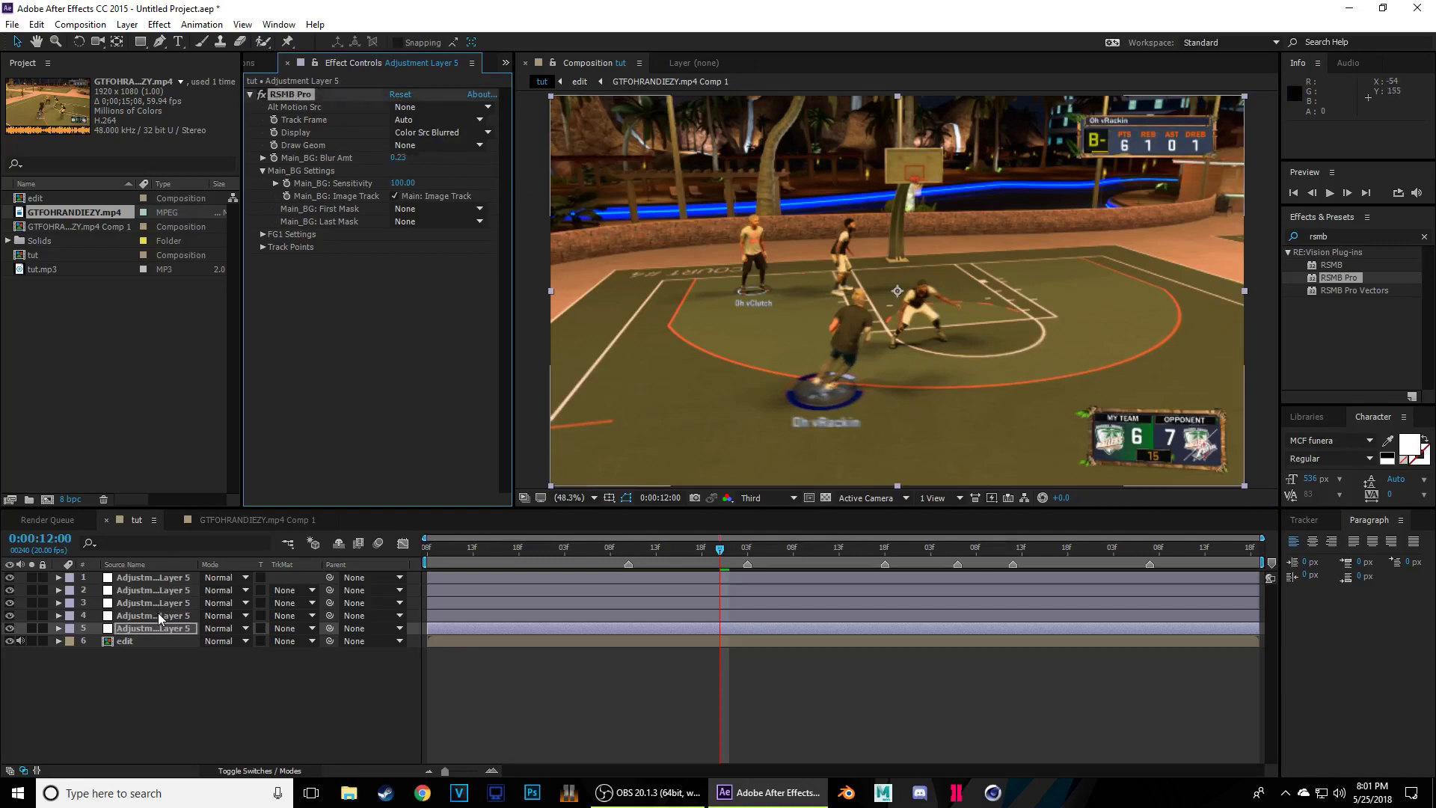
- Apply the BCC Unsharp Mask effect to the adjustment layer in row 4
click(158, 616)
click(1316, 237)
text(bcc unsha)
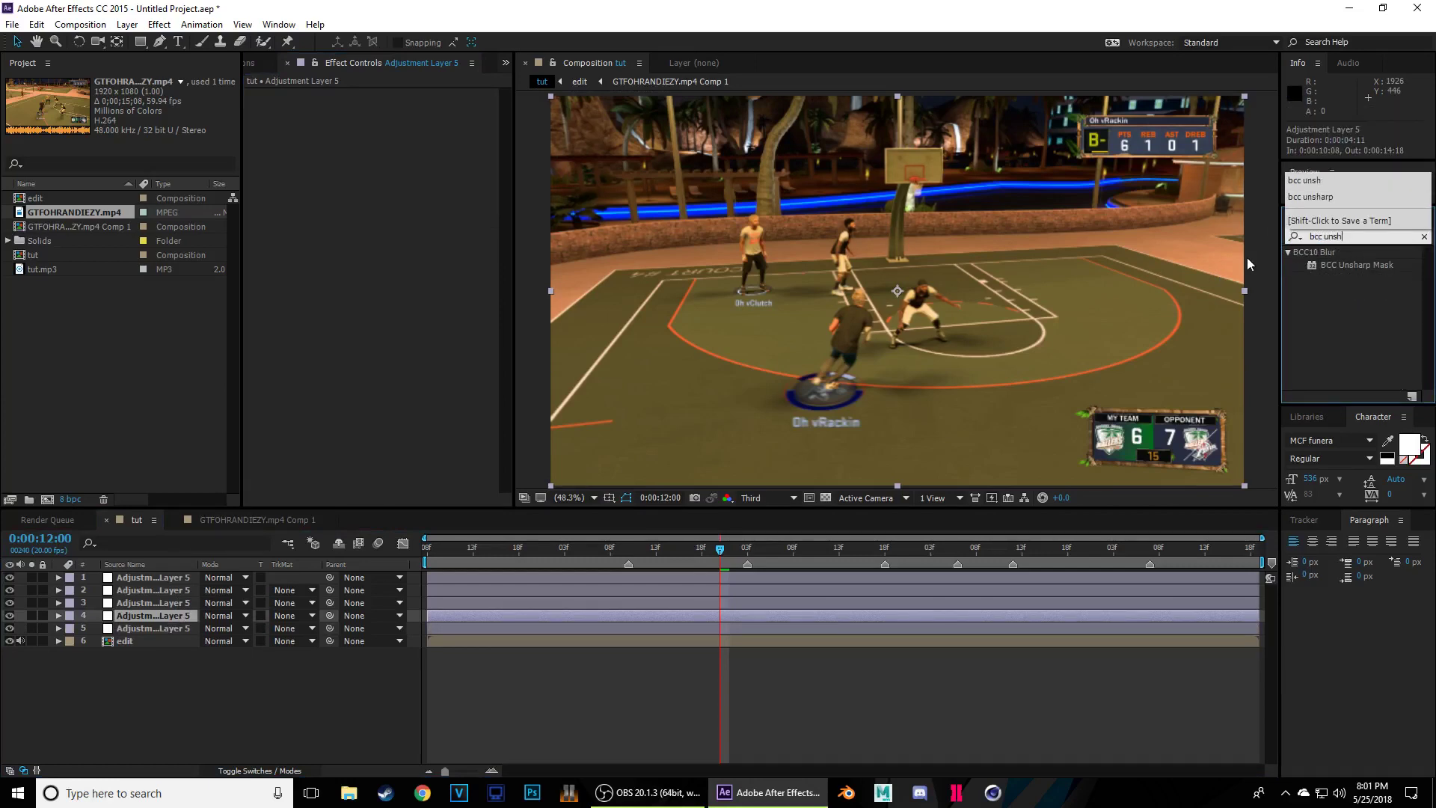
key(BackSpace)
drag(1353, 265, 208, 634)
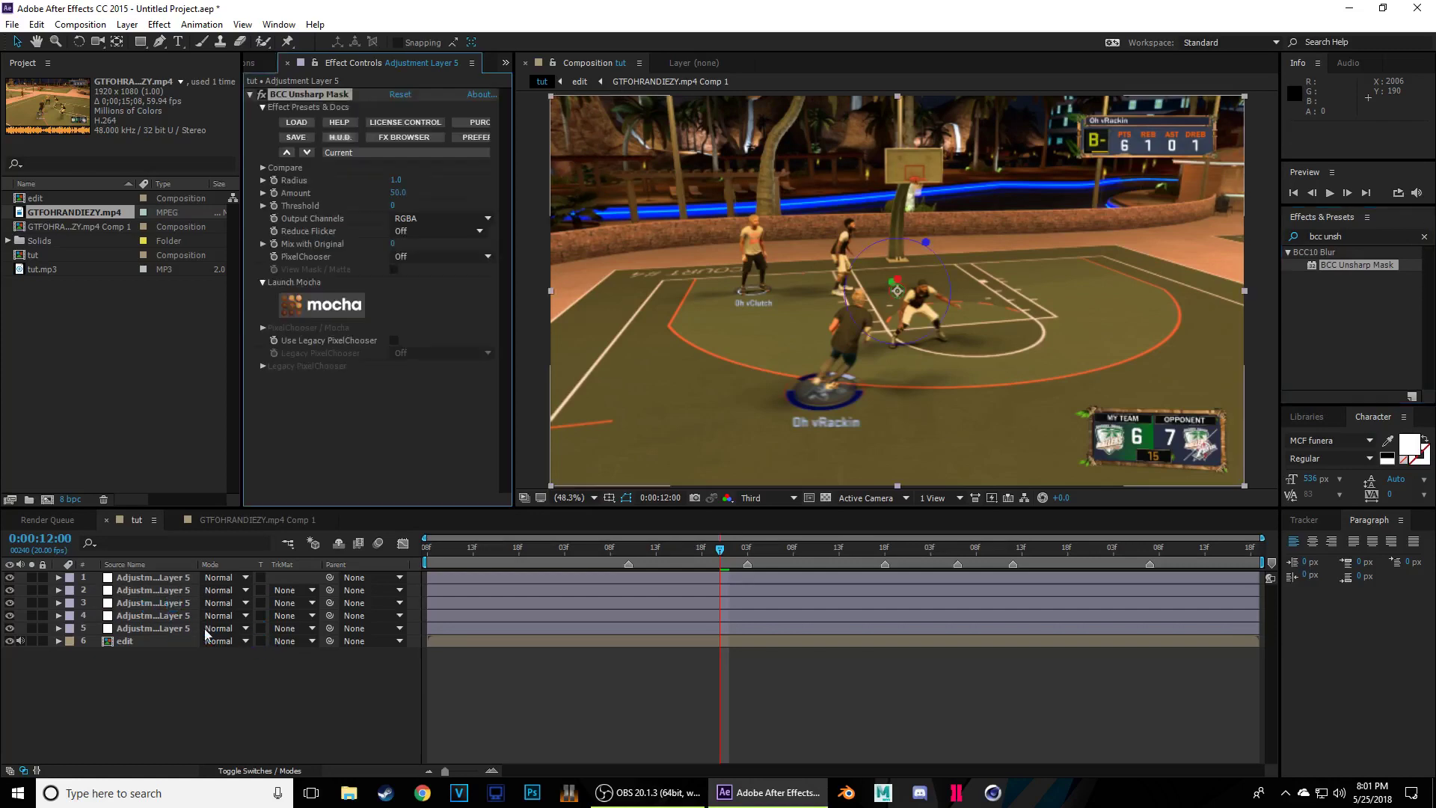
- Apply Magic Bullet Looks to the adjustment layer in row 3
click(157, 604)
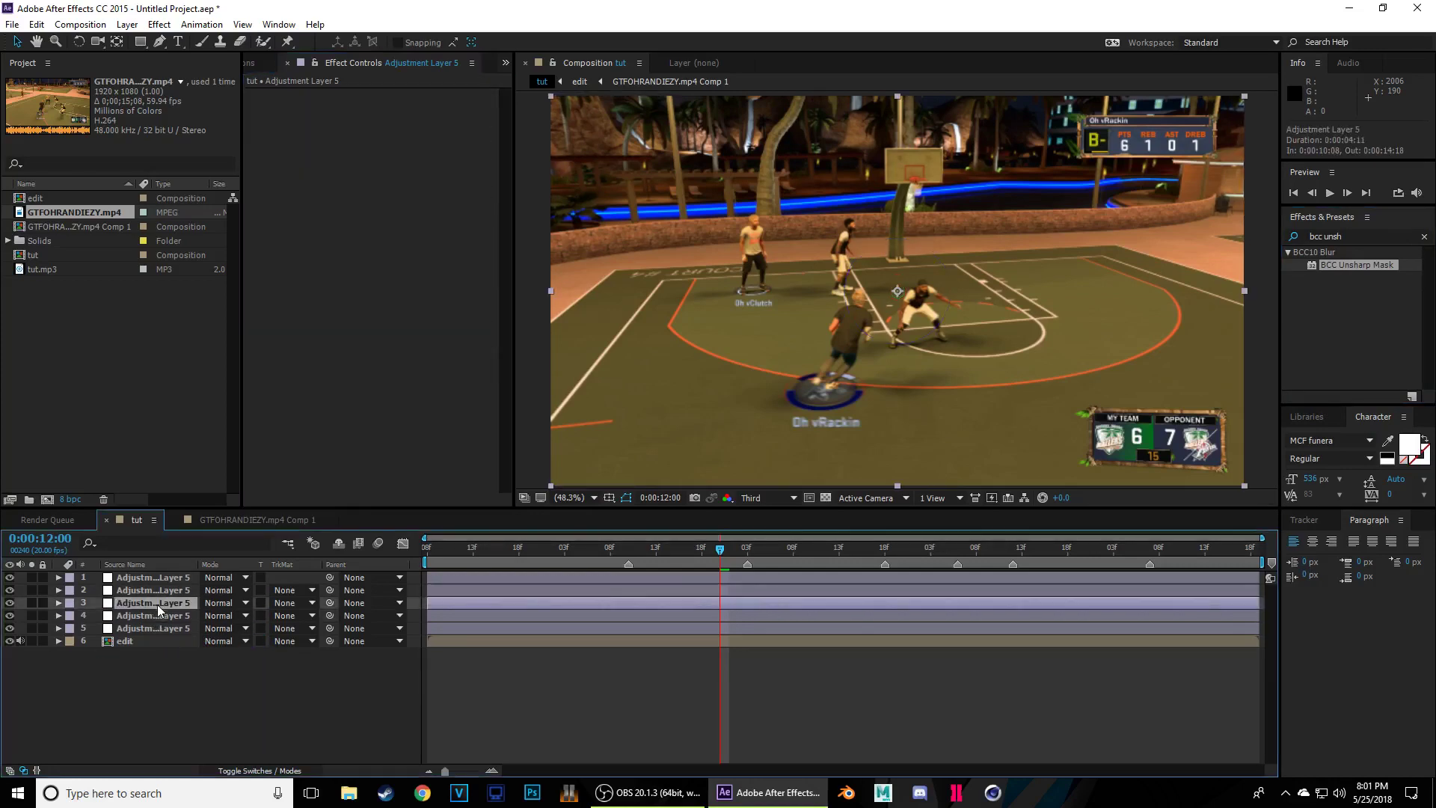
click(1351, 235)
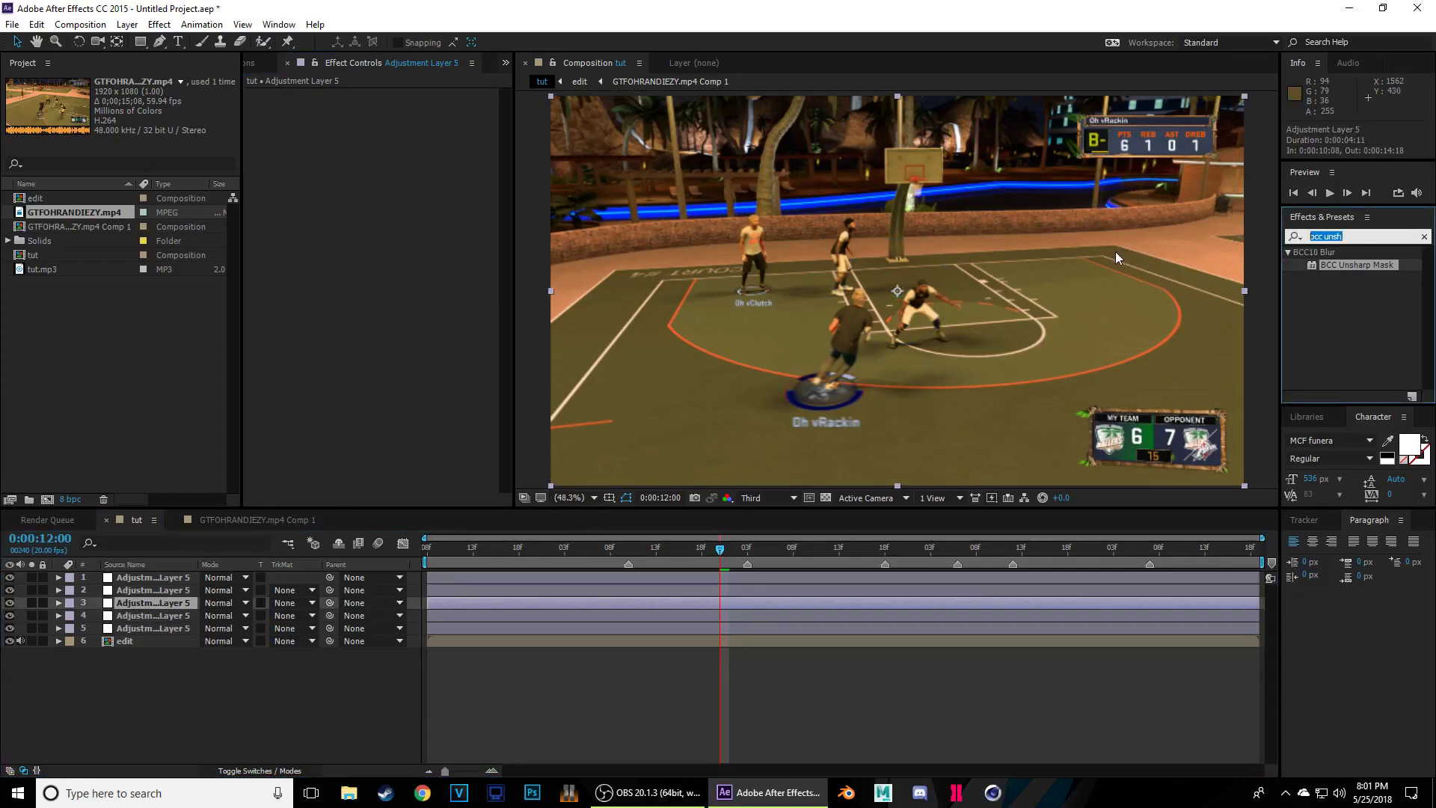
text(magic )
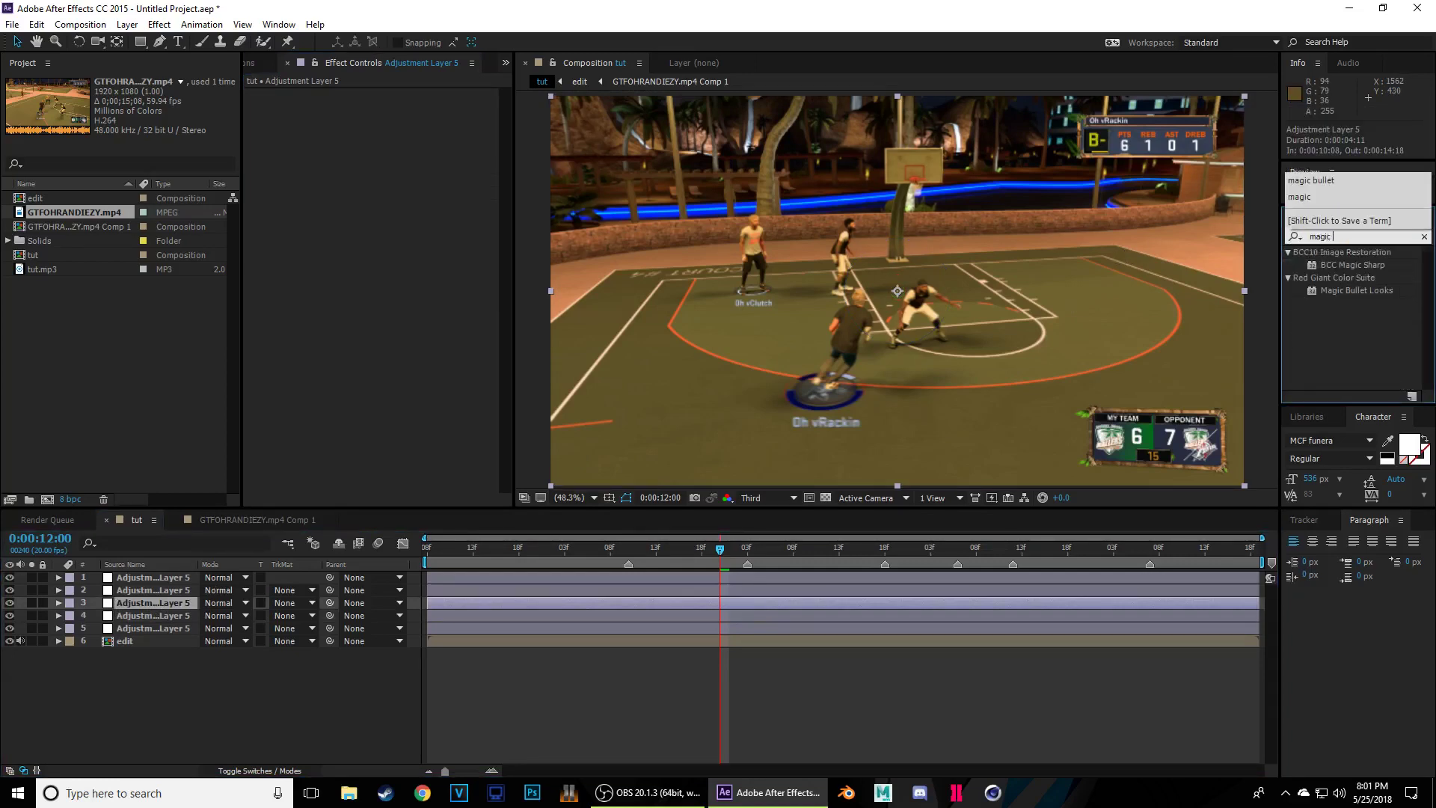
text(bullet)
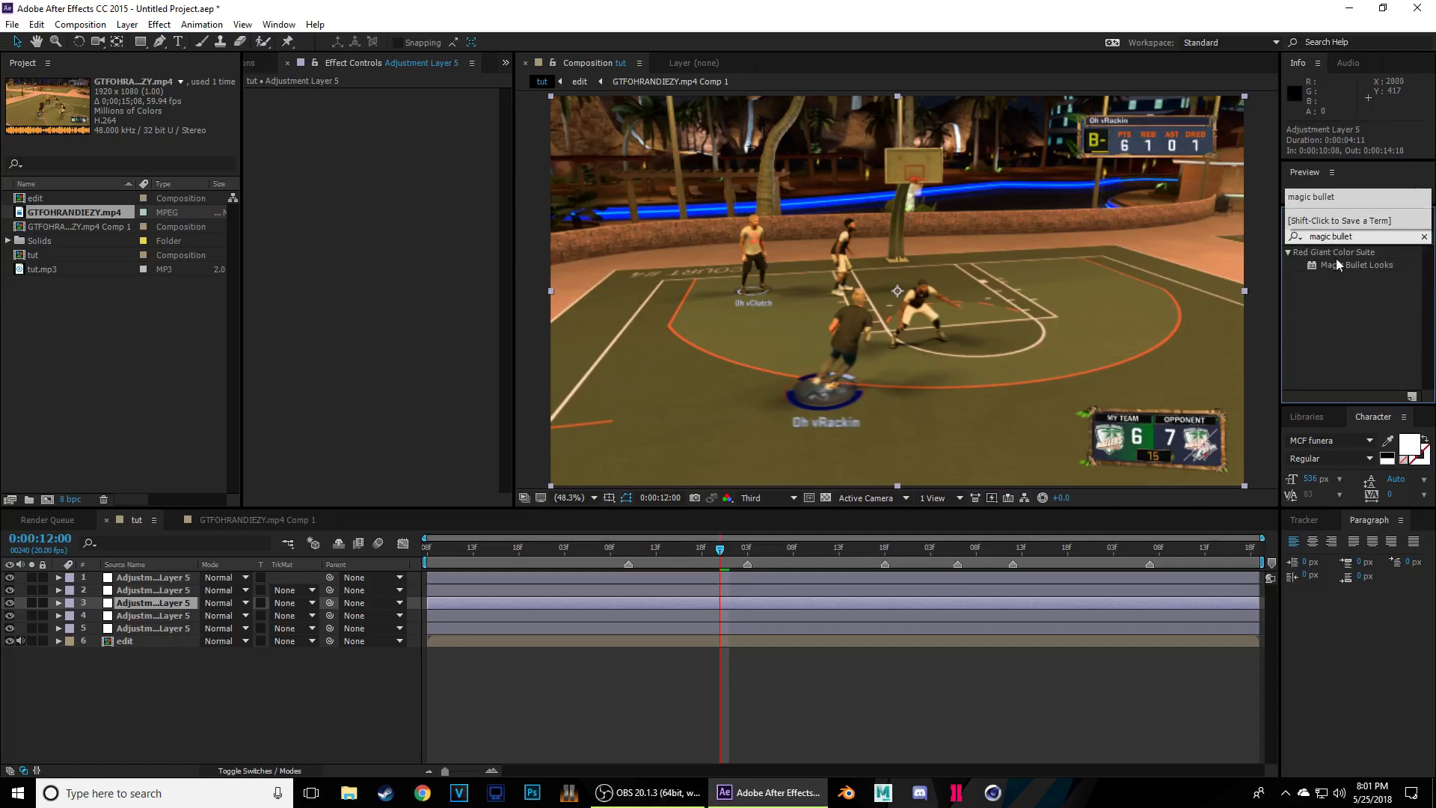
drag(1353, 264, 154, 601)
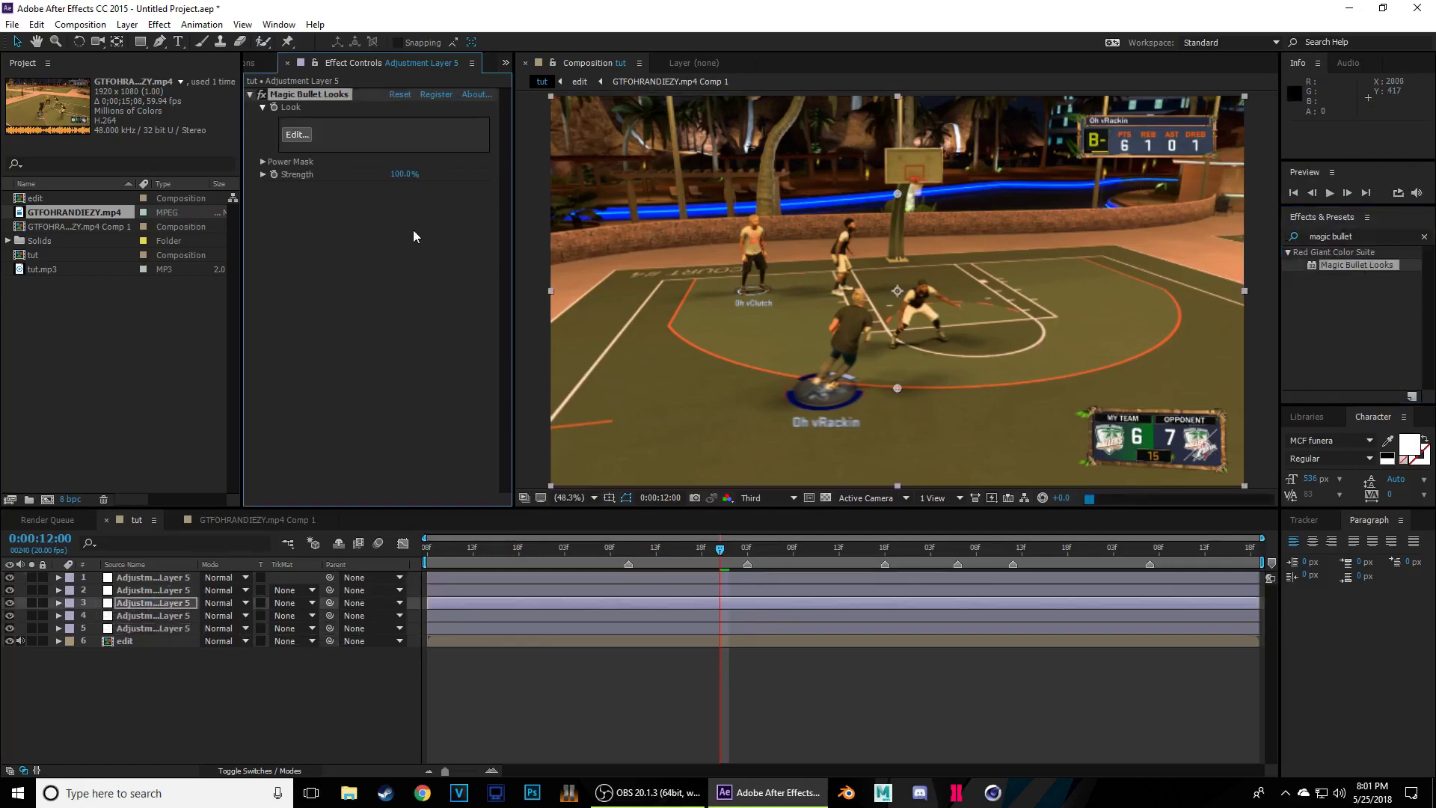
- Apply the Sapphire S_Flicker effect to the adjustment layer in row 2 and adjust its Amplitude
click(145, 591)
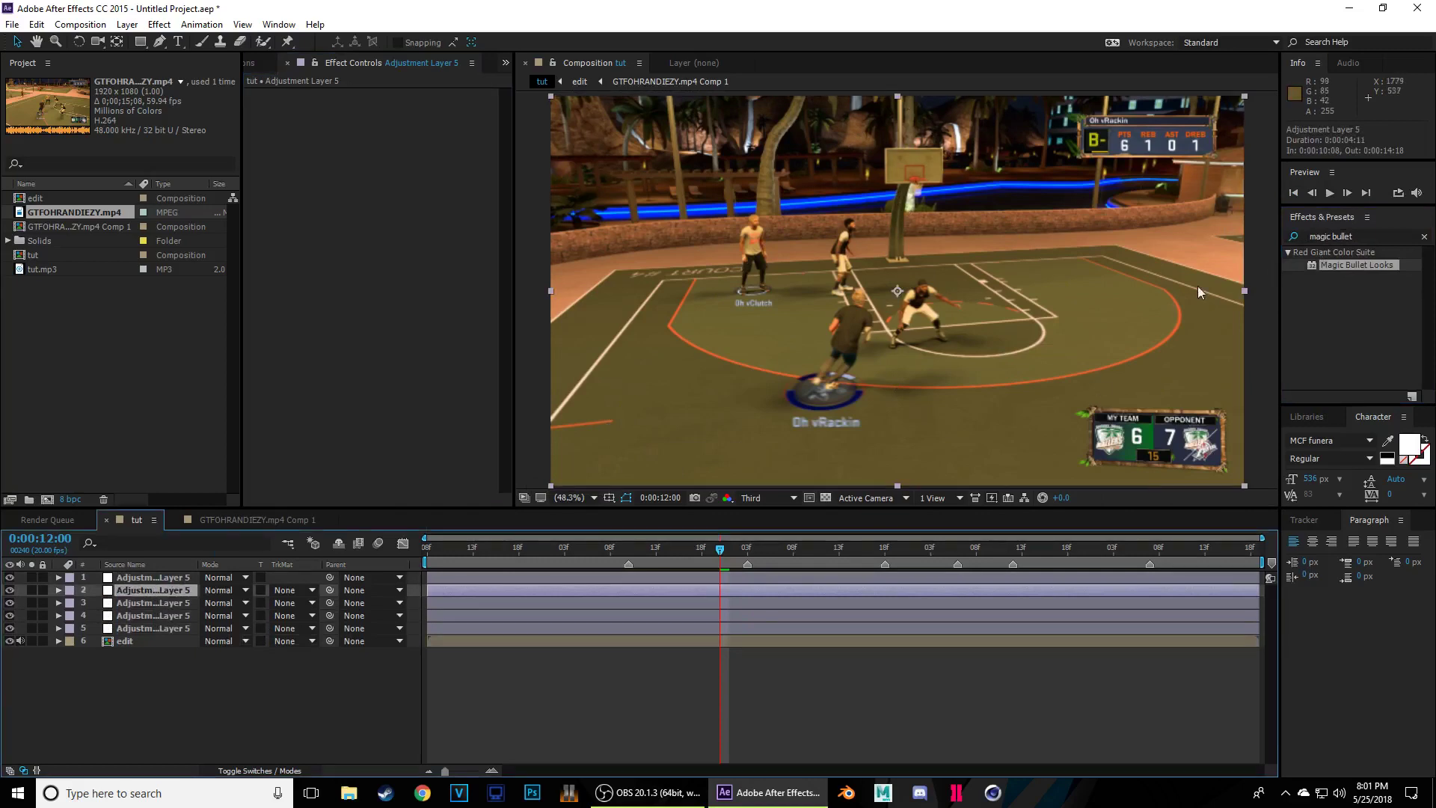
click(1364, 235)
text(s_flicke)
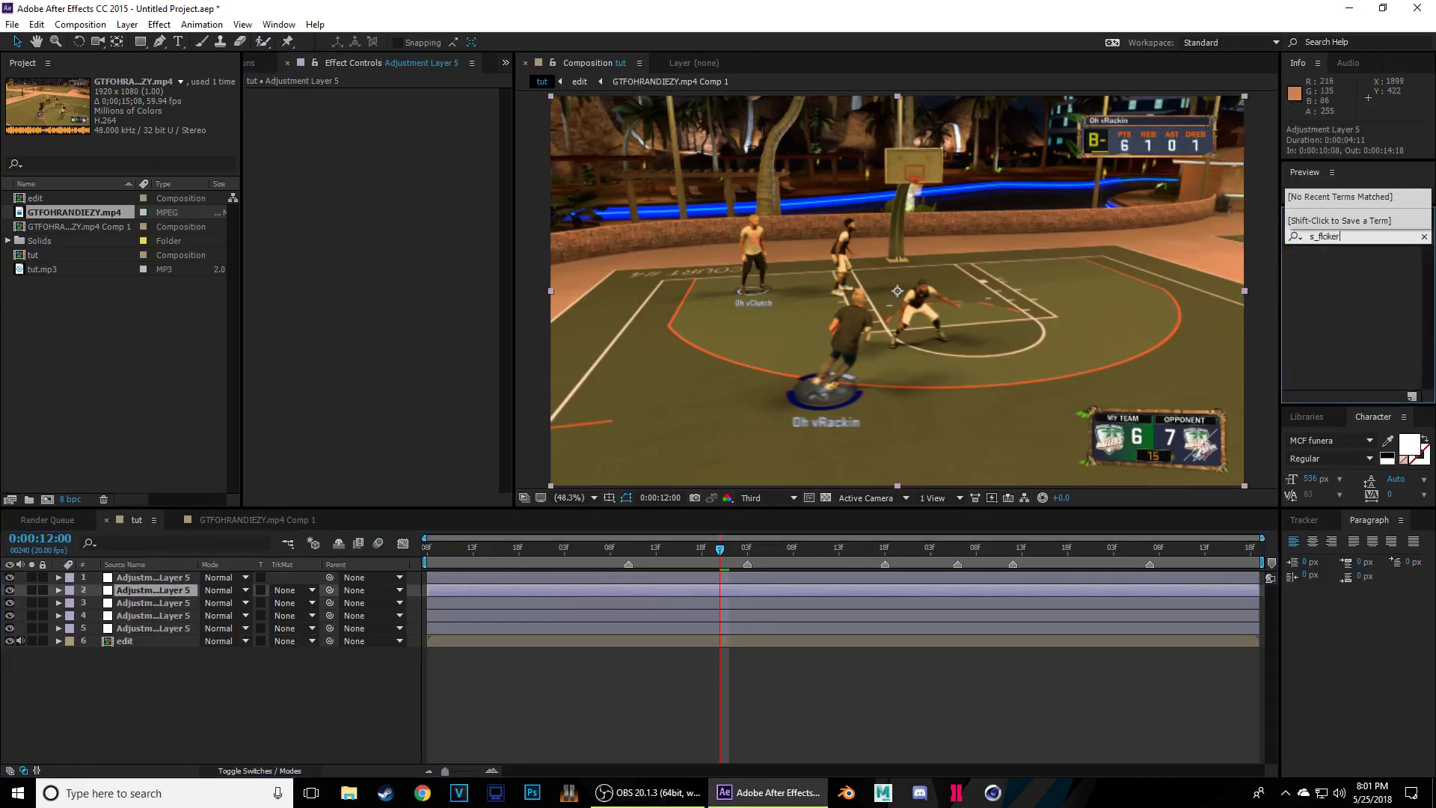
text(r)
key(Return)
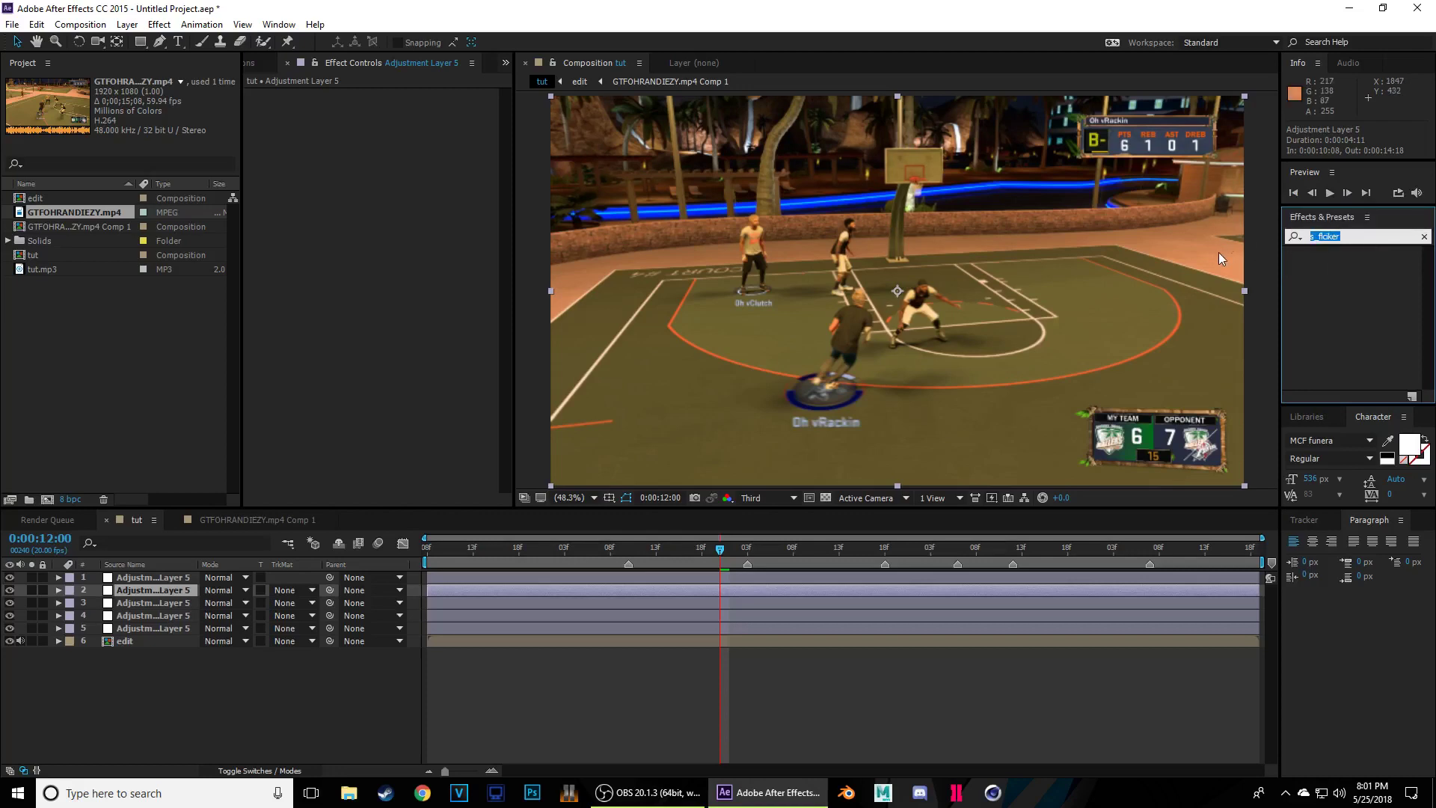
text(flicker)
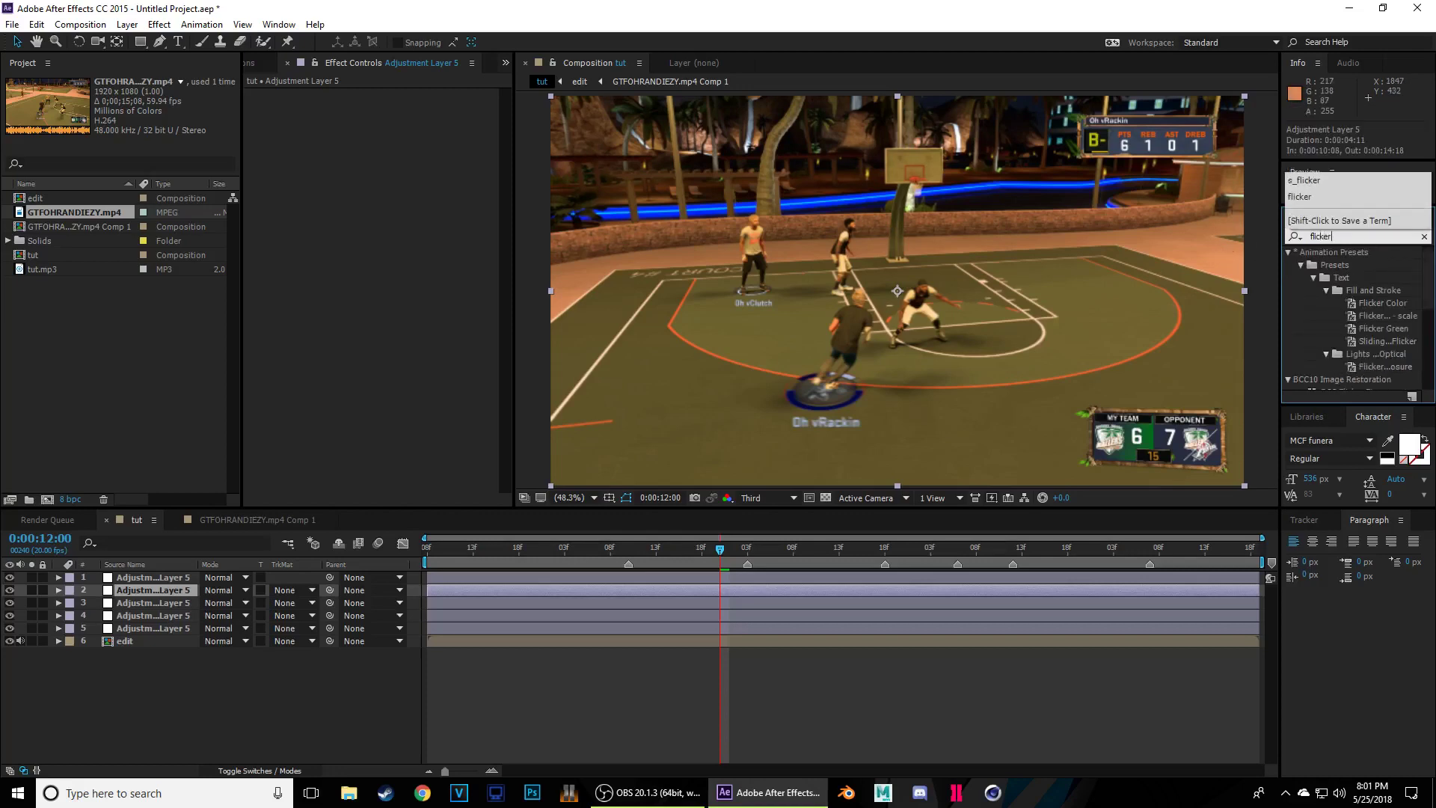
key(Return)
scroll(1351, 353, down, 3)
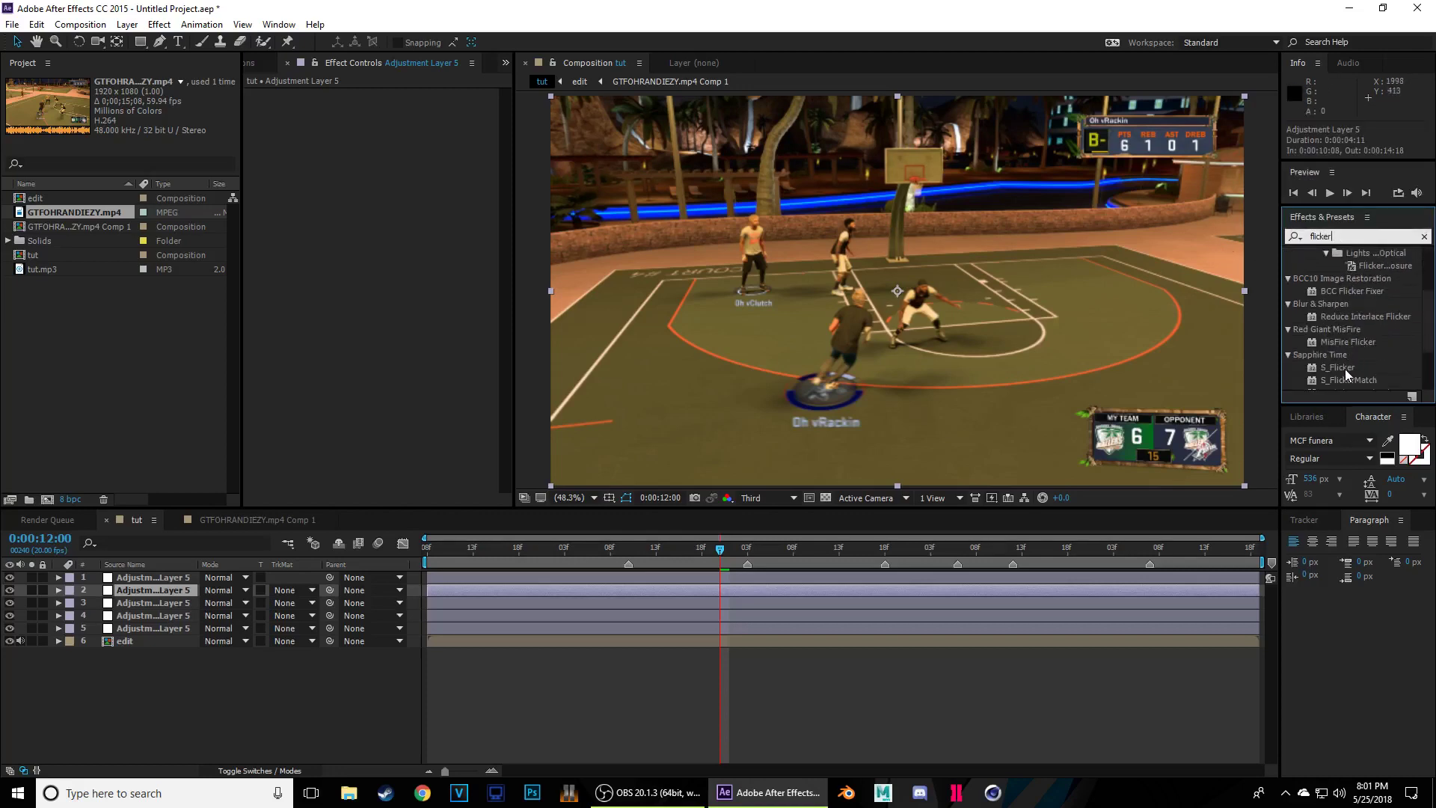
drag(1338, 367, 160, 592)
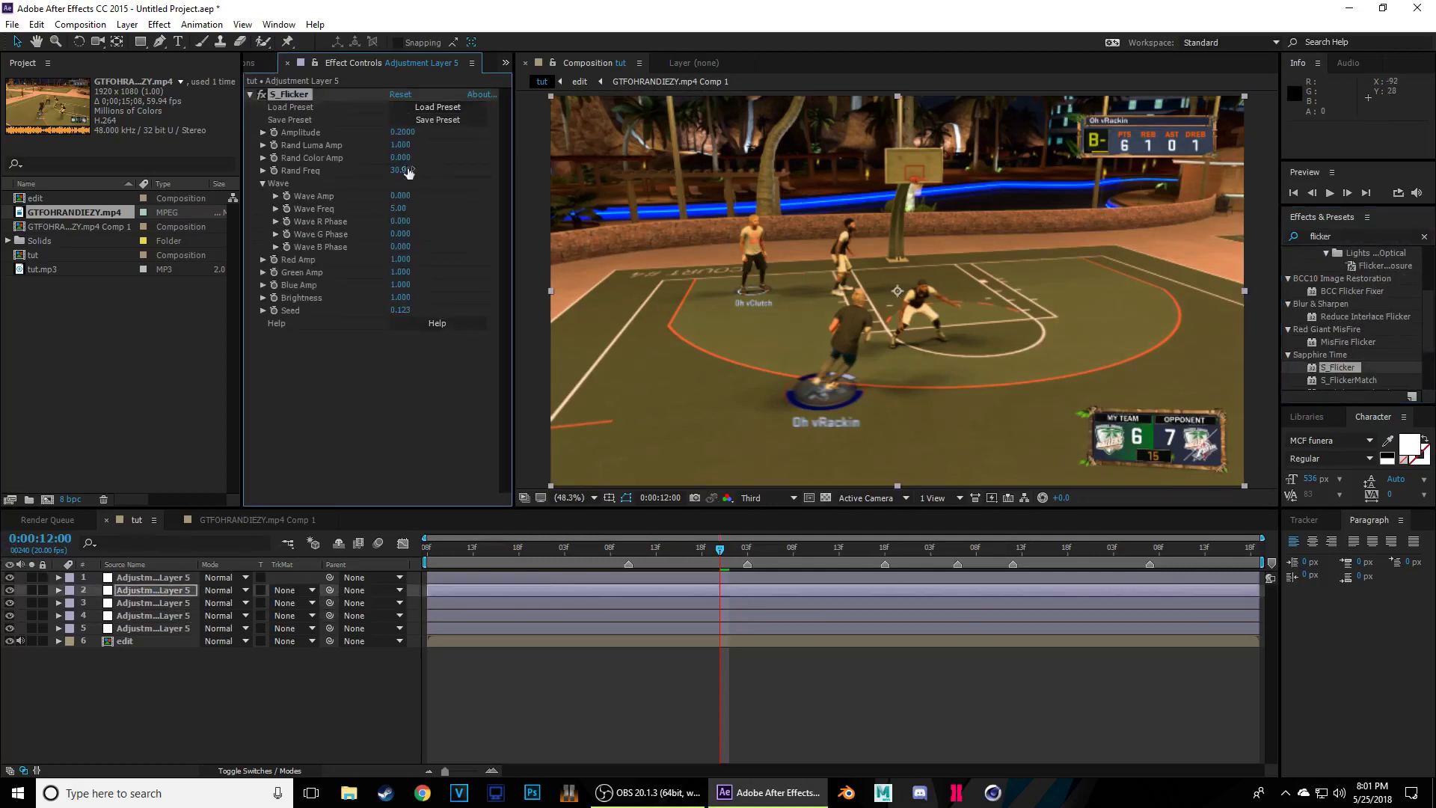
drag(404, 132, 390, 162)
- Apply Motion Tile to the topmost adjustment layer and set its Output Height to 85 for letterbox bars
click(167, 577)
click(1365, 237)
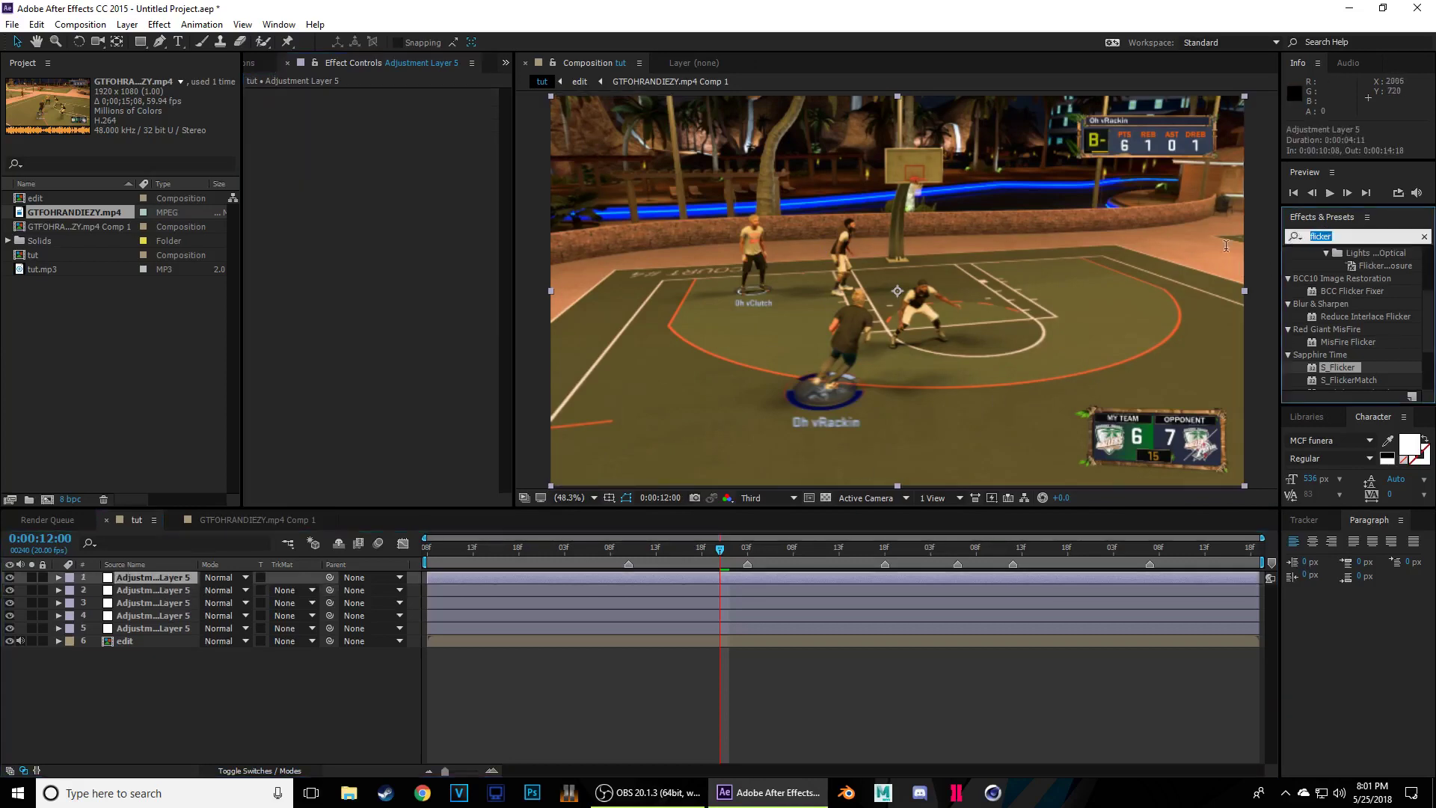
text(motion tile)
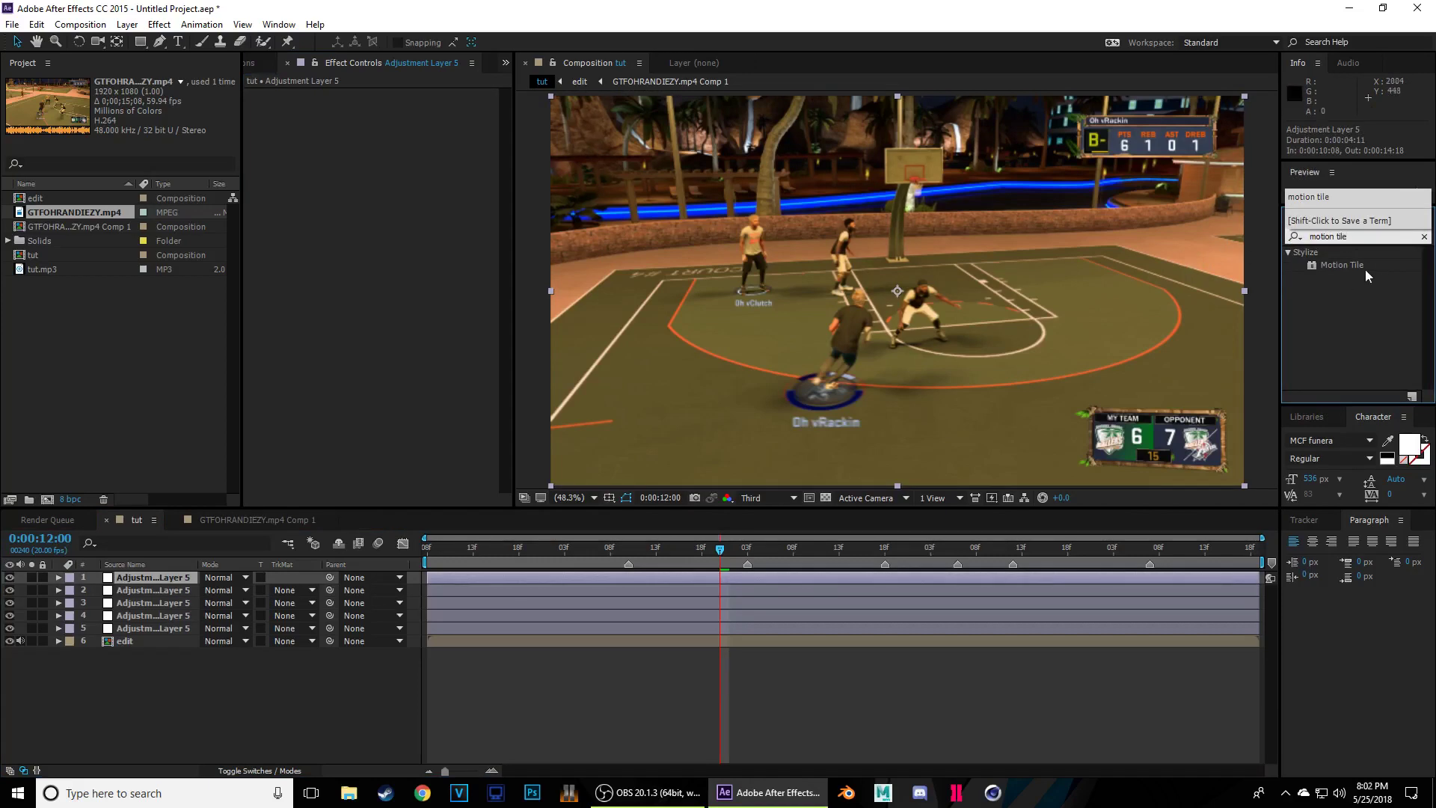
drag(1342, 265, 166, 573)
click(402, 158)
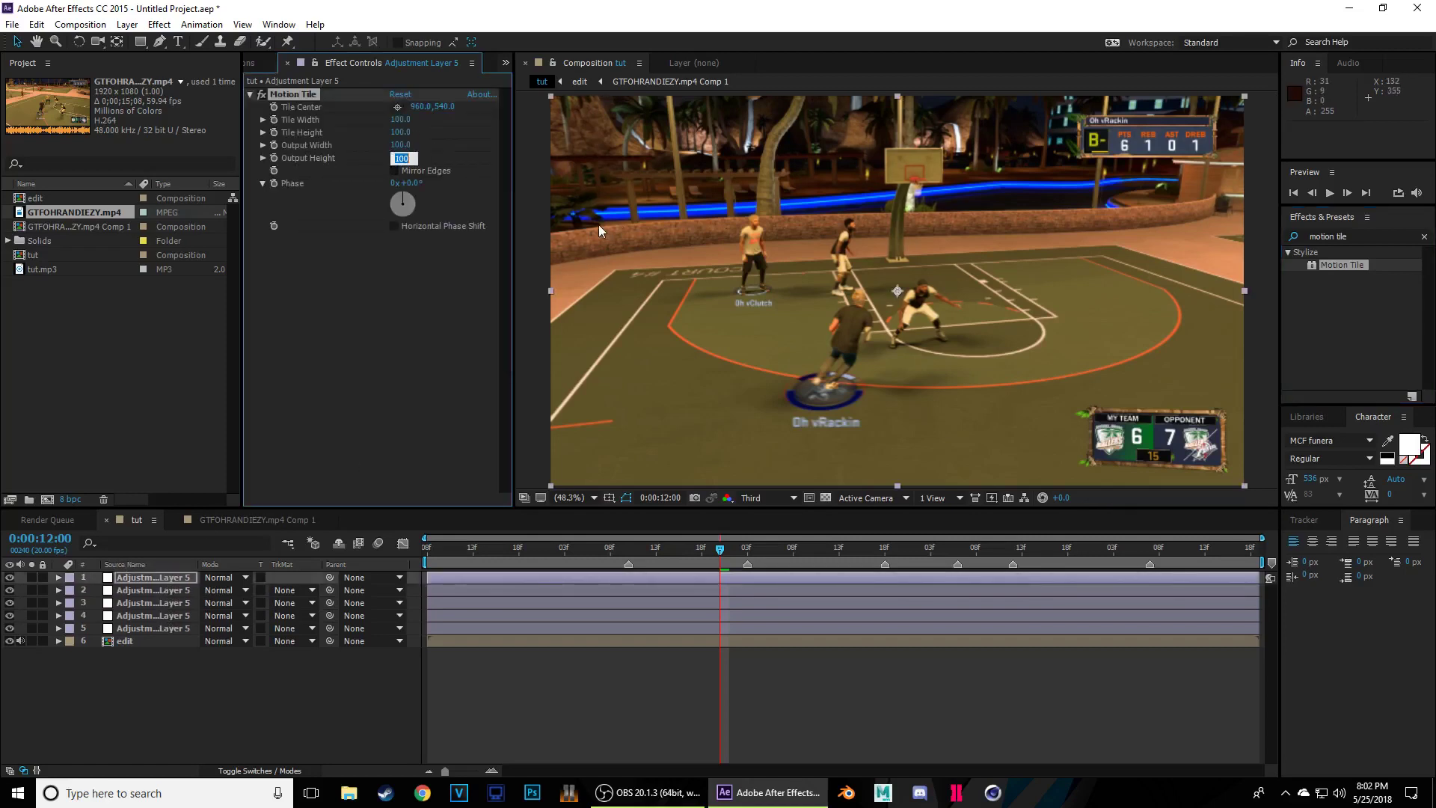
text(85)
key(Return)
- Rename the adjustment layer in row 5 as rsmb and the one in row 4 as sharpen
click(150, 616)
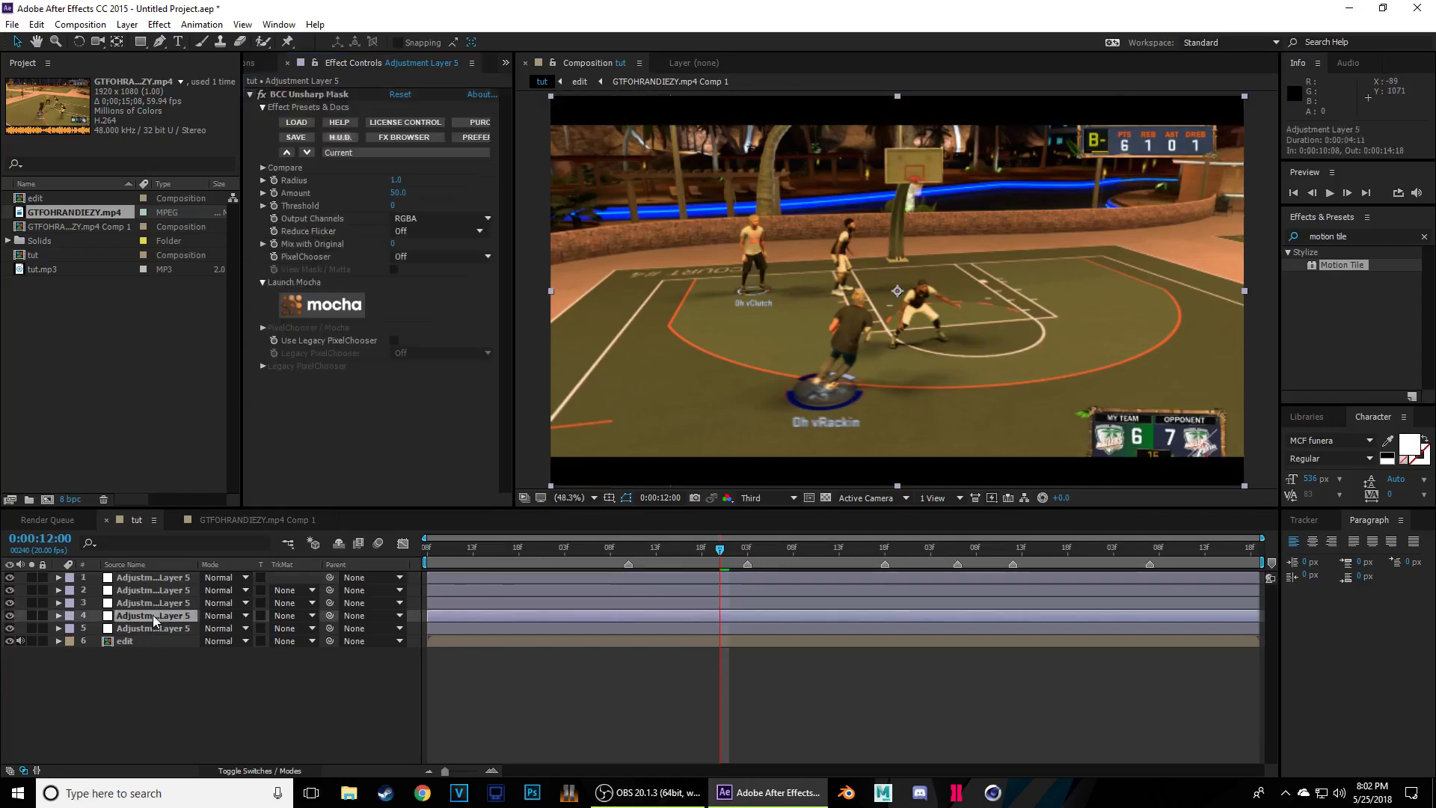
right_click(147, 630)
click(188, 617)
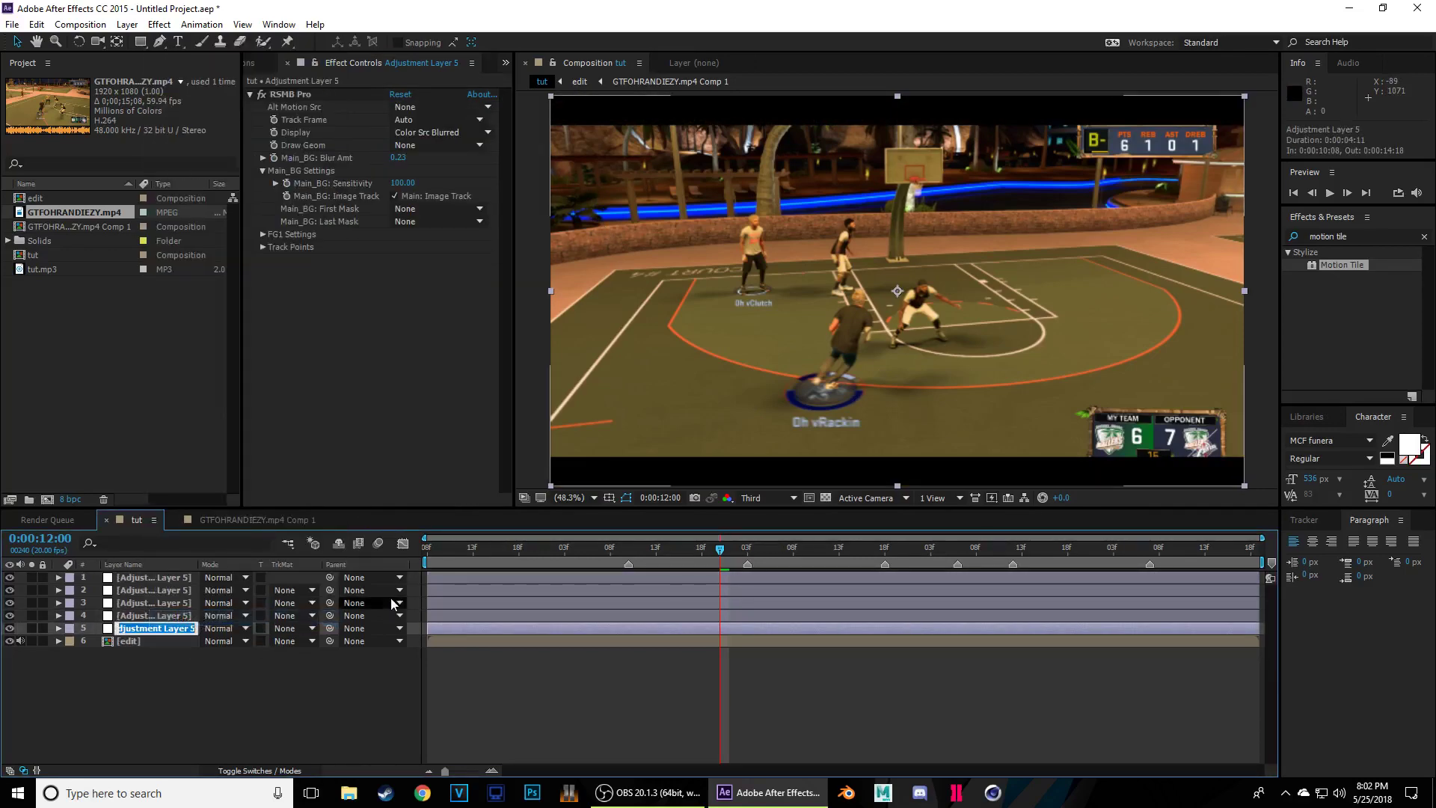
text(rsmb)
key(Return)
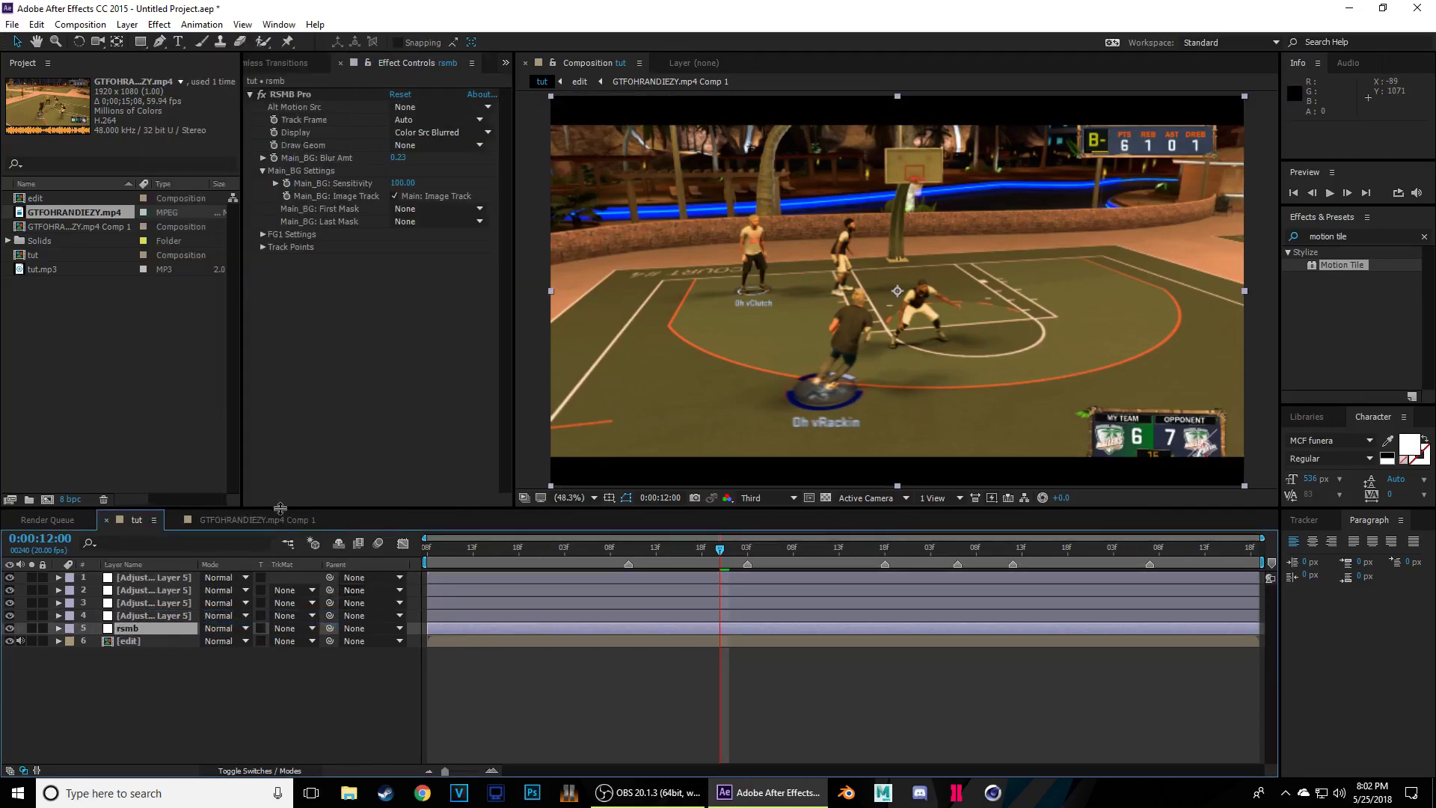
key(ctrl+Up)
key(Return)
text(sharpen)
key(Return)
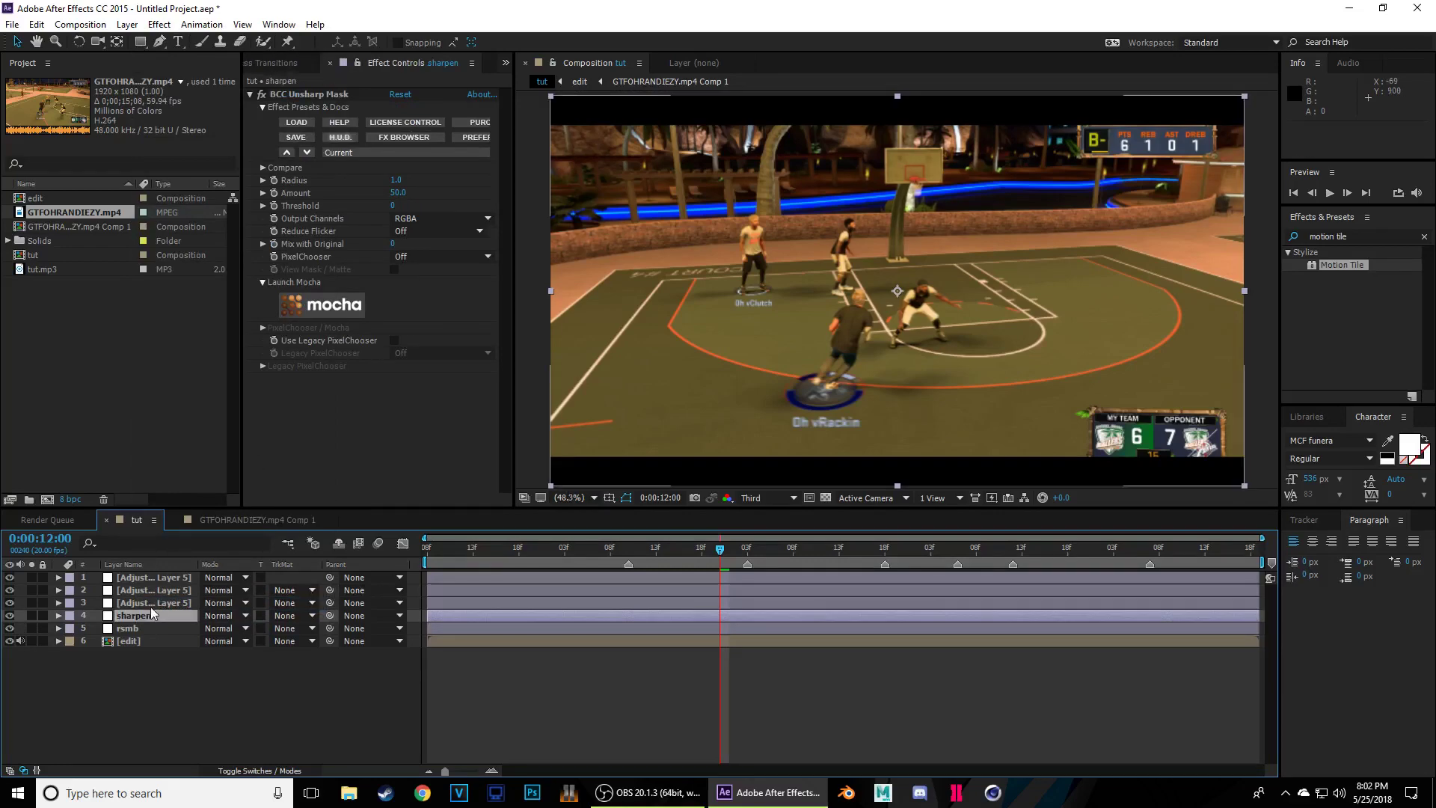
- Rename the adjustment layer in row 3 as cc and the one in row 2 as flicker
right_click(155, 602)
click(180, 595)
text(cc)
key(Return)
right_click(155, 589)
click(222, 770)
text(flv)
key(BackSpace)
text(icker)
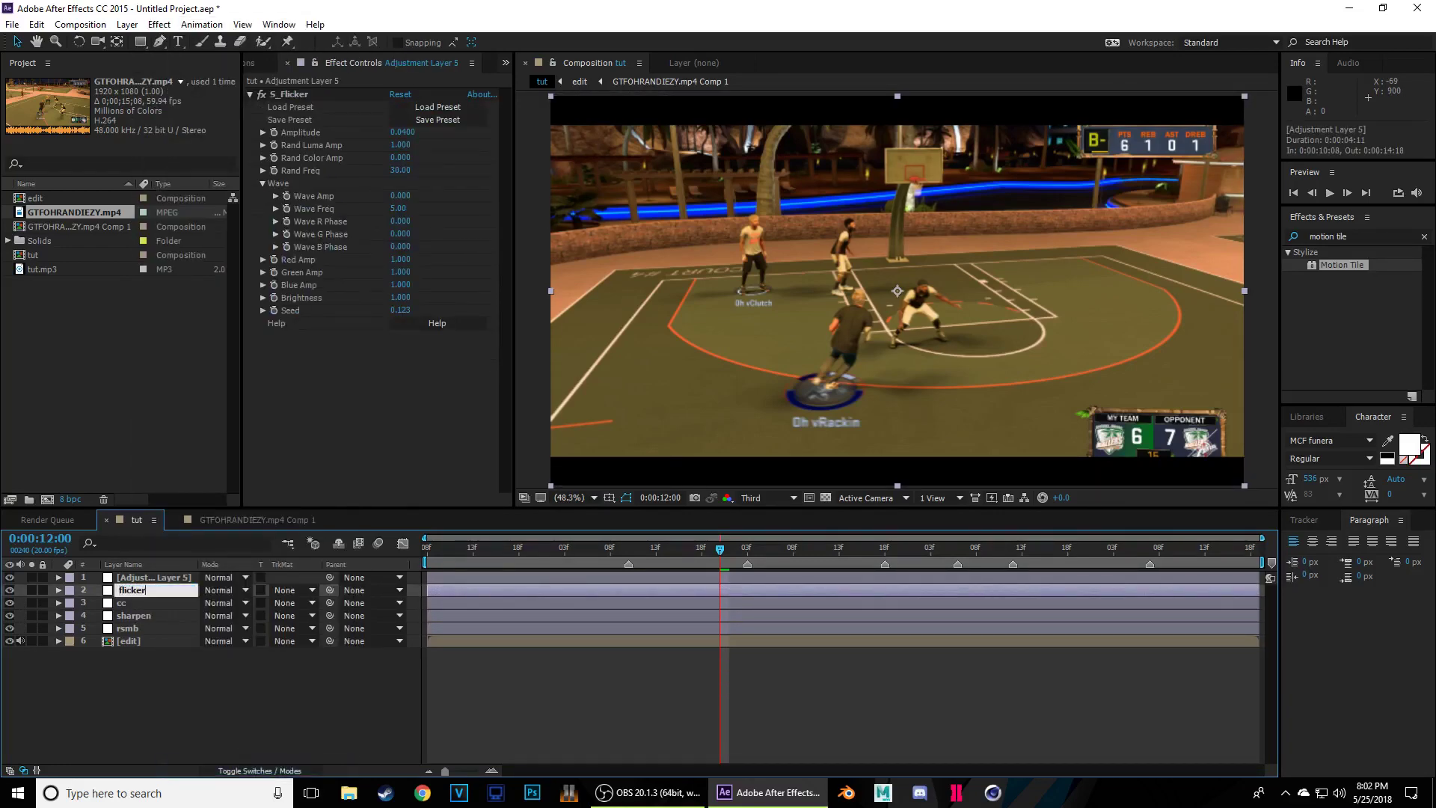
key(Return)
- Rename the topmost adjustment layer as black bars
right_click(160, 577)
click(223, 767)
text(black bars)
key(Return)
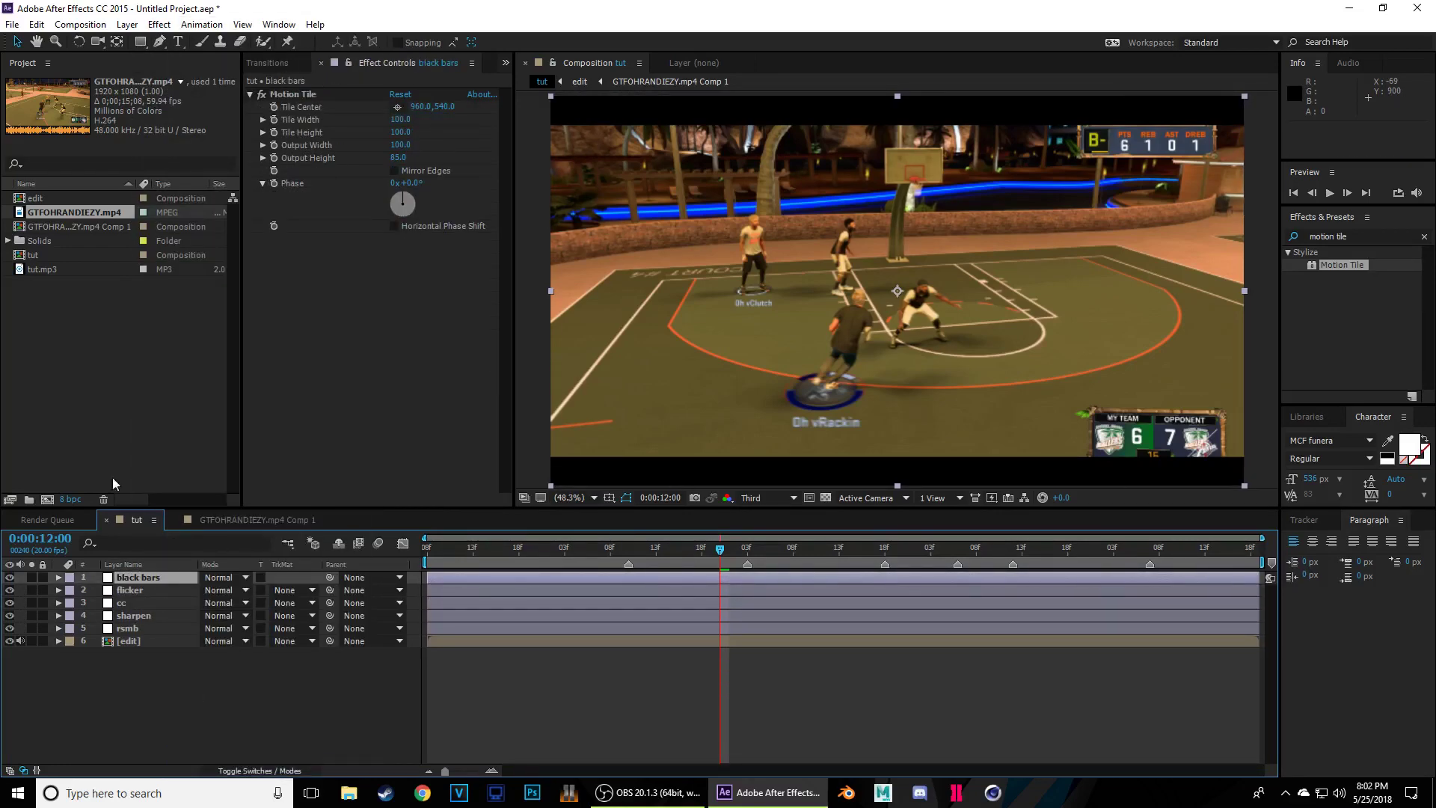
- With the cc layer selected, set the composition's preview resolution to Full and move the current time to 0:00:12:11
click(135, 632)
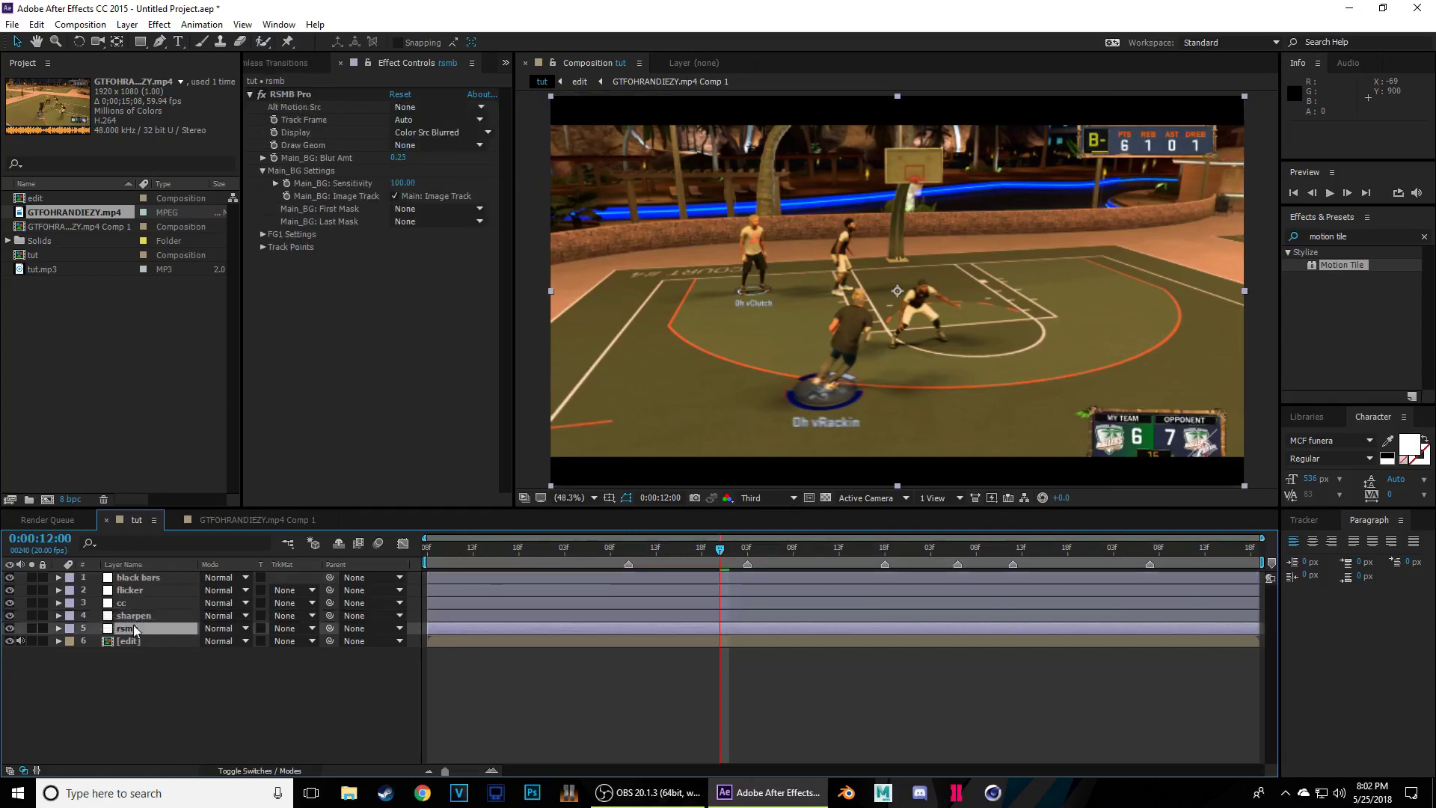
click(119, 602)
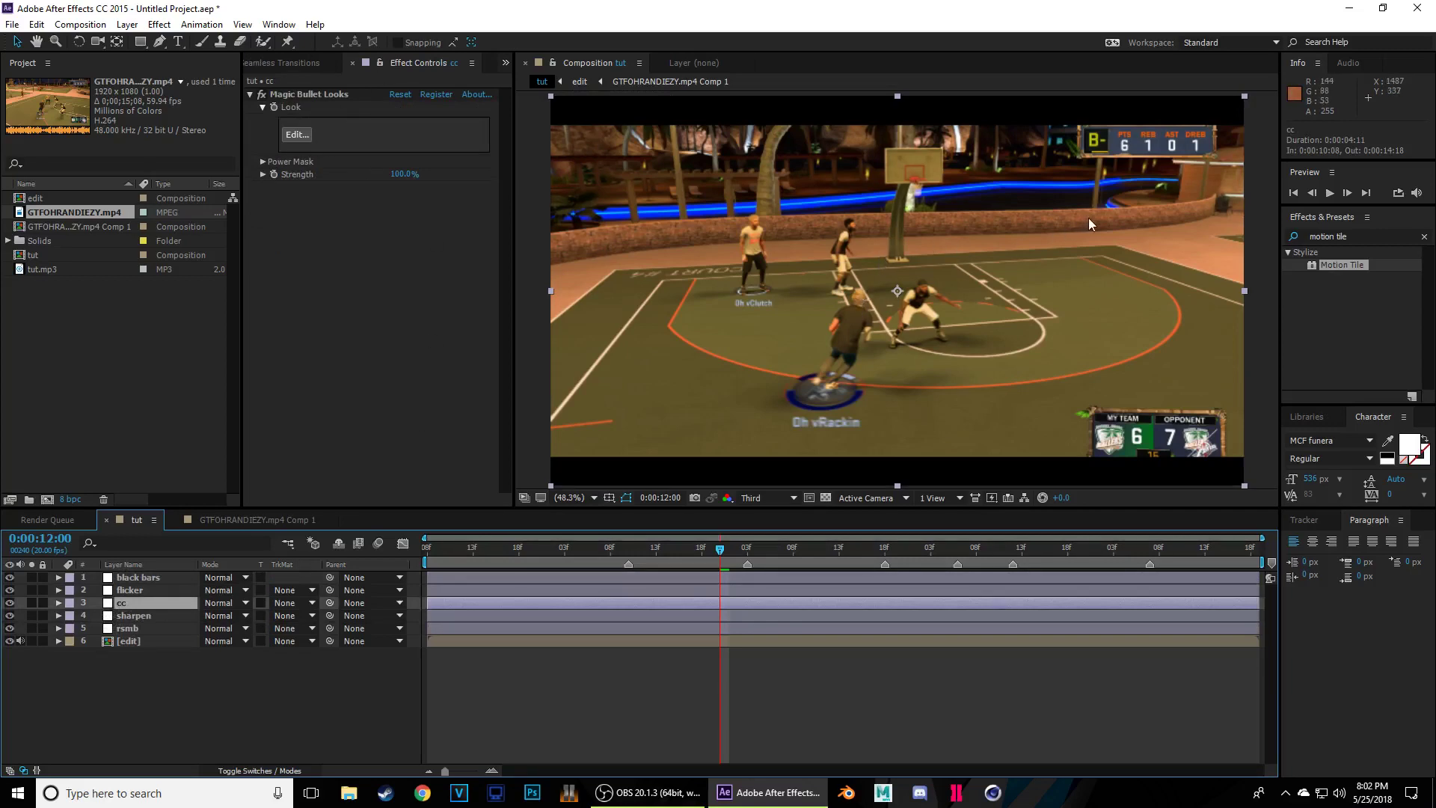
click(311, 135)
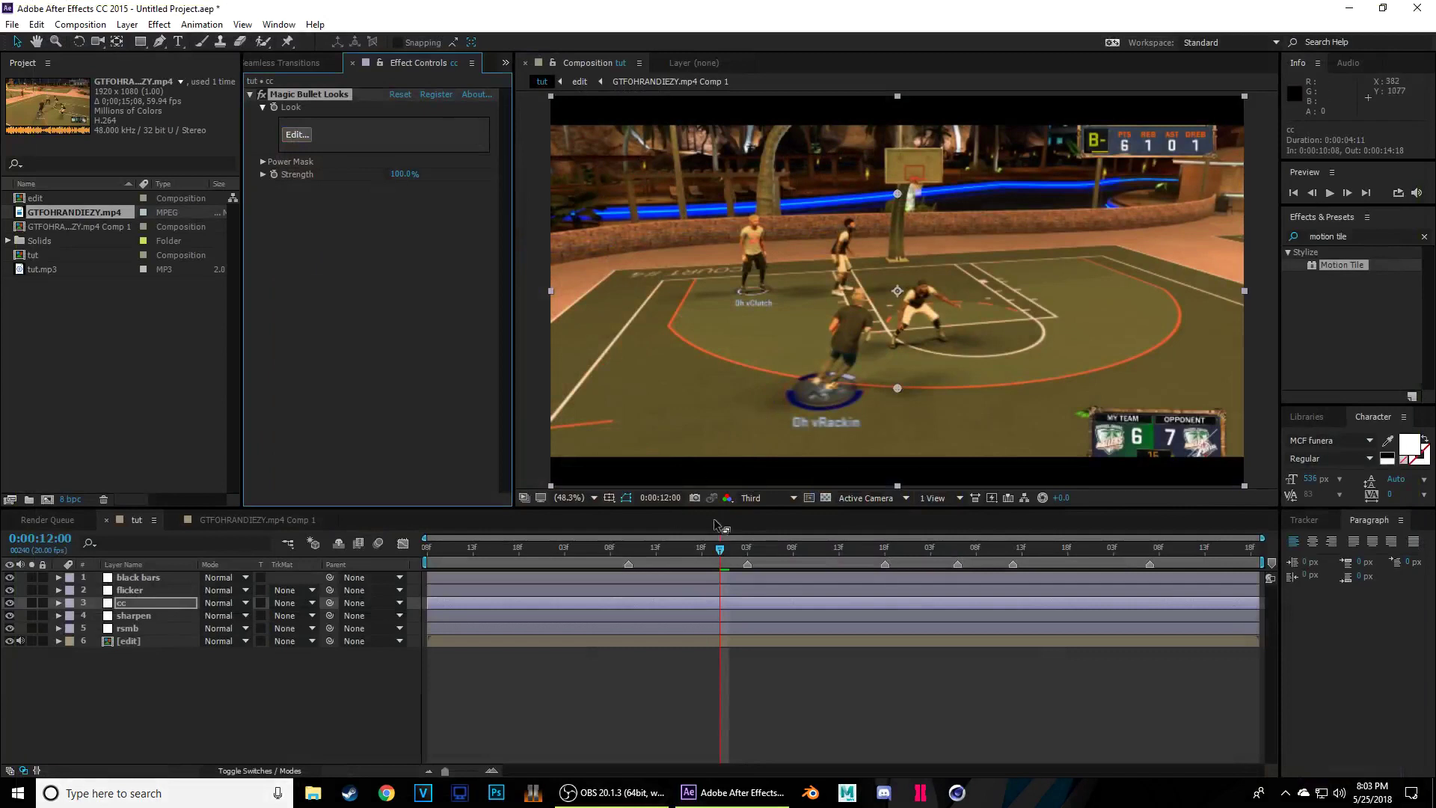
click(770, 498)
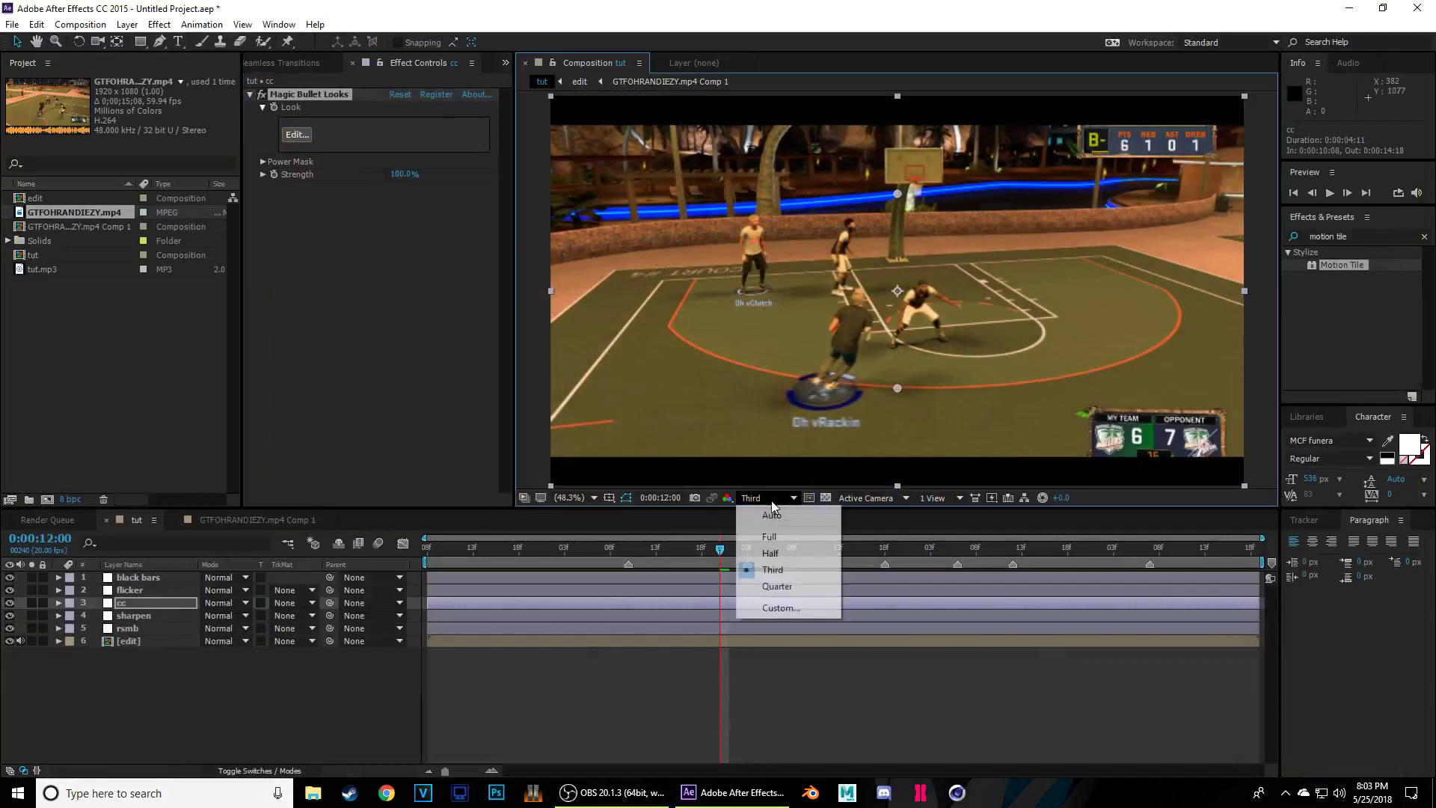
click(806, 537)
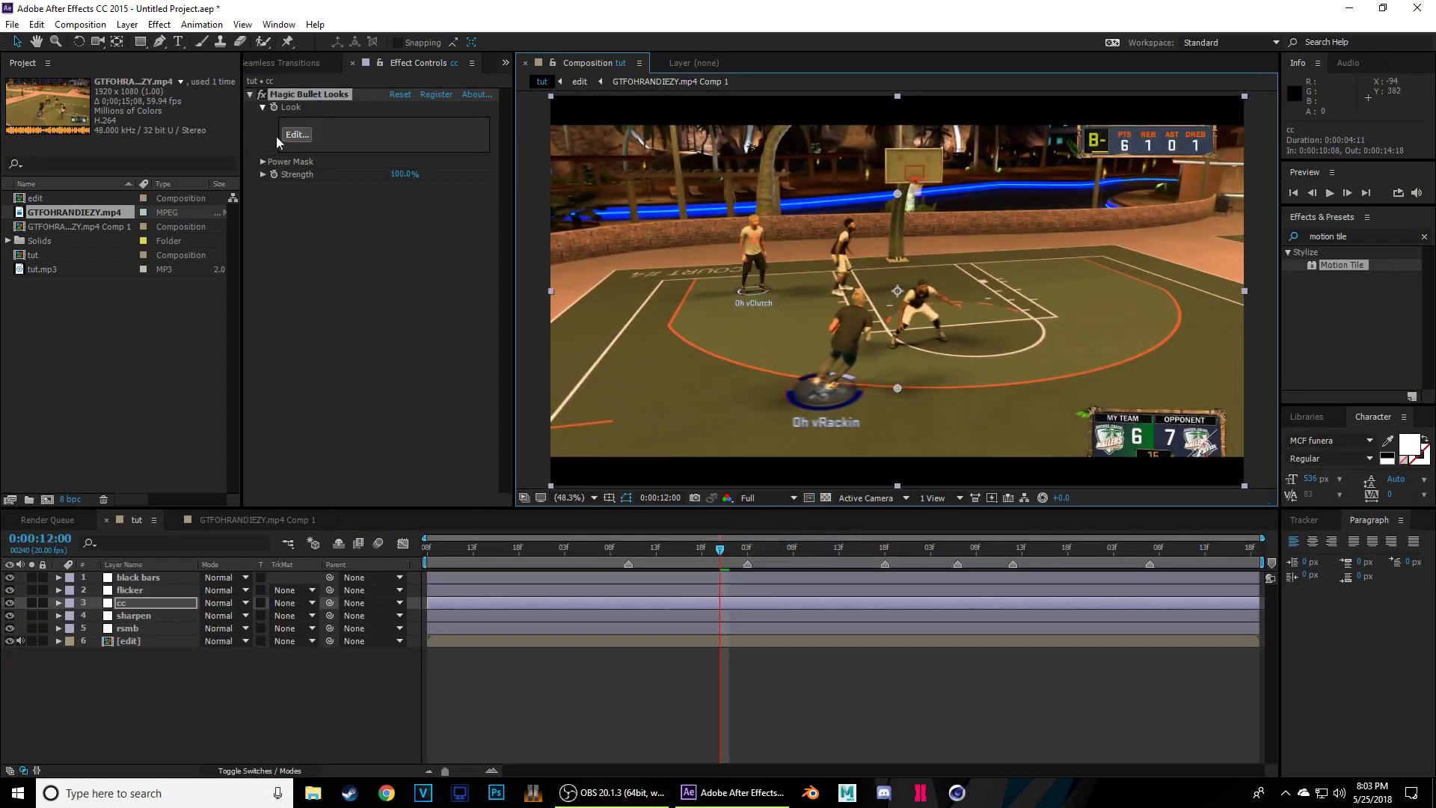
click(694, 551)
drag(694, 551, 821, 551)
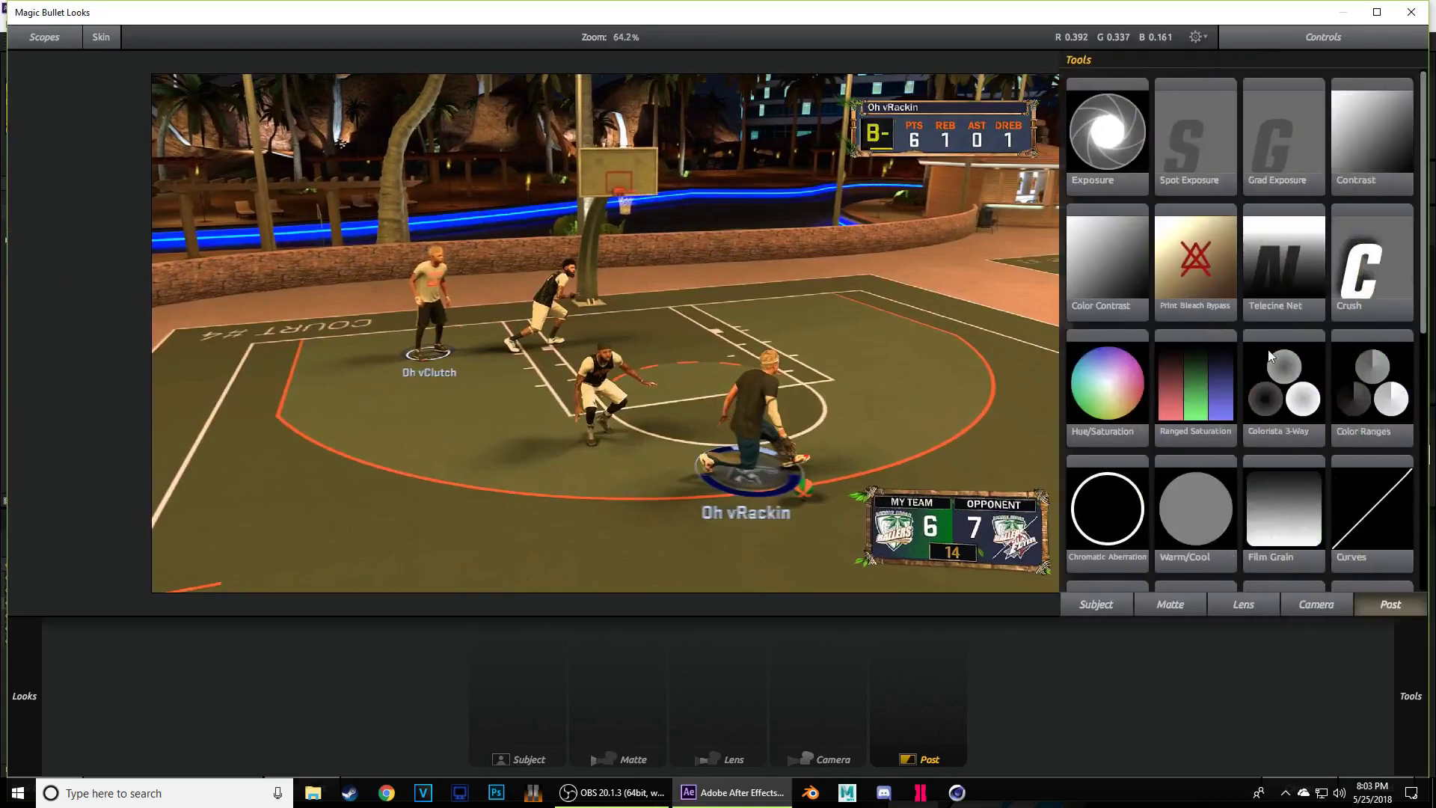
- Add Curves to the look's Post stage and shape a slight RGB S-curve with lowered shadows and raised highlights
scroll(1344, 386, down, 2)
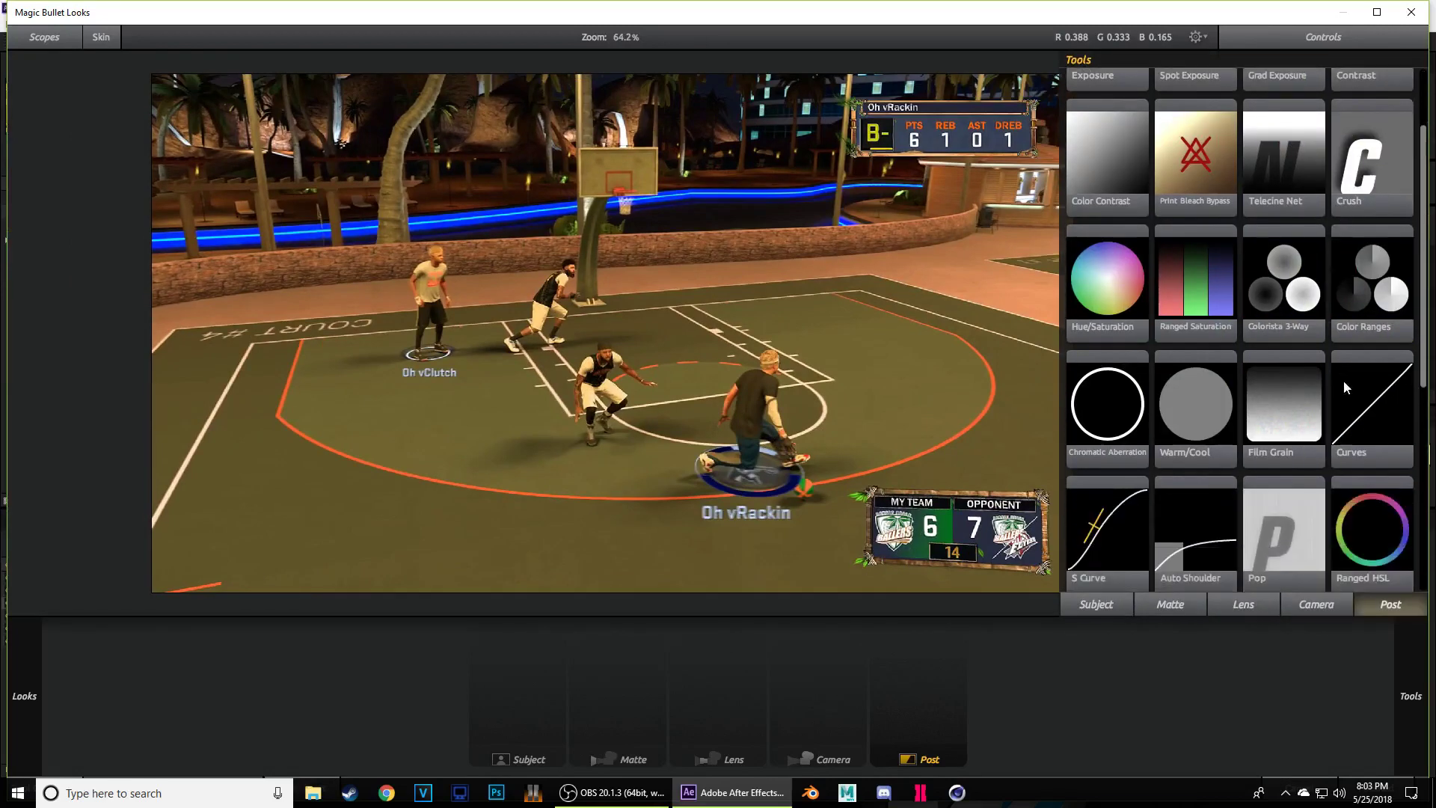
scroll(1344, 387, down, 2)
drag(1353, 314, 919, 677)
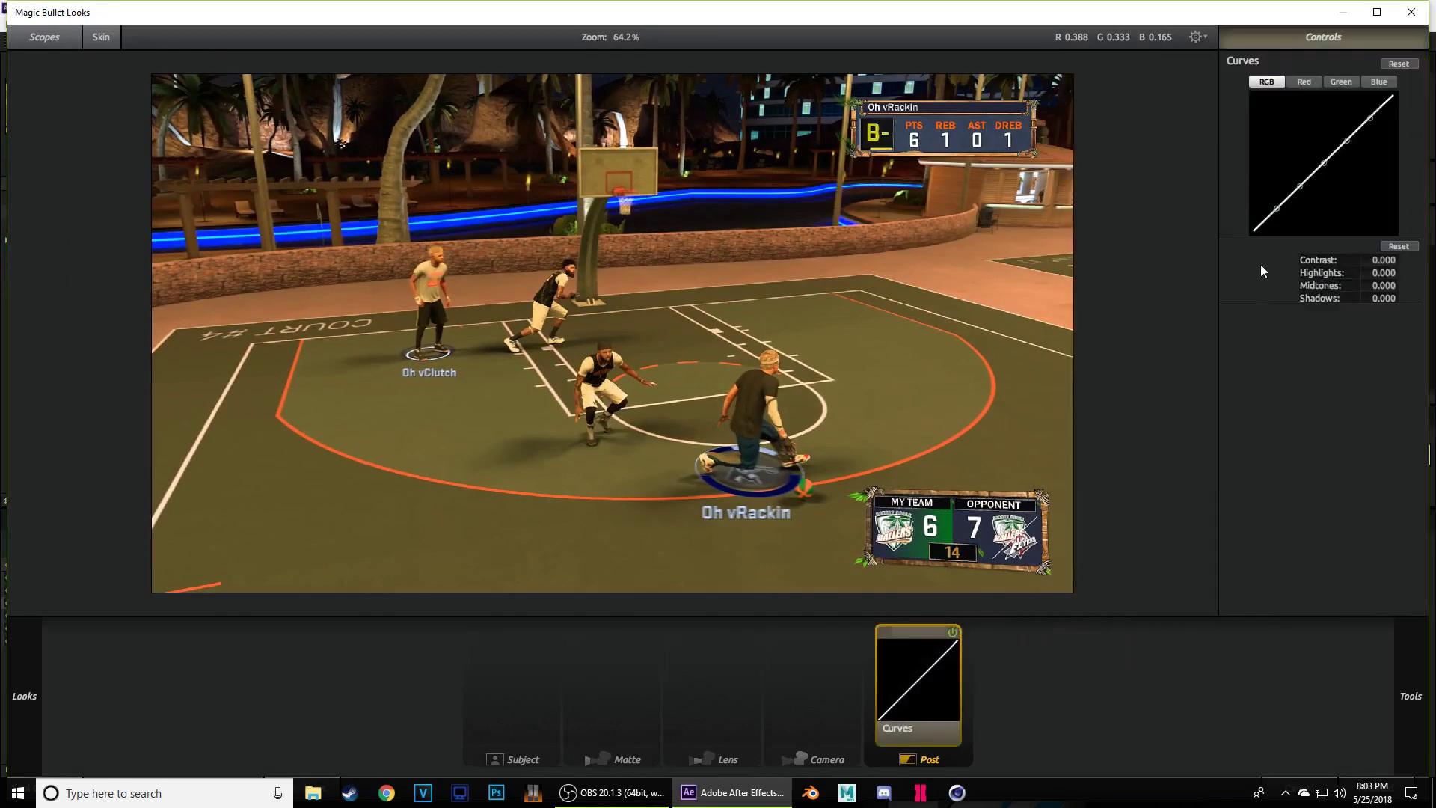
drag(1280, 214, 1299, 191)
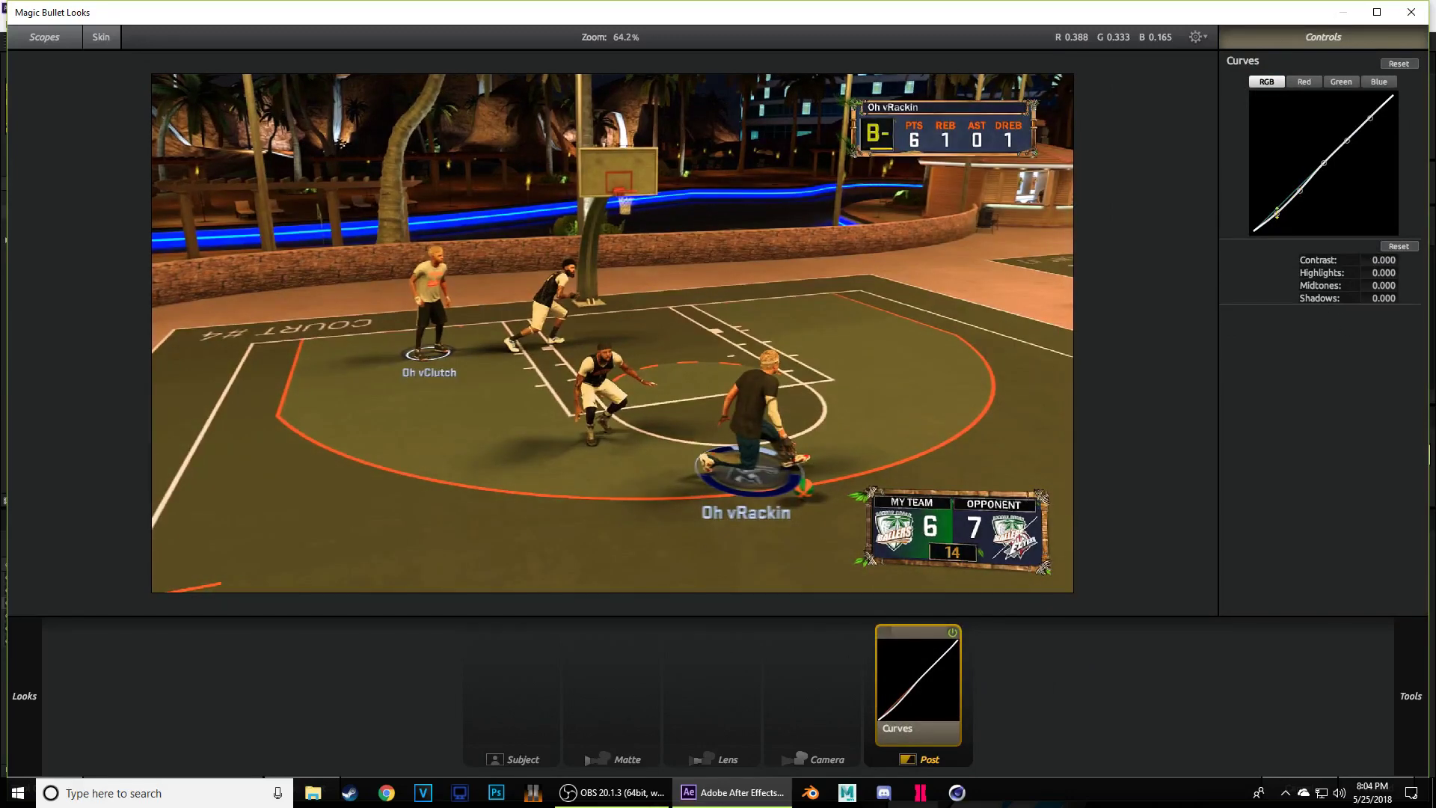
drag(1277, 214, 1276, 217)
drag(1349, 138, 1349, 136)
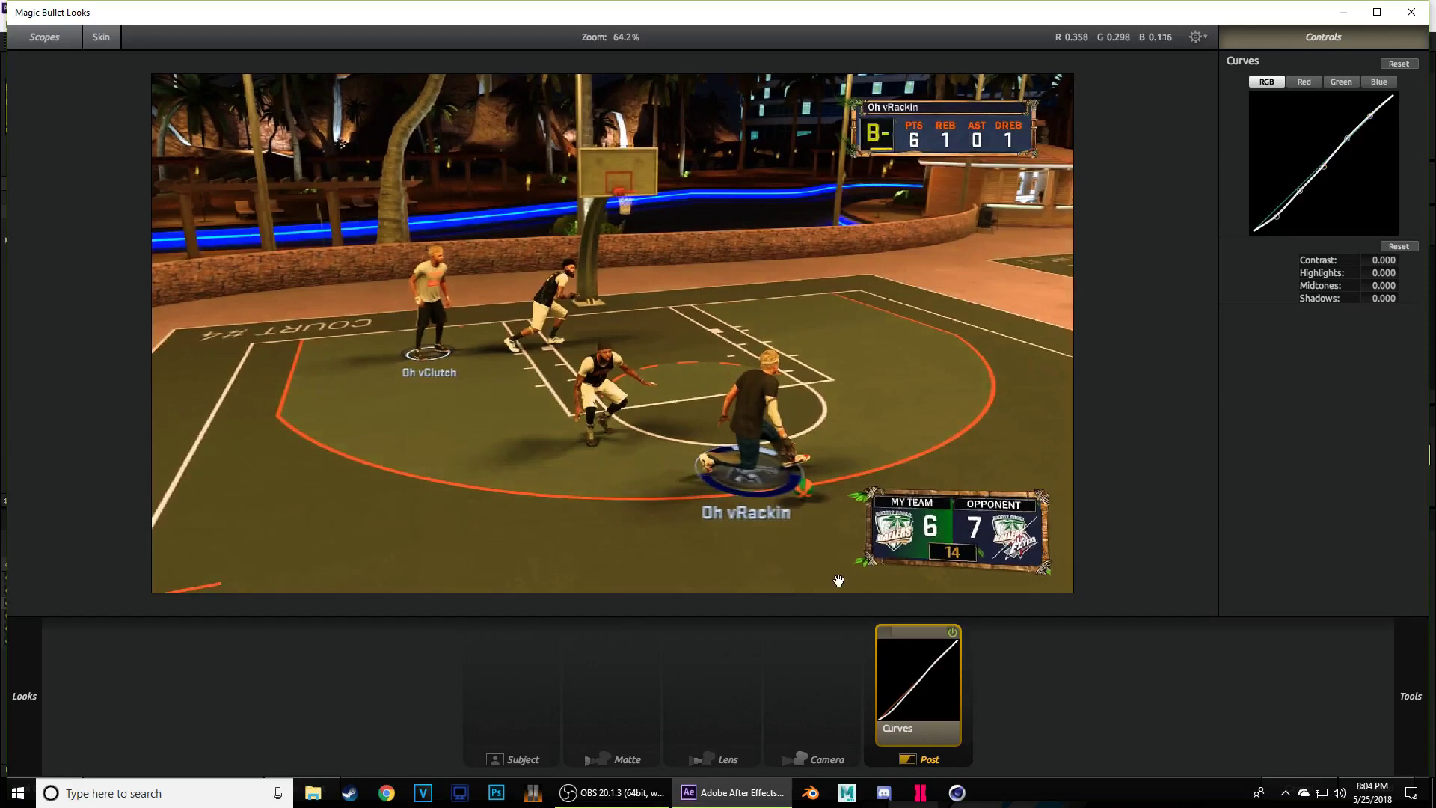
- Add Film Grain to the look's Camera stage
click(831, 730)
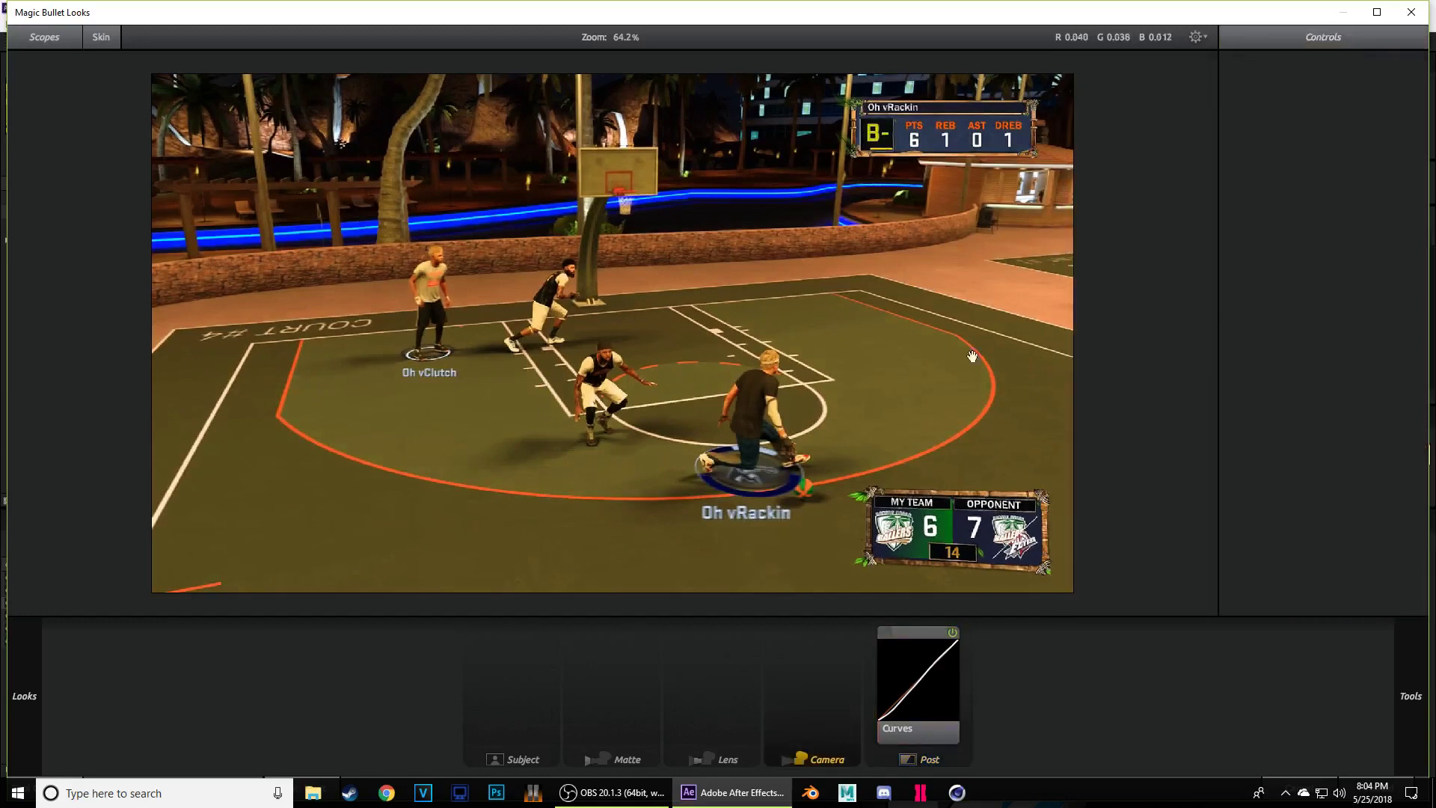
mouse_move(1430, 343)
scroll(1338, 461, up, 2)
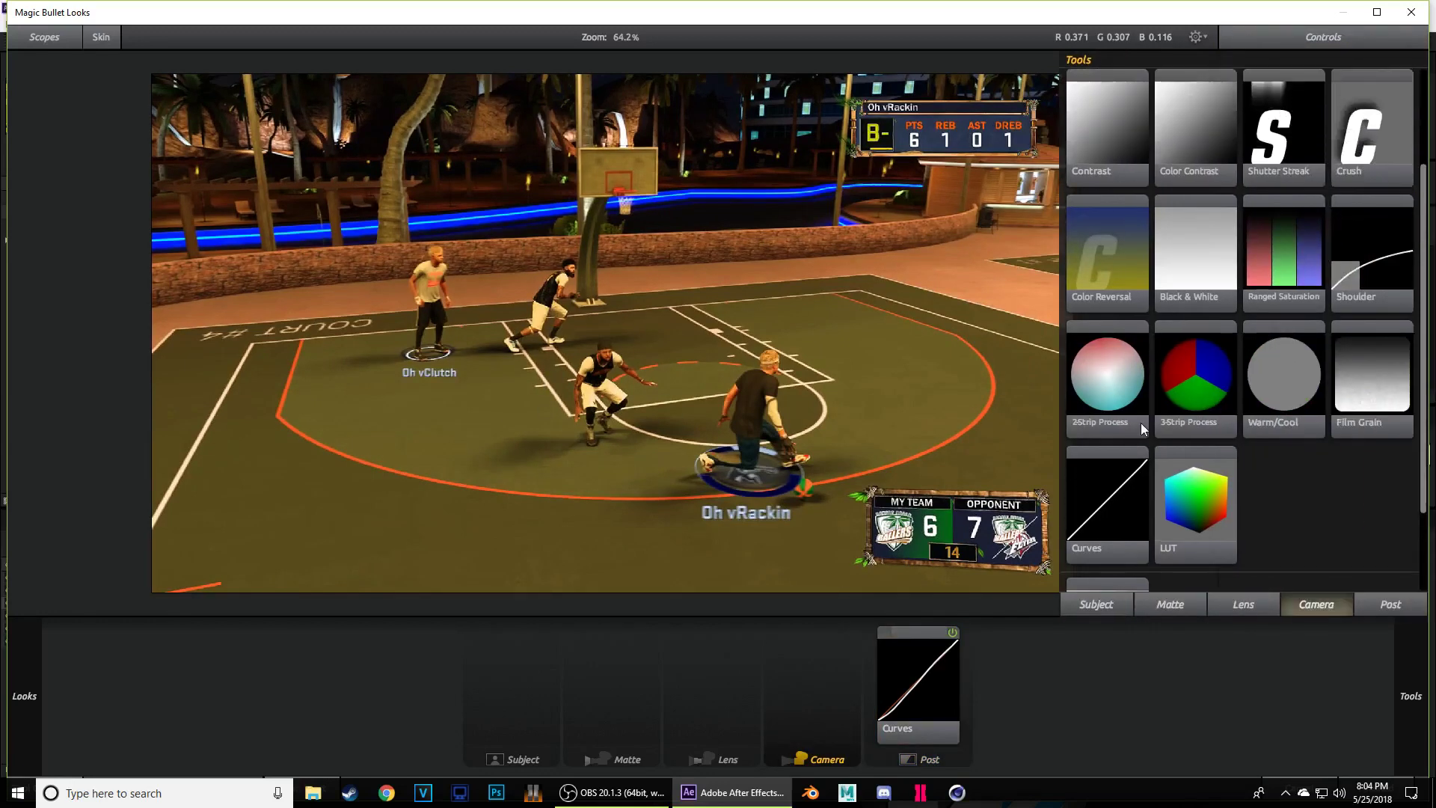
drag(1338, 462, 793, 667)
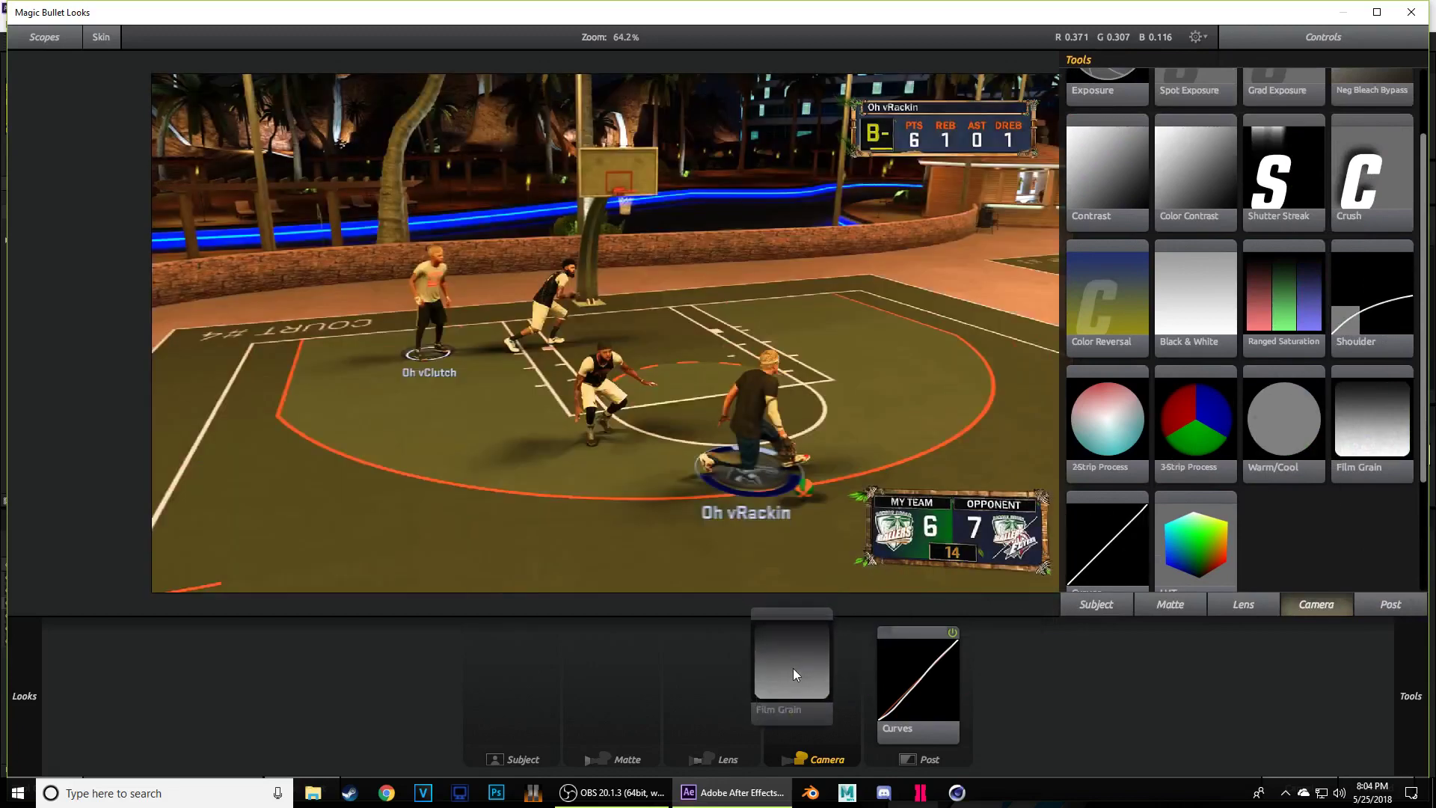
- Add Chromatic Aberration to the look's Lens stage and set its Red/Cyan value to +0.640
click(710, 688)
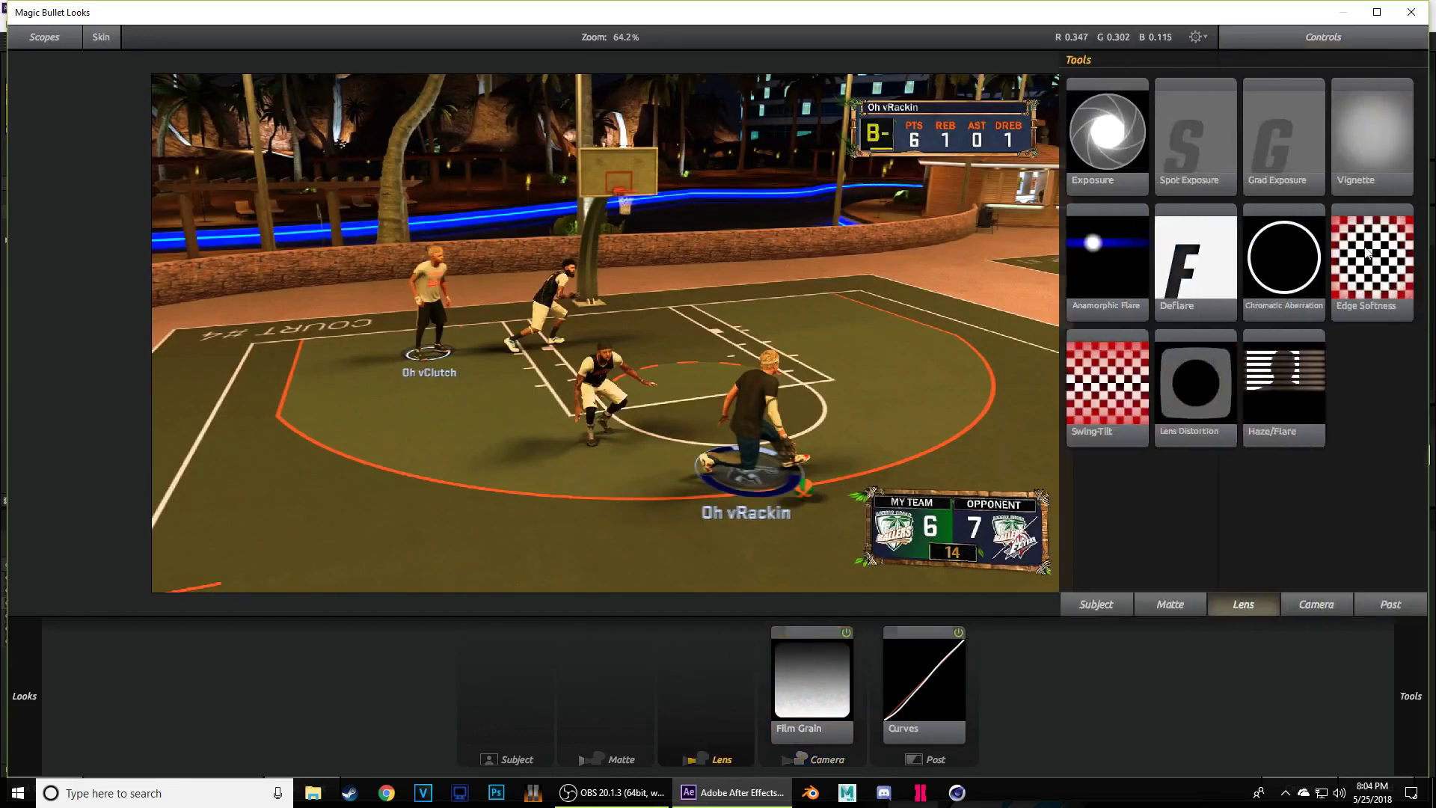
drag(1310, 255, 740, 666)
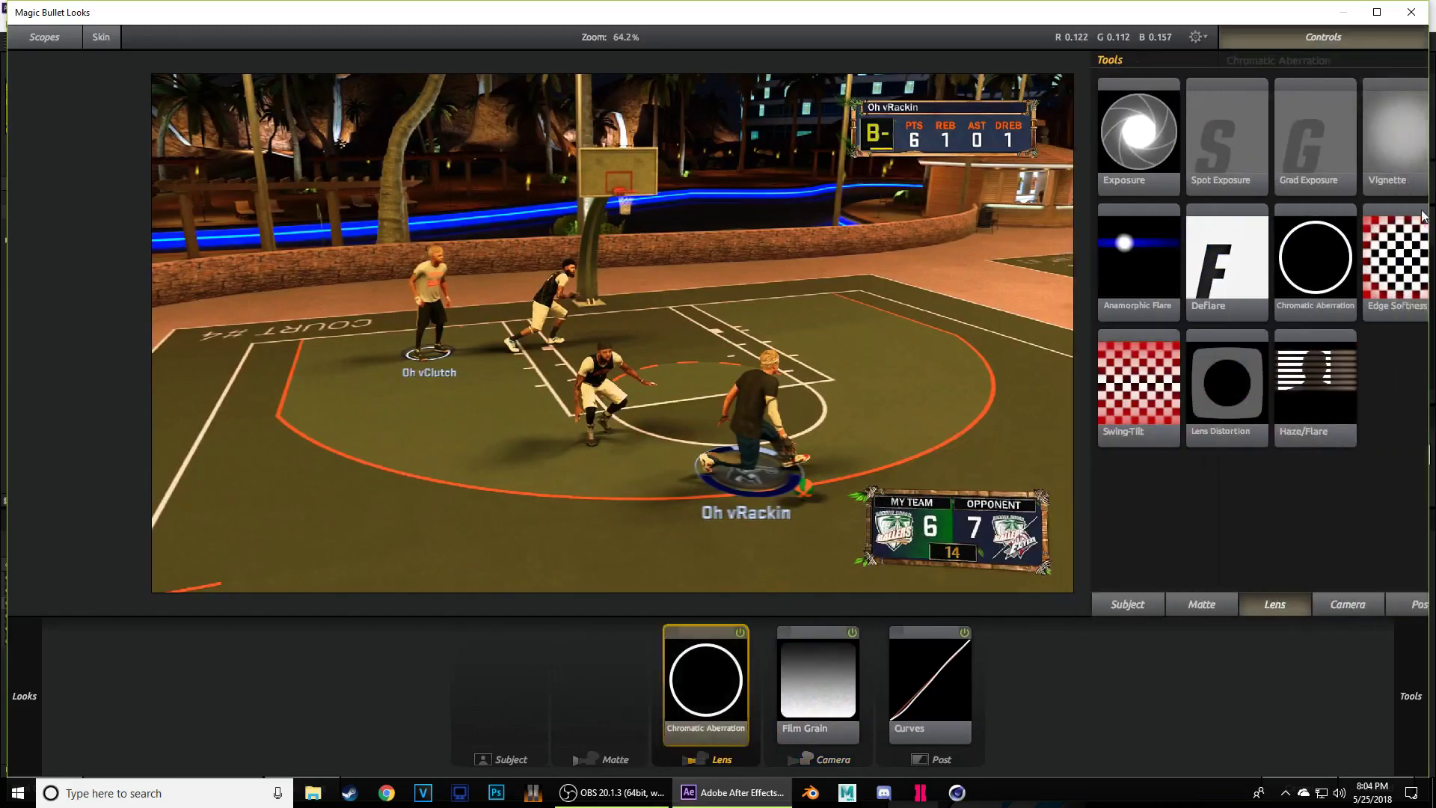
mouse_move(1384, 95)
mouse_down()
mouse_move(1362, 95)
mouse_move(1379, 95)
mouse_up()
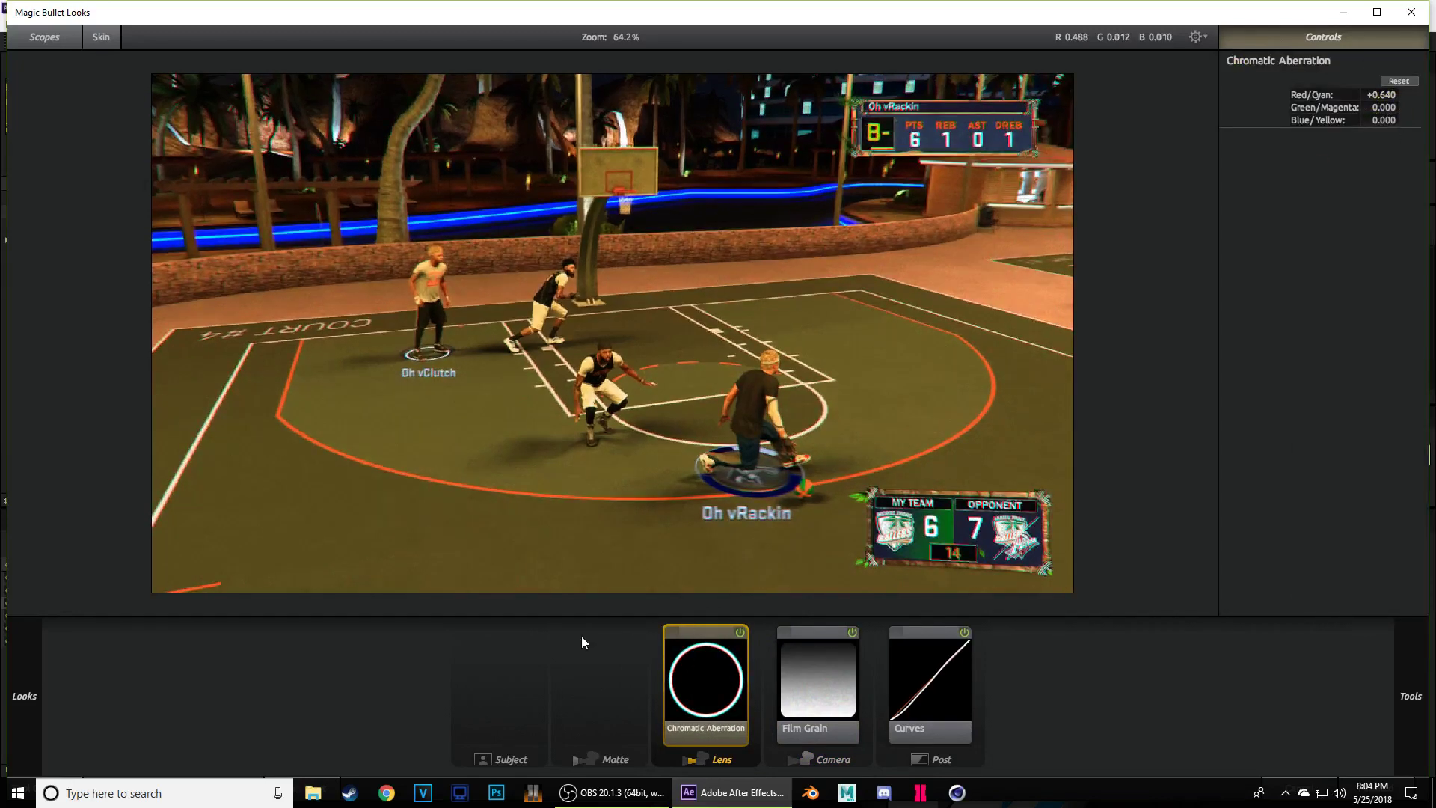
- Add Hue/Saturation to the look's Subject stage and set its Saturation to 114%
click(599, 683)
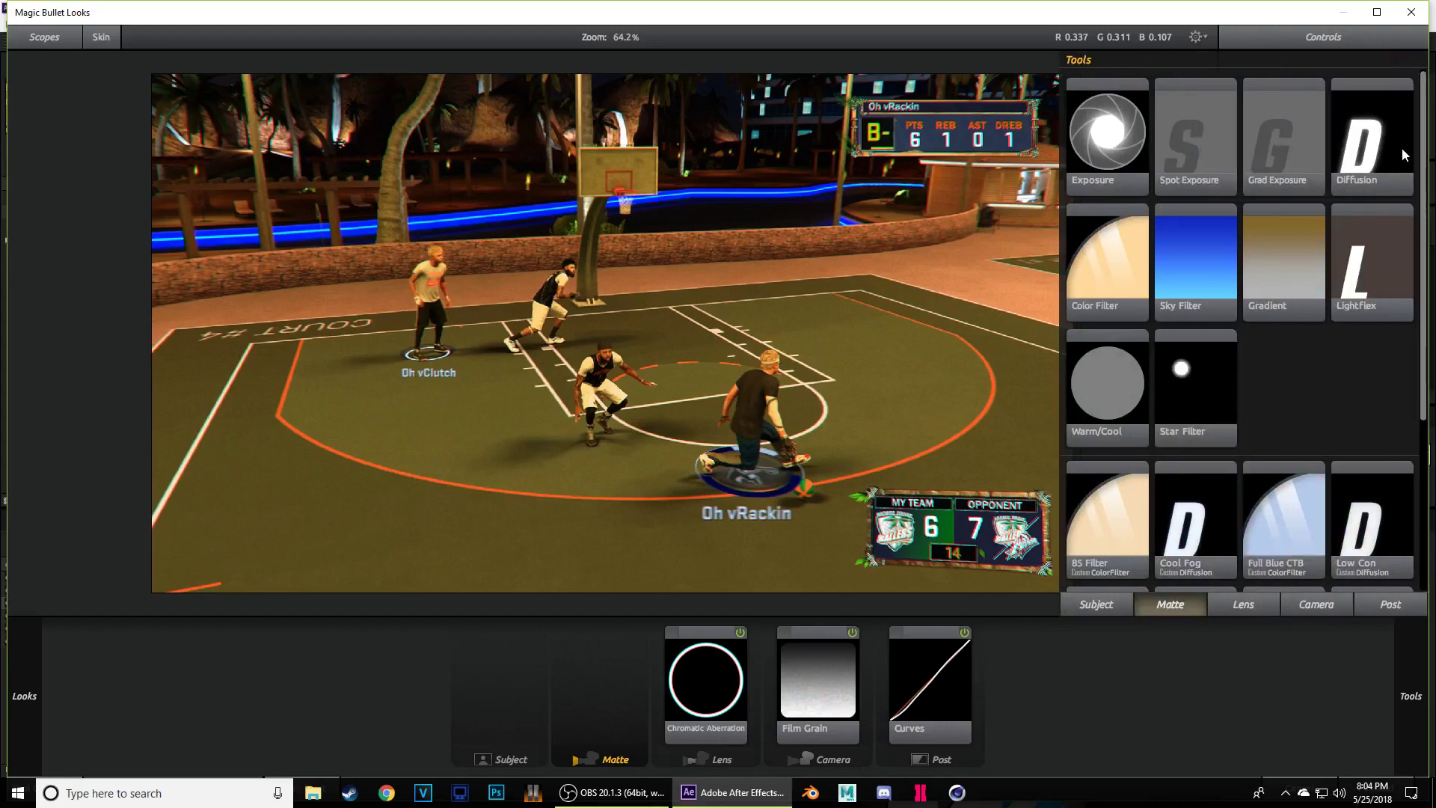
mouse_move(1403, 155)
mouse_down()
mouse_move(639, 607)
mouse_move(633, 689)
mouse_move(1358, 292)
mouse_move(1383, 150)
mouse_up()
click(497, 673)
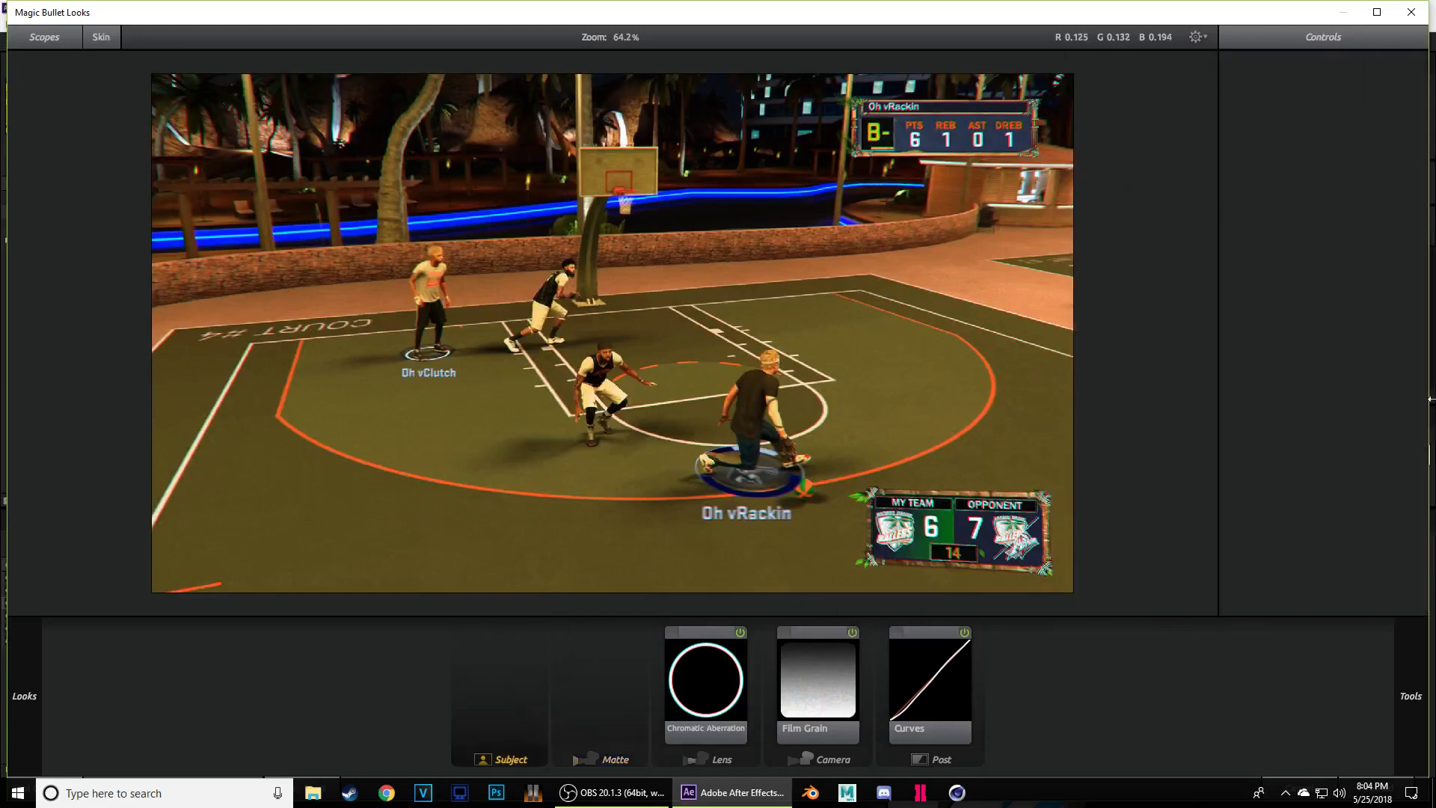
mouse_move(1430, 399)
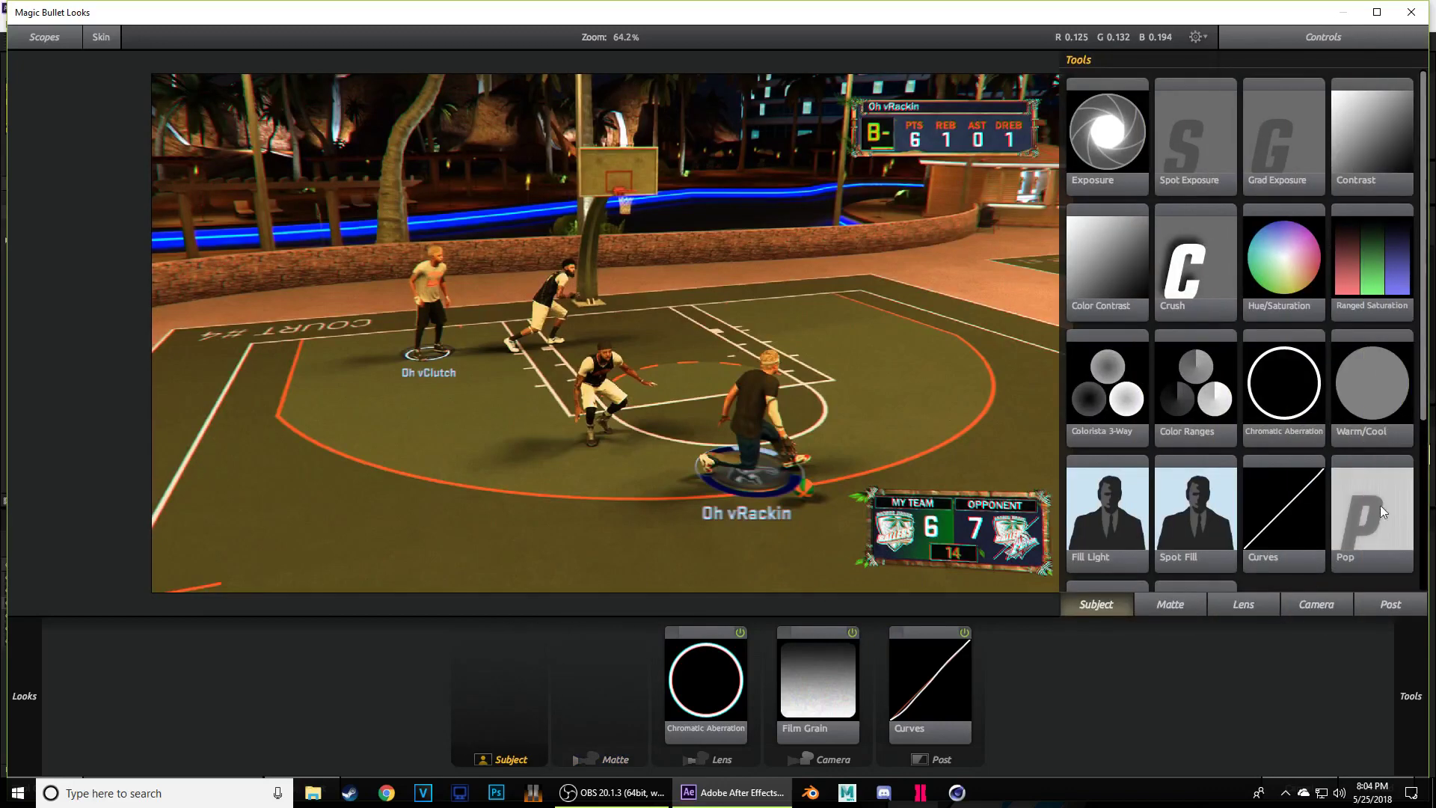
scroll(1283, 513, down, 3)
scroll(1283, 511, up, 3)
drag(1292, 277, 507, 713)
drag(1300, 138, 1292, 138)
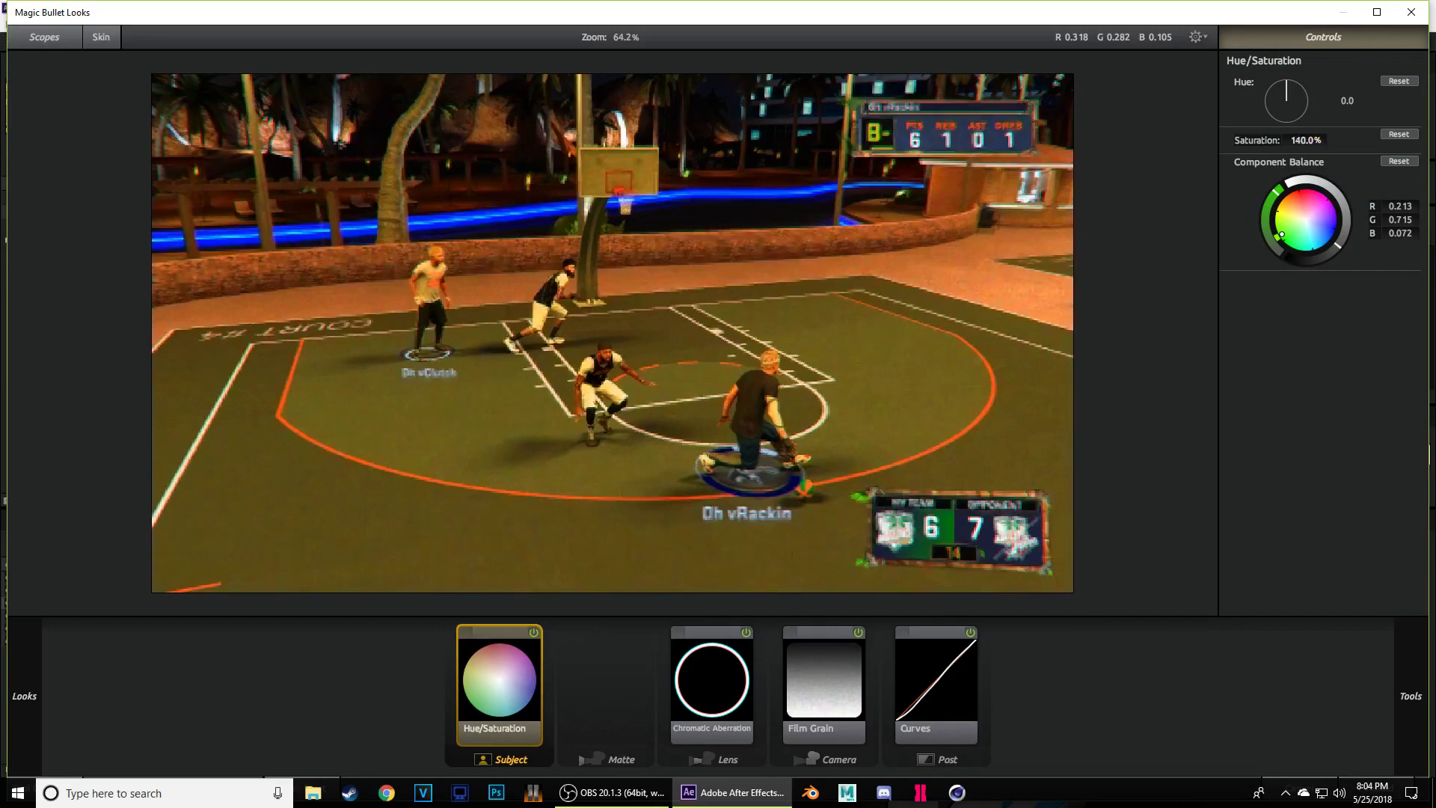
drag(1307, 140, 1361, 142)
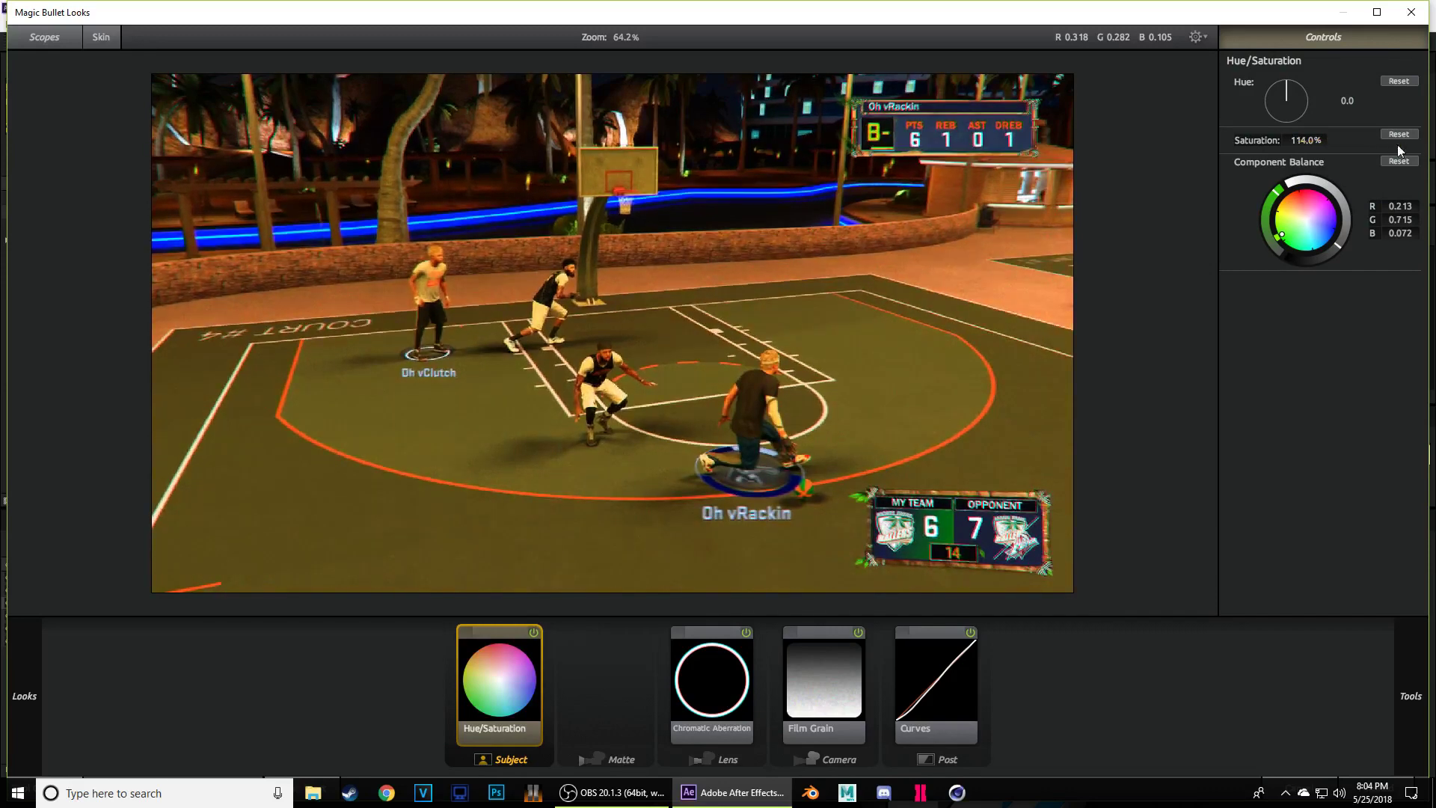
- Examine the available Subject, Matte and Post tools for further additions to the look
mouse_move(1393, 445)
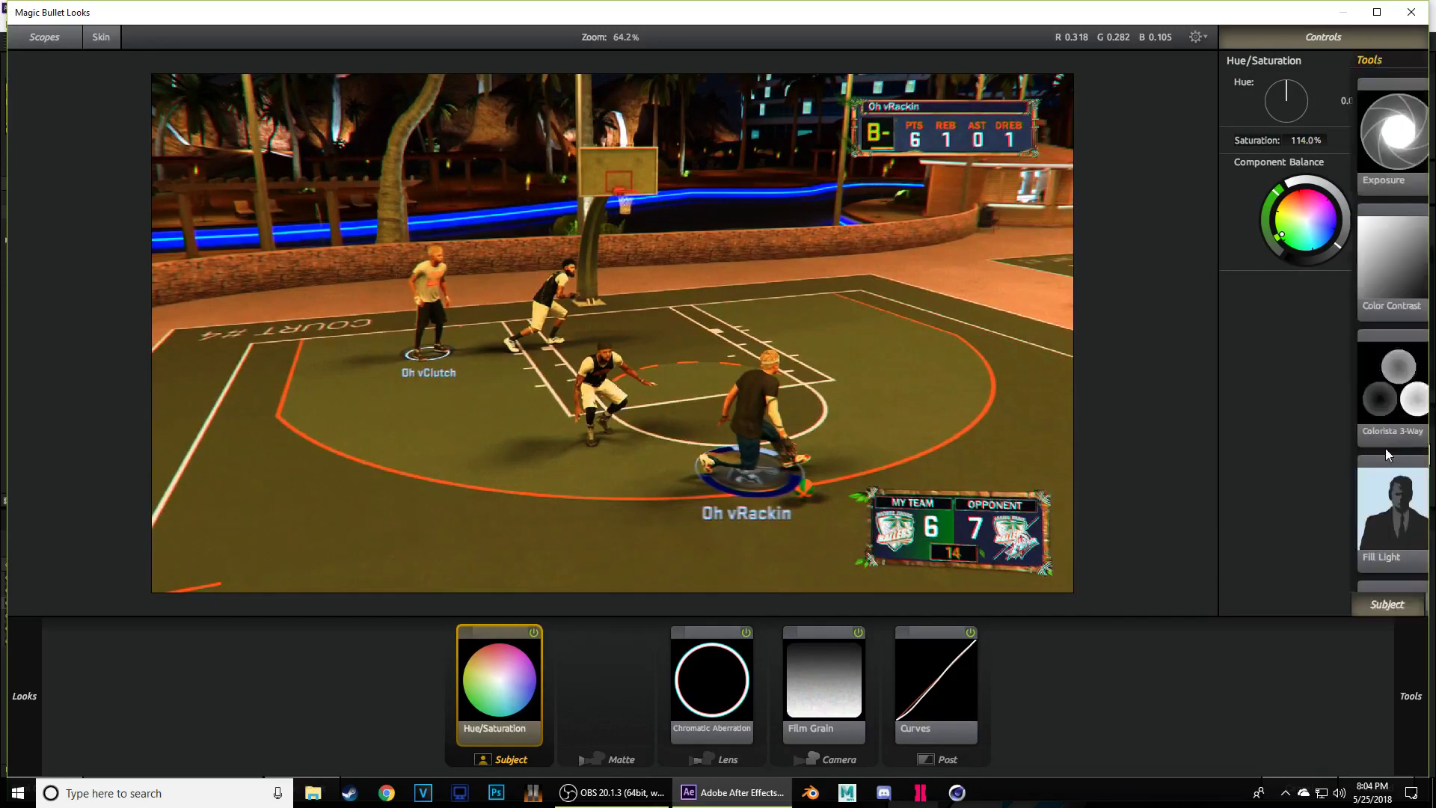
scroll(1275, 397, down, 3)
scroll(1248, 343, down, 1)
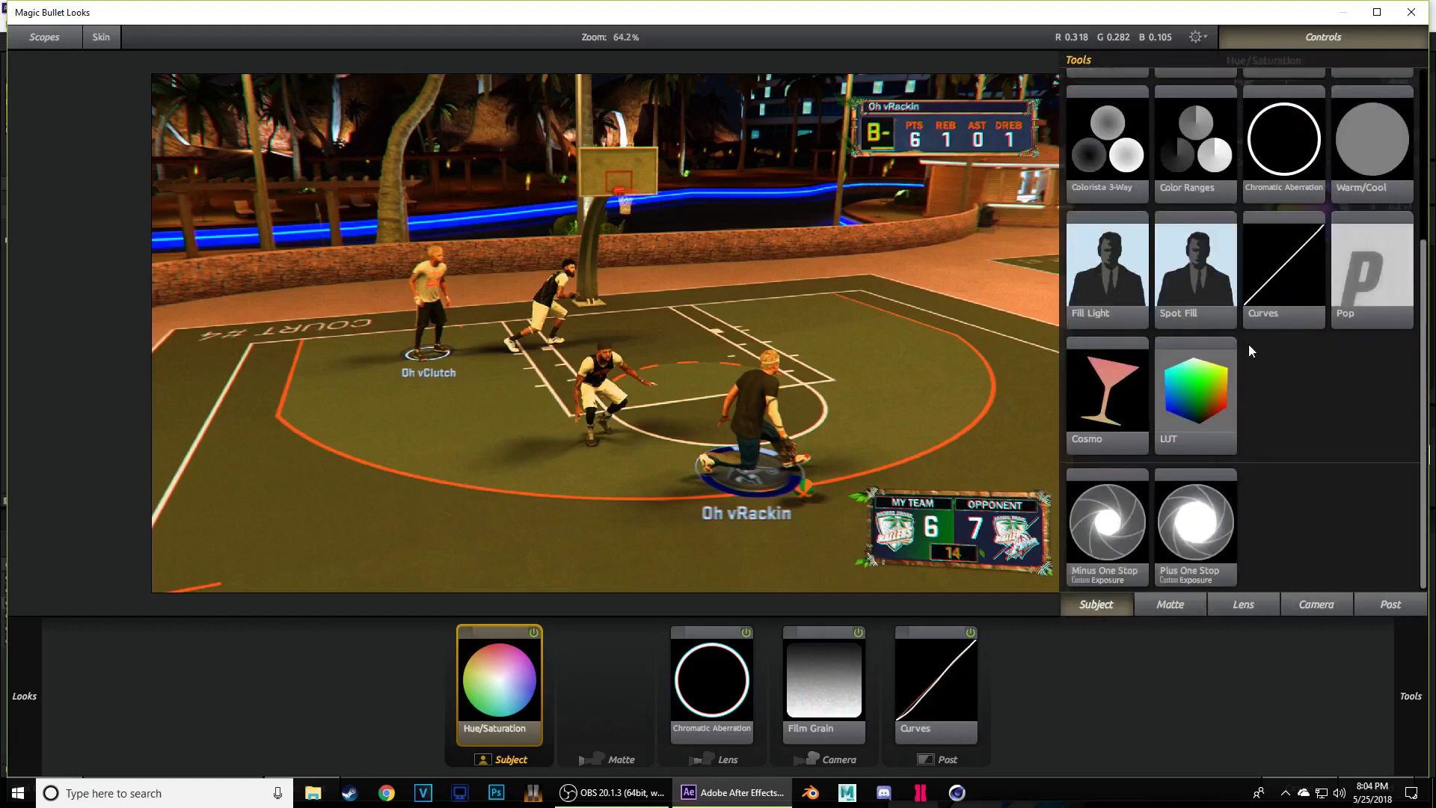
scroll(1226, 448, up, 3)
scroll(1245, 449, up, 1)
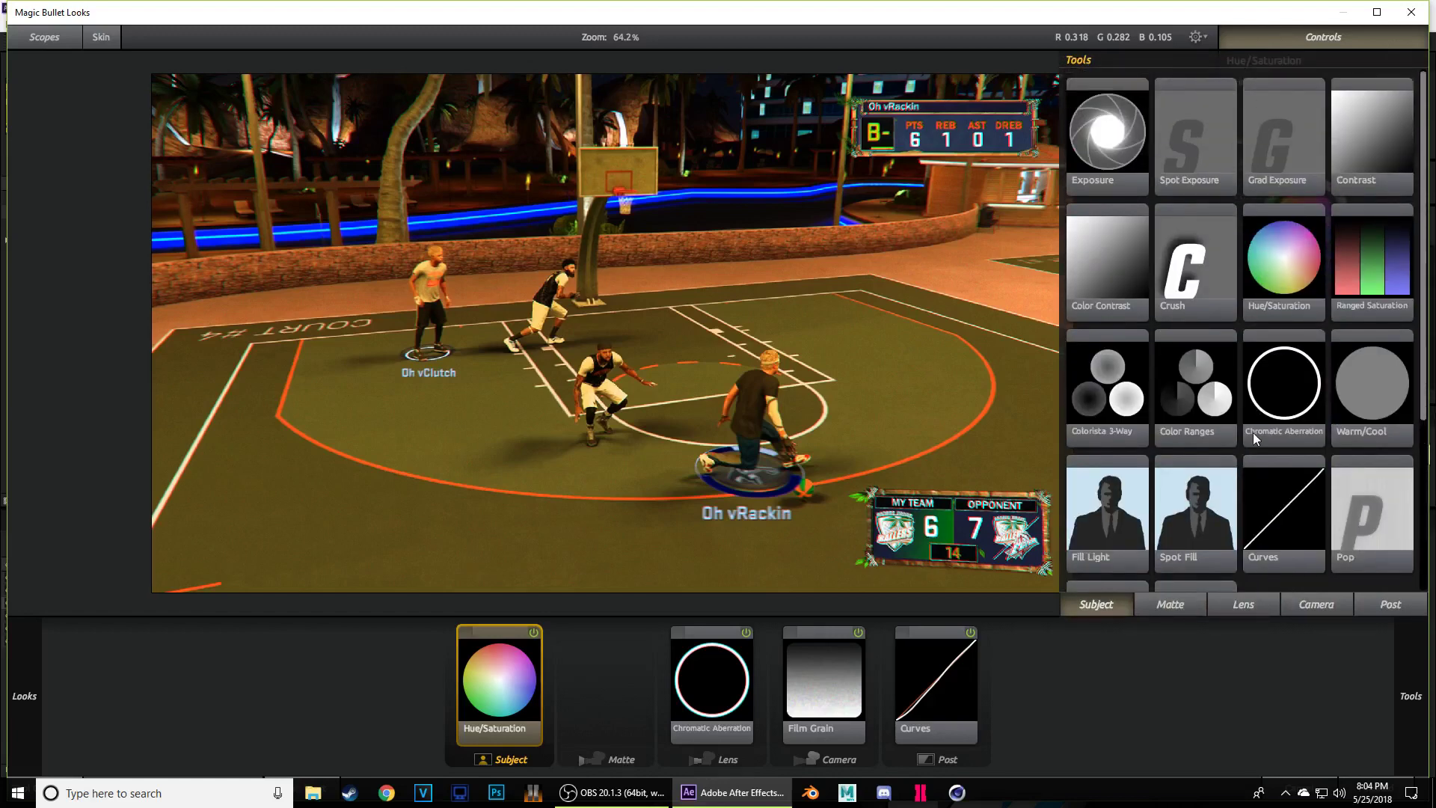
click(611, 689)
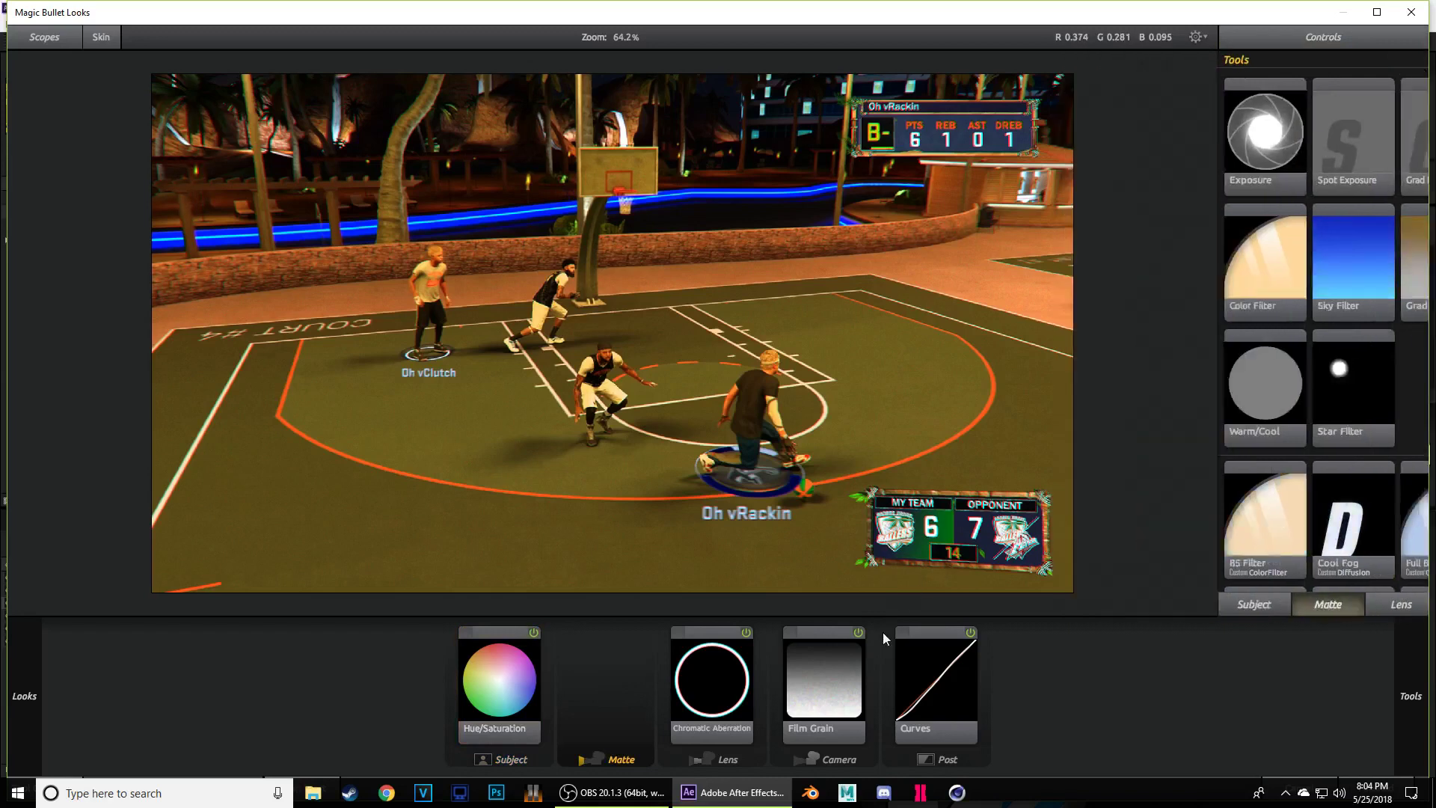
click(888, 675)
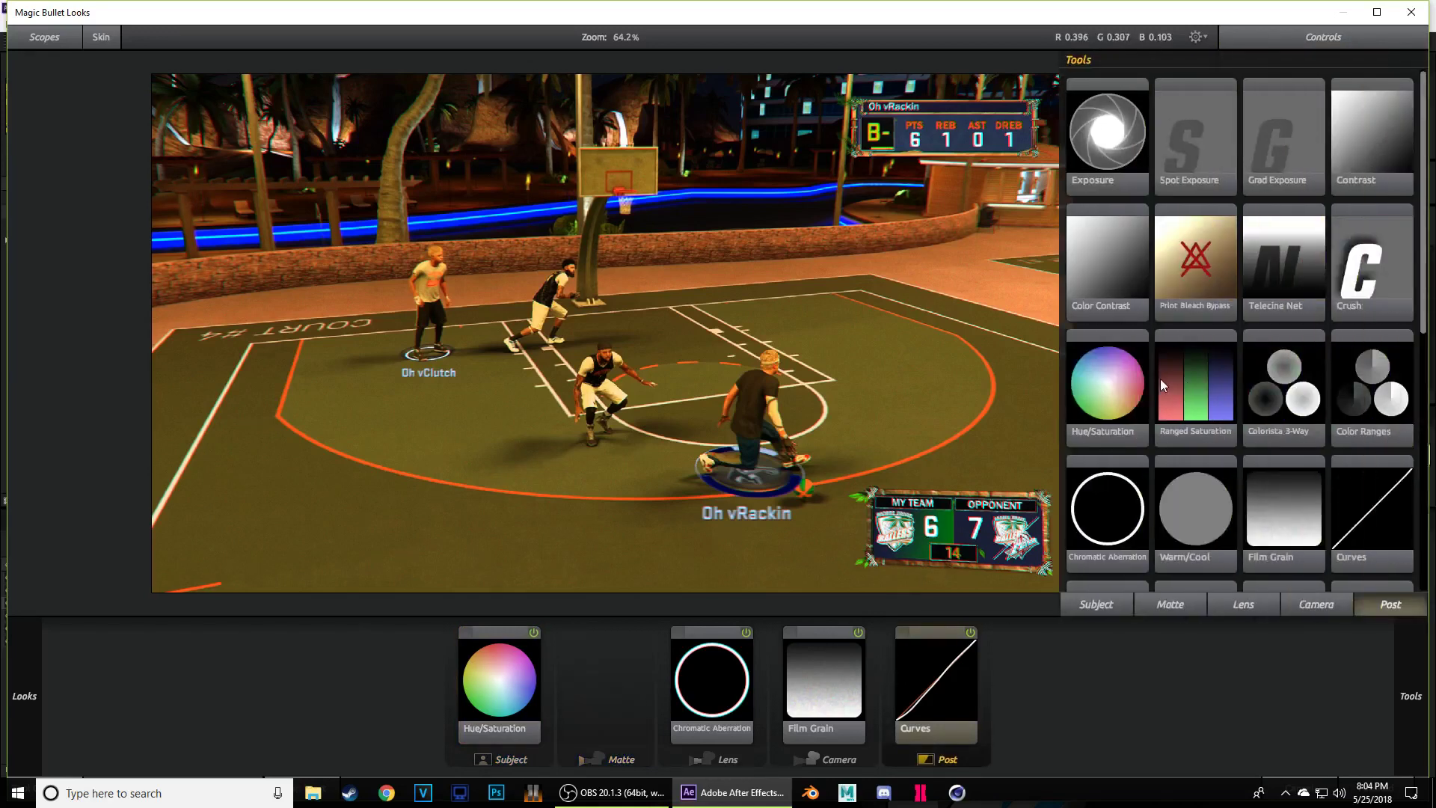
scroll(1204, 322, down, 3)
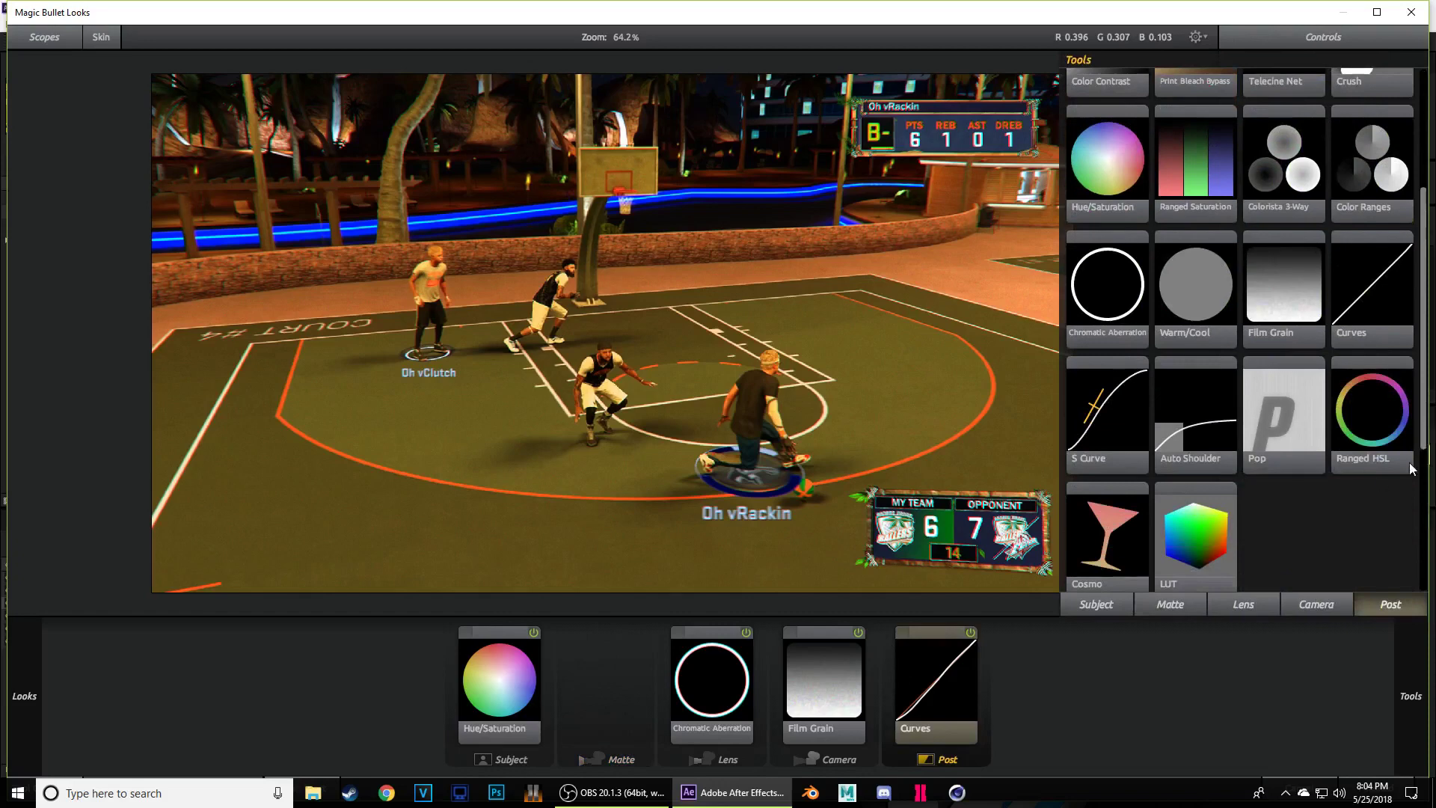
scroll(1197, 553, down, 3)
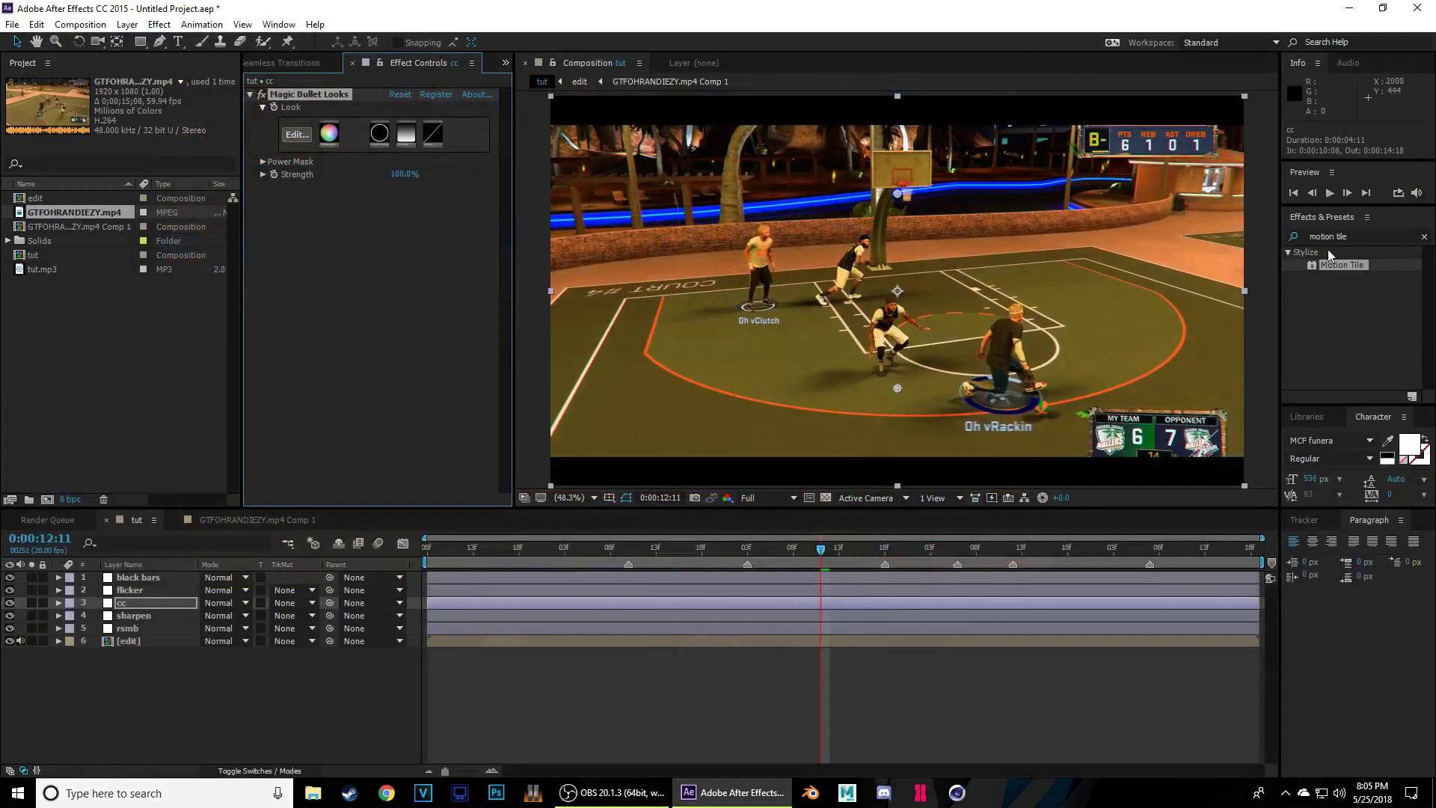
- Search the effects for "leave" and apply Leave Color to the cc layer below Magic Bullet Looks
click(1367, 237)
key(BackSpace)
text(leave)
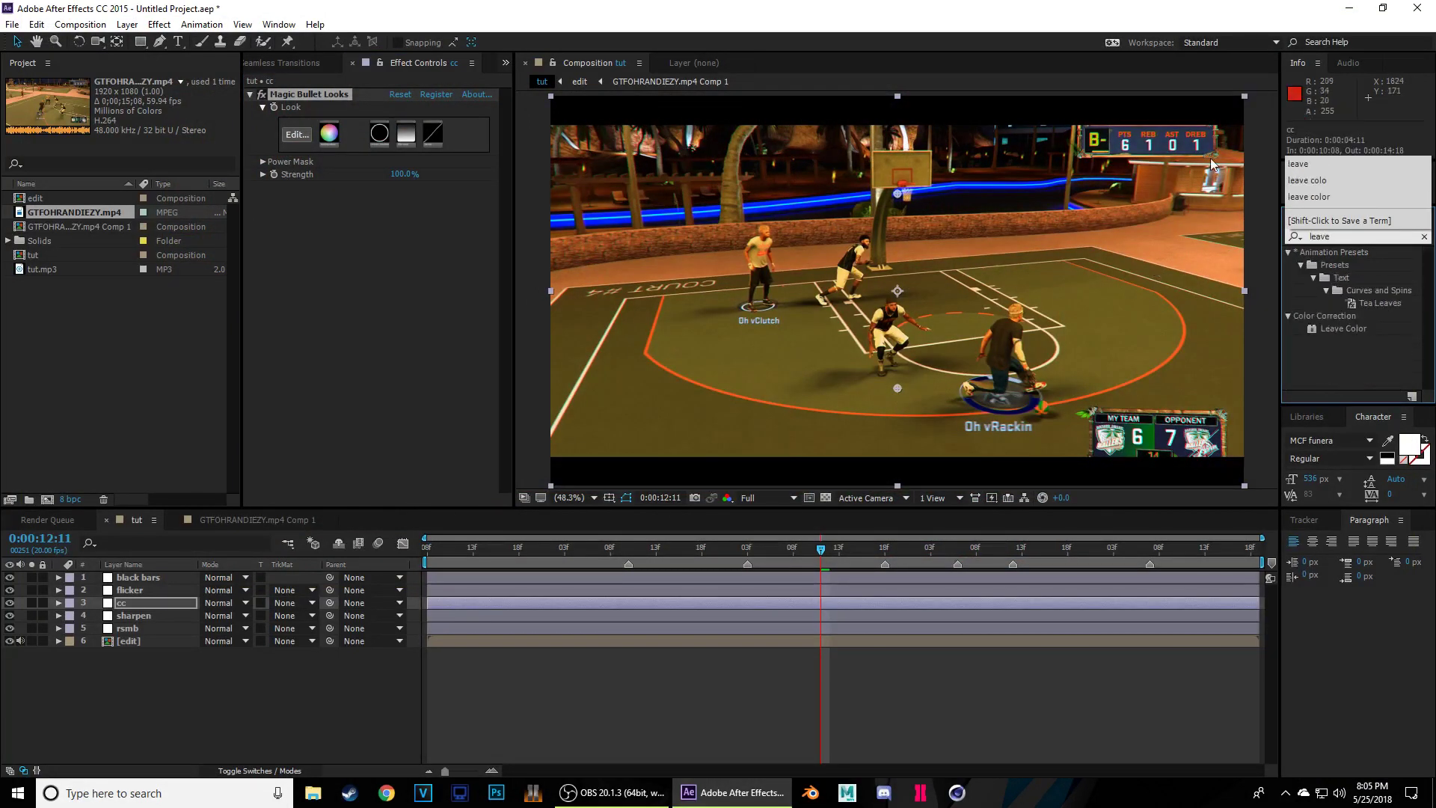
drag(1343, 328, 390, 235)
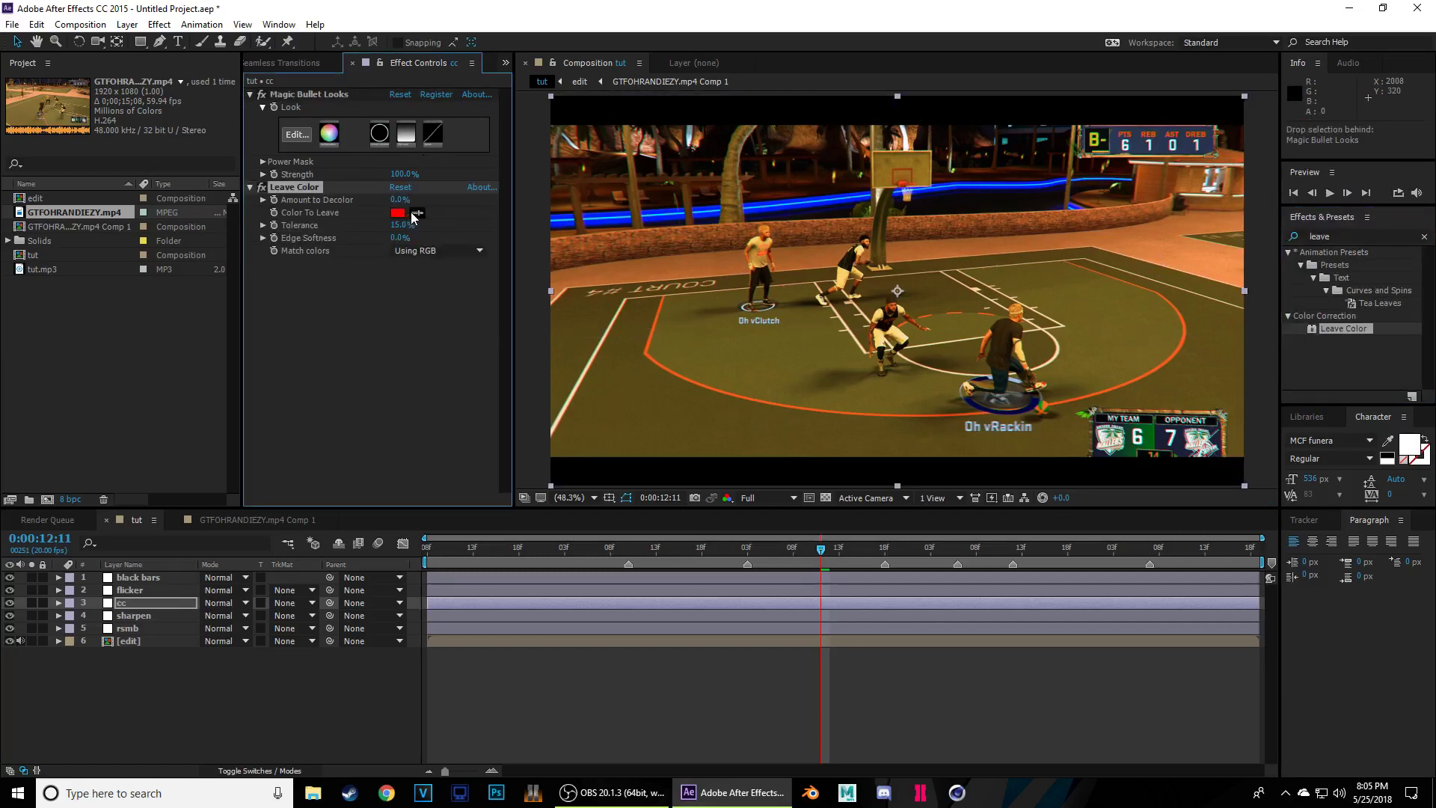
- Sample the court floor as Color To Leave, set Amount to Decolor to 100% and Tolerance to 22%, and preview around 0:00:13:03
click(414, 216)
click(669, 297)
mouse_move(396, 199)
mouse_down()
mouse_move(484, 213)
mouse_move(408, 225)
mouse_up()
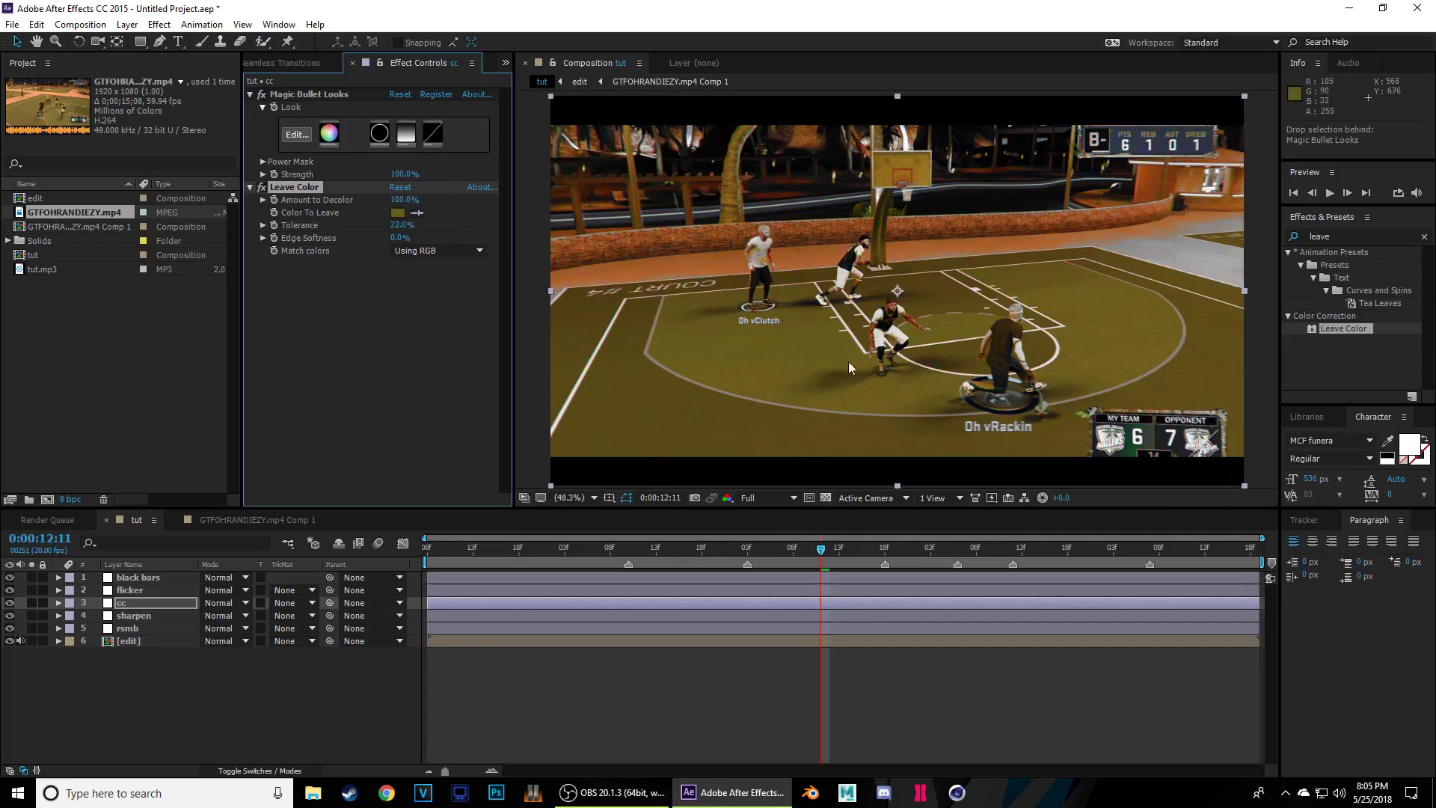
drag(852, 552, 928, 557)
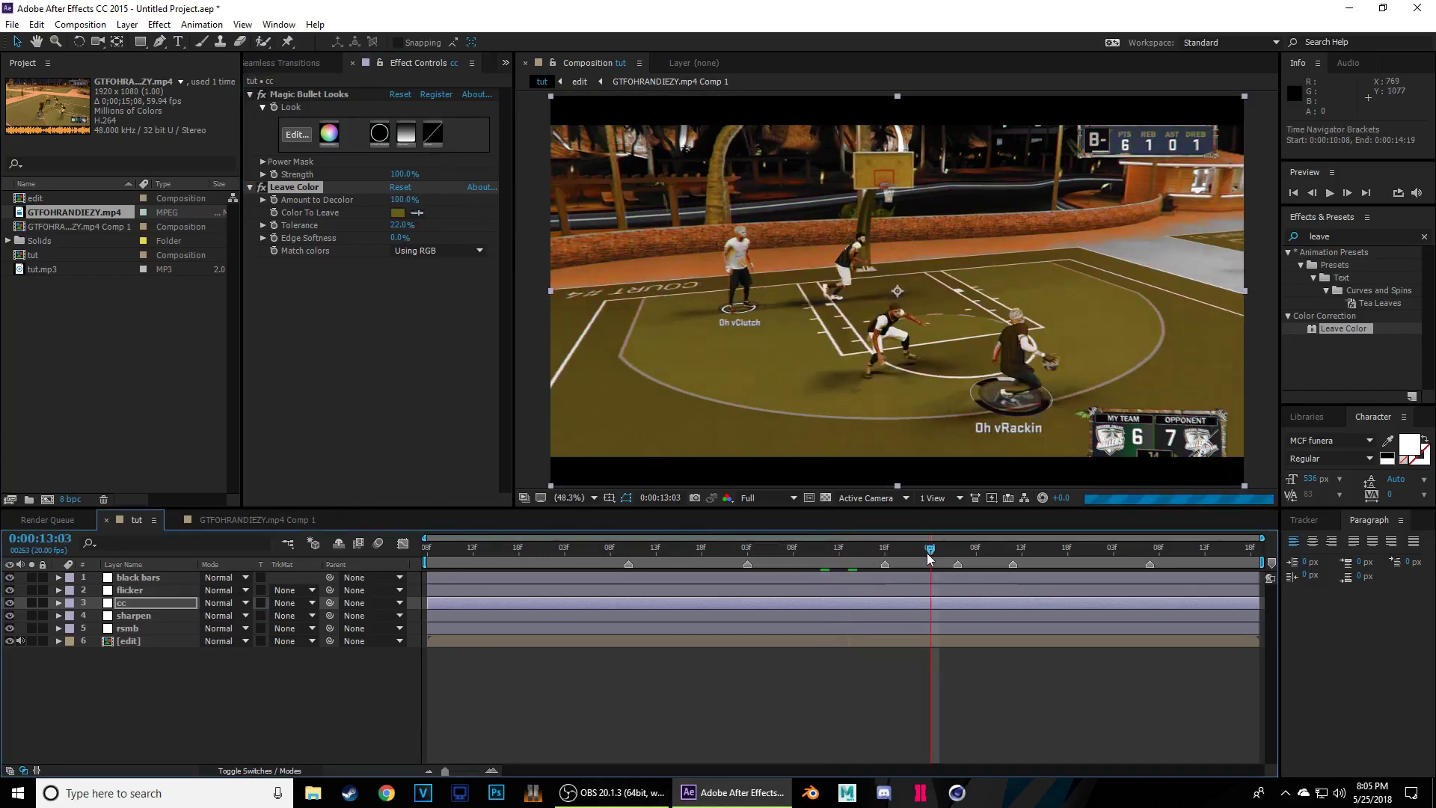